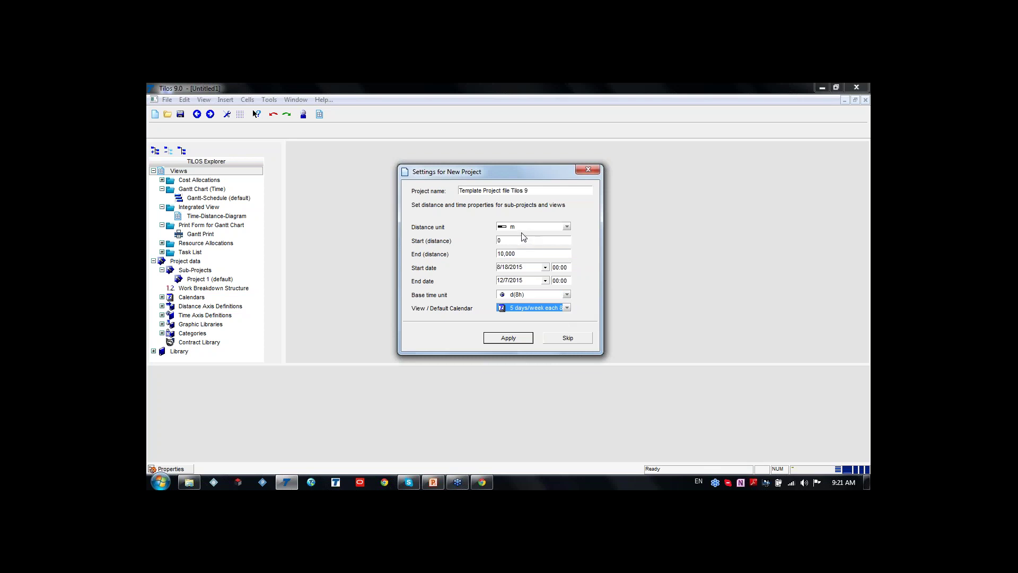
Apply the settings for the new project "Template Project file Tilos 9" and close the Save As dialog.
key(ctrl)
key(ctrl)
key(ctrl)
key(ctrl)
key(ctrl)
click(507, 339)
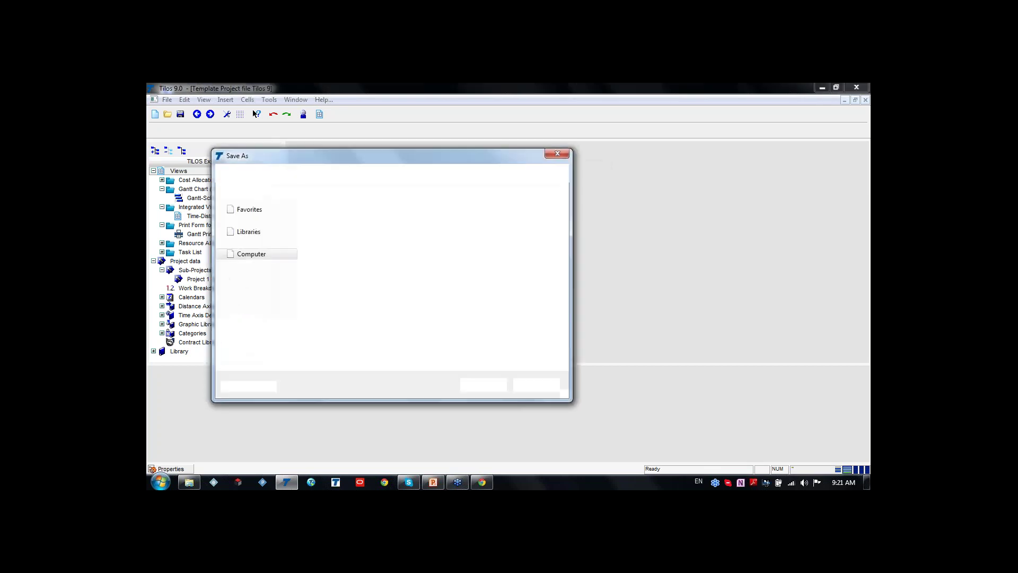
click(534, 385)
Look over the layout of the new time-distance diagram from its title down to its footer.
click(466, 174)
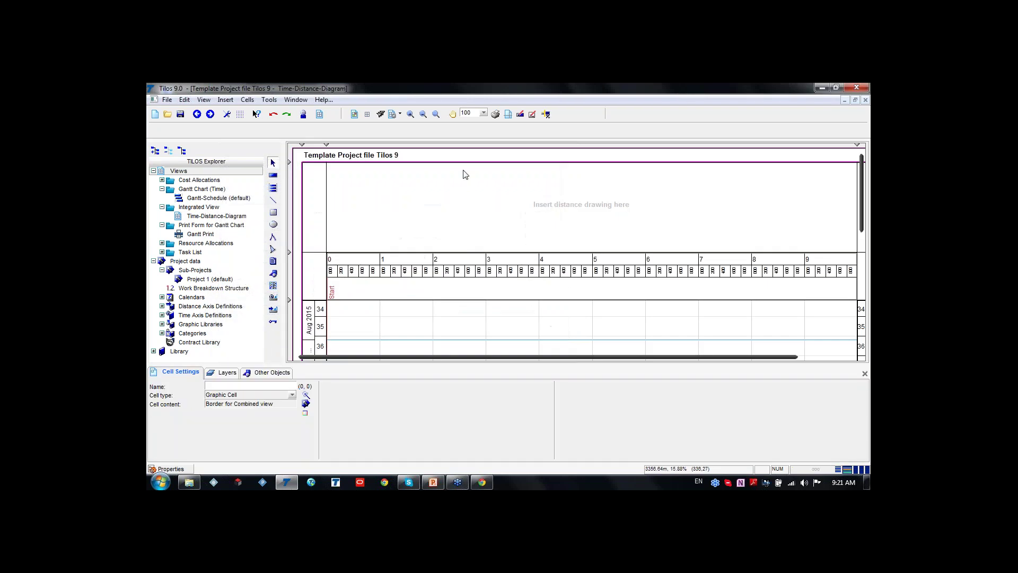
scroll(530, 211, down, 1)
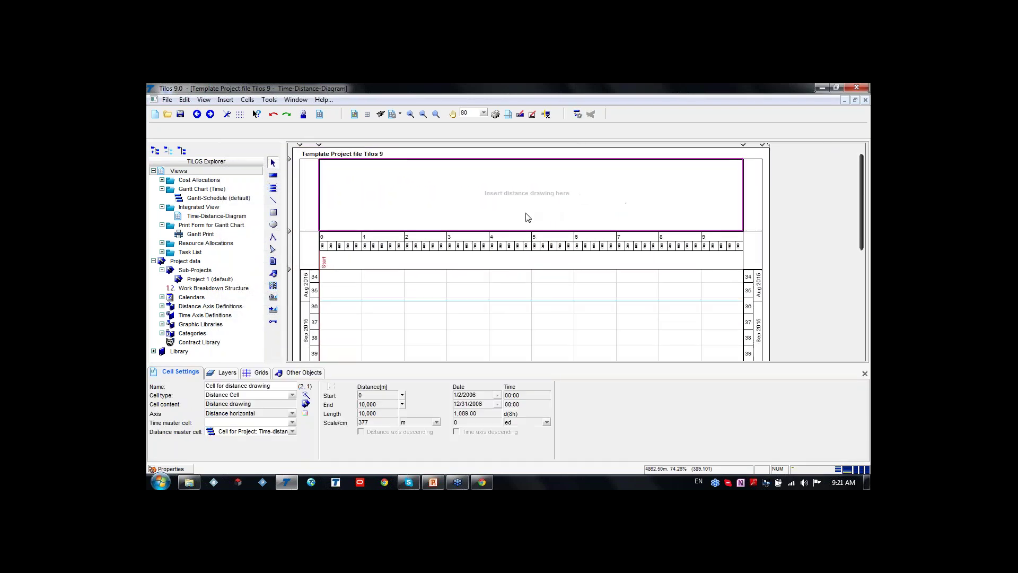
scroll(454, 255, down, 6)
scroll(421, 220, up, 8)
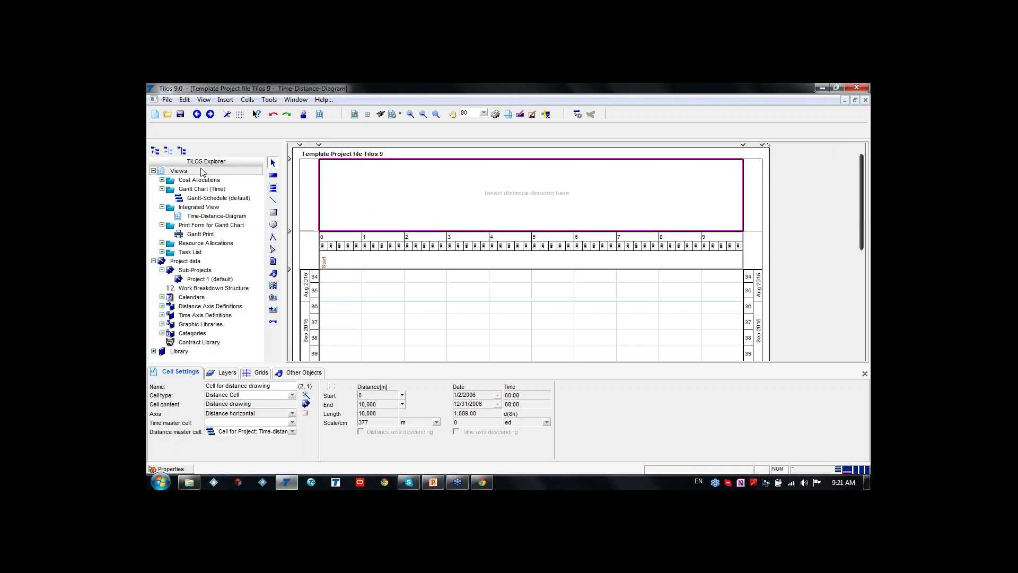
key(ctrl)
key(ctrl)
key(ctrl)
key(ctrl)
Inspect the settings of the distance scale, distance drawing and Project 1 time-distance cells in the diagram.
click(273, 193)
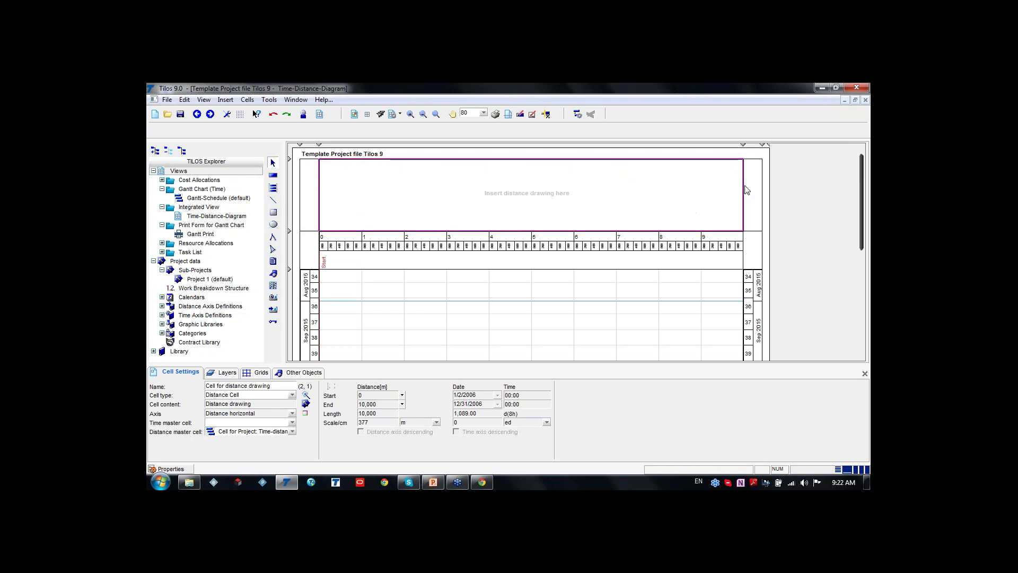
click(431, 246)
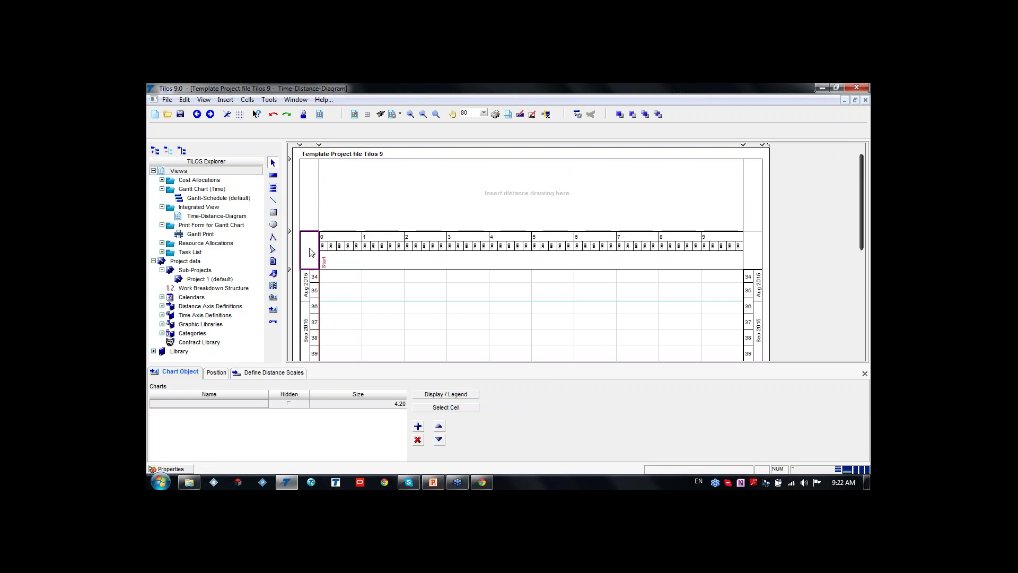
click(310, 223)
click(363, 218)
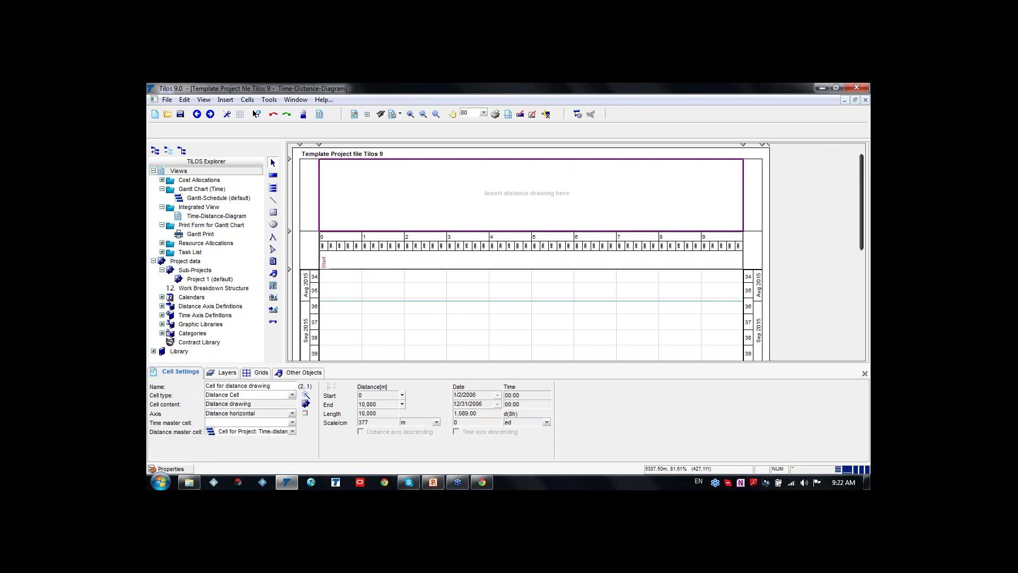
click(487, 309)
scroll(583, 239, down, 3)
scroll(493, 233, down, 3)
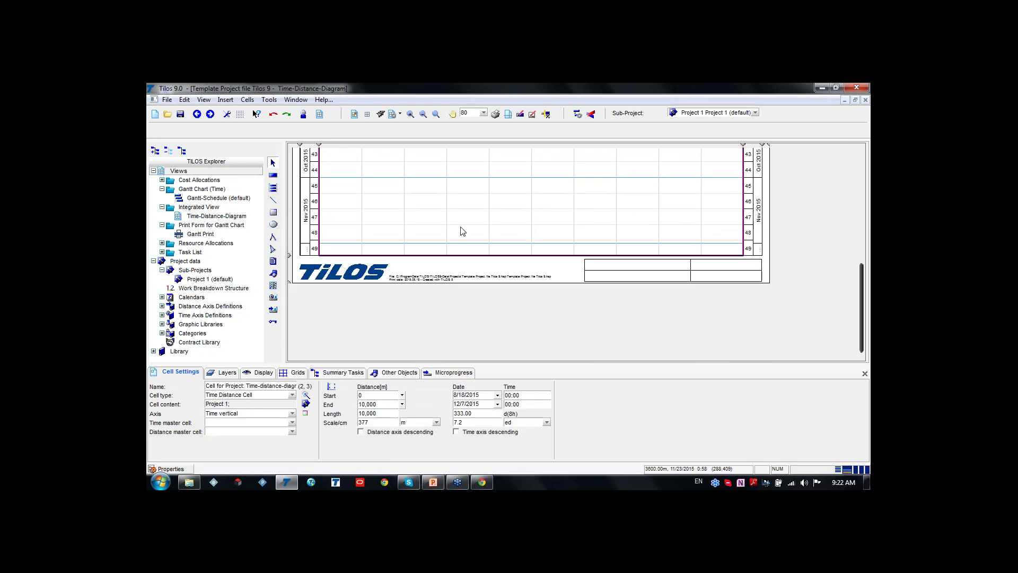
scroll(453, 234, up, 6)
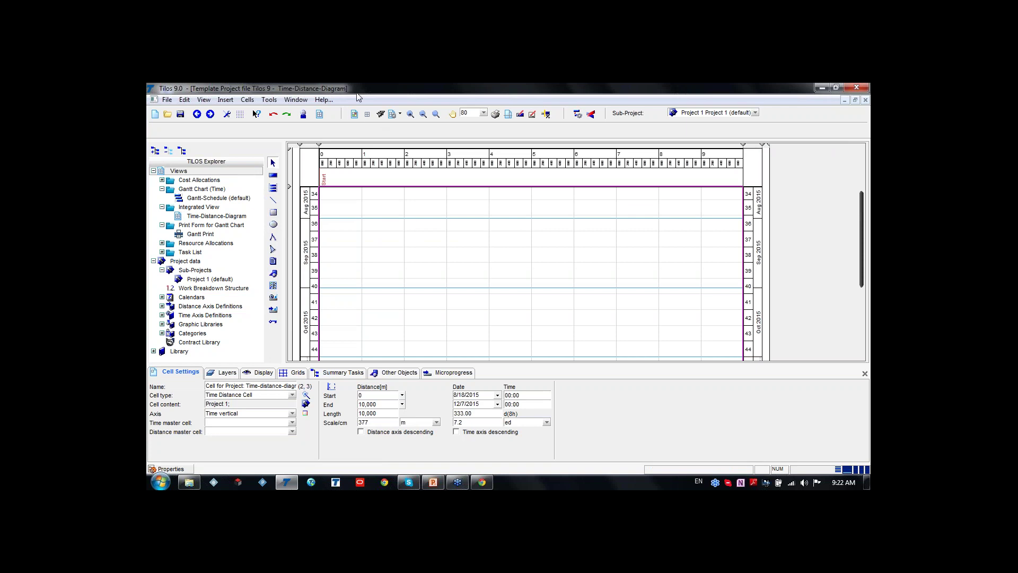
Examine the diagram's cell structure and master-cell links in the coloured cell layout display, and return to the normal display.
click(353, 115)
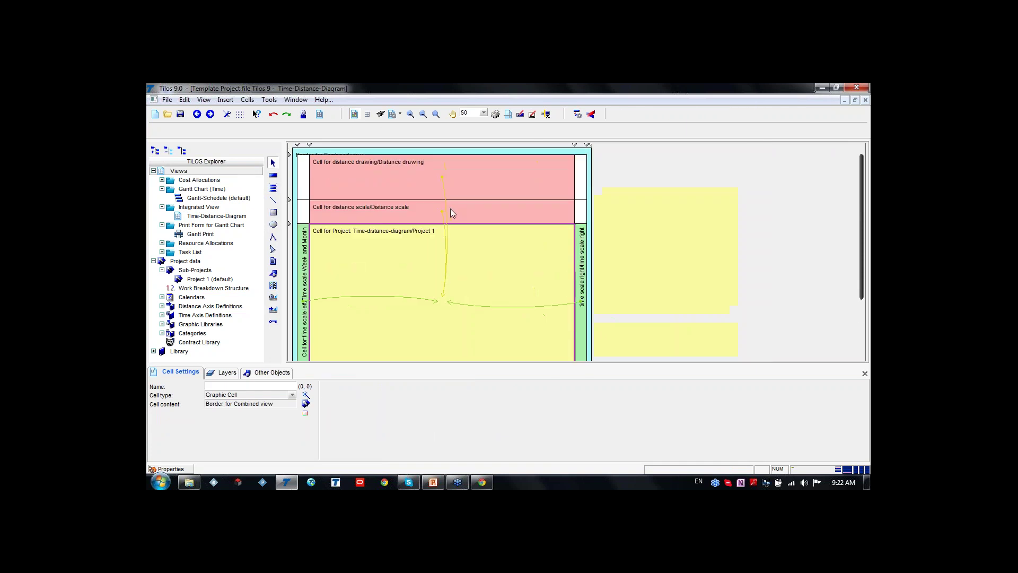
scroll(440, 257, down, 2)
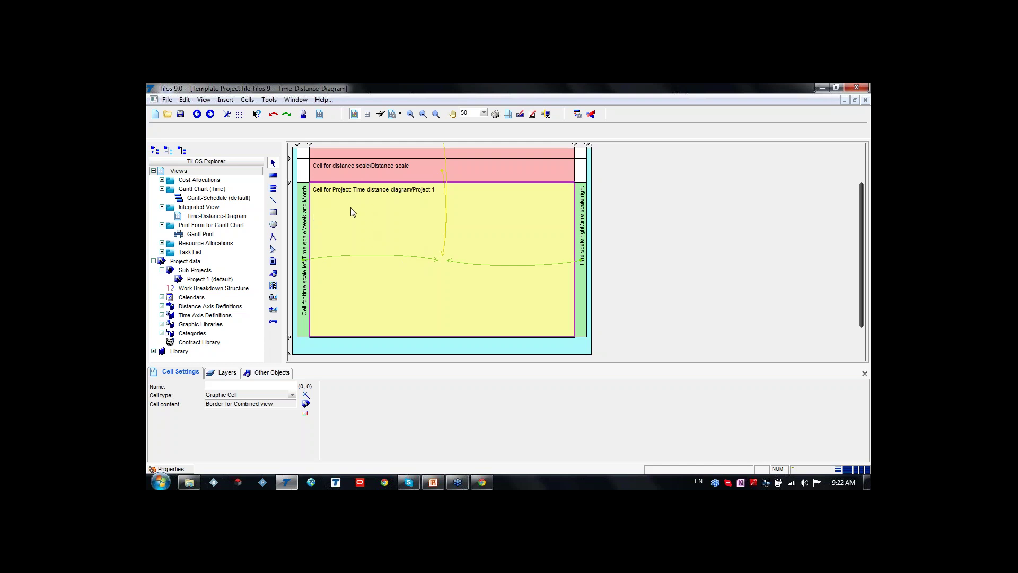
scroll(390, 223, up, 1)
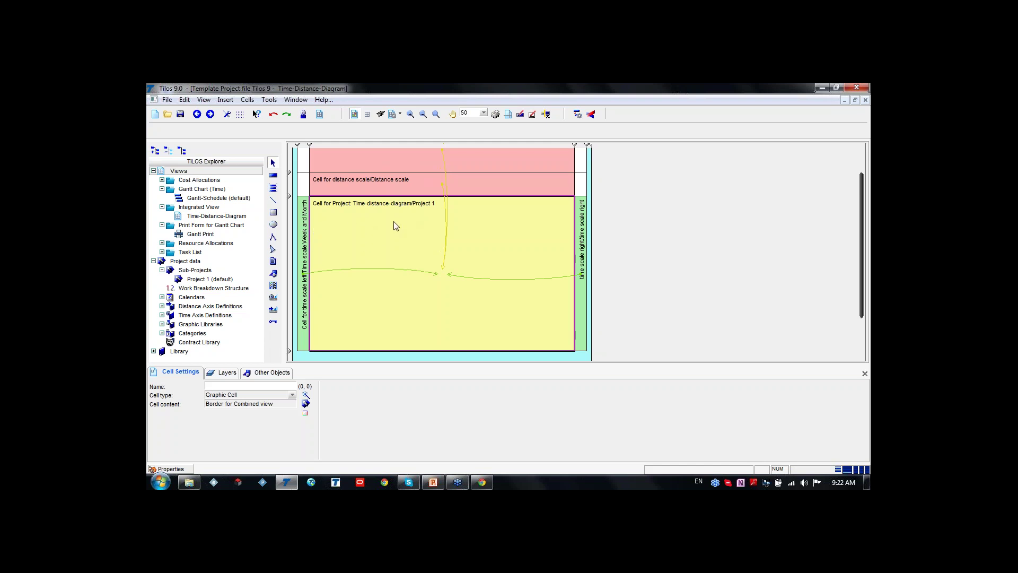
scroll(436, 220, up, 2)
ctrl+scroll(436, 221, down, 1)
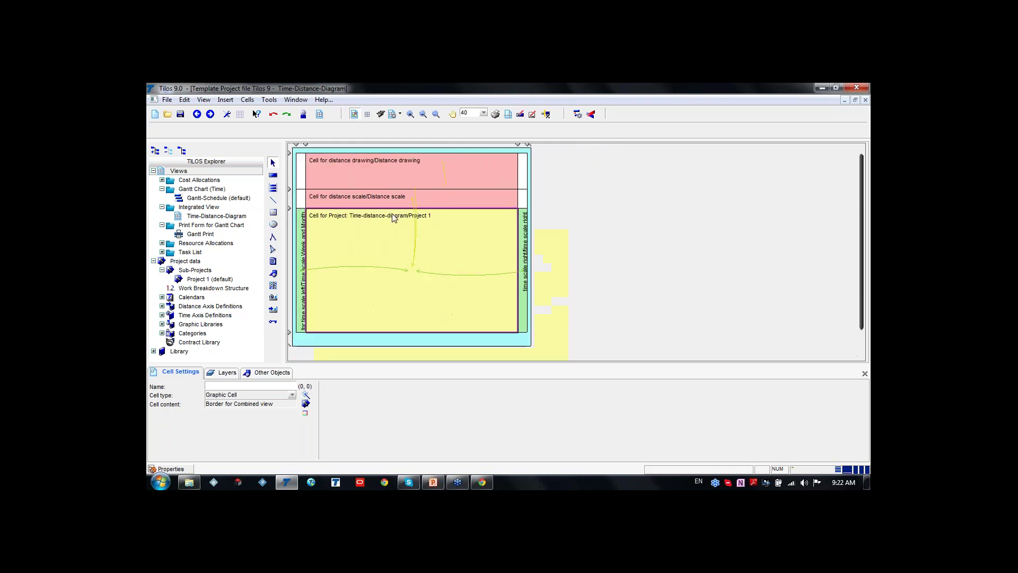
click(413, 179)
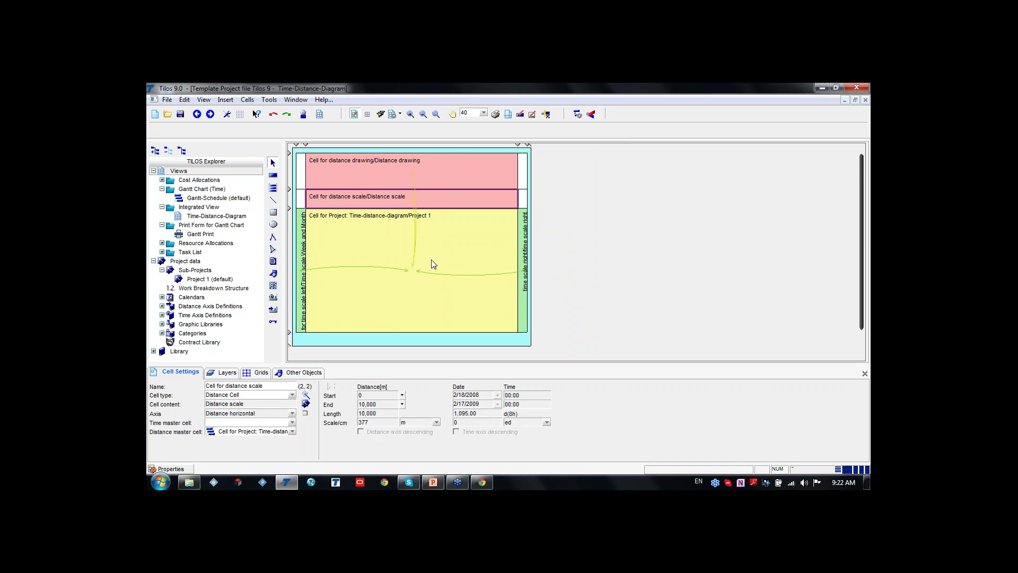
click(355, 115)
Select the Project 1 time-distance cell and look over its horizontal distance axis and vertical time axis.
scroll(502, 263, up, 1)
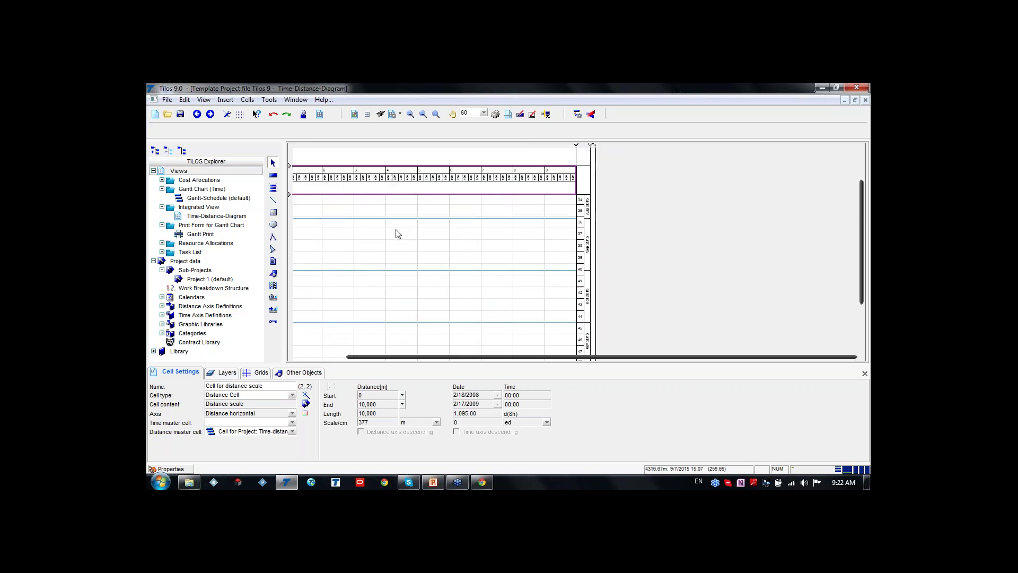
scroll(433, 261, up, 1)
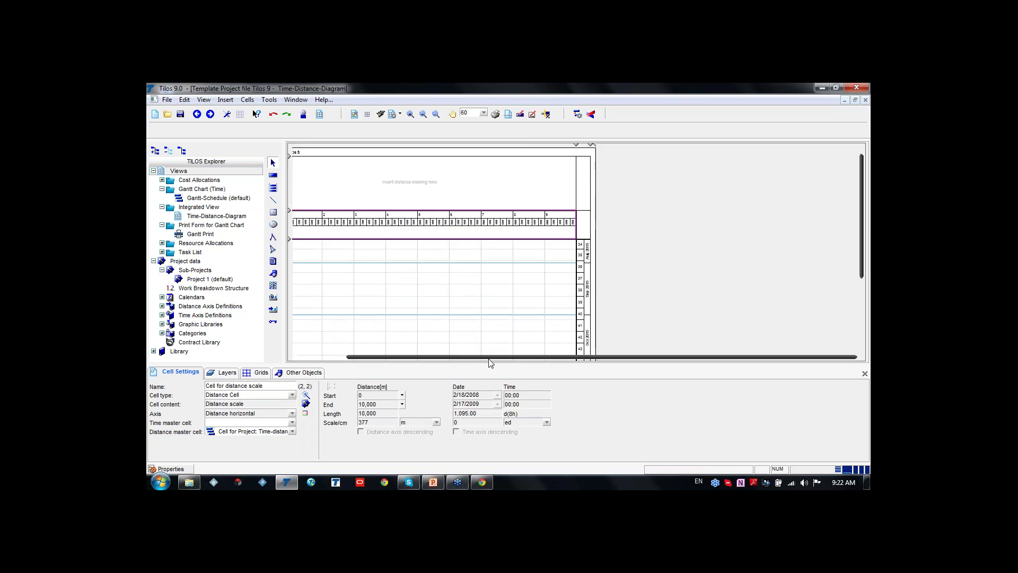
click(415, 294)
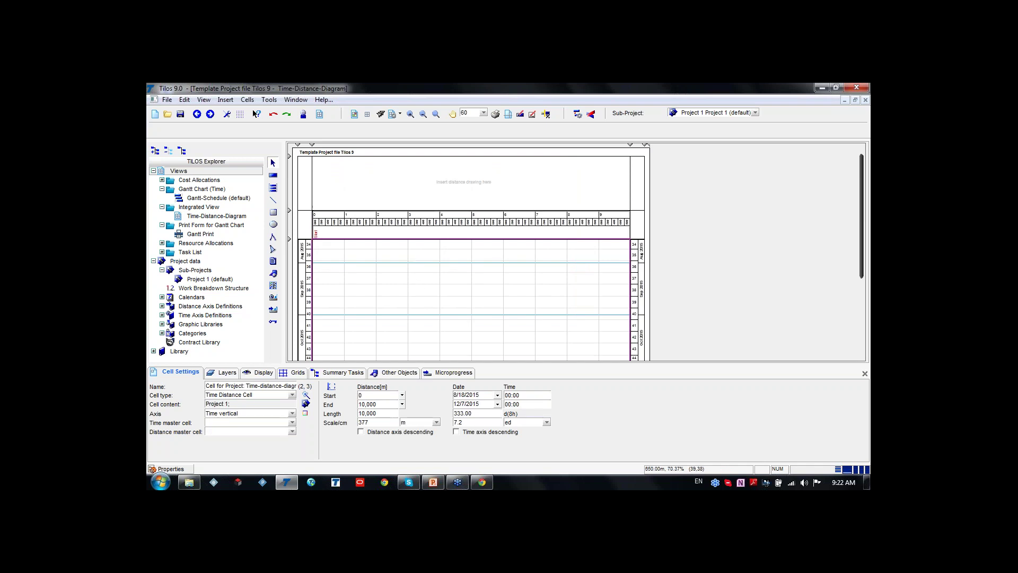
scroll(307, 223, up, 1)
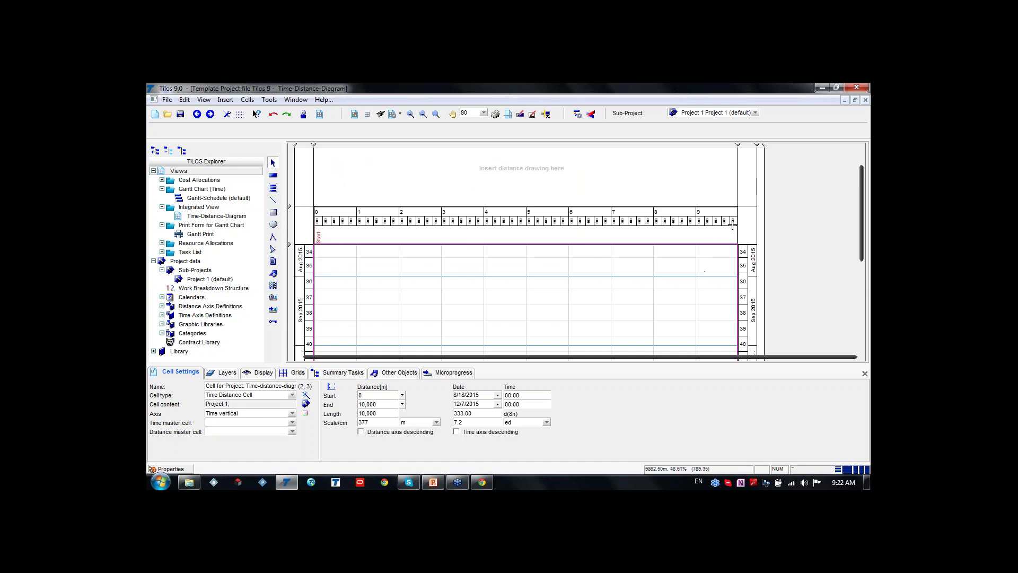
scroll(660, 228, down, 3)
scroll(377, 204, down, 3)
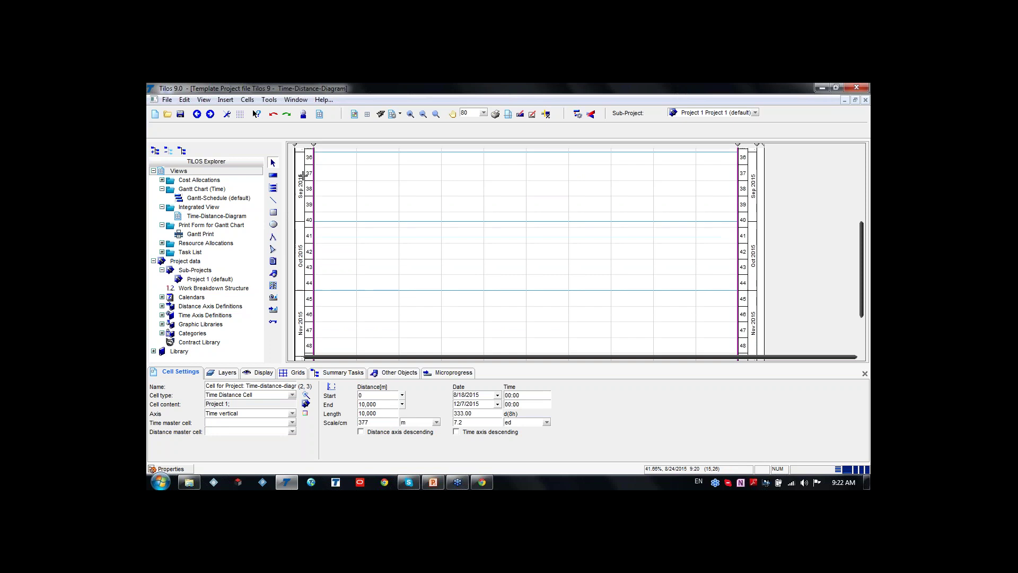
scroll(329, 227, up, 5)
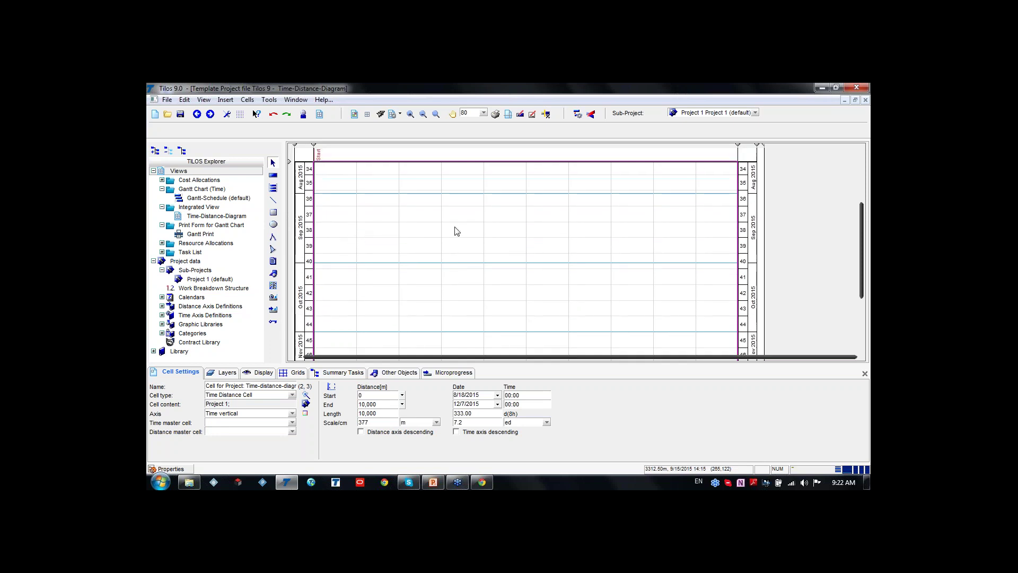
scroll(519, 220, up, 2)
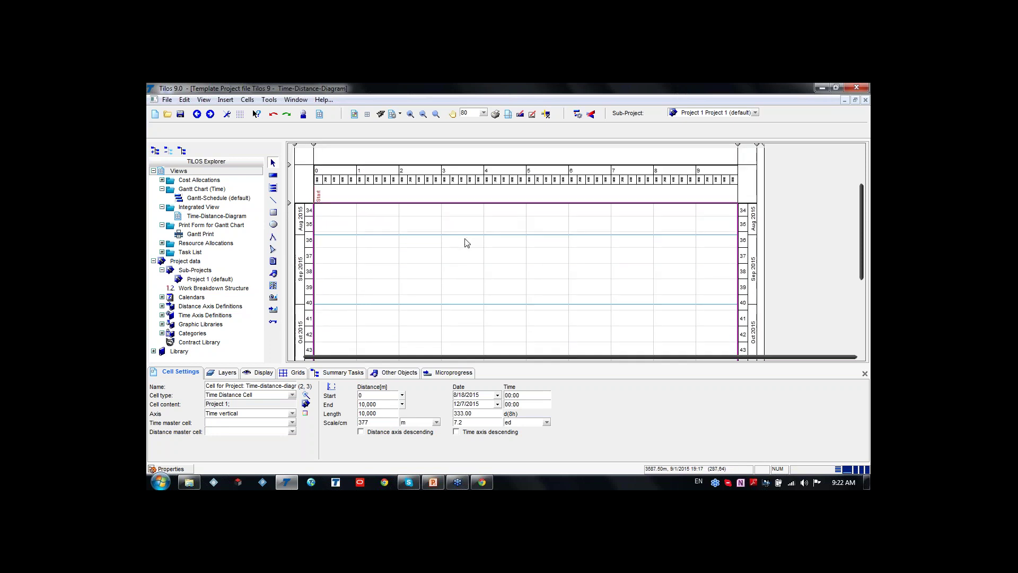
scroll(466, 240, up, 2)
Start the task insertion tool and browse the General and Bridge work groups of its task template library.
click(273, 177)
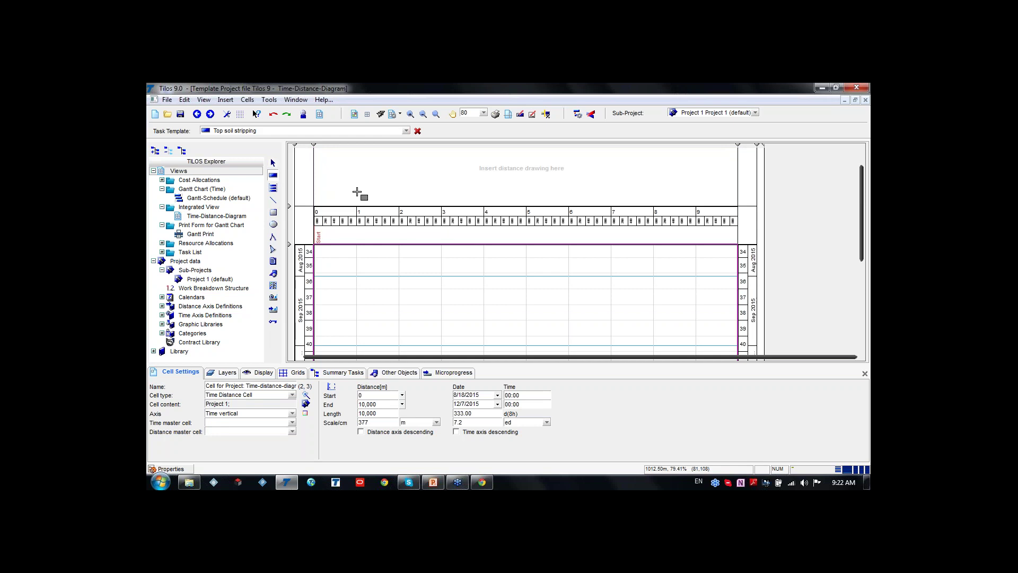
click(406, 132)
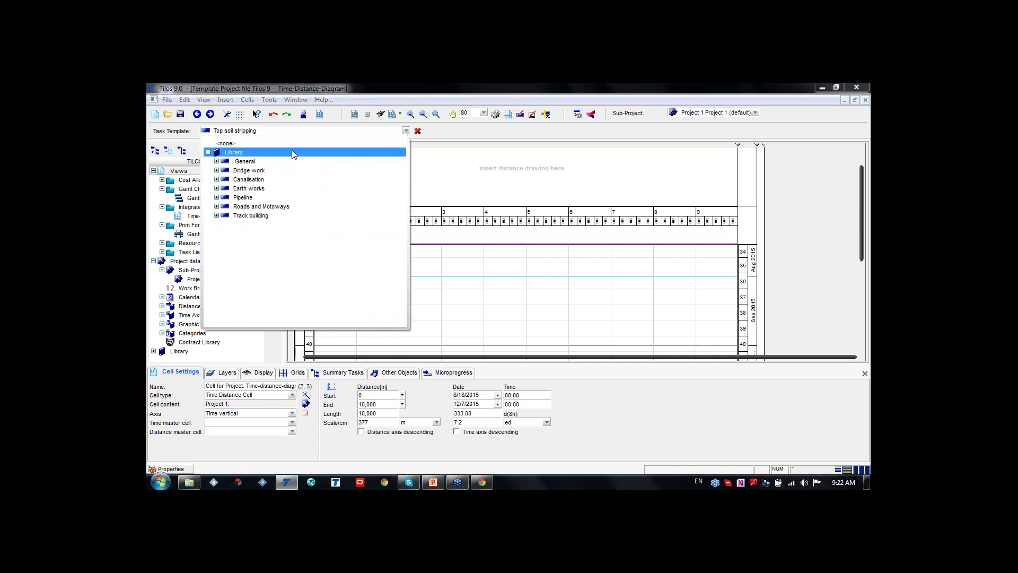
click(232, 154)
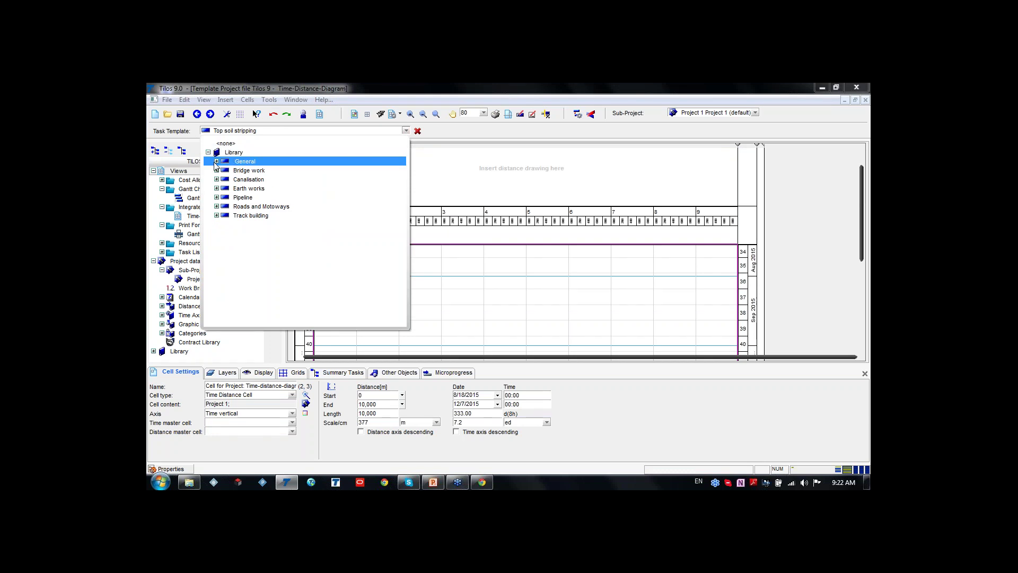
click(215, 161)
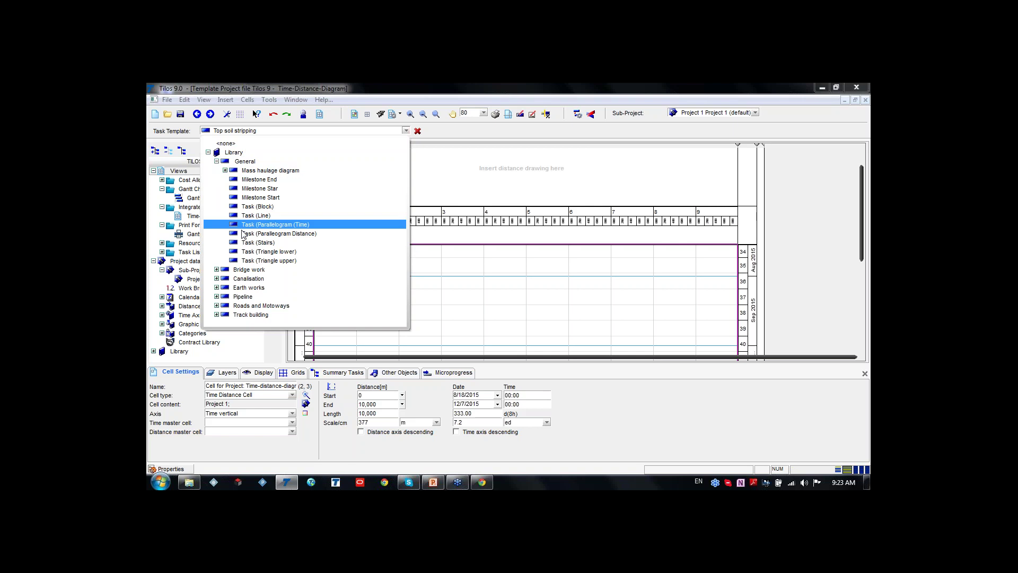
click(217, 161)
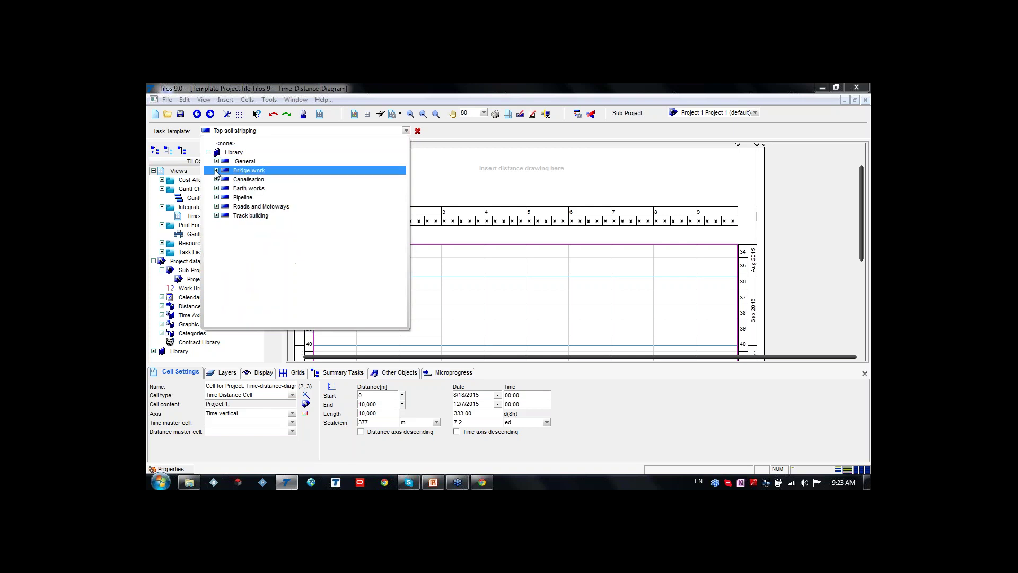
click(216, 170)
click(217, 171)
click(431, 139)
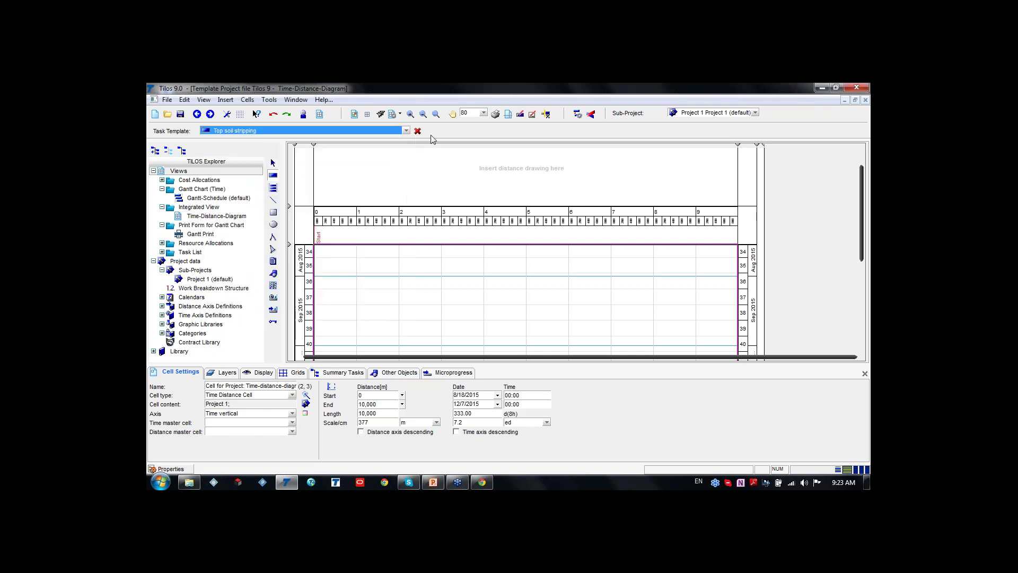
Open the Top soil stripping template from the Earth works task templates in the library and show its display settings.
click(258, 233)
scroll(258, 233, down, 7)
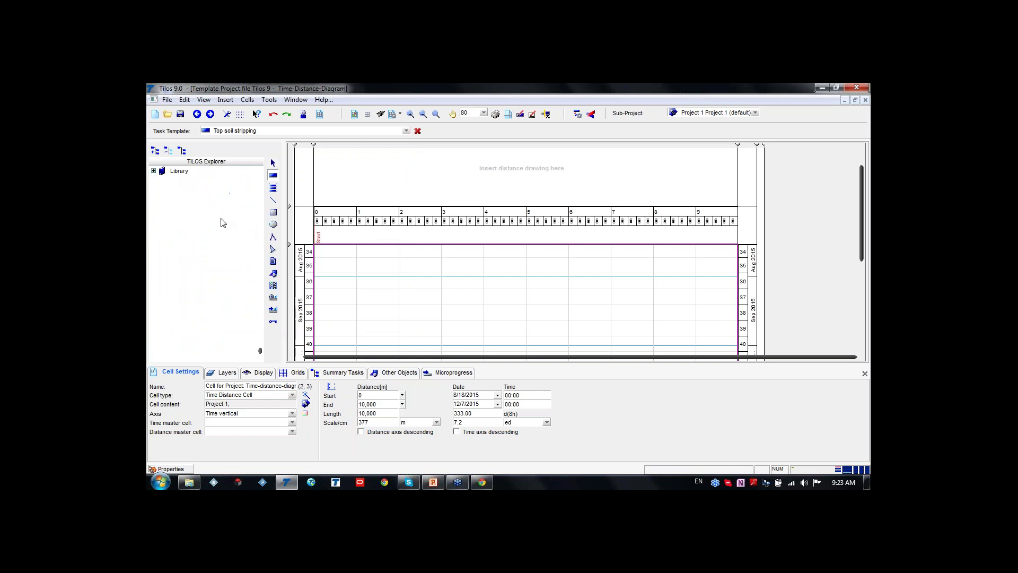
click(154, 173)
click(154, 171)
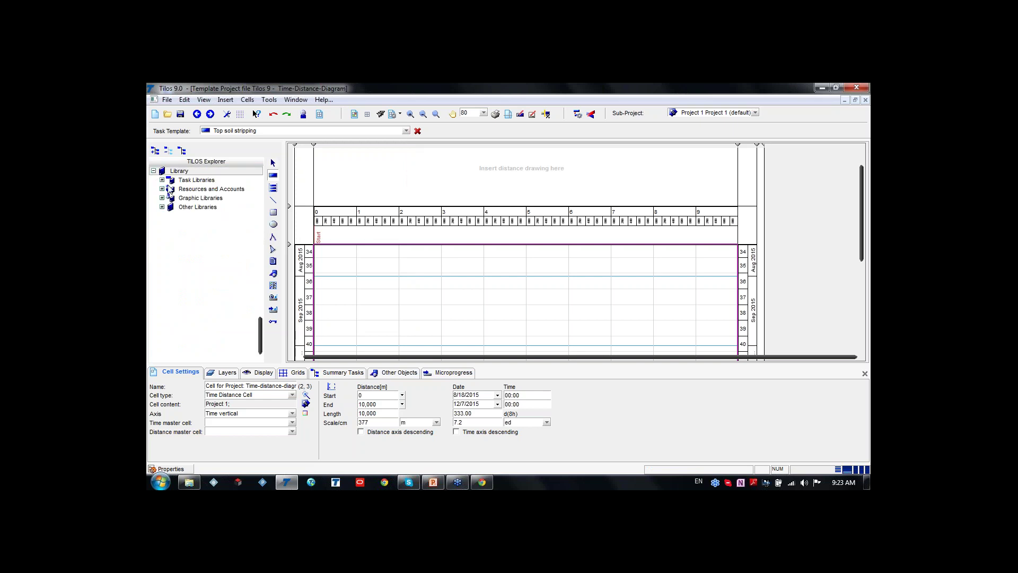
click(163, 180)
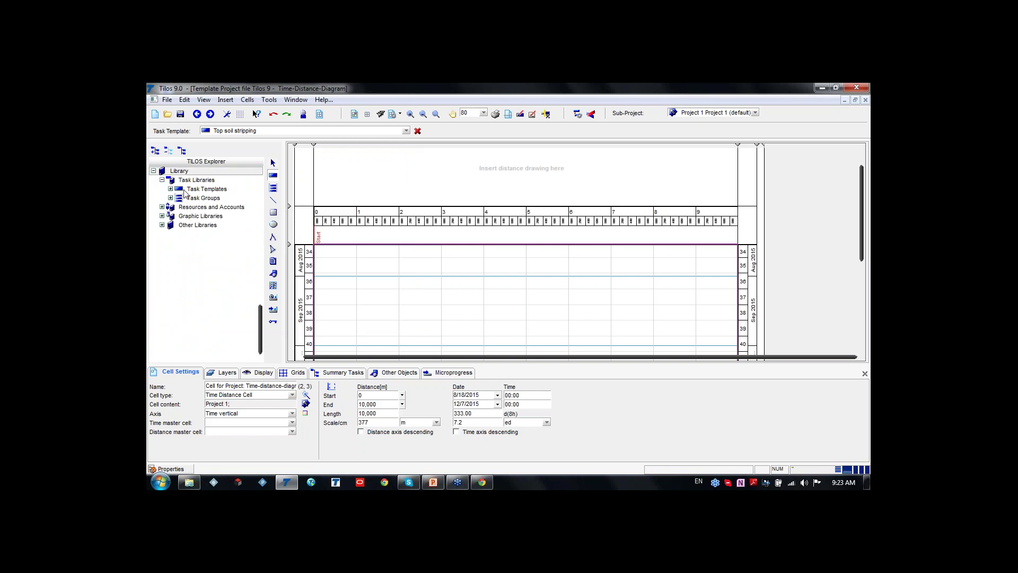
click(171, 189)
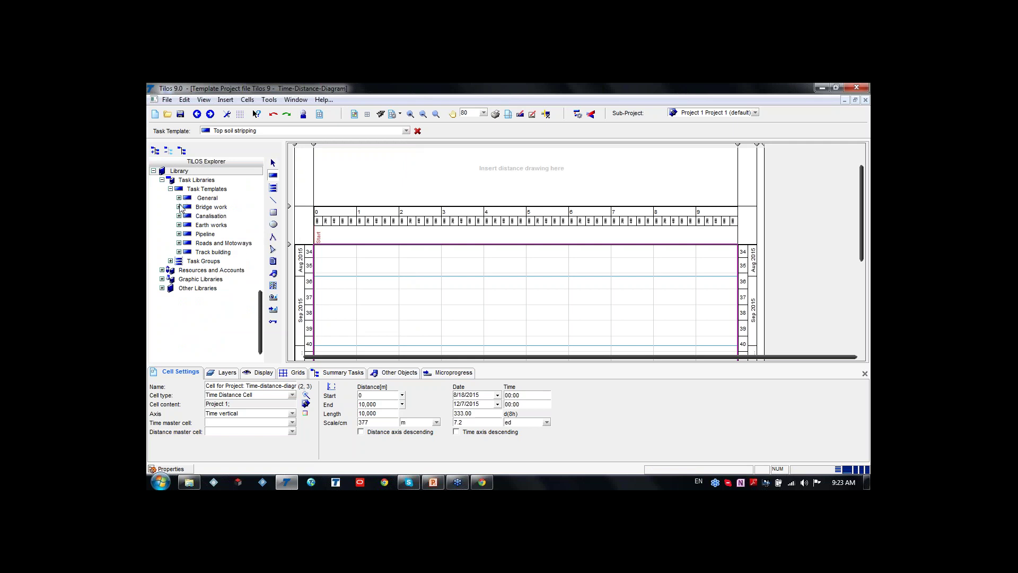
click(179, 226)
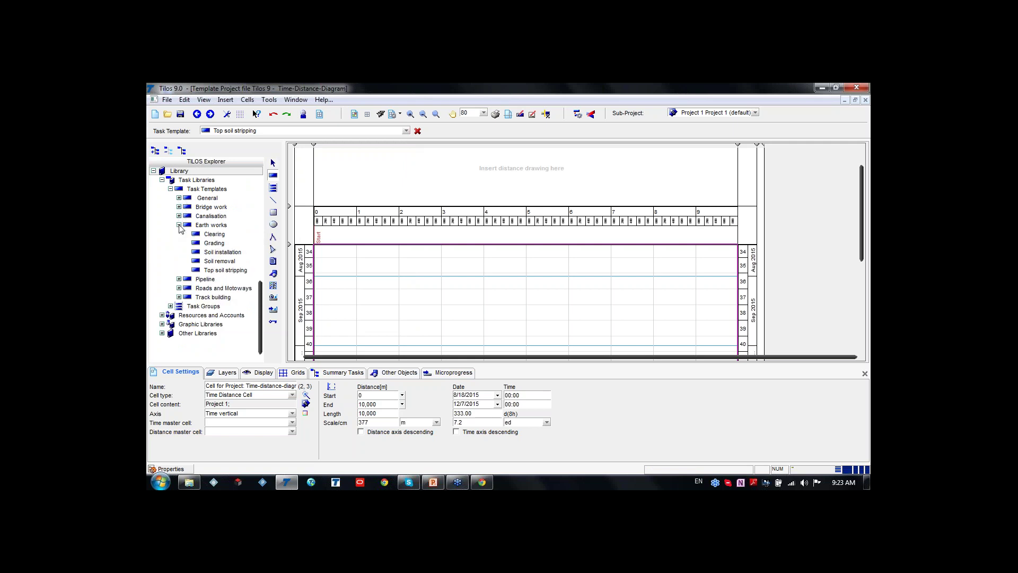
click(222, 270)
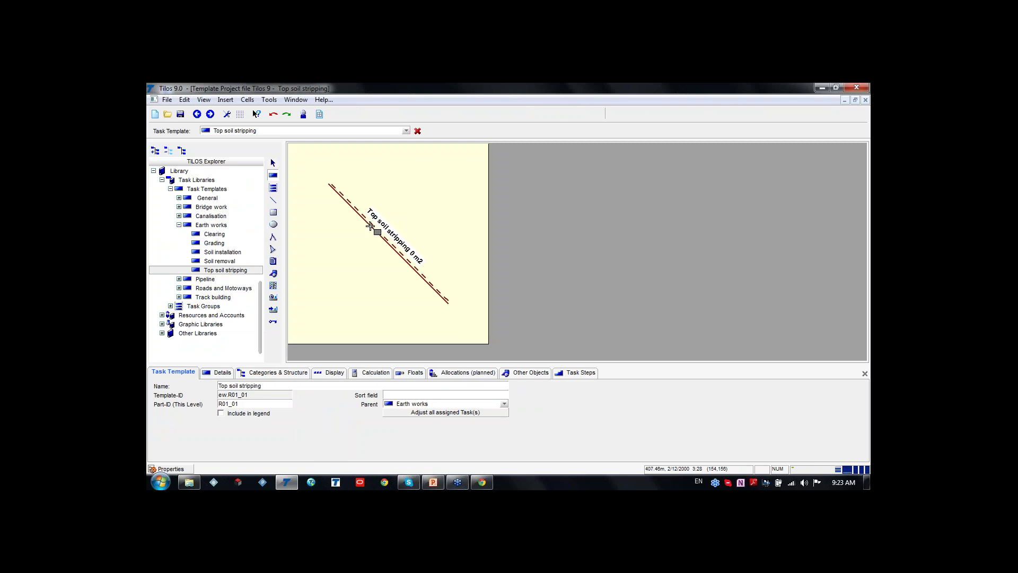
mouse_move(372, 227)
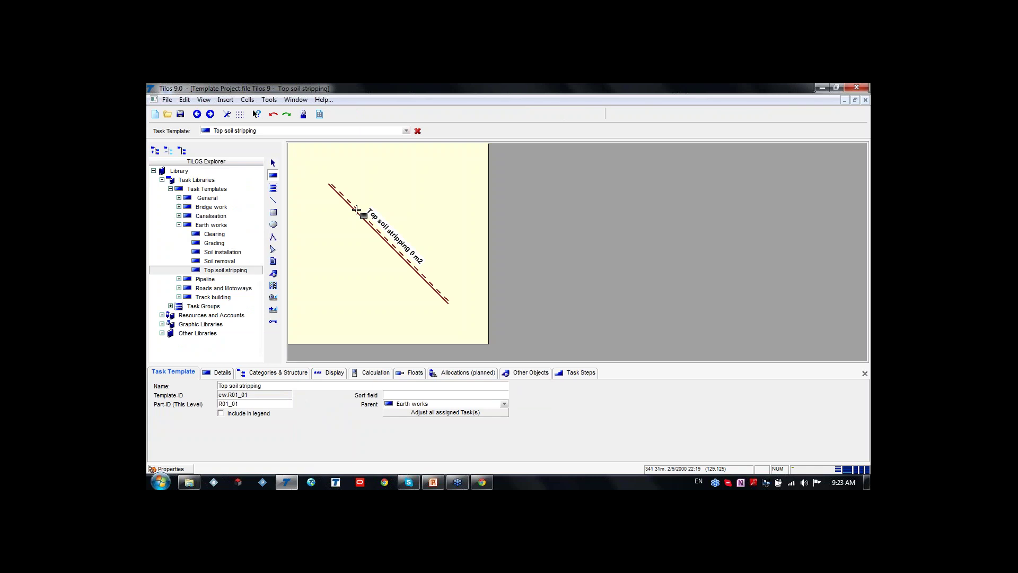
click(329, 378)
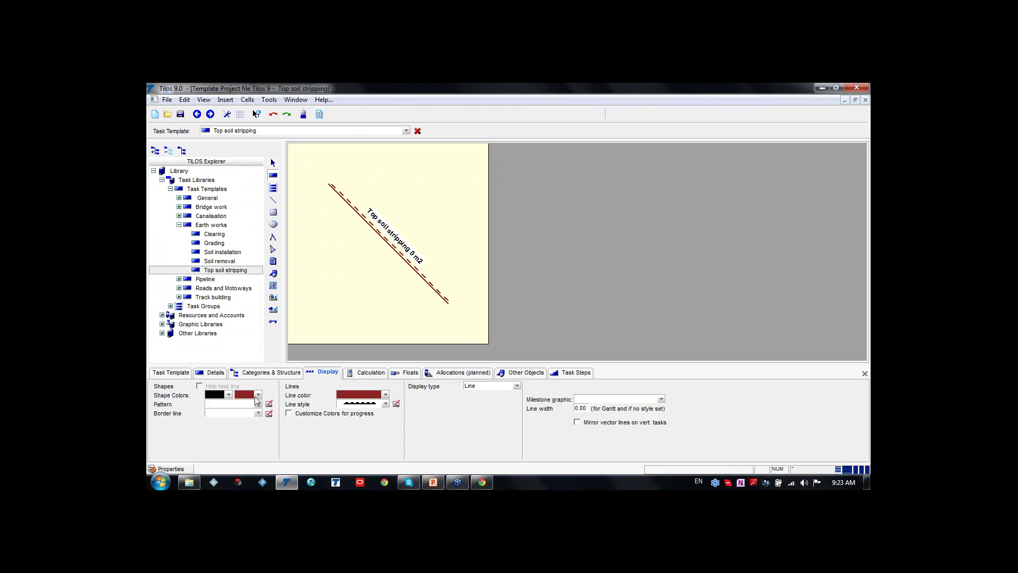
Look over the shape colour and pattern choices in the Top soil stripping template's display settings.
click(228, 395)
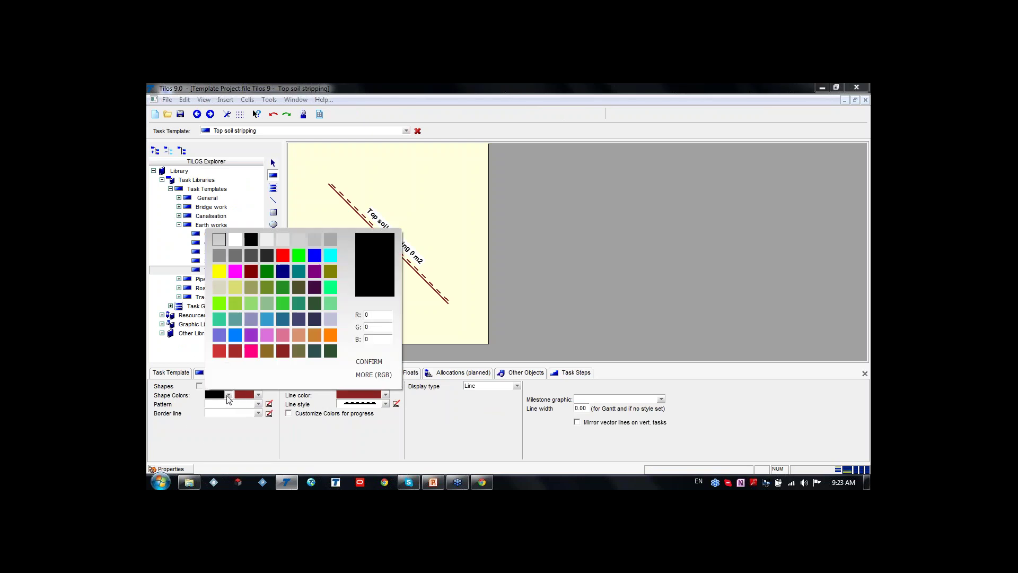
click(236, 395)
click(258, 395)
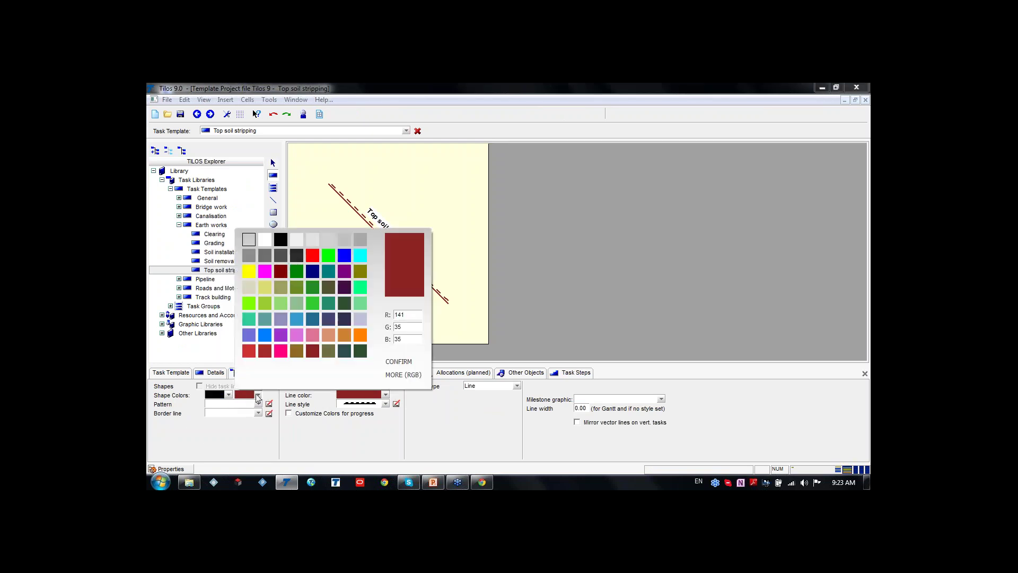
click(258, 404)
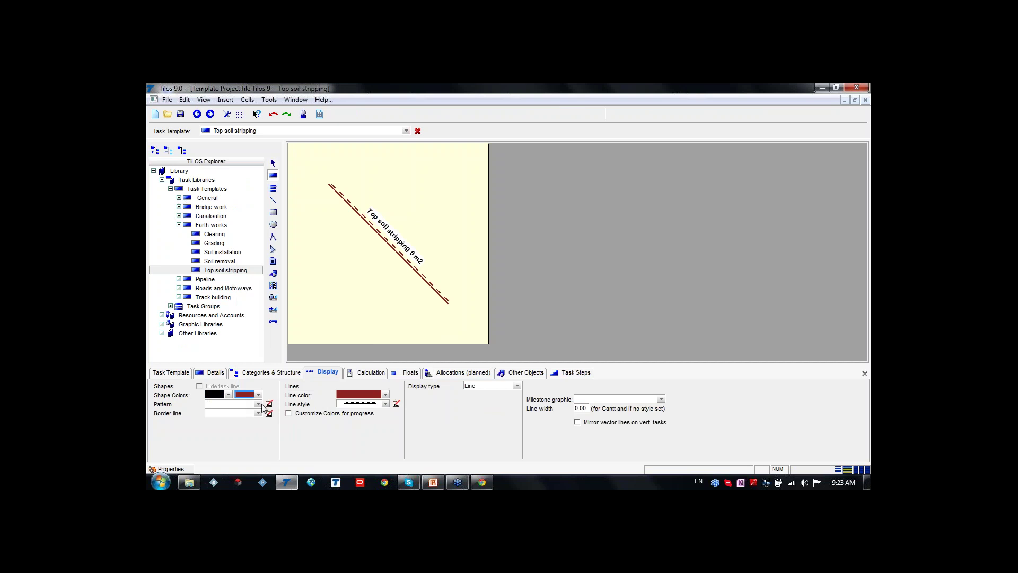
click(259, 404)
click(241, 256)
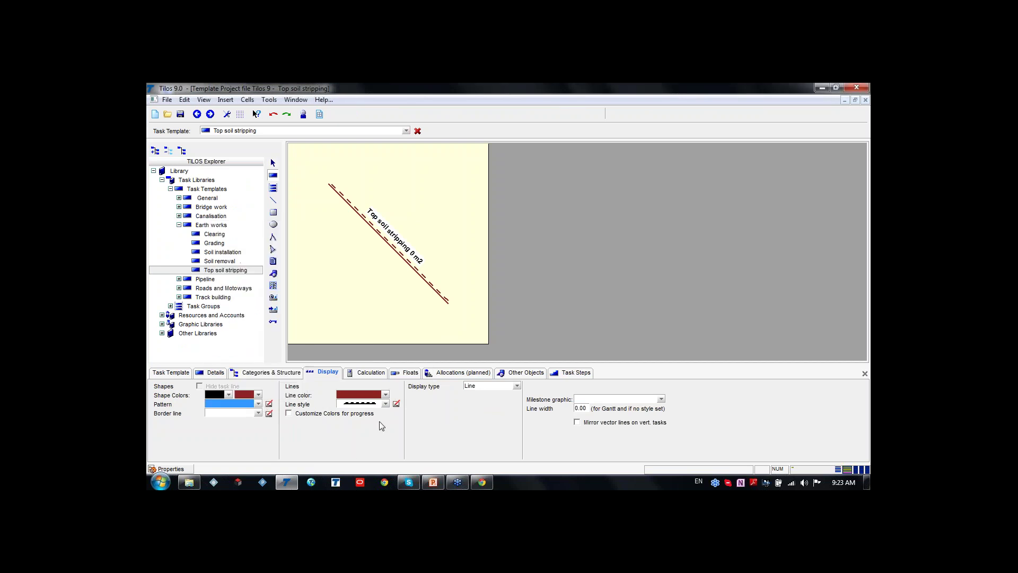
Set the template's display type to Parallelogram (time and distance) and try to draw tasks in the template definition area.
click(517, 387)
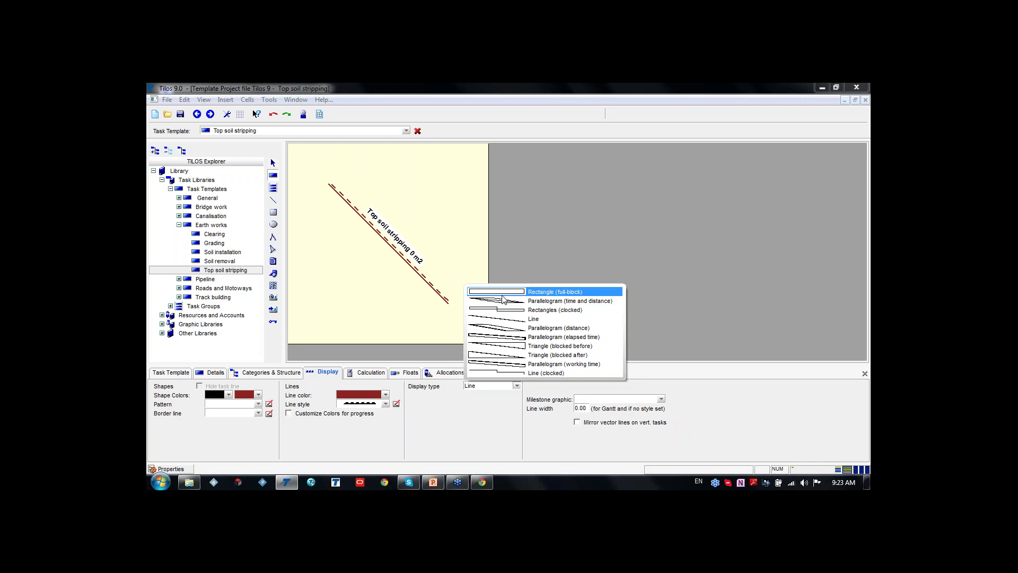
click(503, 301)
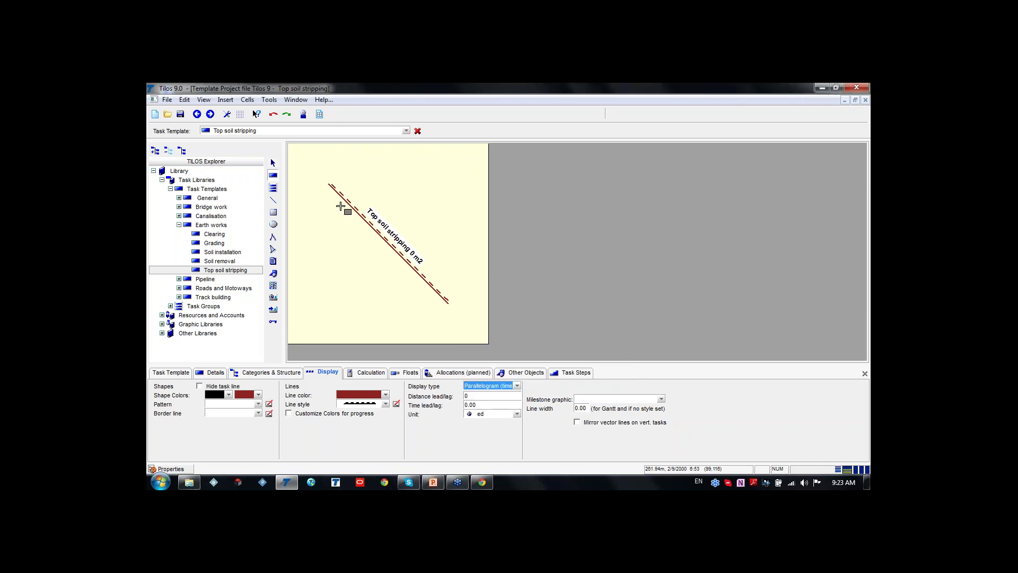
click(340, 207)
click(609, 304)
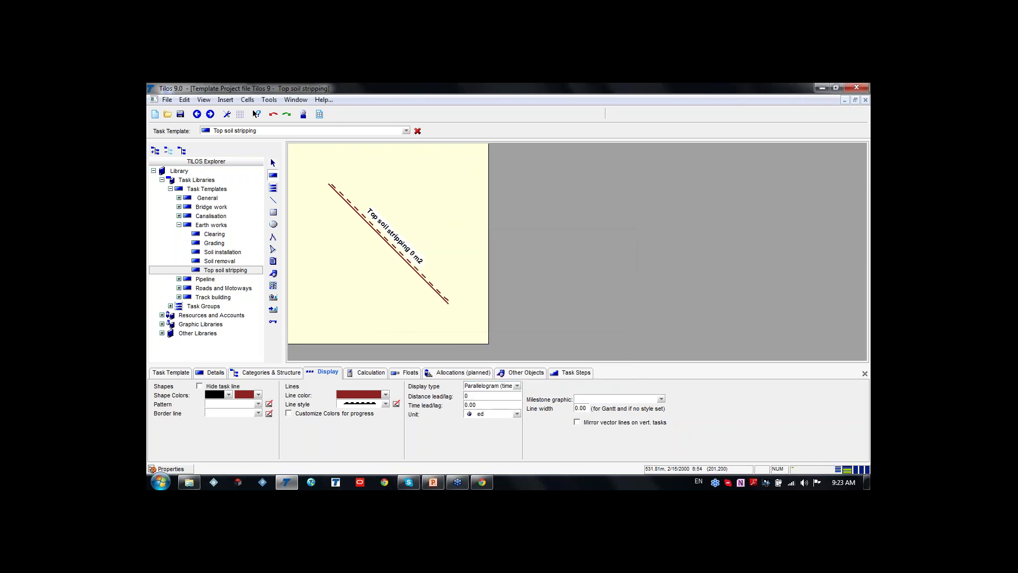
click(297, 143)
click(618, 308)
Try the Rectangle (full-block) and Rectangles (clocked) display types on the template, and set it to Parallelogram (time and distance).
click(517, 386)
click(510, 294)
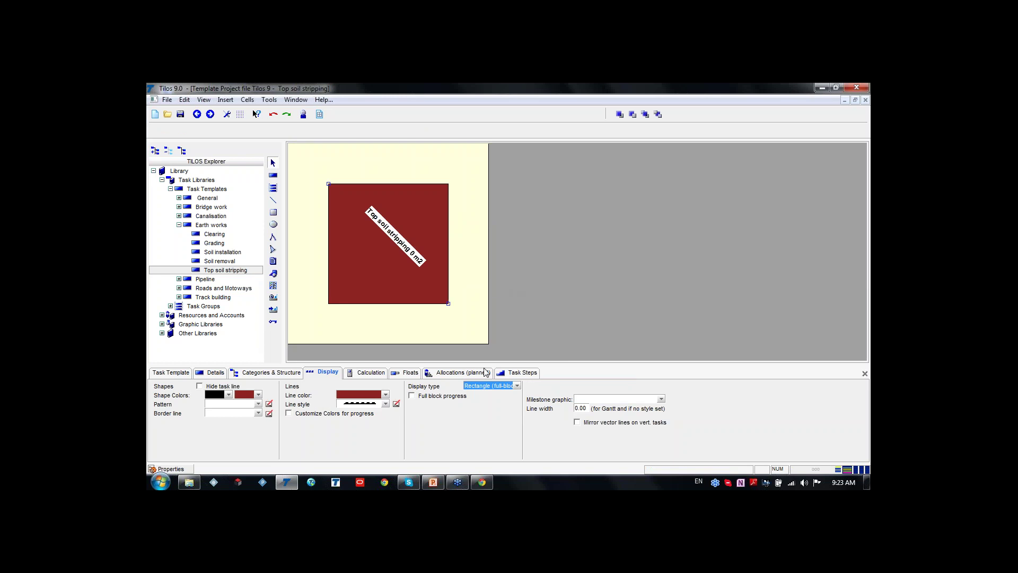
click(517, 386)
click(509, 310)
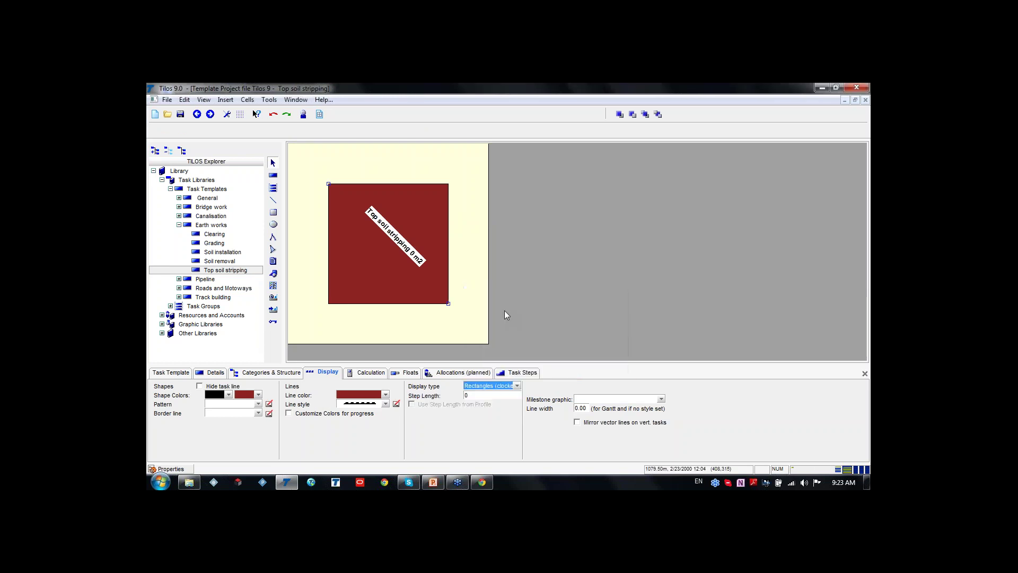
click(517, 386)
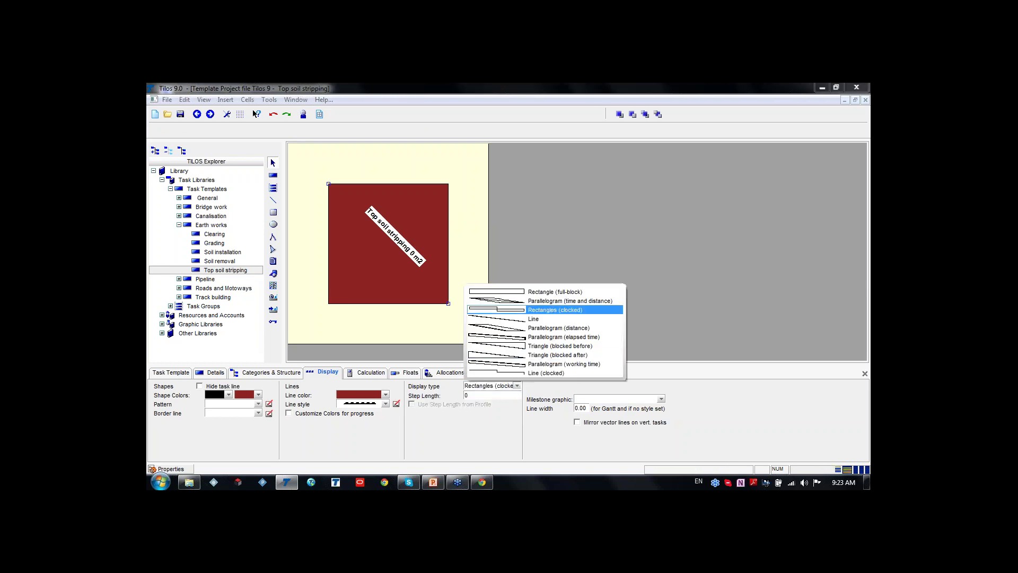
click(530, 301)
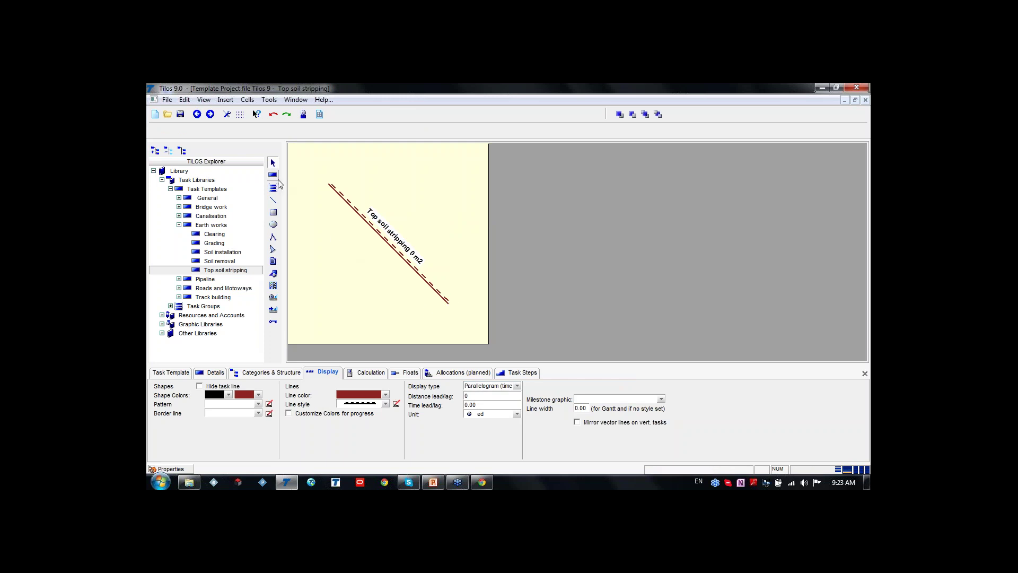
Try to insert another Top soil stripping task in the template definition area.
click(273, 177)
click(302, 200)
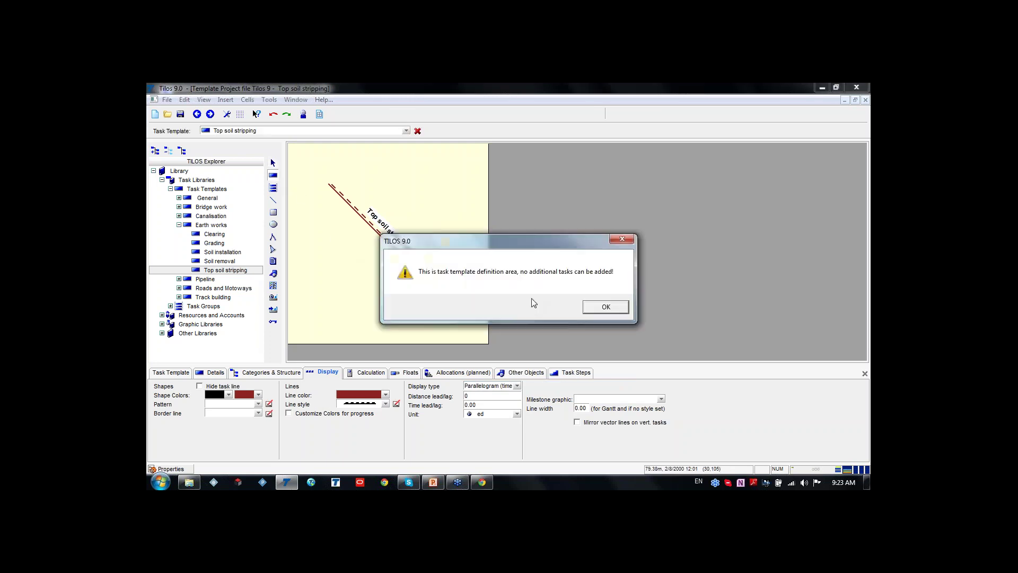
click(600, 306)
Expand the library's Task Groups and view the Shafts, Piles and Canalisation groups in turn.
click(273, 188)
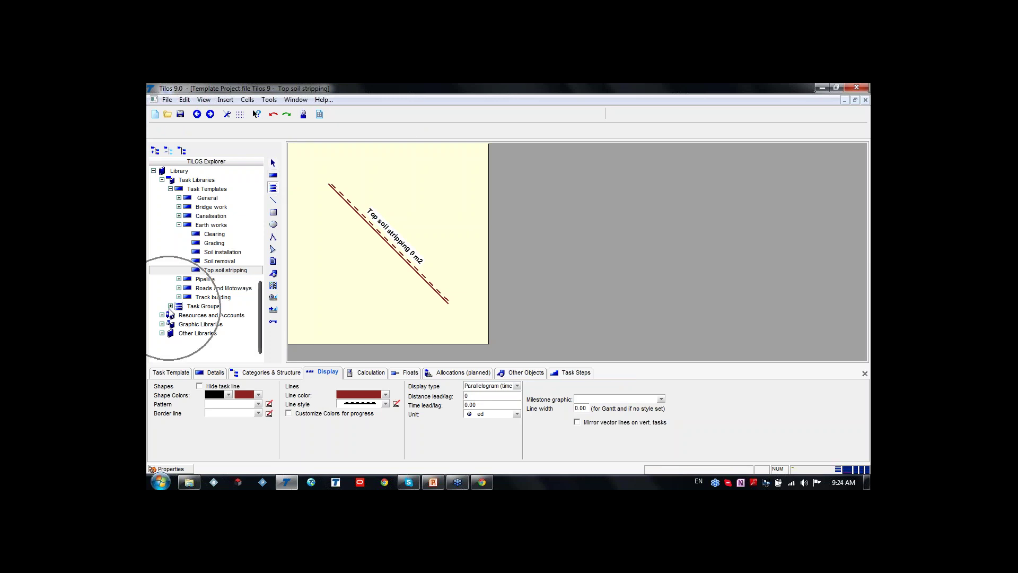
click(170, 307)
scroll(170, 312, down, 4)
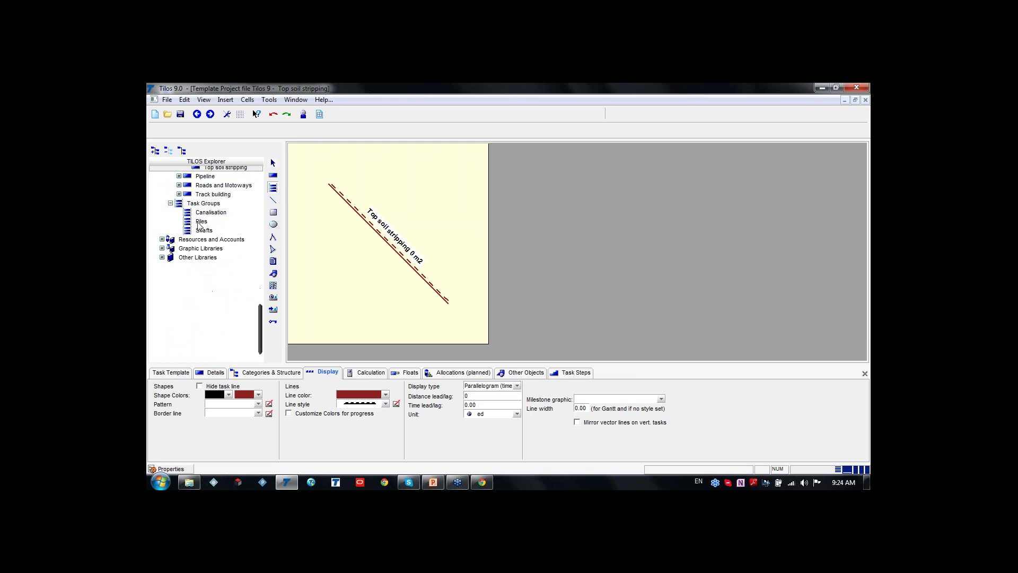
double_click(200, 228)
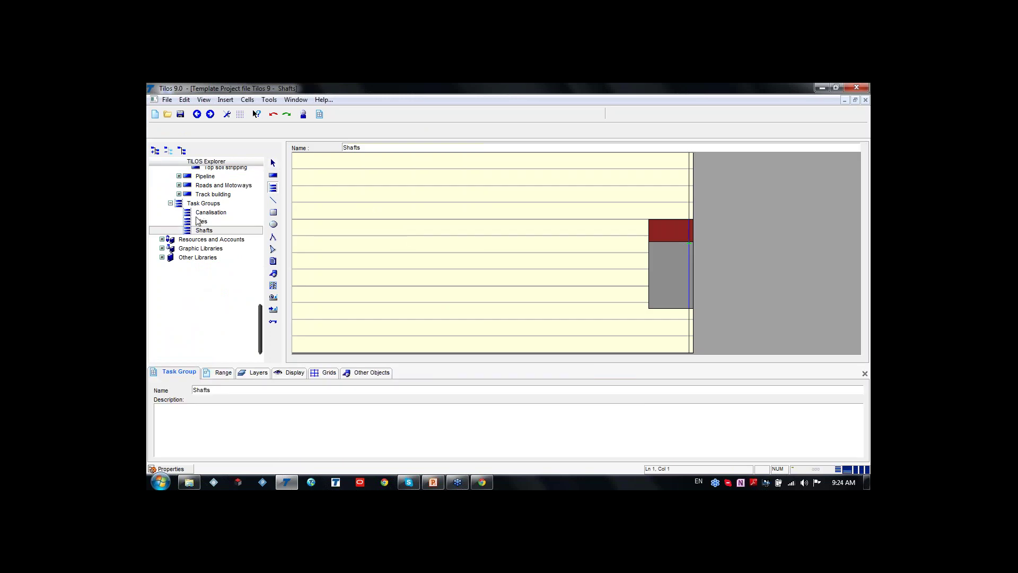
double_click(195, 224)
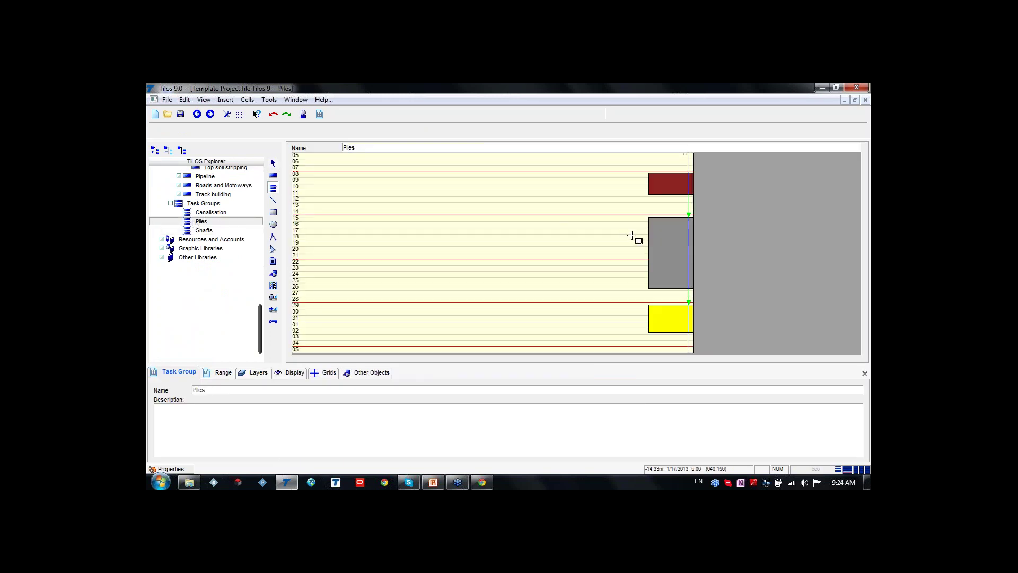
double_click(206, 215)
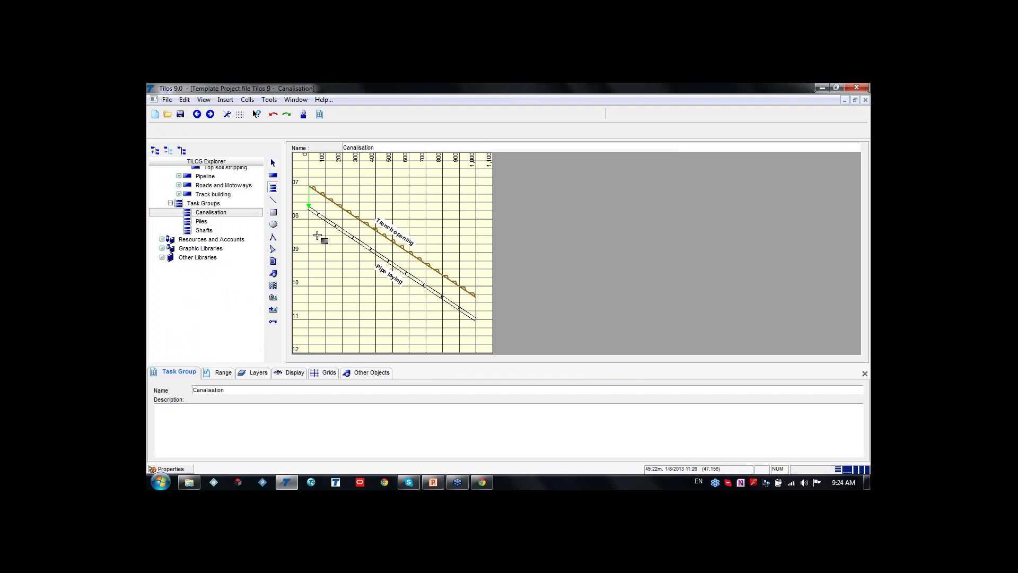
Draw a Top soil stripping task about 936 m long in the Canalisation group, and move the task and its label down to 1/10/2013.
click(424, 327)
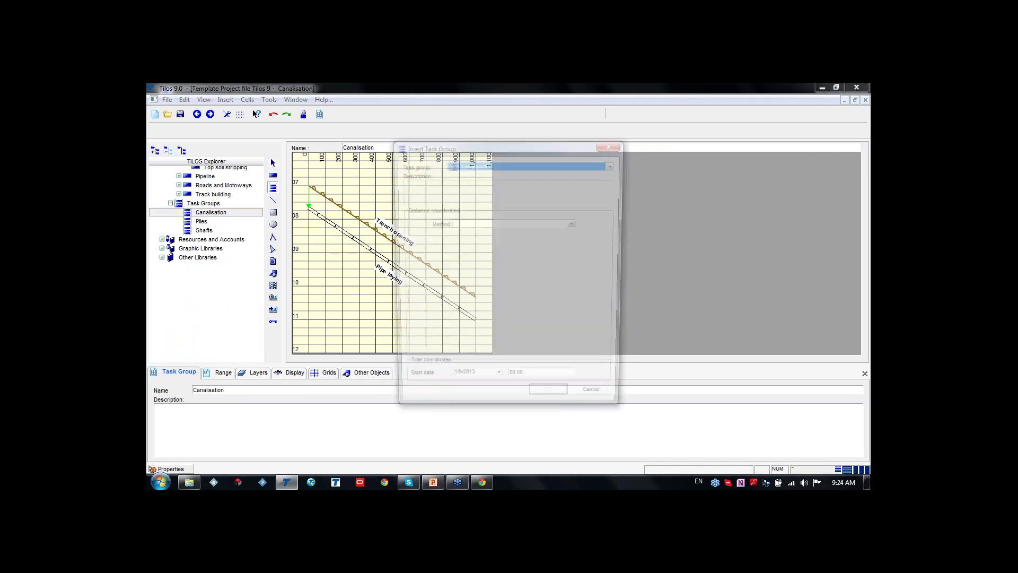
click(613, 143)
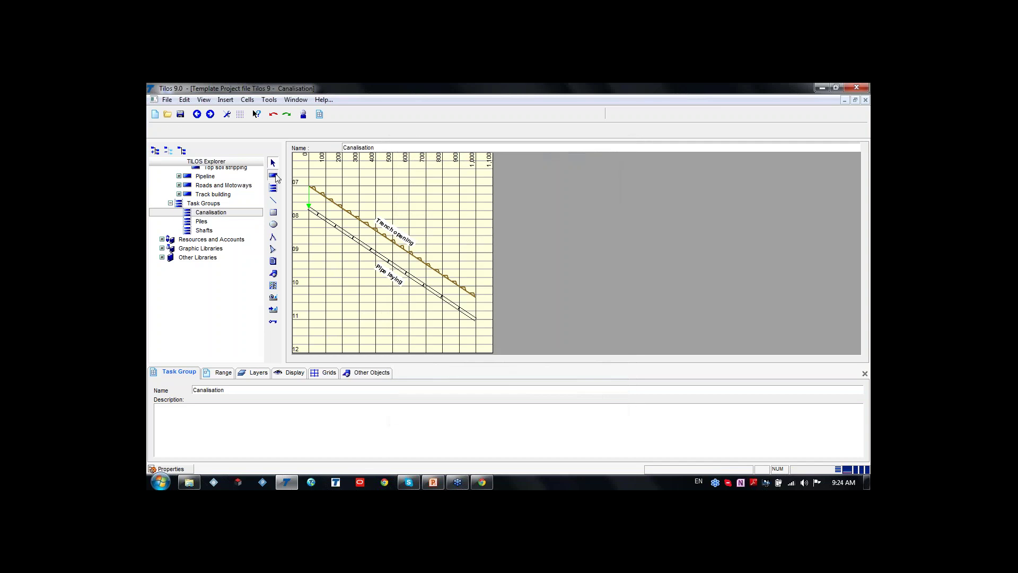
drag(308, 260, 463, 328)
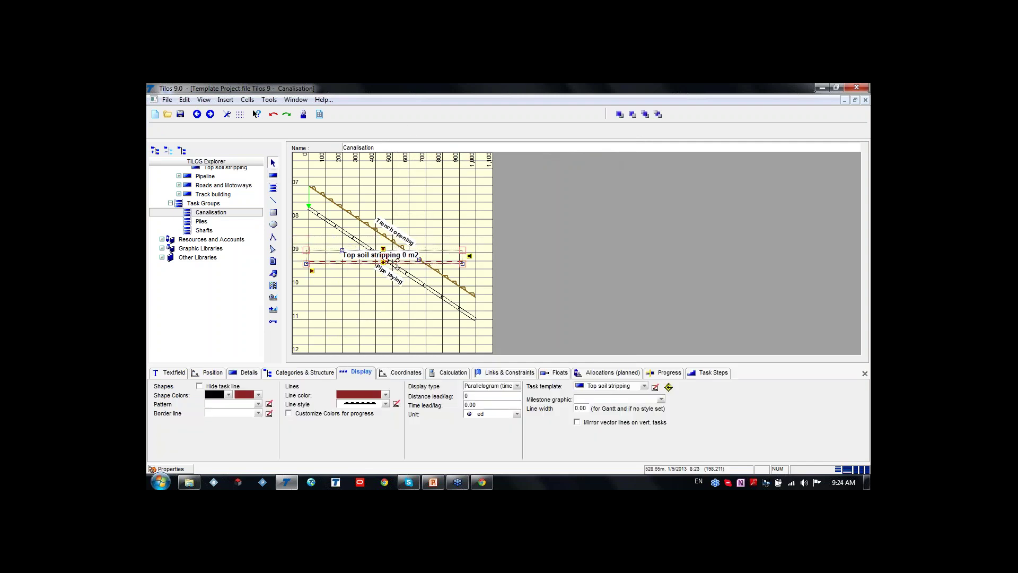
drag(380, 255, 366, 300)
drag(371, 299, 371, 298)
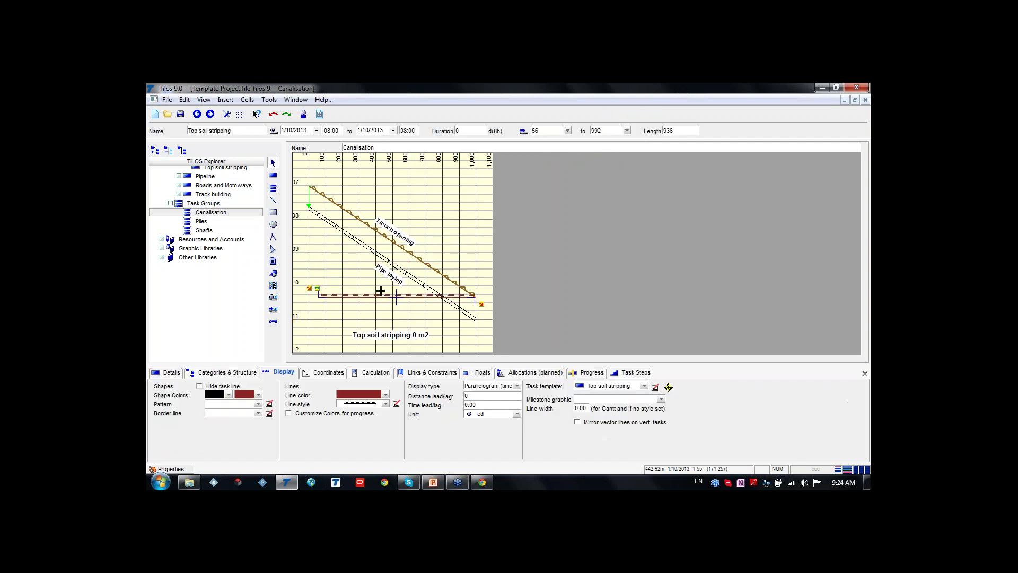
Set the added Top soil stripping task's display type to Line and move it to 1/11/2013, below the pipe laying line.
click(517, 386)
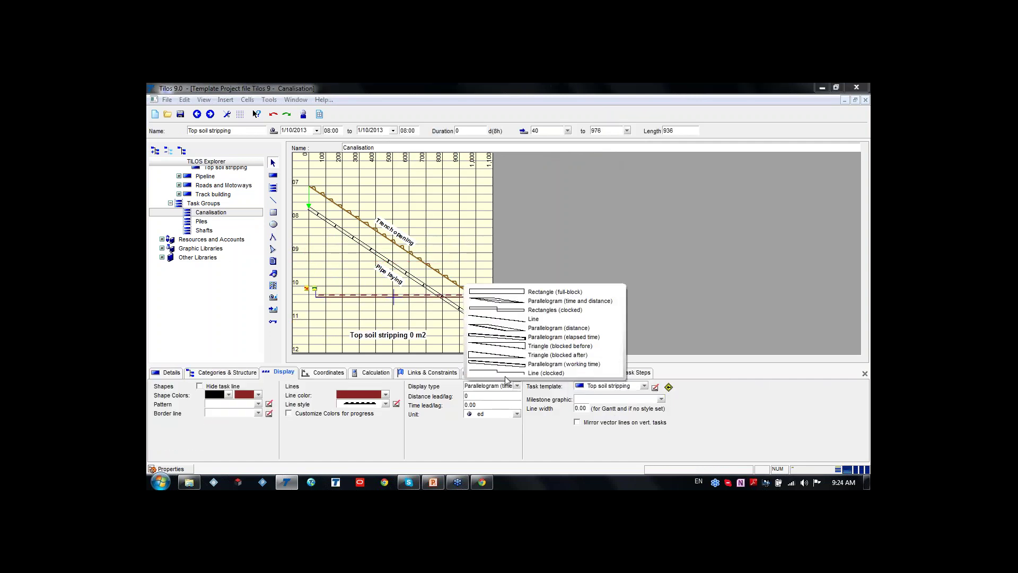
click(507, 320)
drag(379, 301, 383, 330)
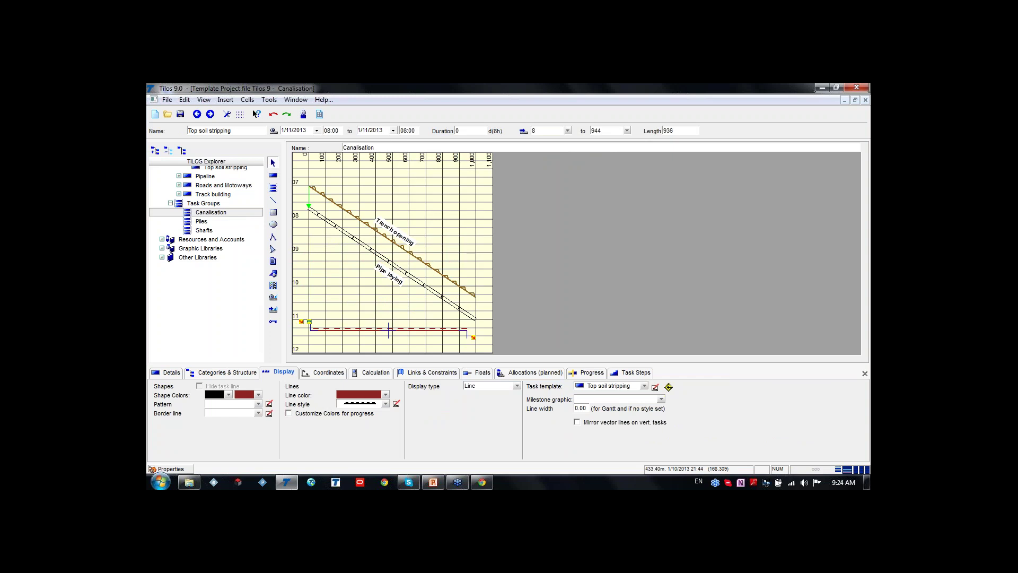
click(368, 284)
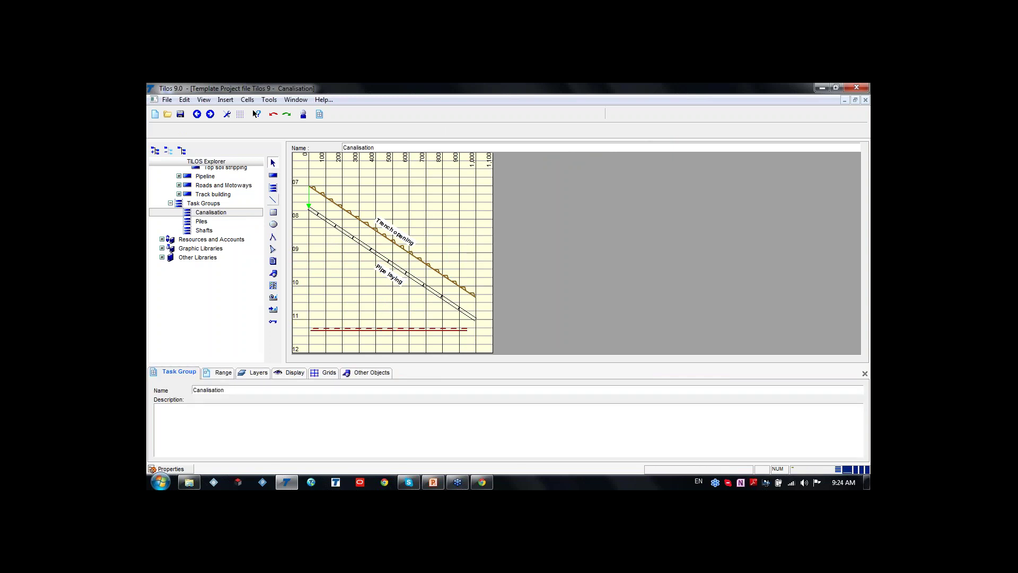
Return to the project's Time-Distance-Diagram under the integrated views.
click(205, 231)
scroll(206, 234, up, 15)
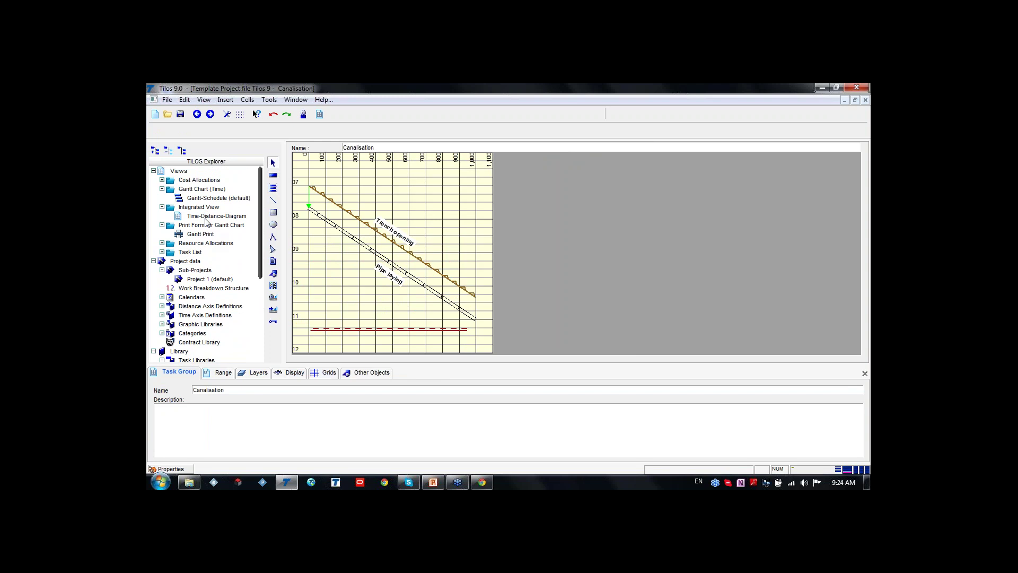
double_click(215, 216)
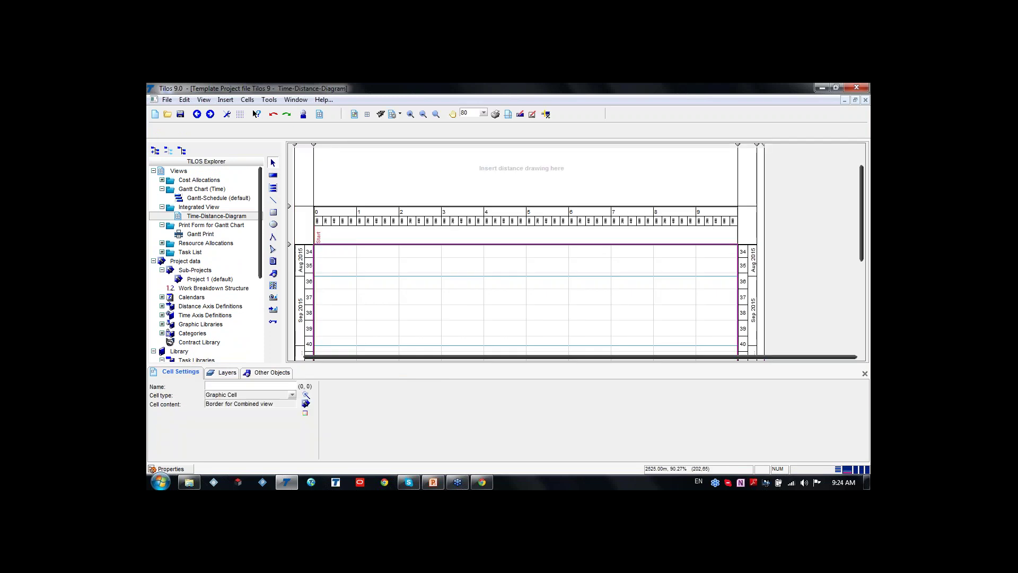
Insert the Canalisation task group in the Project 1 time-distance cell by distance profile, with tasks at the Important Location points and start date 8/31/2015.
click(273, 188)
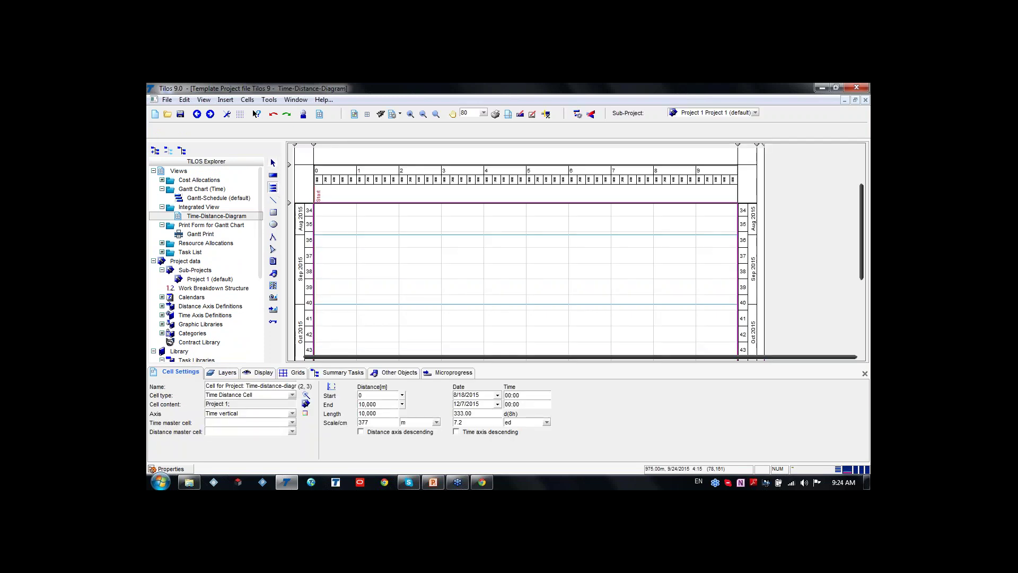
drag(337, 234, 466, 281)
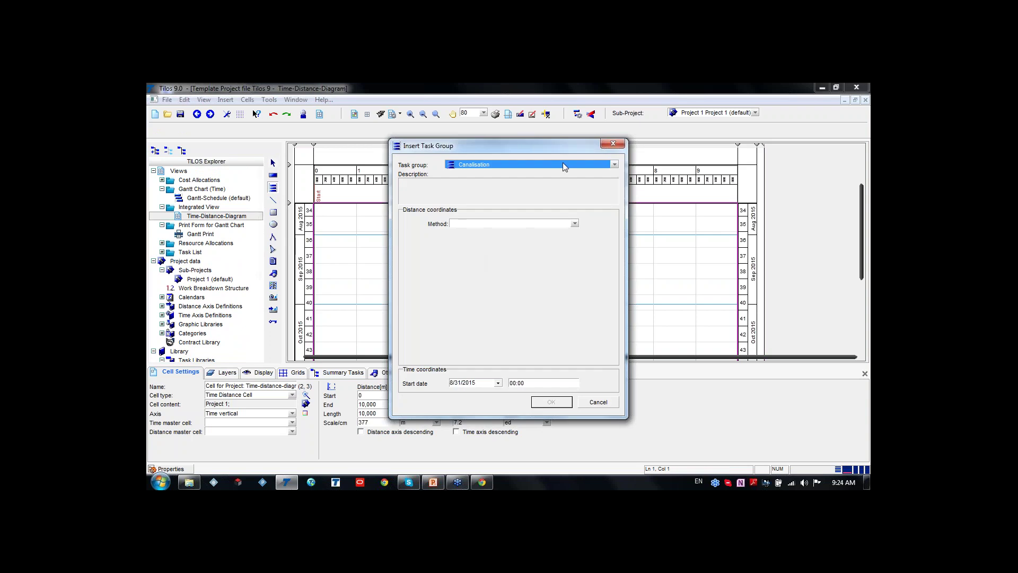
click(574, 223)
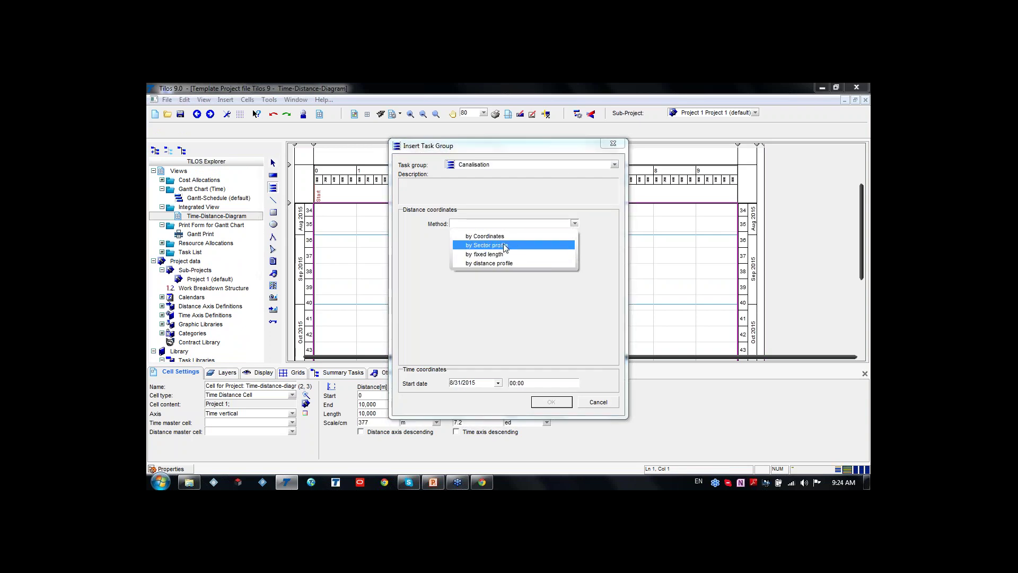
click(507, 263)
click(549, 237)
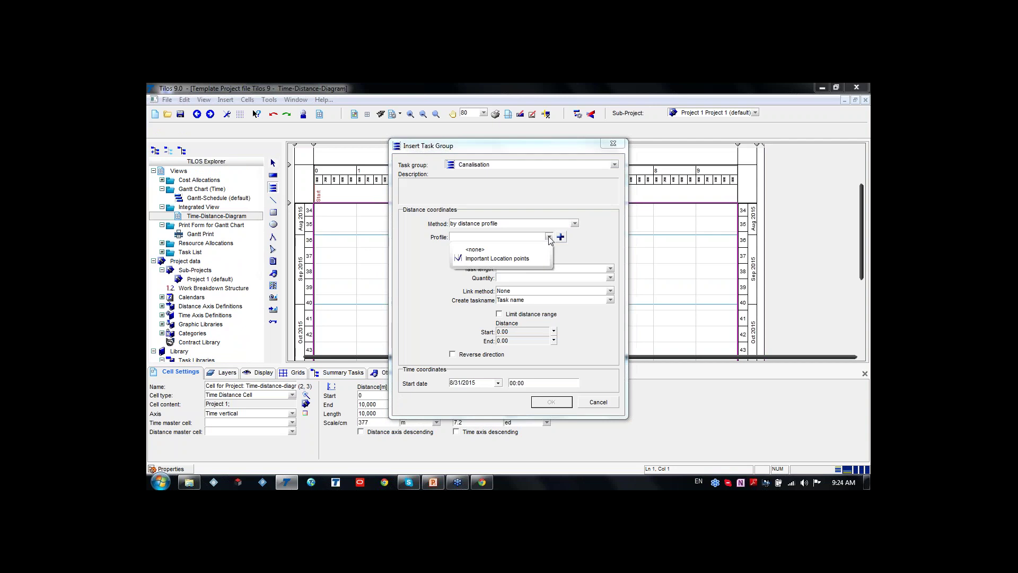
click(508, 260)
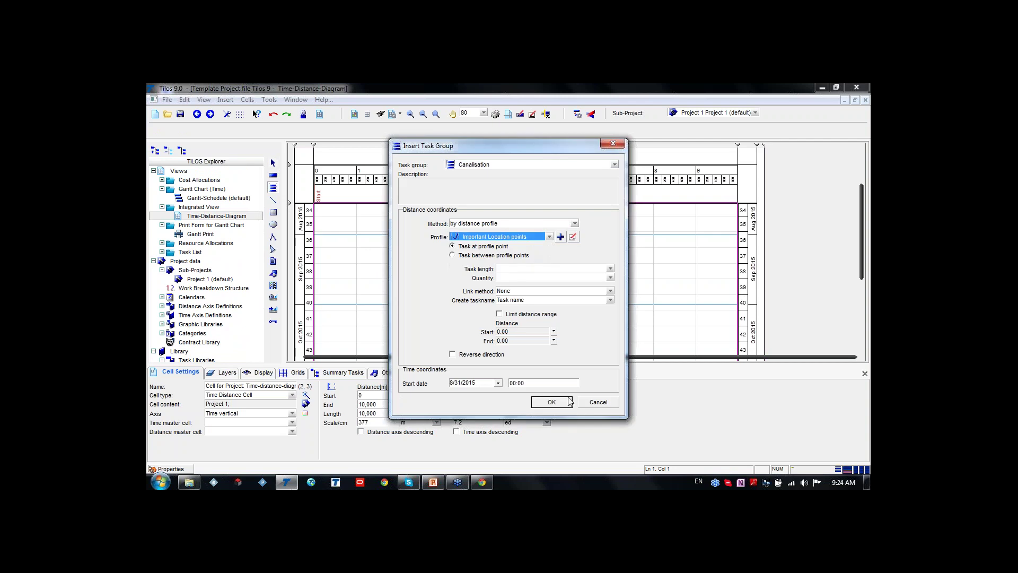
click(552, 404)
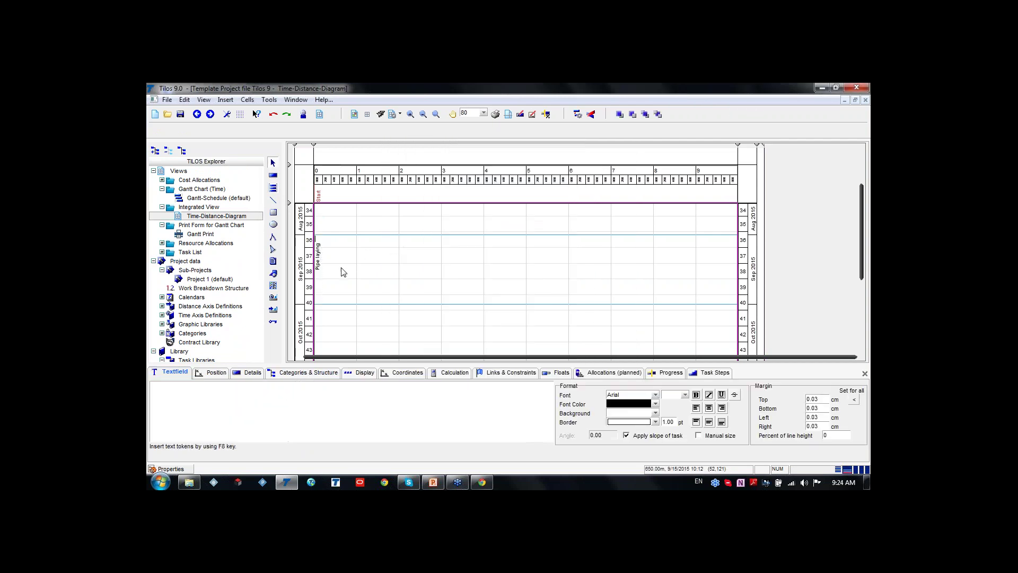
Move the Pipe laying and Trench opening labels away from the diagram's start edge and select the inserted tasks' location there.
click(319, 266)
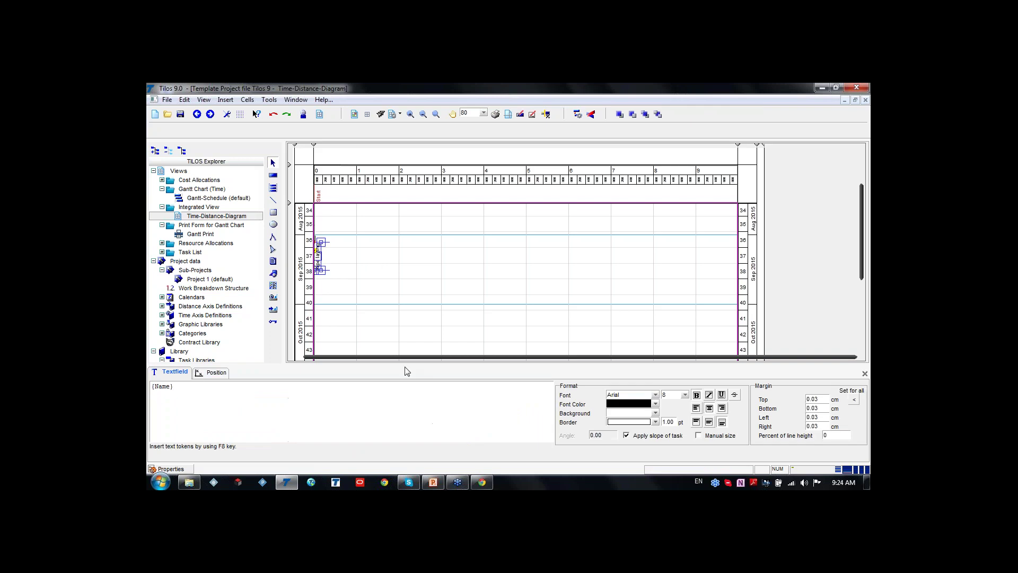
drag(323, 254, 417, 252)
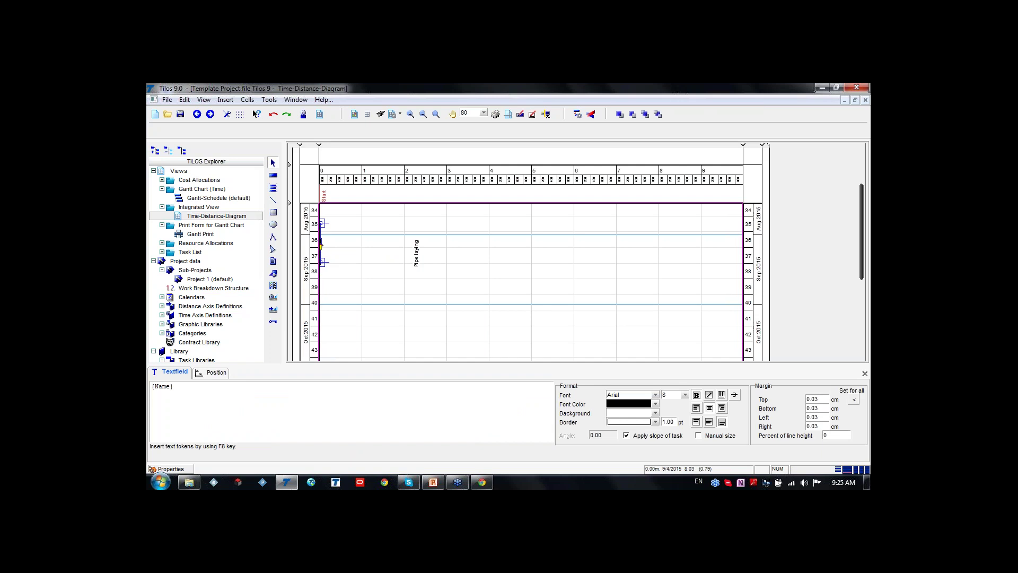
drag(324, 243, 389, 273)
click(320, 249)
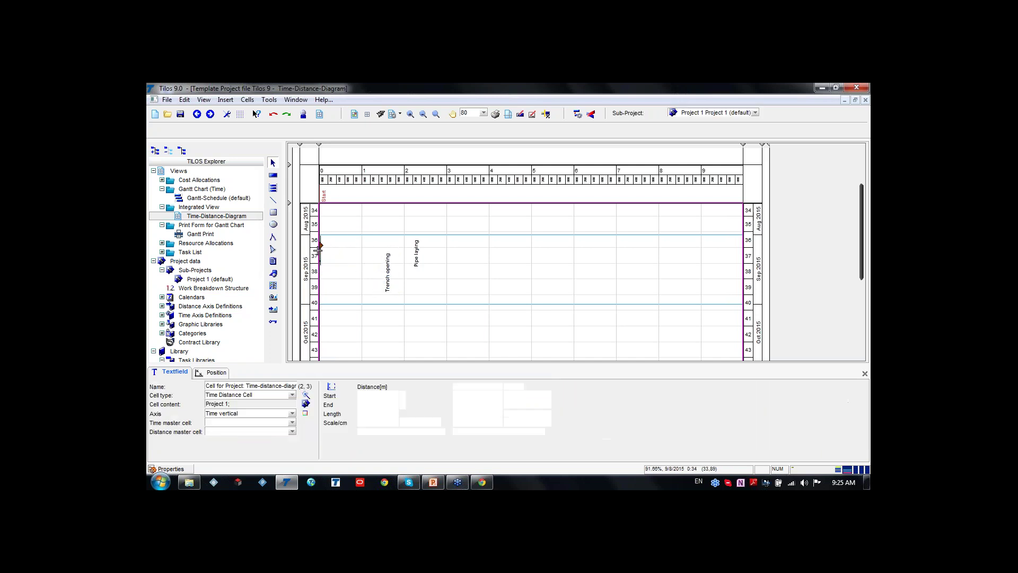
Set the start distance of the Project 1 time-distance cell to -300.
click(320, 263)
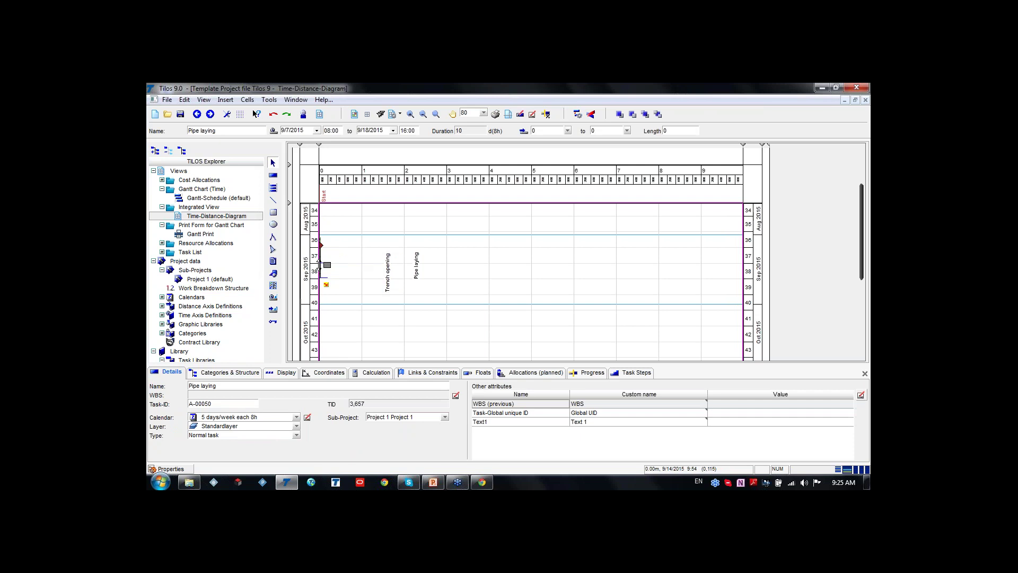
click(357, 277)
scroll(357, 278, down, 3)
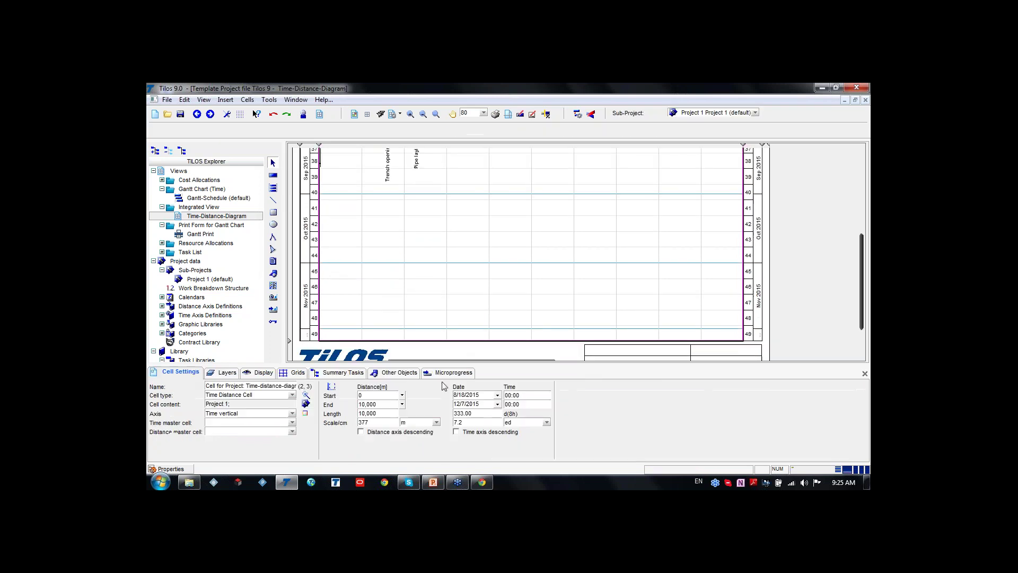
click(498, 396)
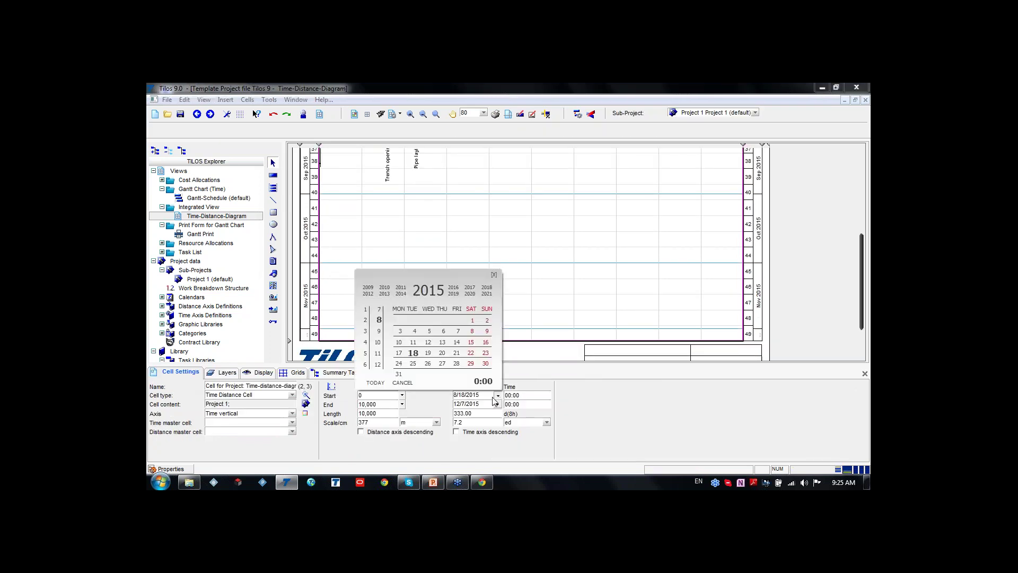
click(402, 382)
click(390, 396)
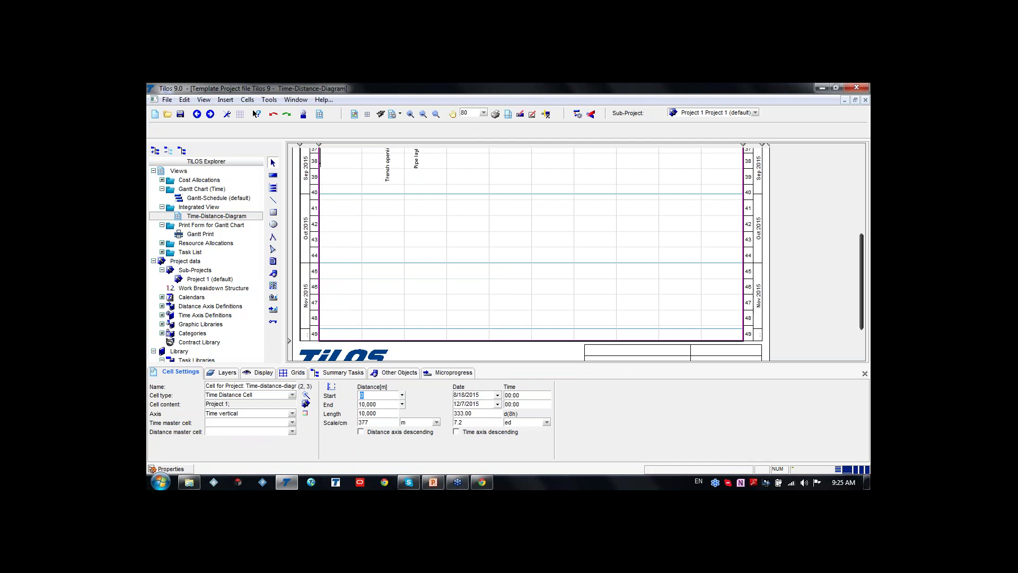
key(Return)
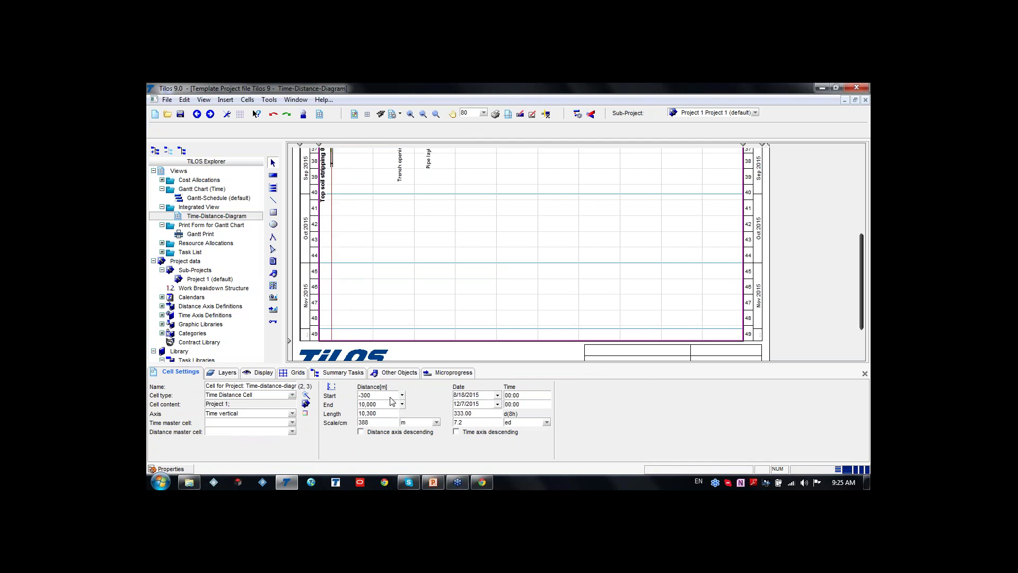
Stretch the Trench opening task along the distance axis and move the Pipe laying task to start on 9/10/2015.
scroll(455, 241, up, 3)
drag(333, 209, 372, 229)
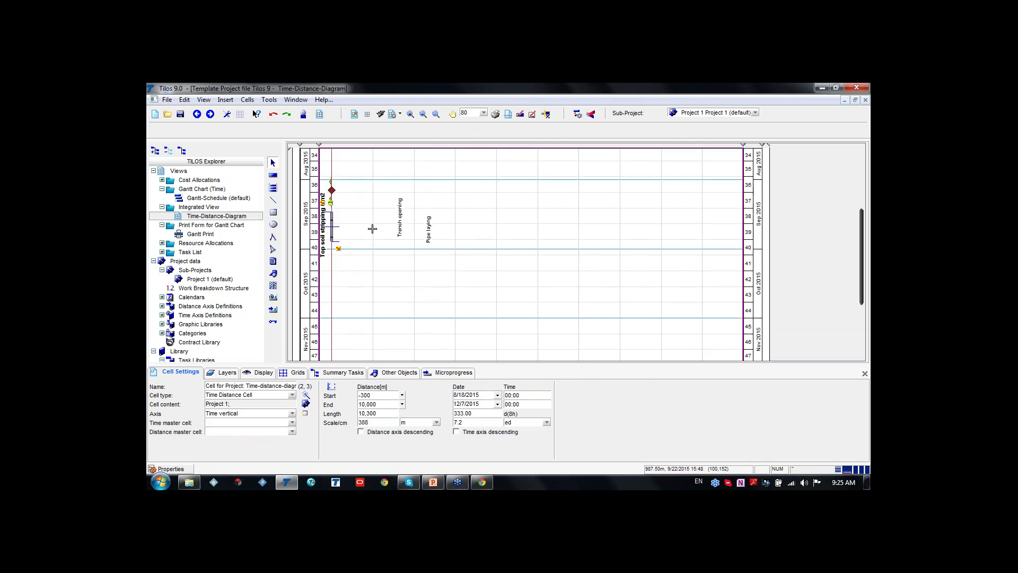
scroll(336, 203, up, 4)
drag(329, 192, 393, 223)
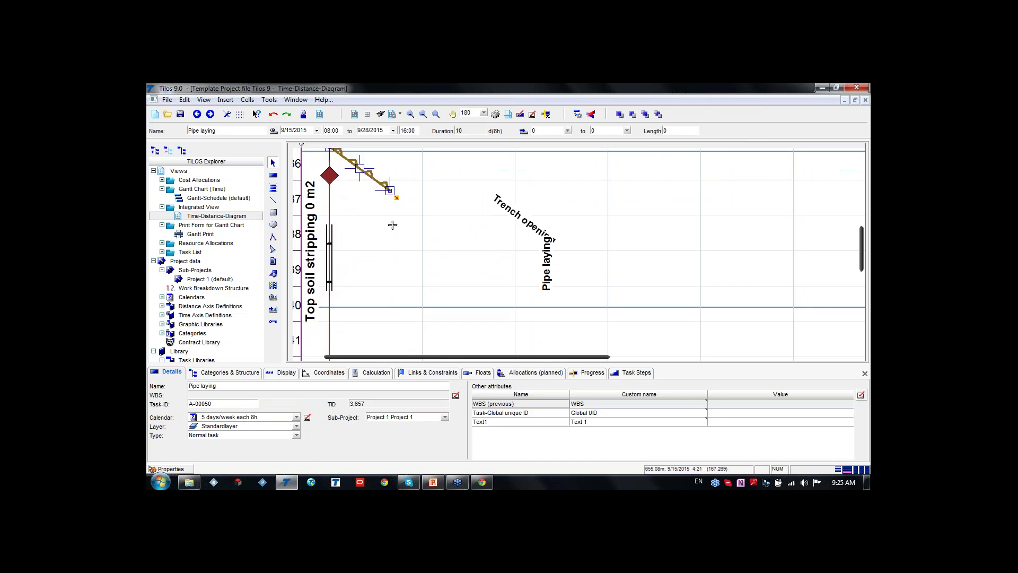
click(334, 254)
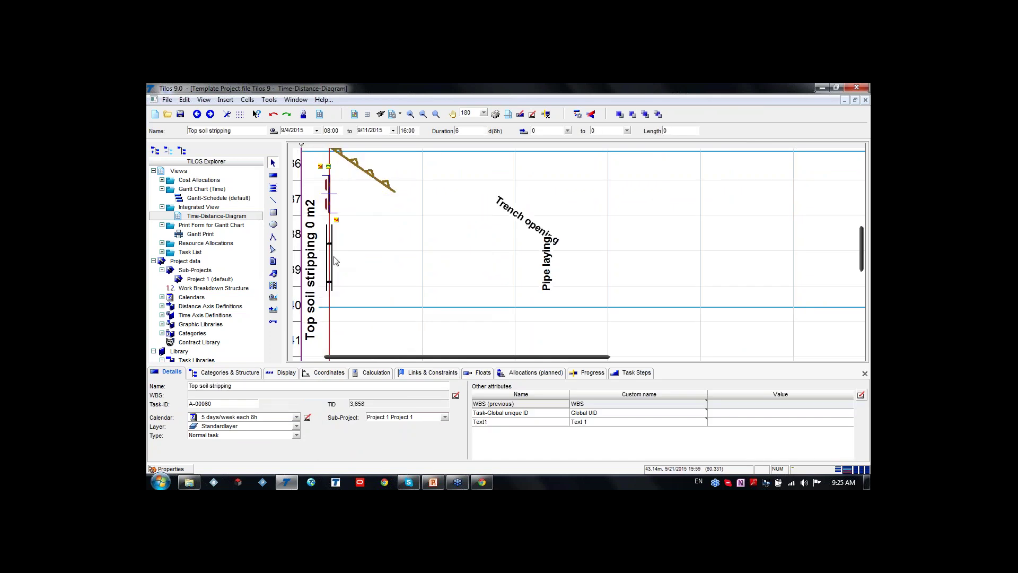
drag(334, 255, 329, 248)
Remove the inserted Canalisation tasks from the time-distance diagram.
scroll(387, 262, down, 2)
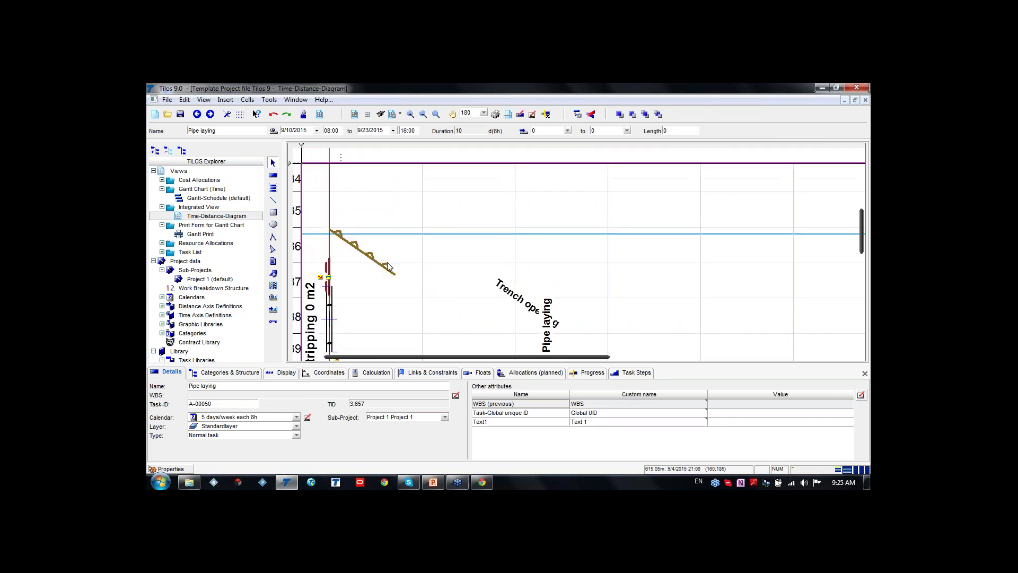
click(393, 221)
scroll(530, 241, down, 1)
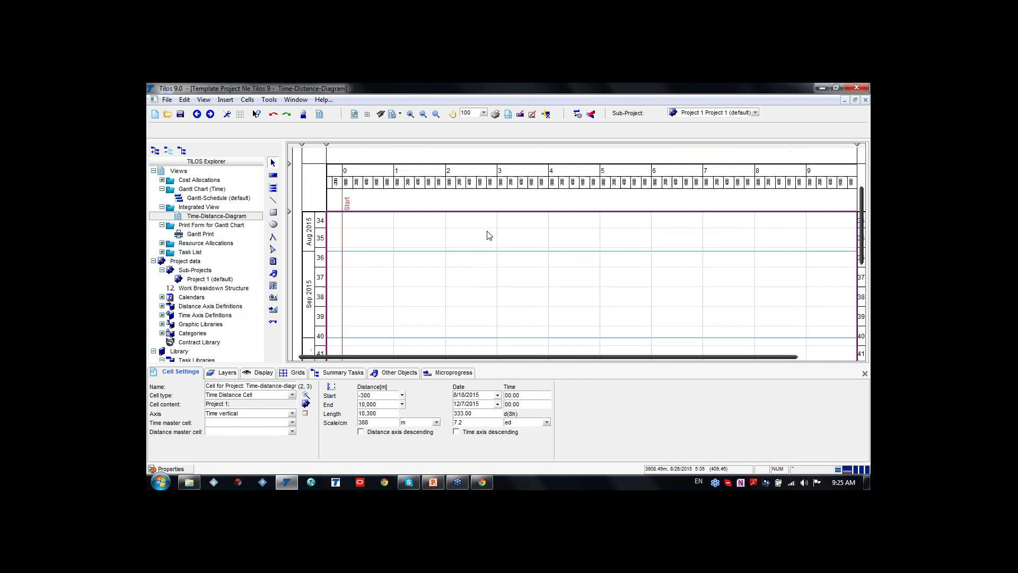
Draw a task from the Top soil stripping template across the cell, from distance 0 on 8/24/2015 to 9,900 on 9/23/2015.
click(273, 175)
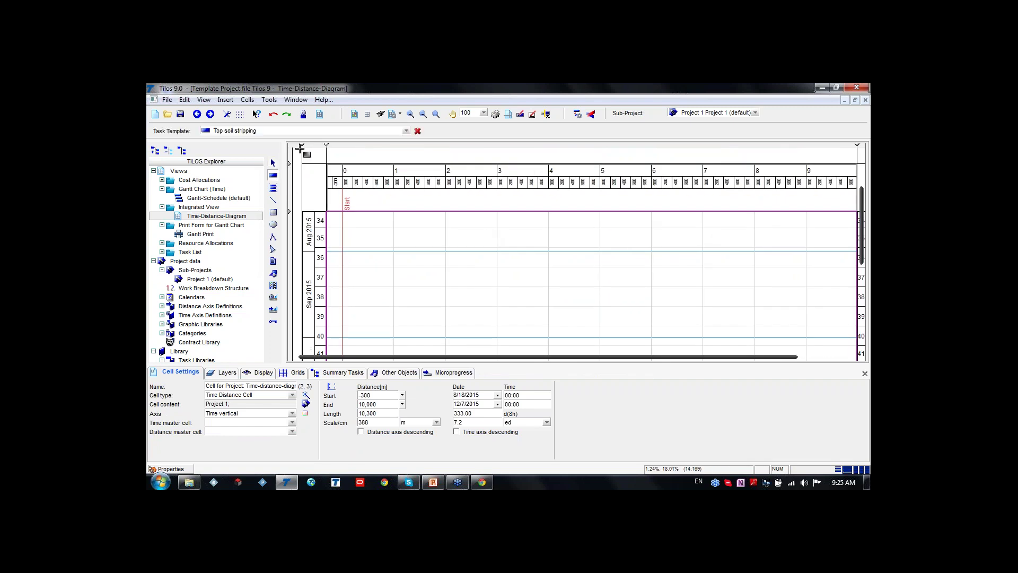
scroll(693, 280, down, 1)
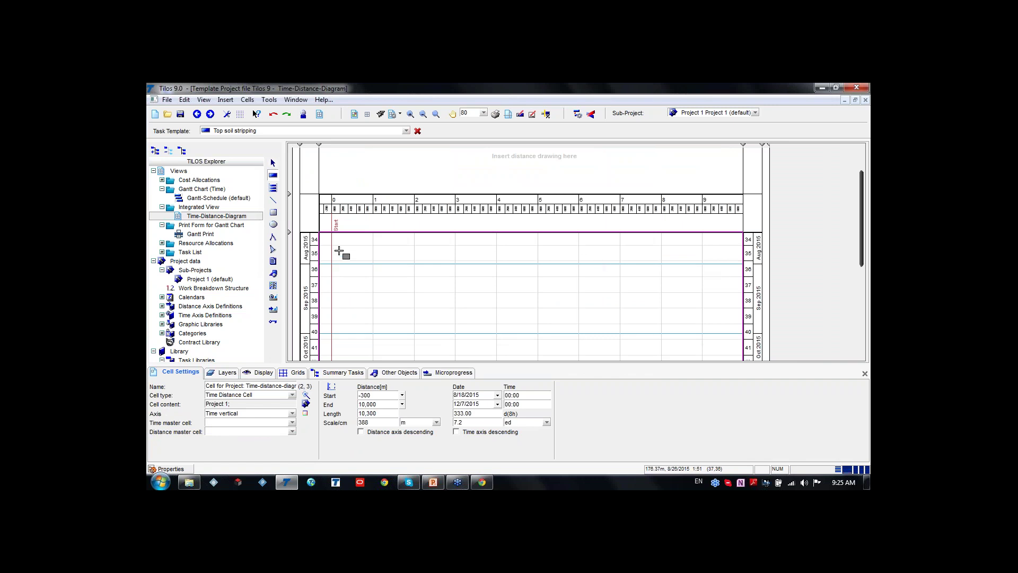
mouse_move(337, 248)
mouse_down()
mouse_move(586, 306)
mouse_move(741, 315)
mouse_up()
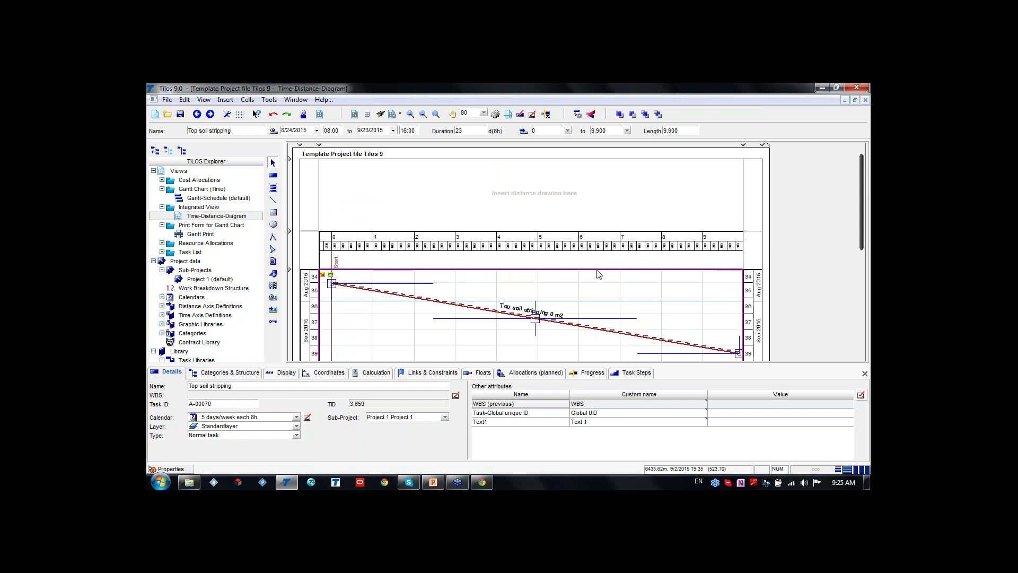
scroll(573, 316, up, 1)
scroll(574, 304, down, 1)
click(565, 280)
scroll(528, 281, down, 1)
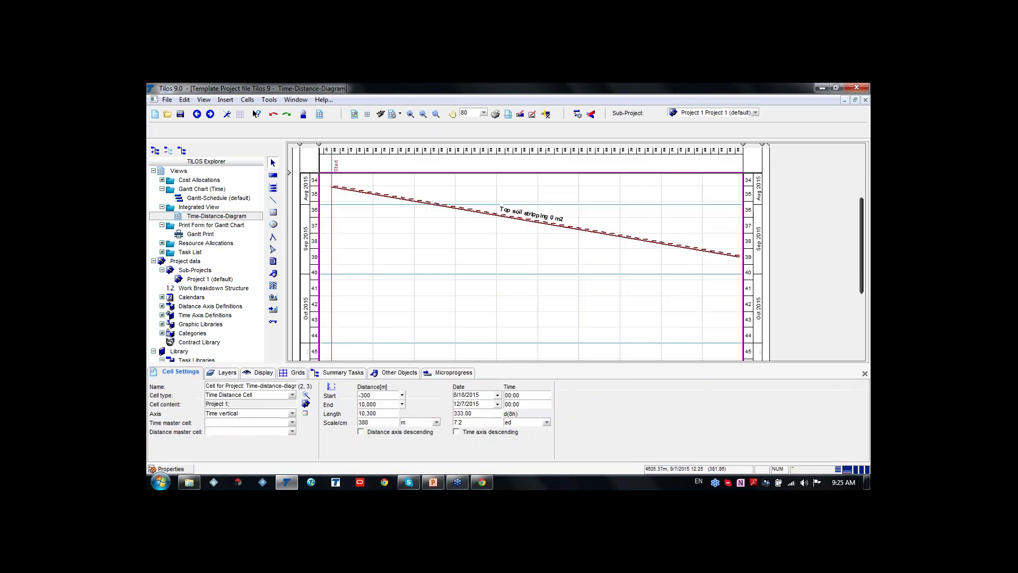
Add the End.Date.Schedule token to the end of the Top soil stripping task's label text.
click(535, 222)
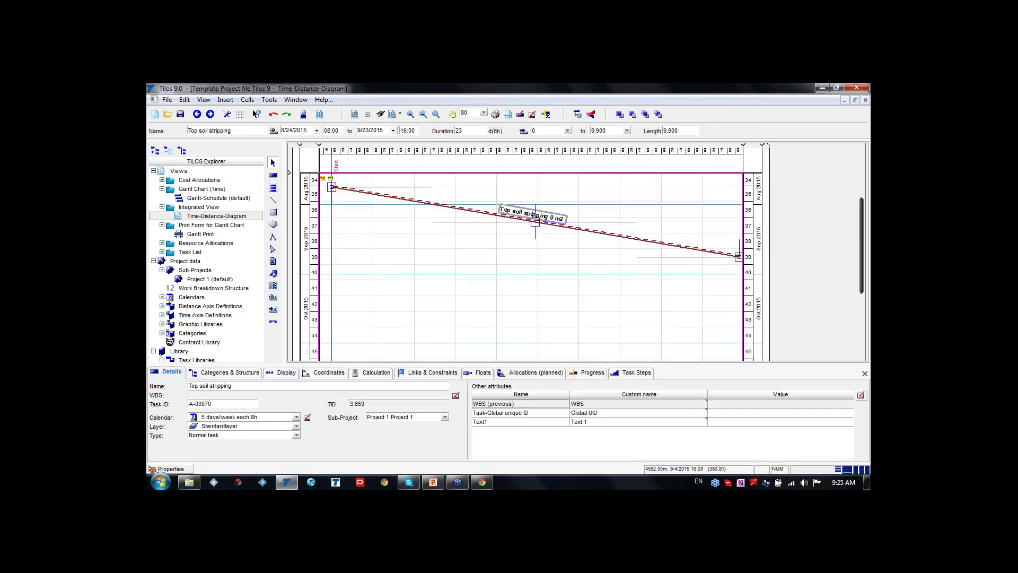
click(521, 215)
click(510, 211)
click(552, 219)
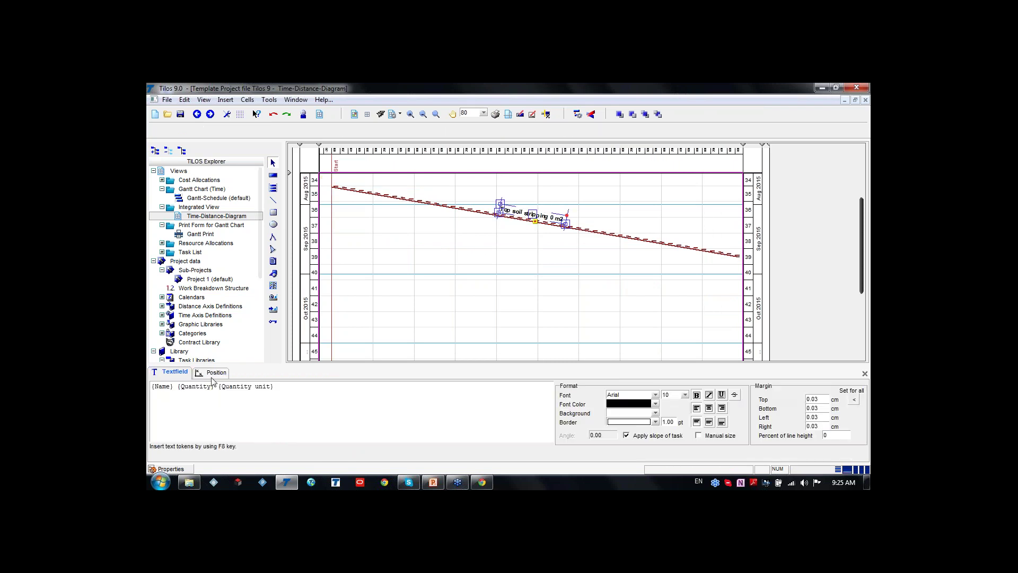
click(213, 386)
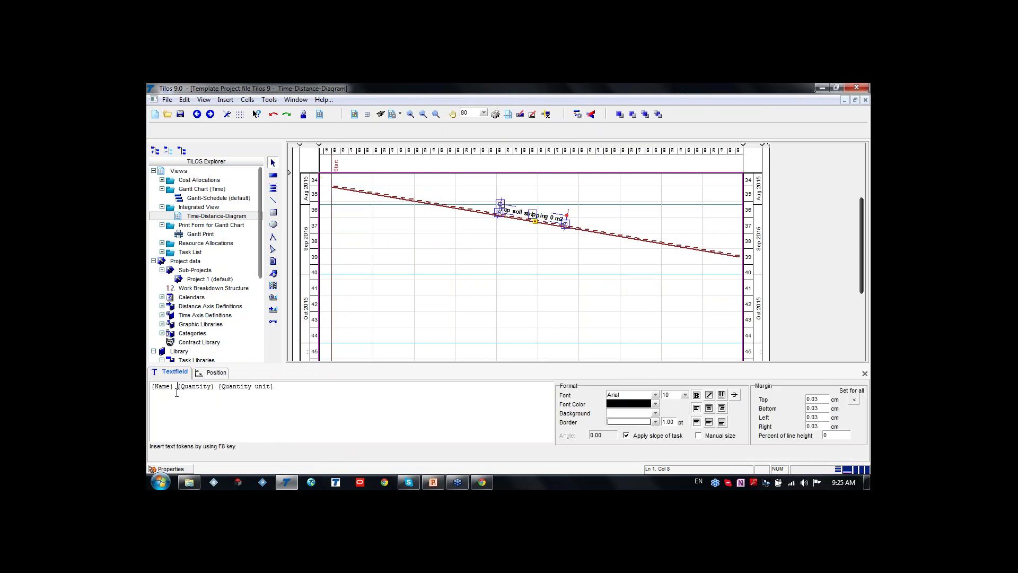
click(301, 388)
key(F8)
key(Down)
key(Down)
key(Down)
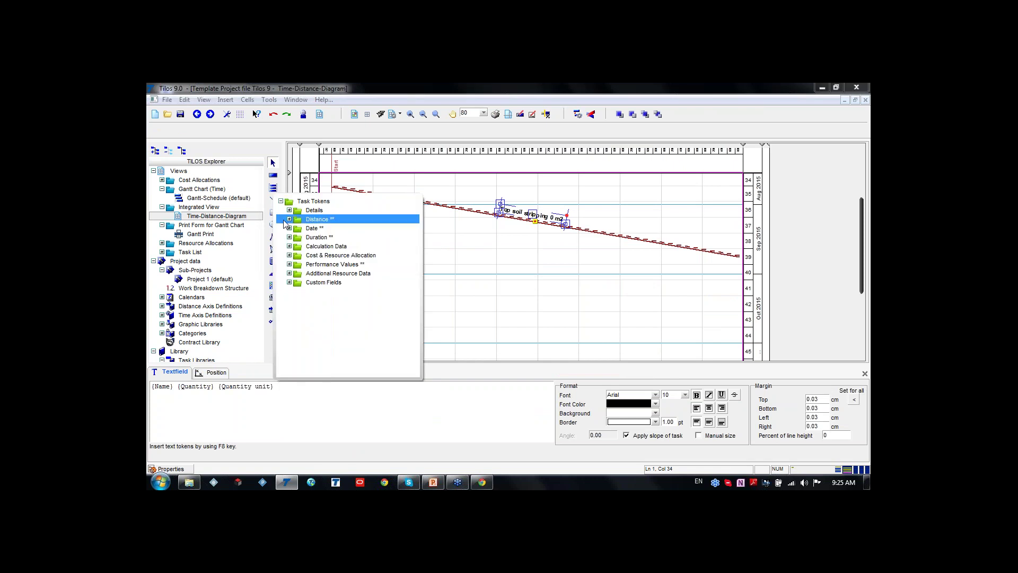
click(289, 228)
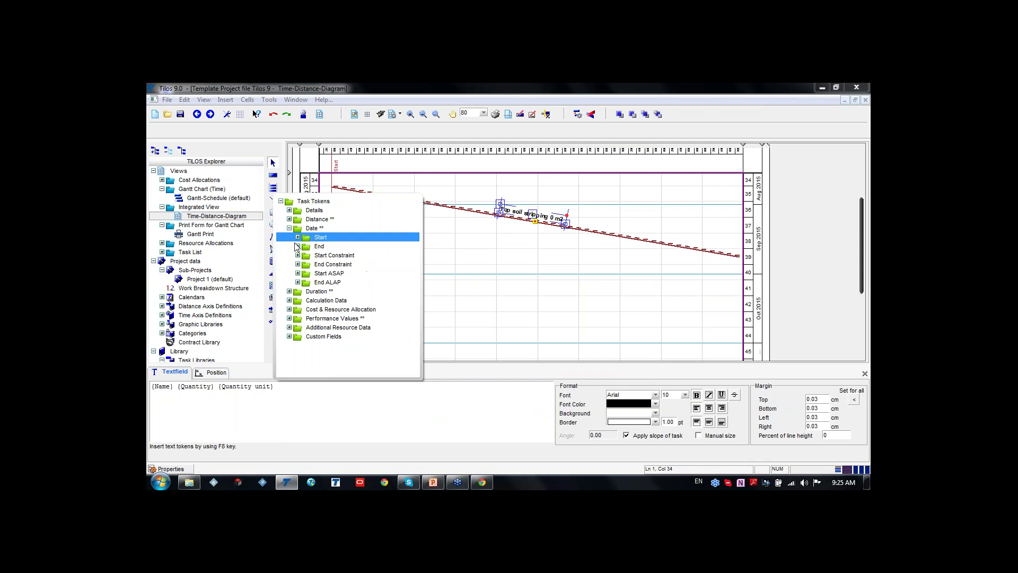
click(298, 246)
click(306, 255)
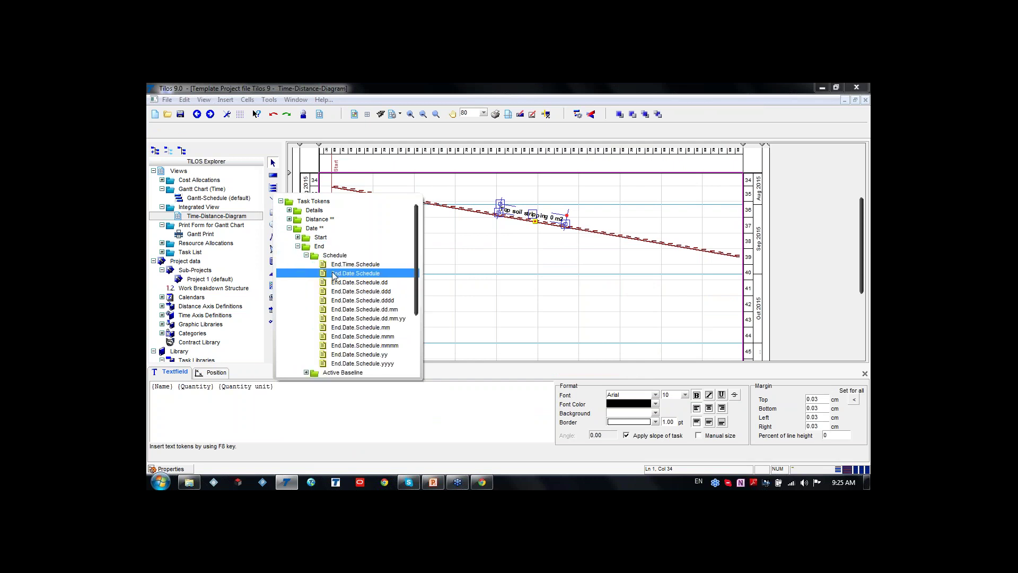
double_click(372, 272)
click(532, 303)
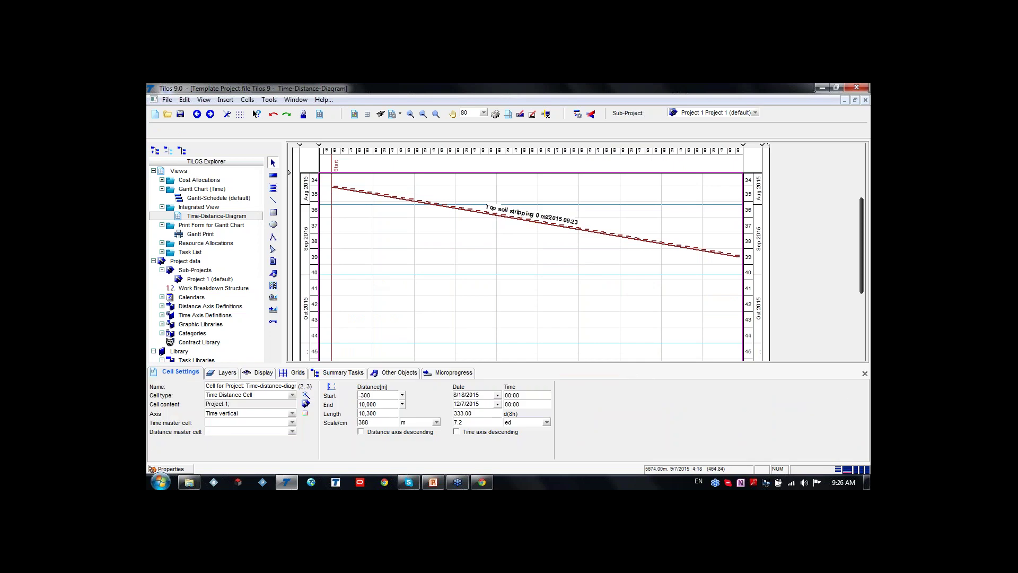
scroll(572, 233, up, 1)
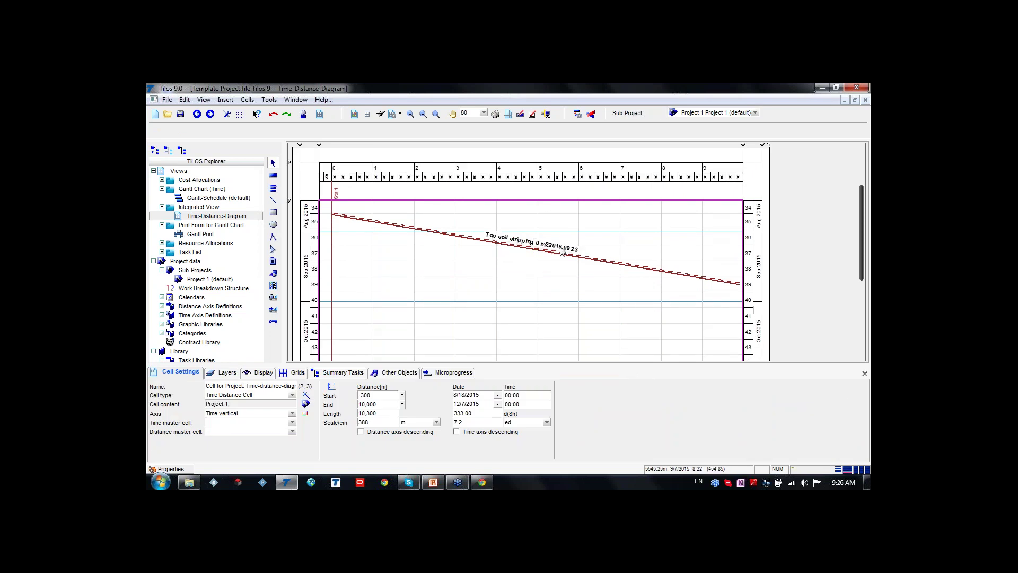
Examine the Top soil stripping task's display settings and its date and distance coordinates.
click(575, 252)
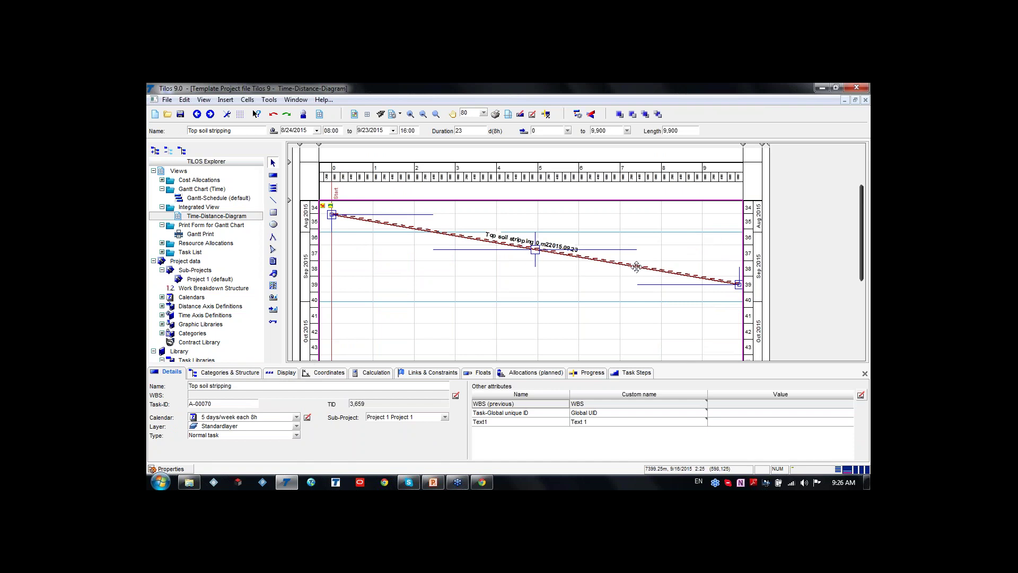
scroll(636, 267, up, 3)
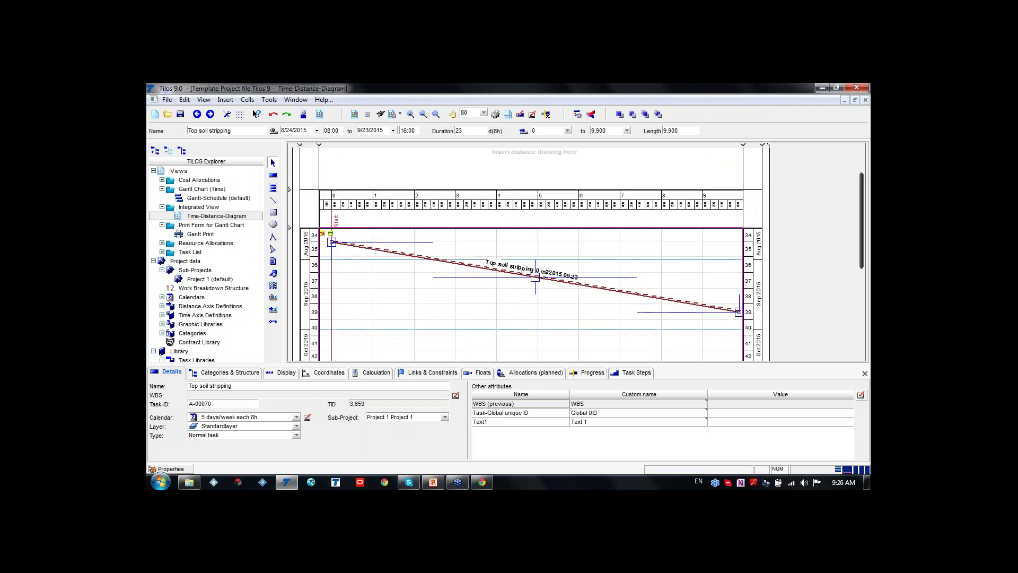
click(282, 373)
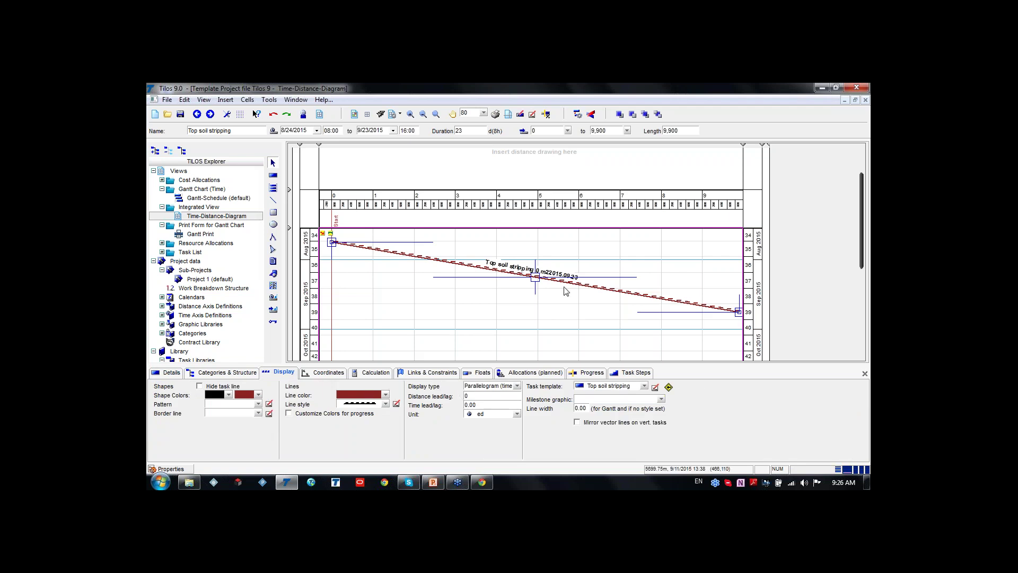
click(326, 373)
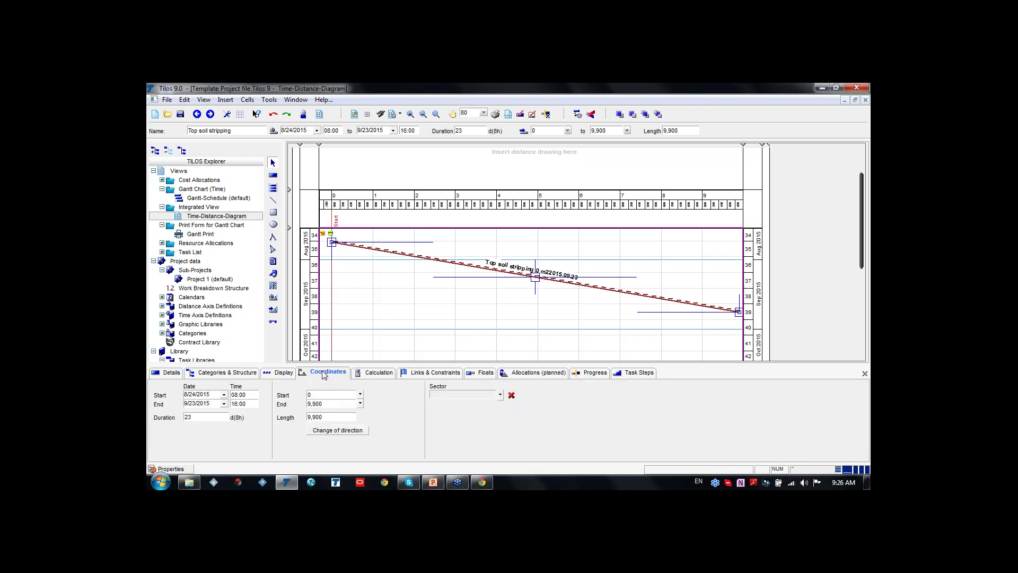
click(497, 305)
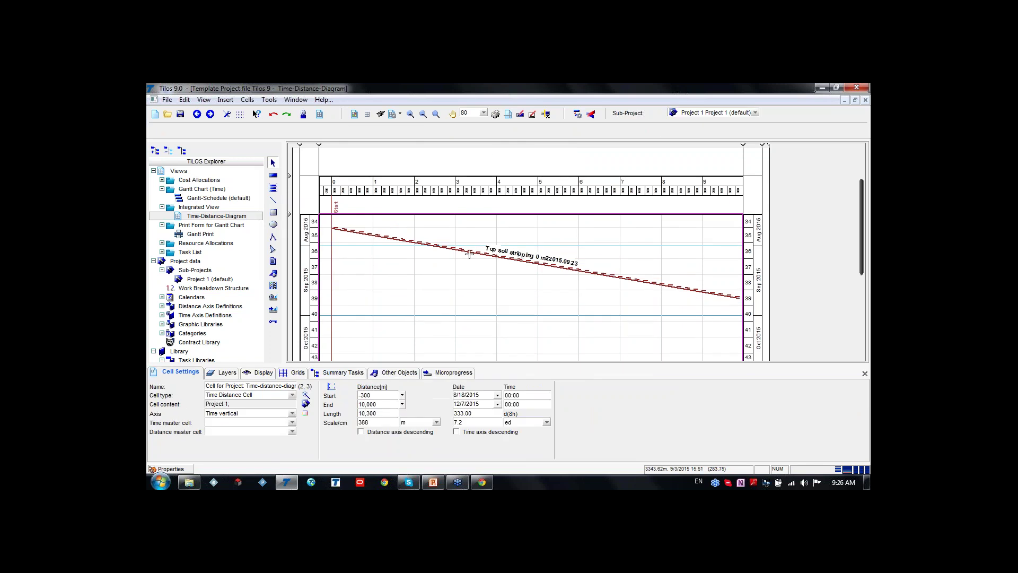
Reverse the direction of the Top soil stripping task and change it back to run from 0 to 9,900.
click(472, 252)
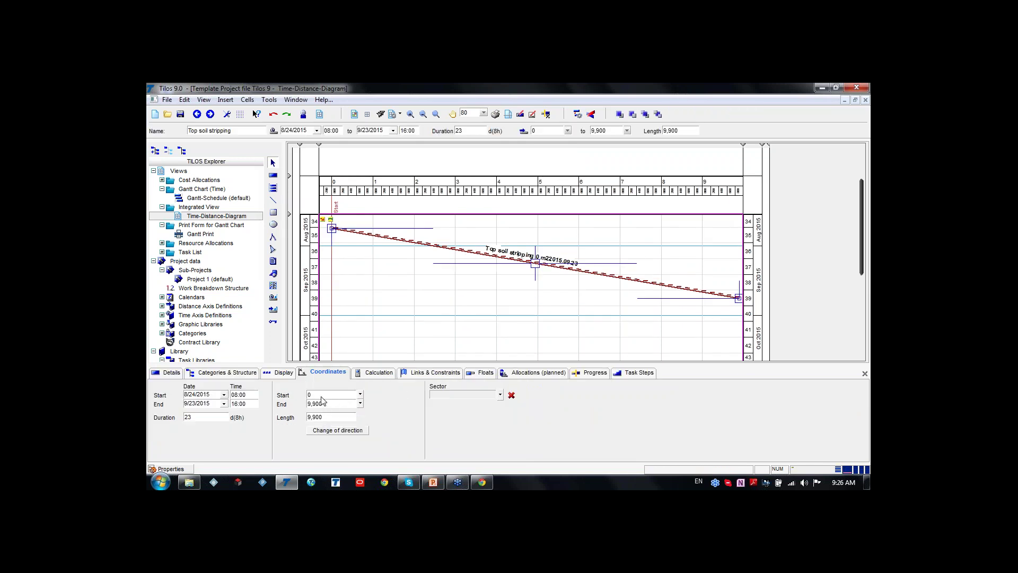
key(ctrl)
key(ctrl)
key(ctrl)
key(ctrl)
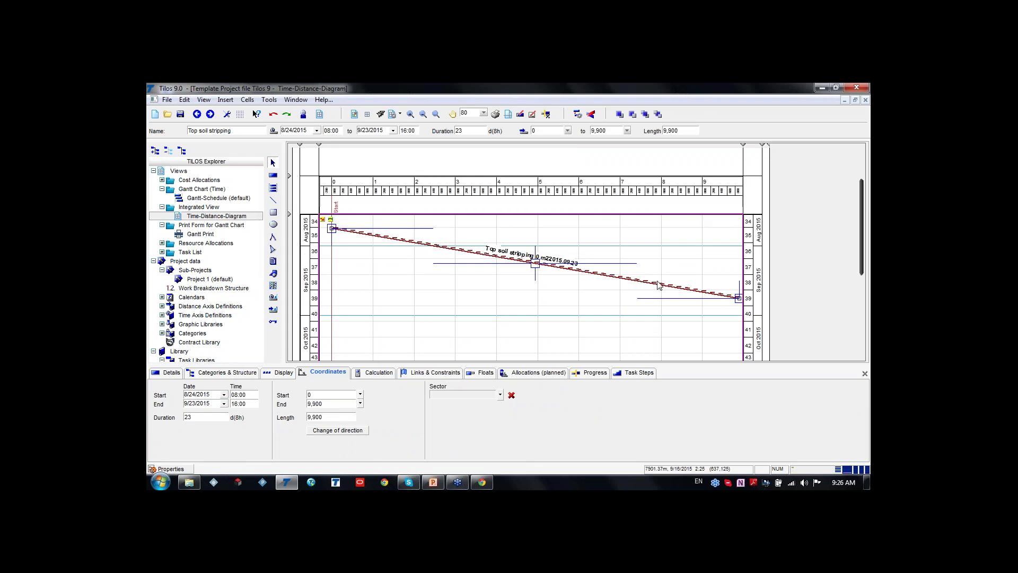
key(ctrl)
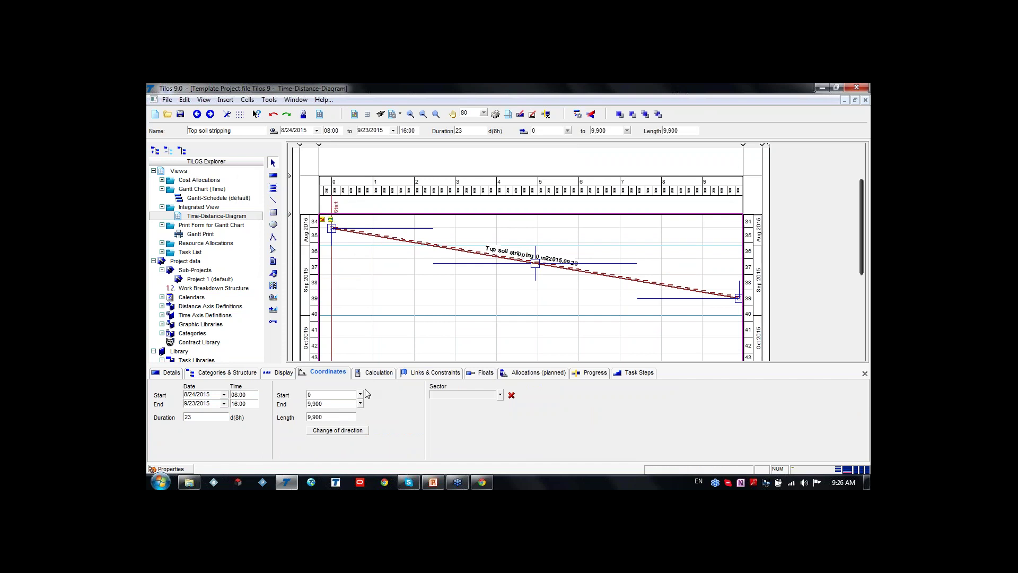
click(354, 429)
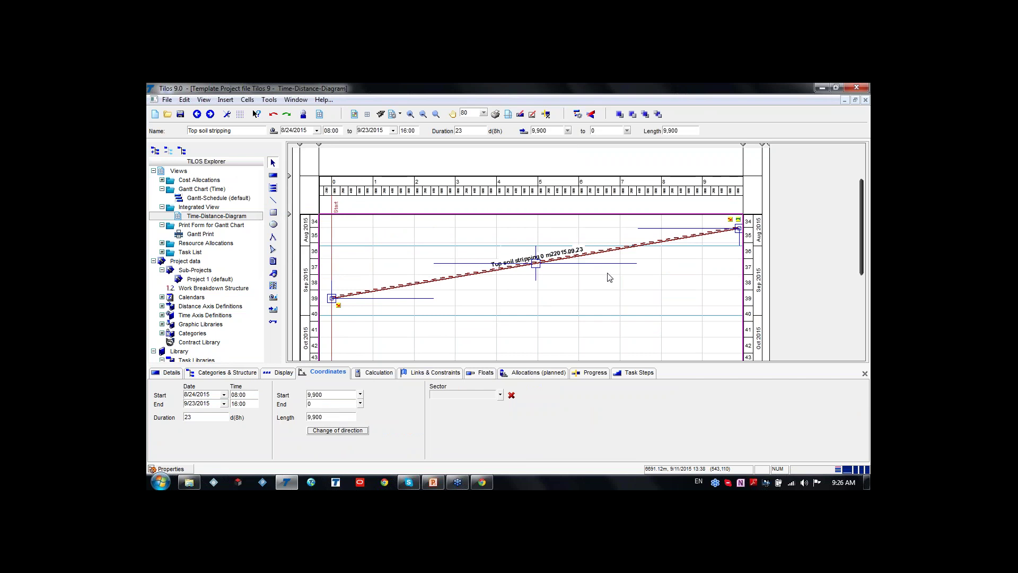
click(361, 431)
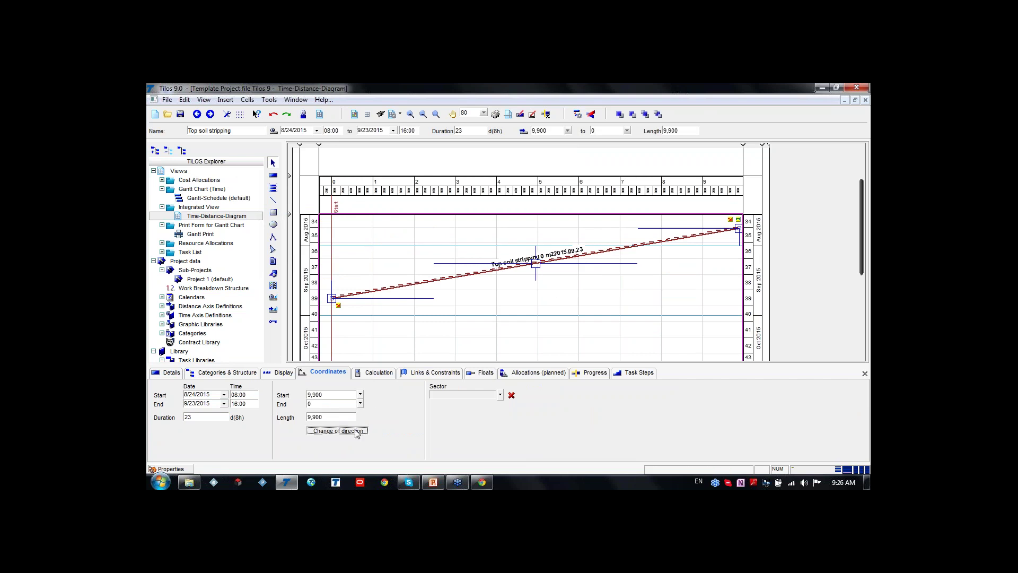
Split the Top soil stripping task by distance at 2700.
right_click(587, 273)
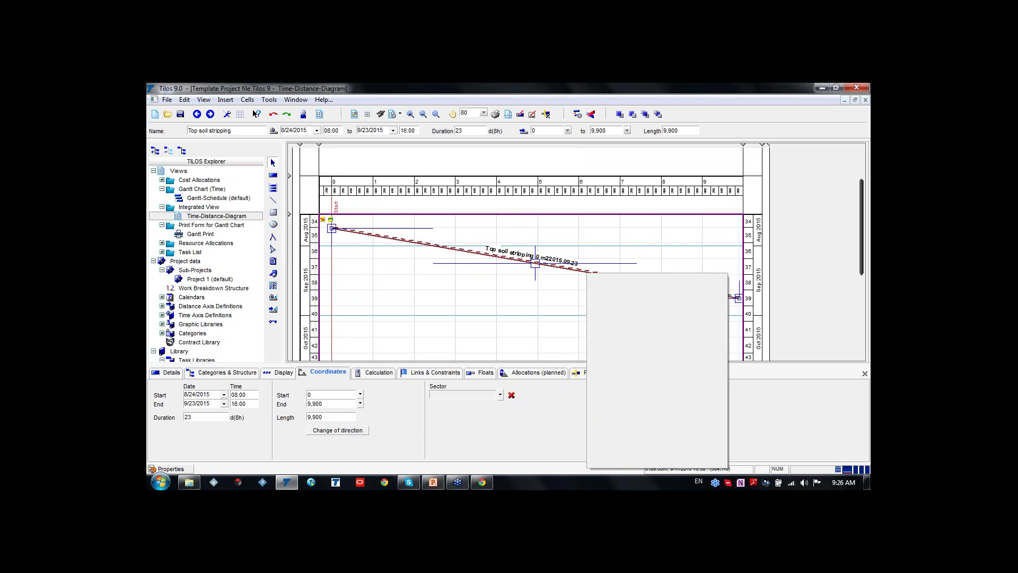
mouse_move(636, 283)
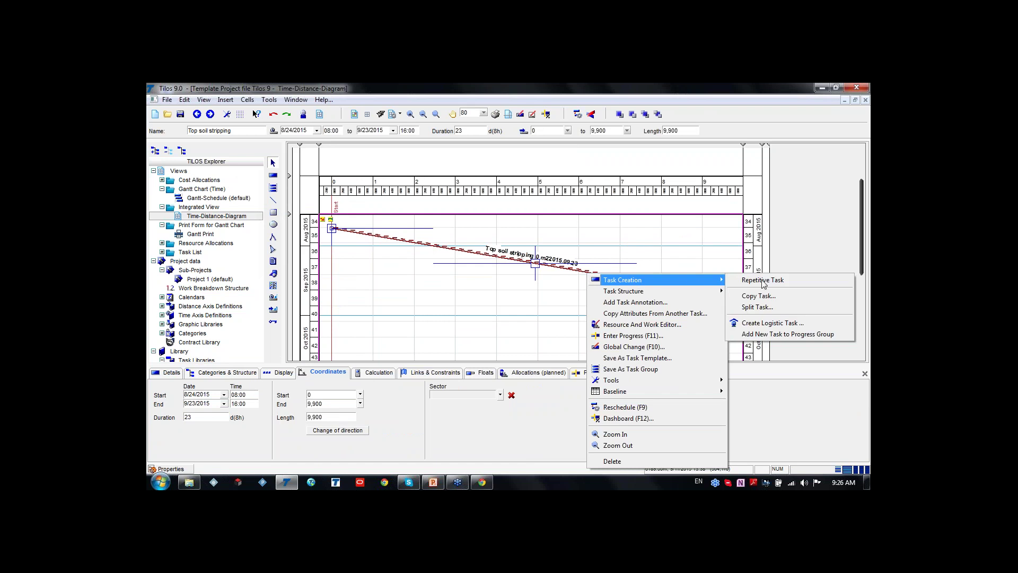
click(758, 307)
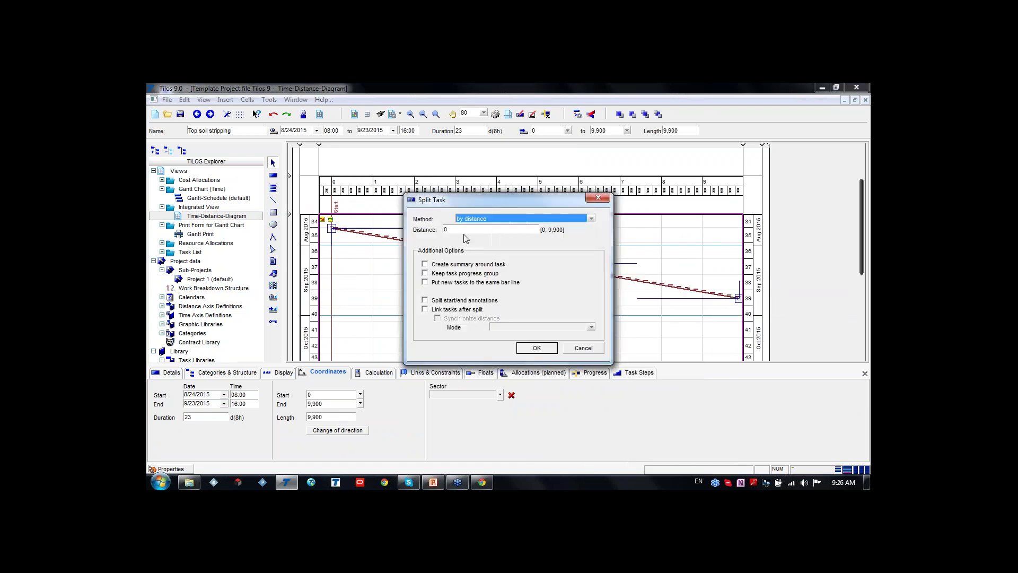
click(590, 218)
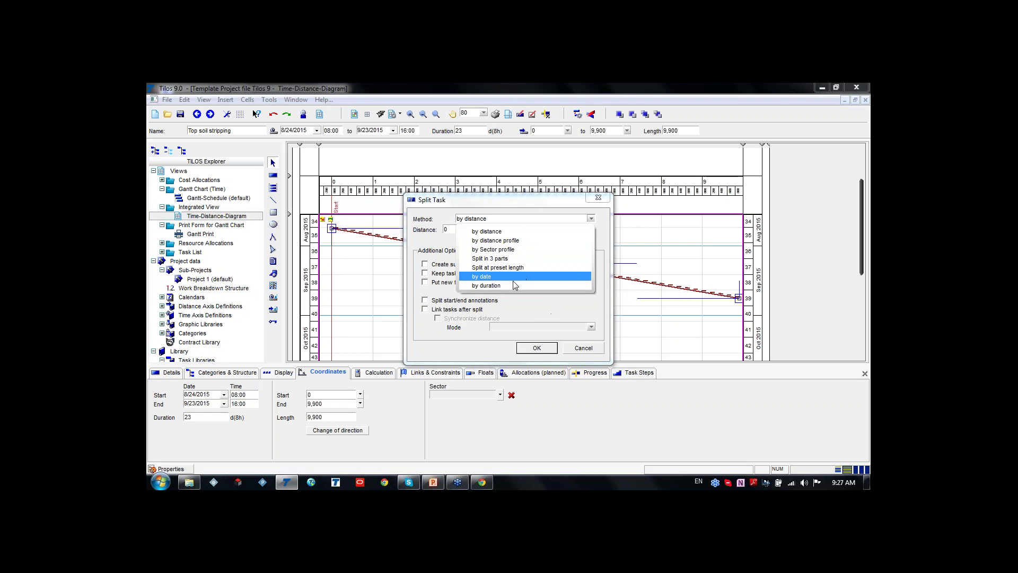
click(487, 231)
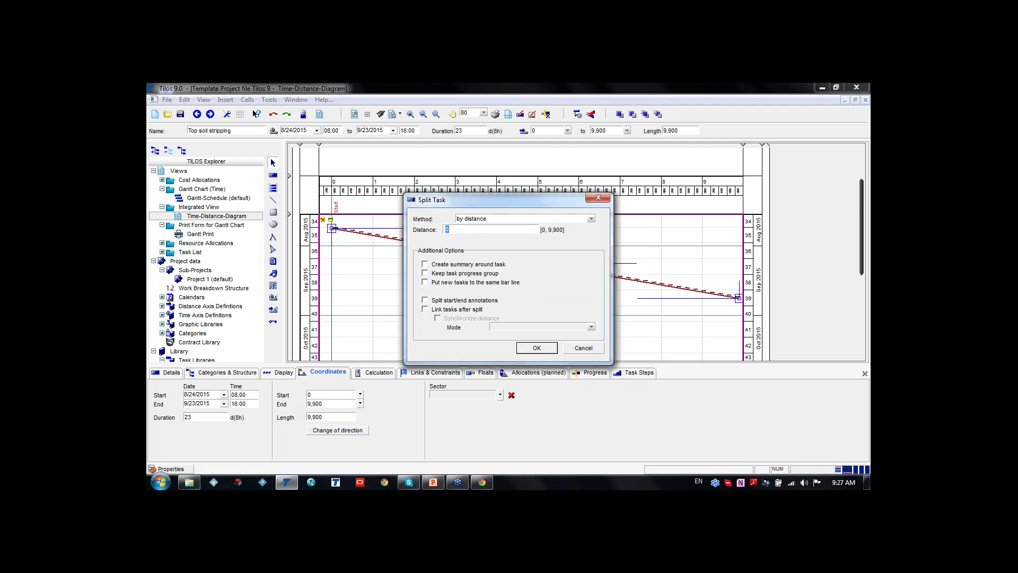
text(2700)
key(Return)
Move the longer split part to start at 2,950 on 8/27/2015 and the shorter part to start on 8/31/2015.
drag(495, 253, 509, 243)
drag(397, 236, 397, 250)
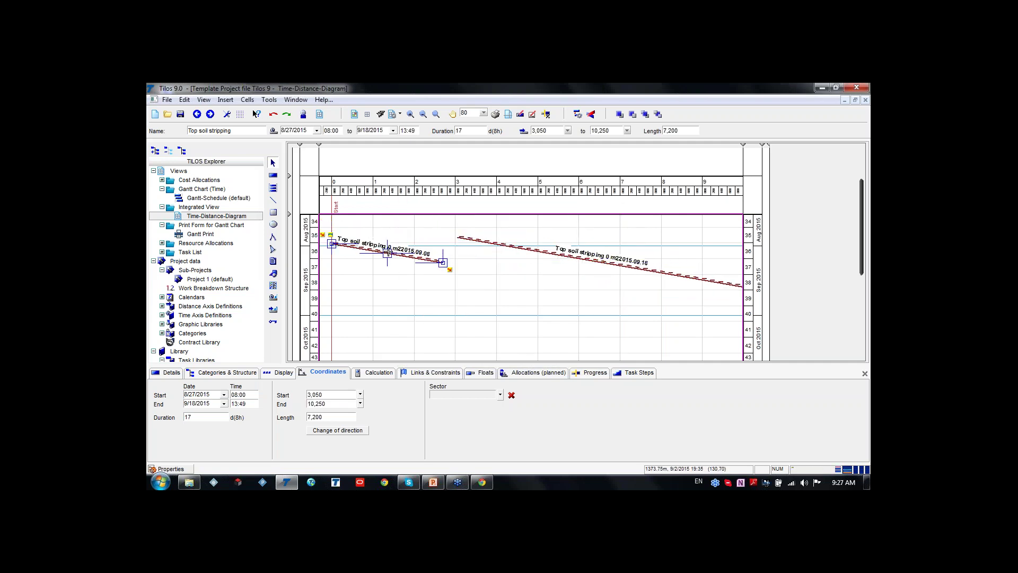
drag(523, 248, 525, 246)
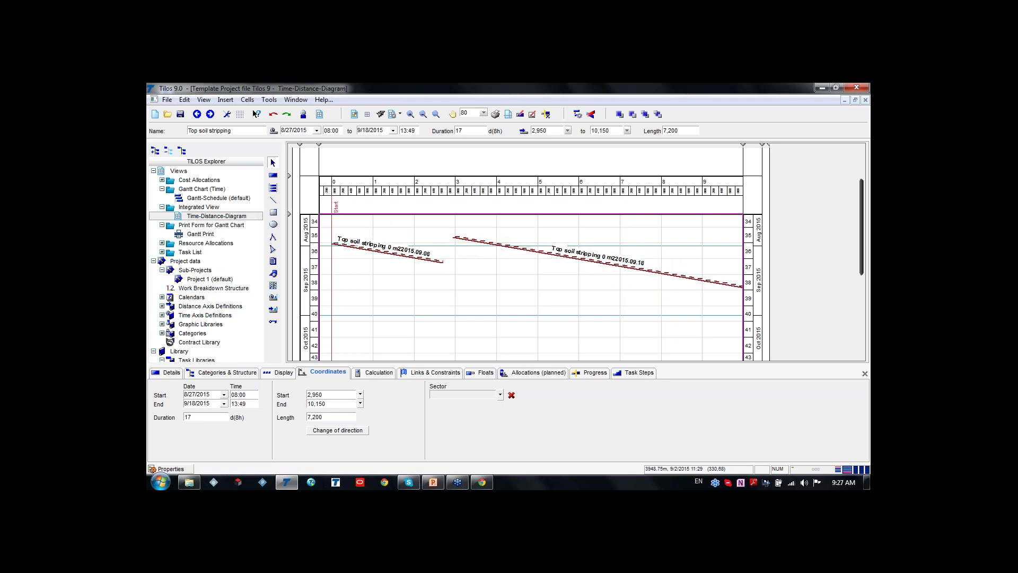
Link the end of the shorter Top soil stripping task to the start of the longer one and reschedule the project.
click(461, 239)
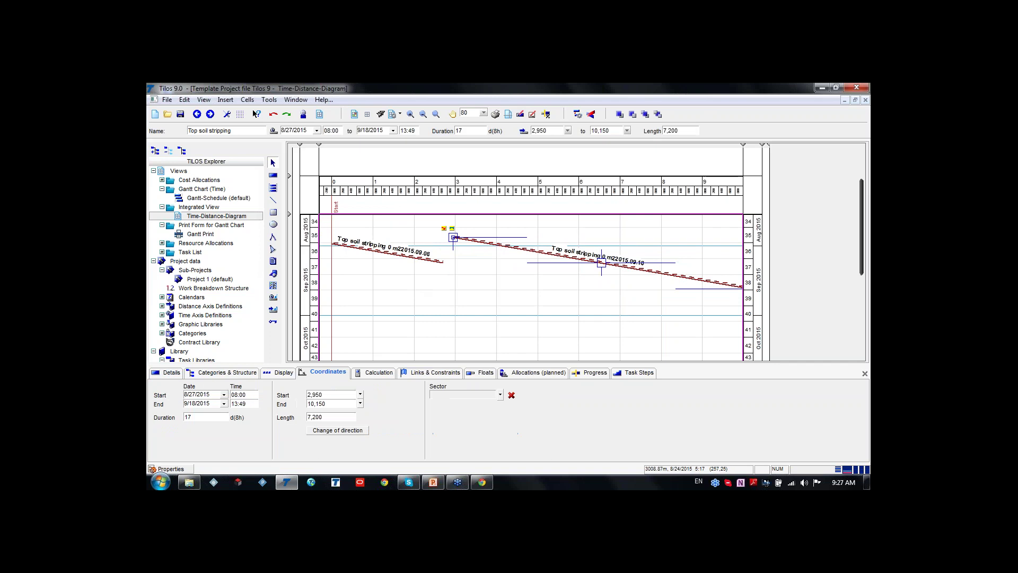
click(350, 248)
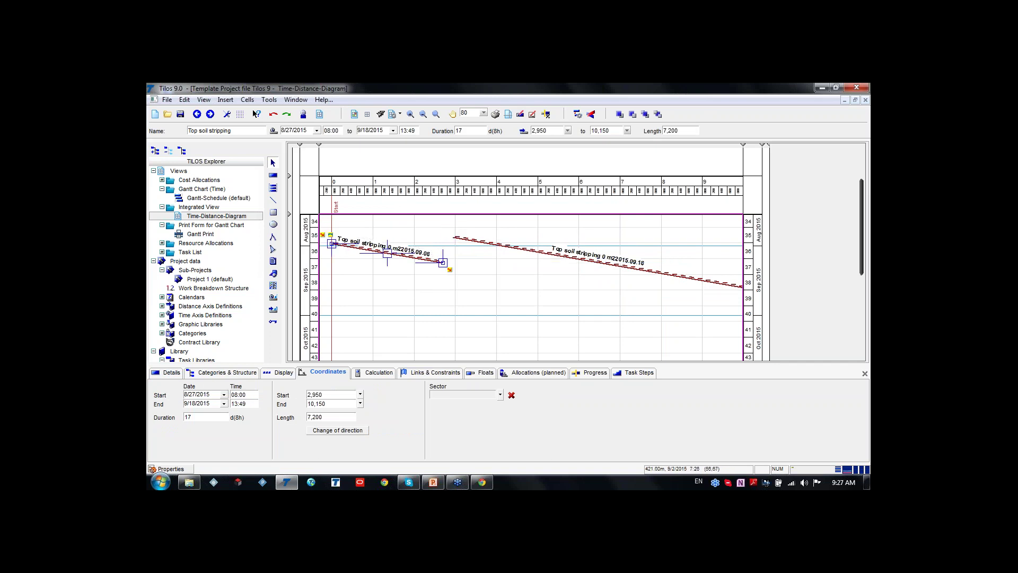
drag(450, 271, 456, 237)
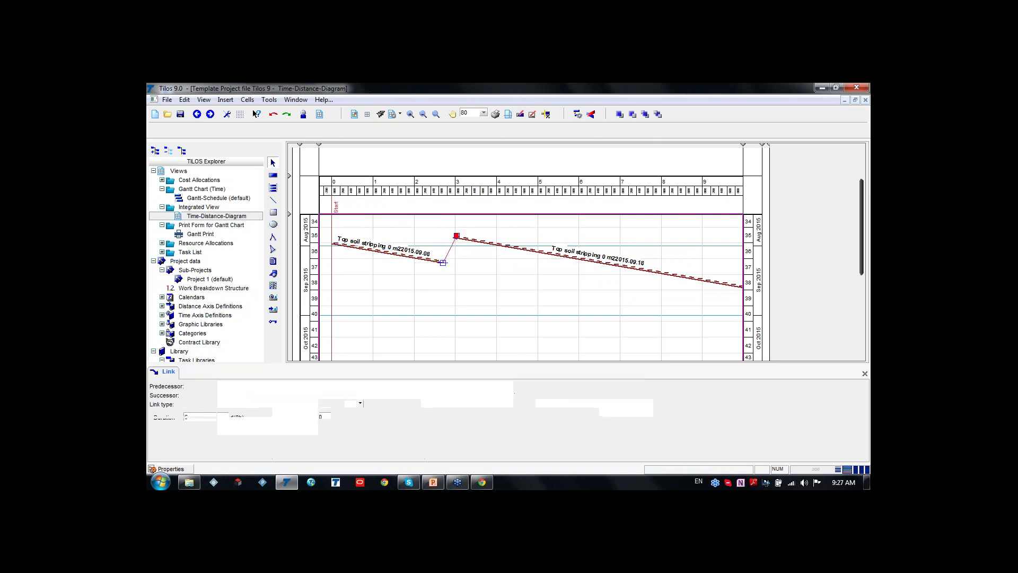
click(505, 291)
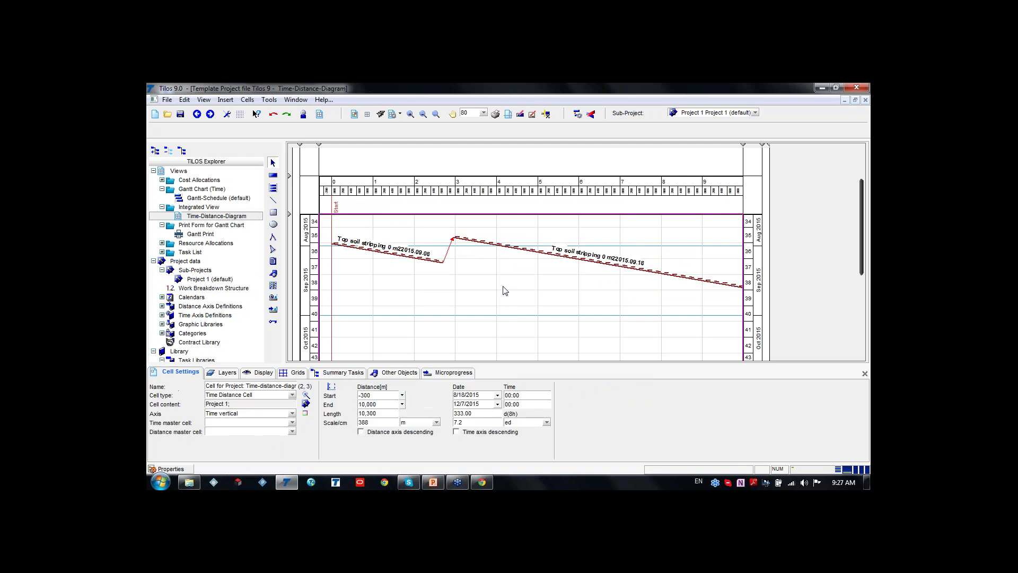
key(F9)
click(548, 331)
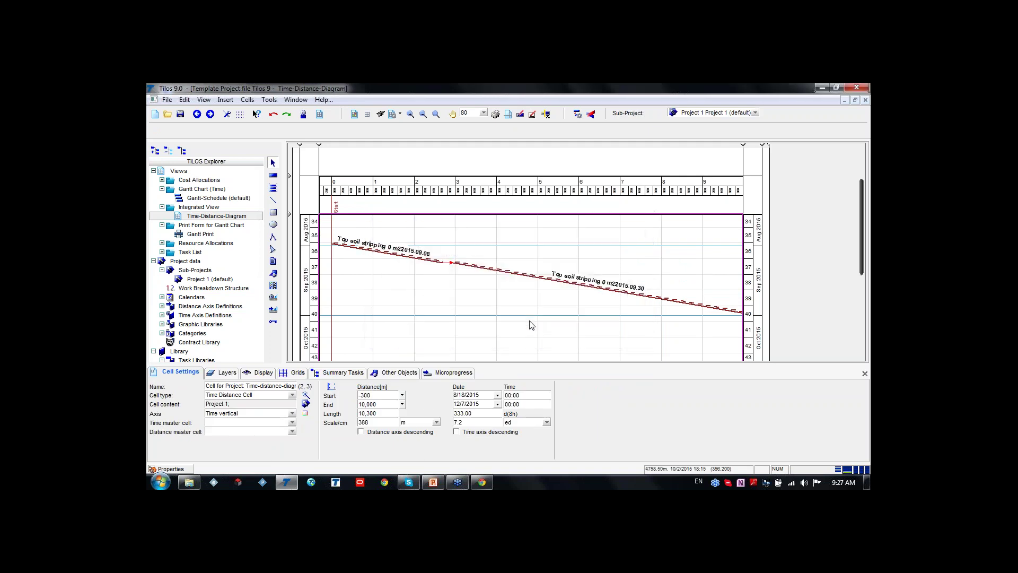
Set the lag of the link between the two Top soil stripping tasks to 4 days and reschedule the project.
scroll(457, 275, up, 2)
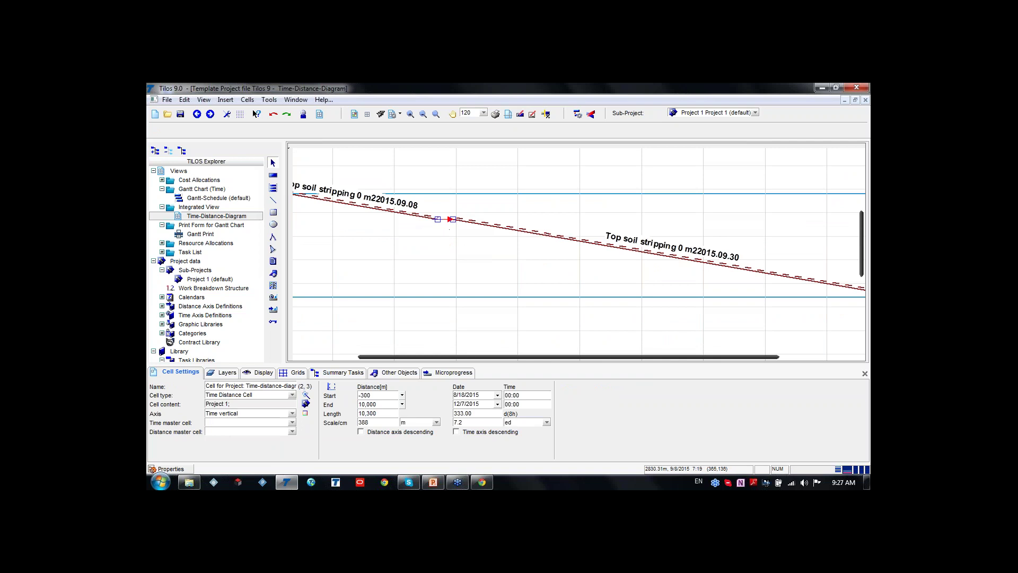
click(449, 228)
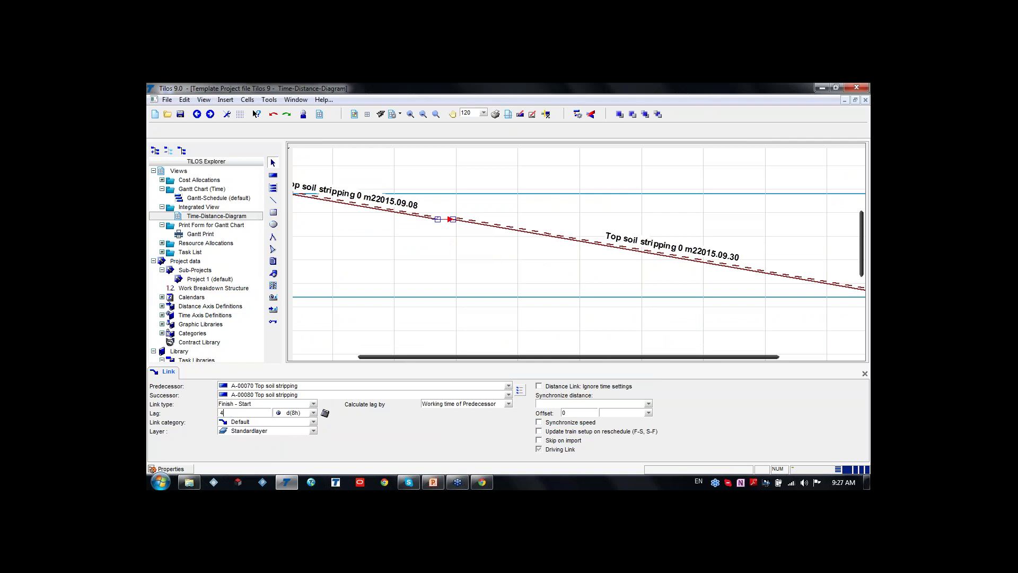
text(4)
key(Return)
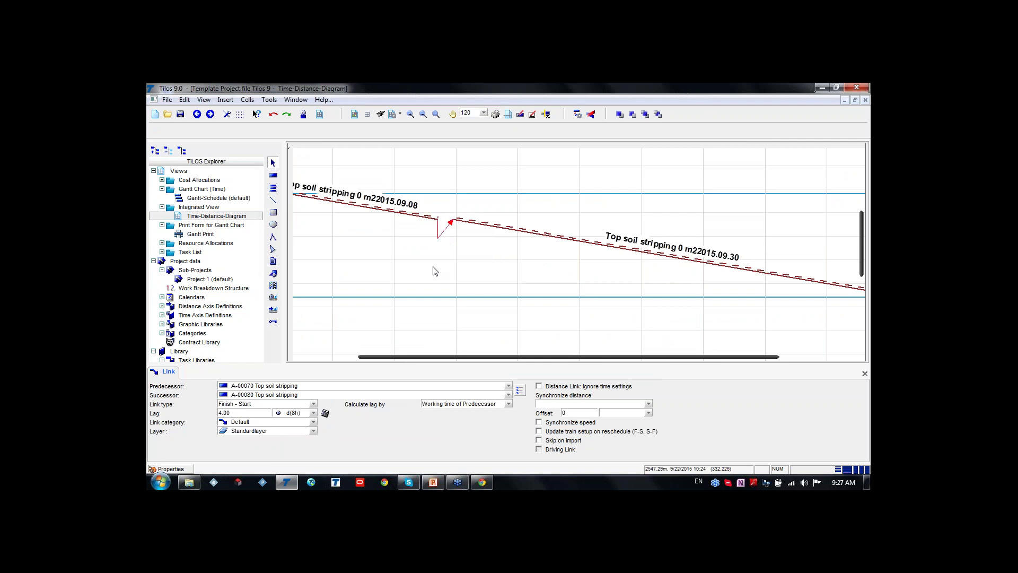
click(441, 235)
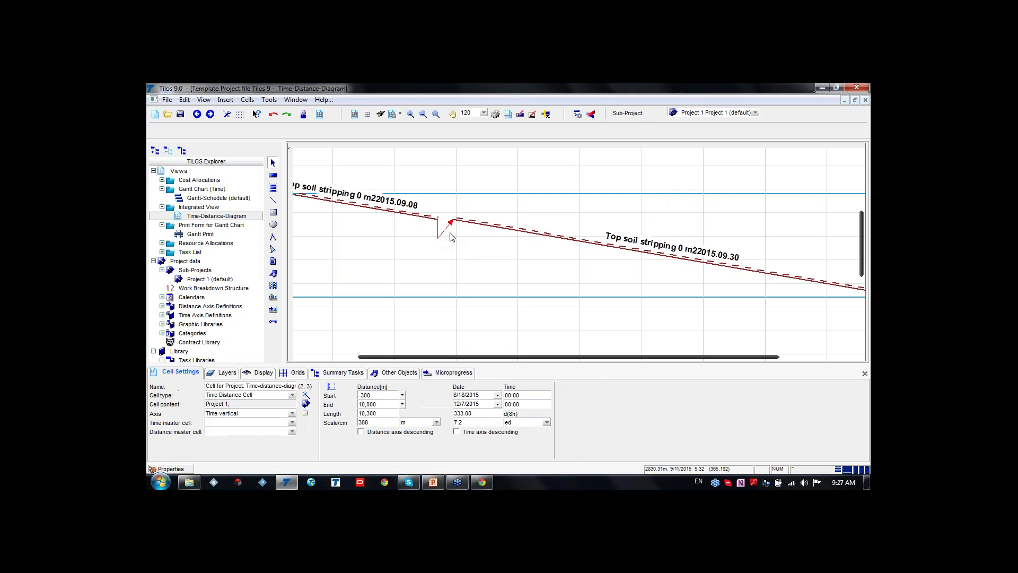
key(F9)
click(546, 330)
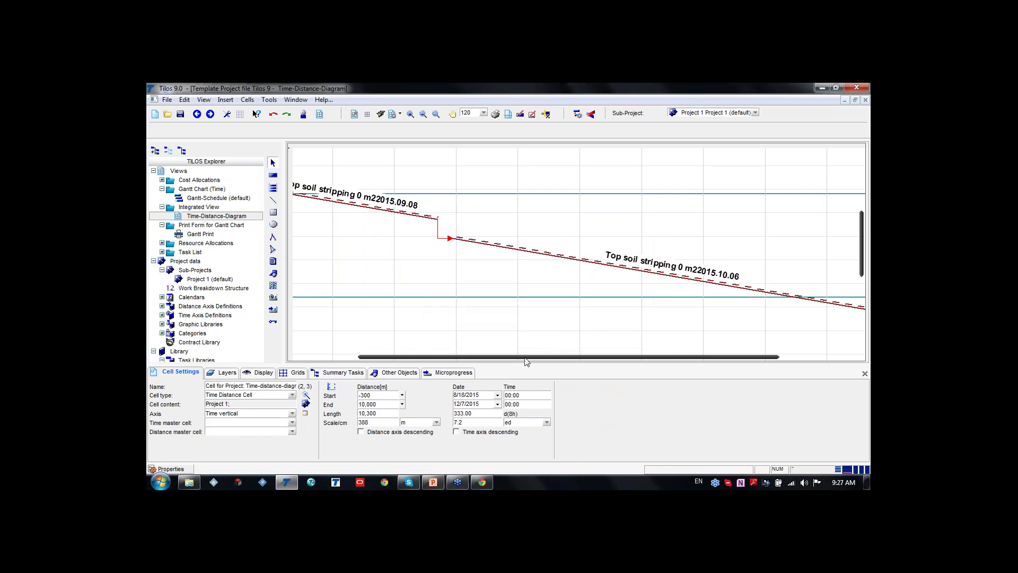
Reverse the direction of the shorter Top soil stripping task and move it earlier so that it ends on 9/4/2015.
scroll(527, 358, left, 2)
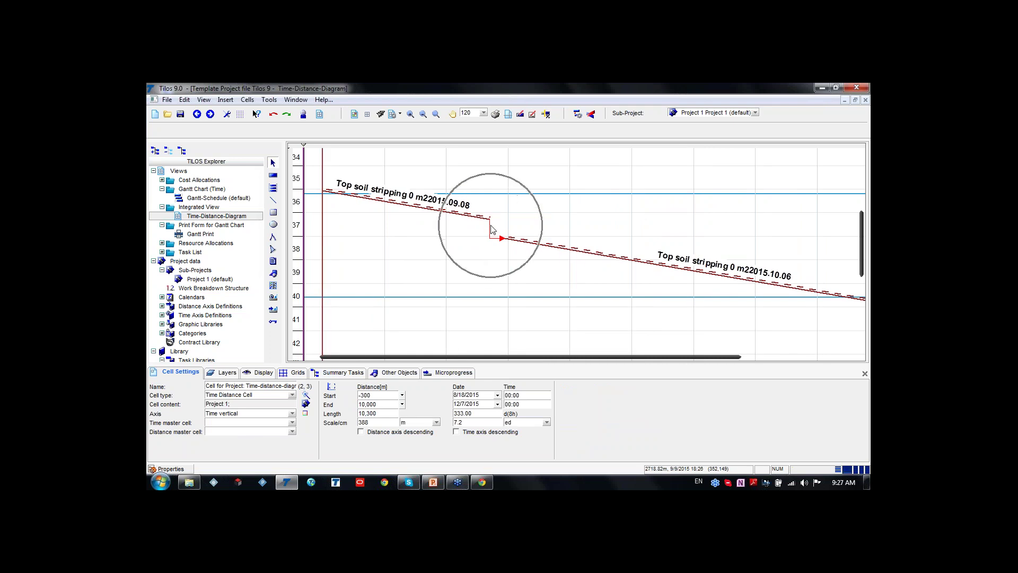
scroll(477, 249, down, 1)
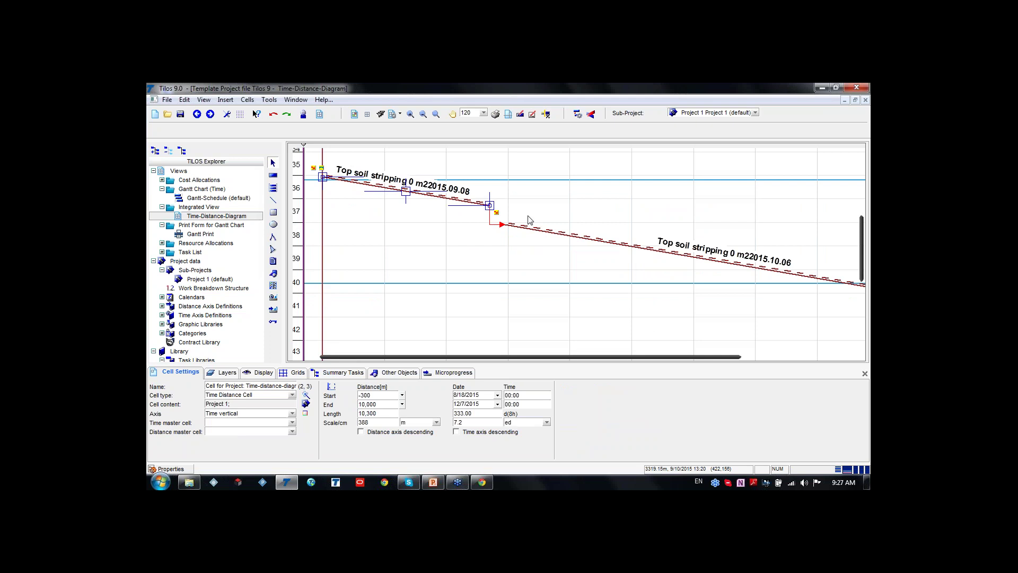
scroll(531, 220, down, 2)
scroll(598, 260, up, 2)
click(606, 260)
scroll(657, 287, down, 2)
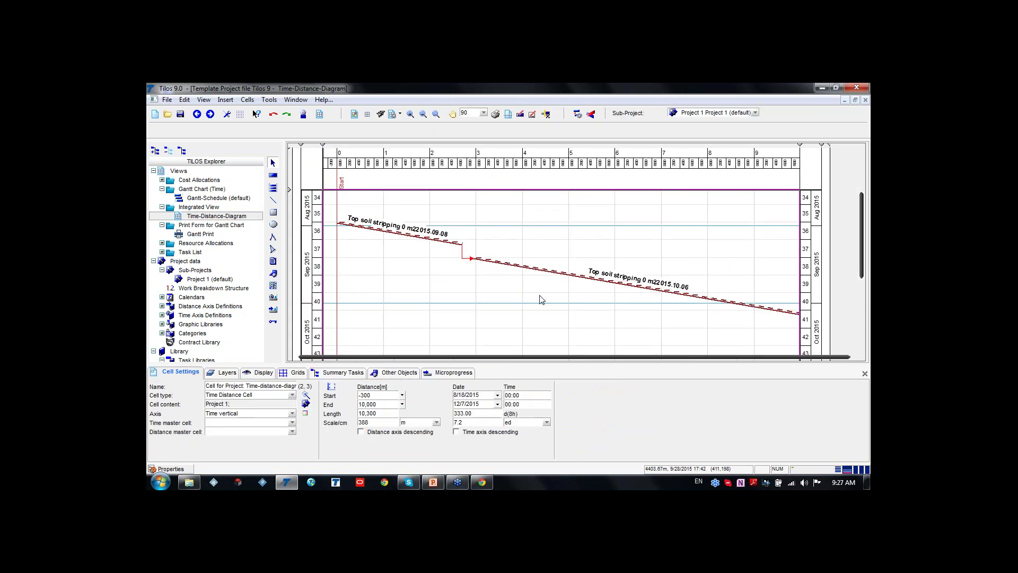
click(431, 239)
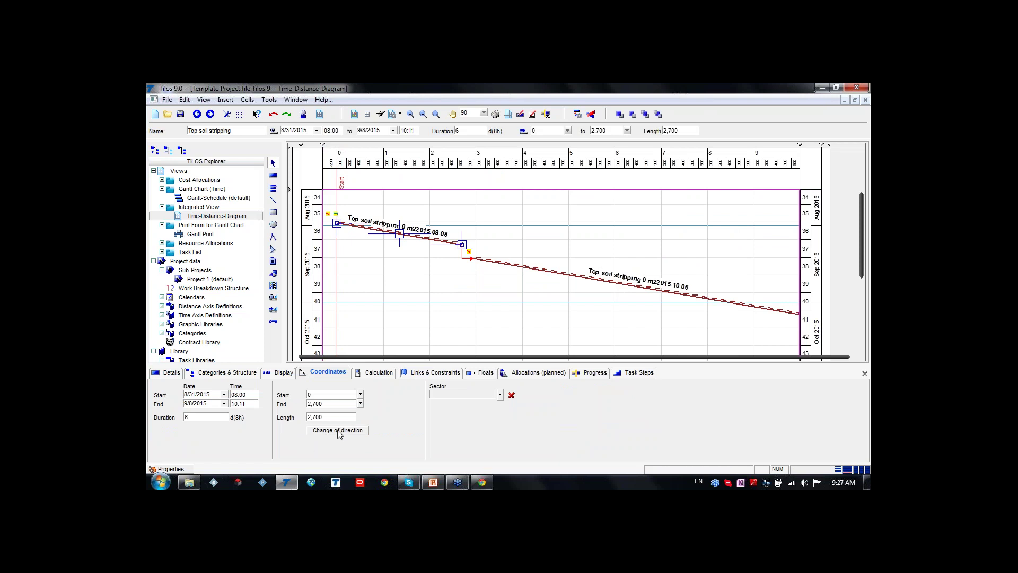
click(338, 430)
click(411, 243)
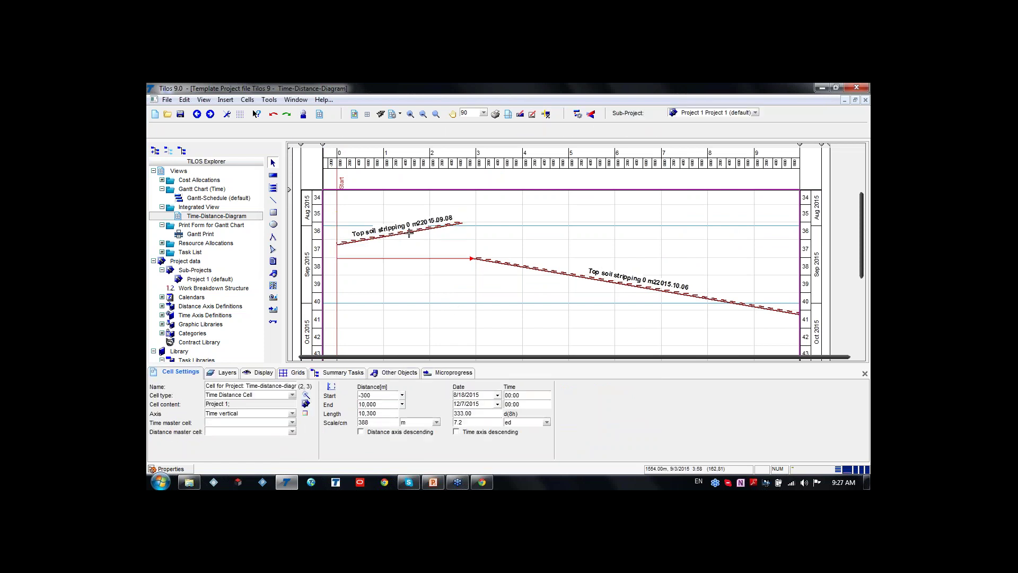
drag(409, 233, 410, 226)
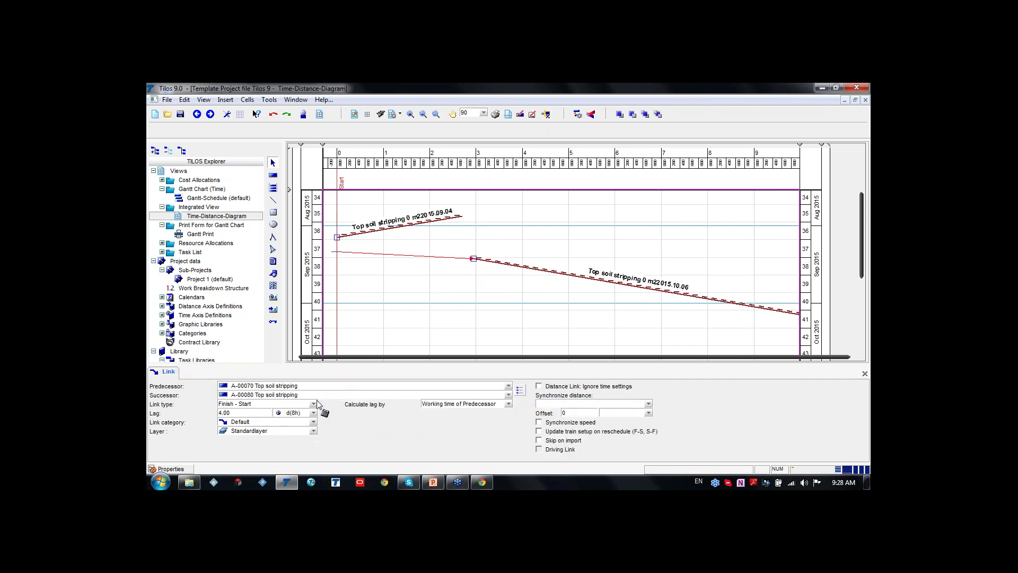
Change the link type between the two Top soil stripping tasks to Start - Start and reschedule the project.
click(314, 404)
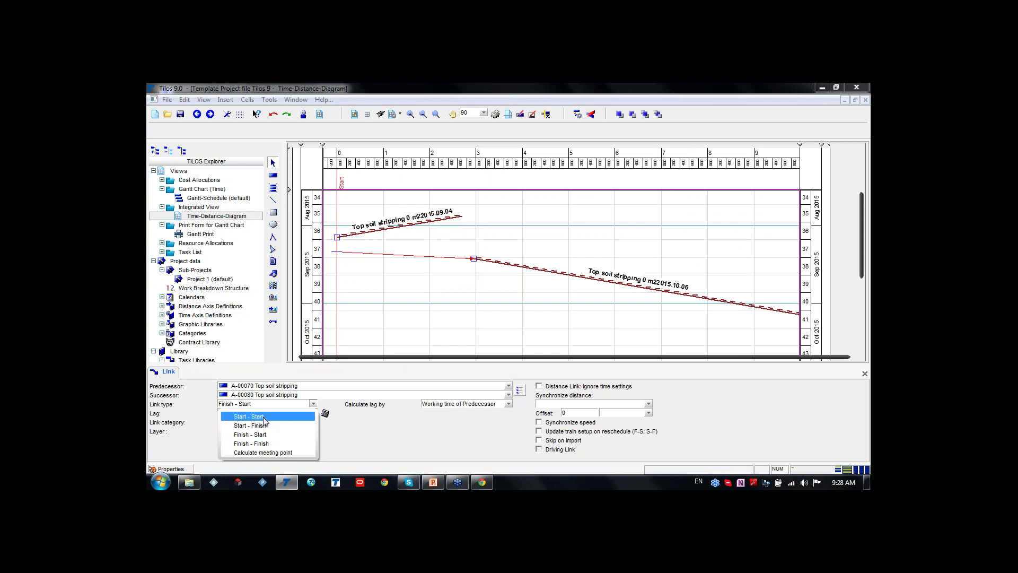
click(248, 417)
click(491, 295)
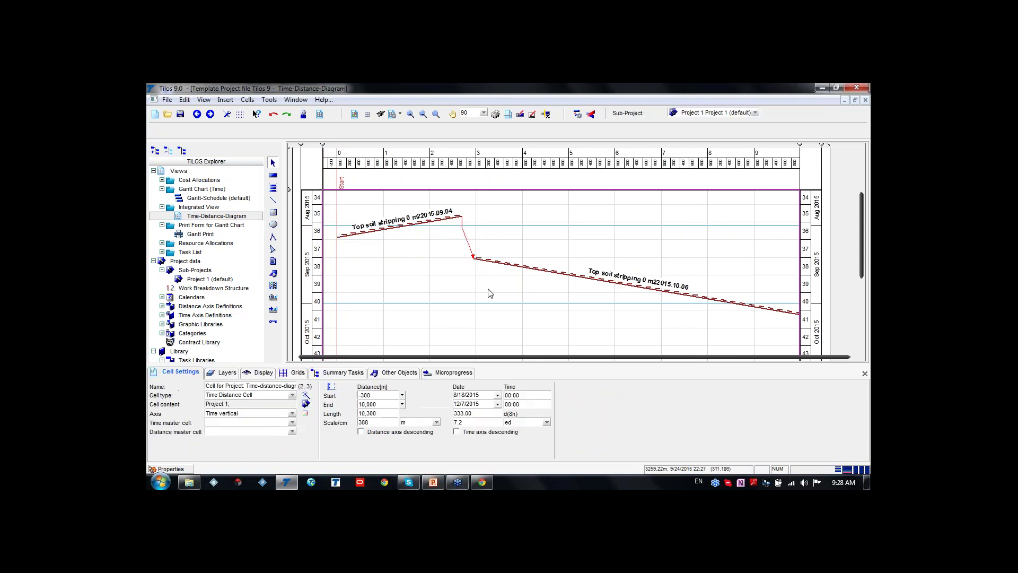
key(F9)
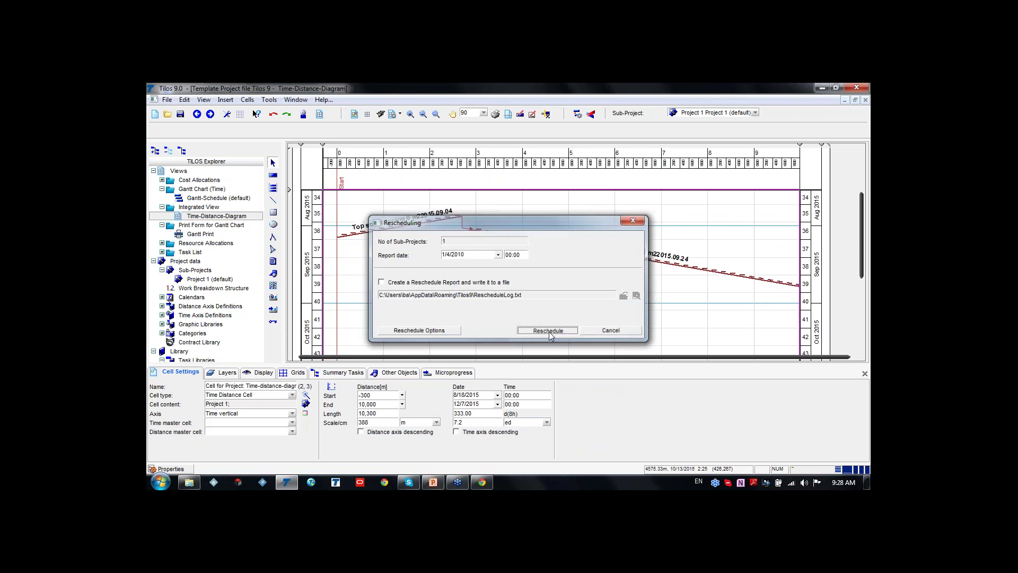
click(548, 331)
scroll(475, 249, up, 1)
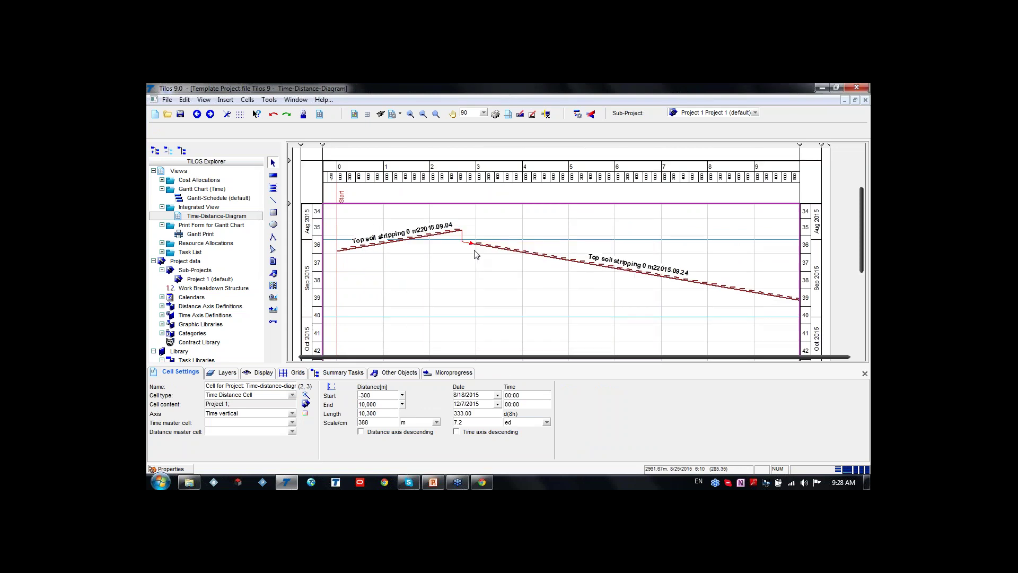
click(461, 240)
Examine the time-distance cell's grid settings and the properties of the Week / Month time grid.
click(489, 297)
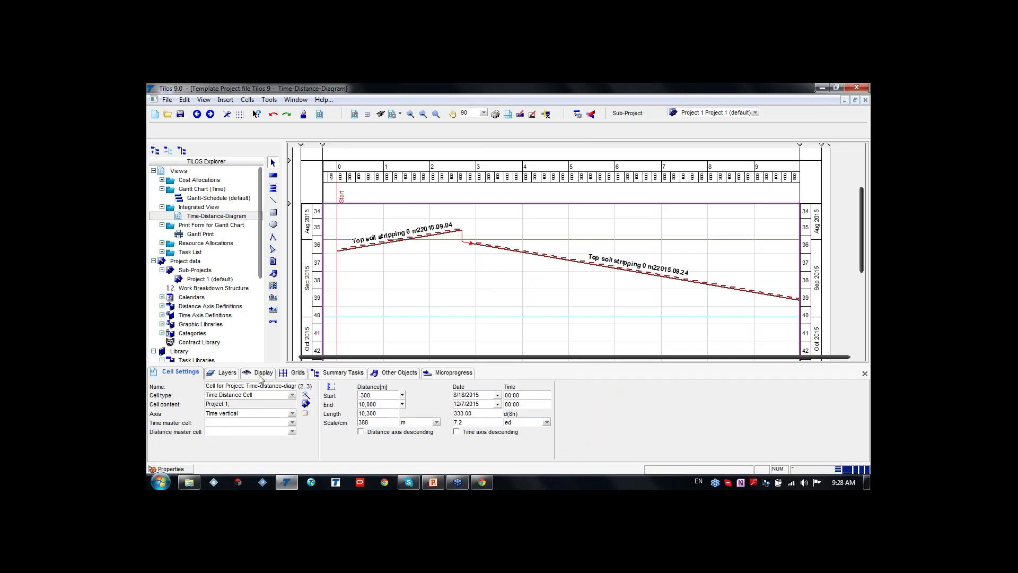
click(295, 373)
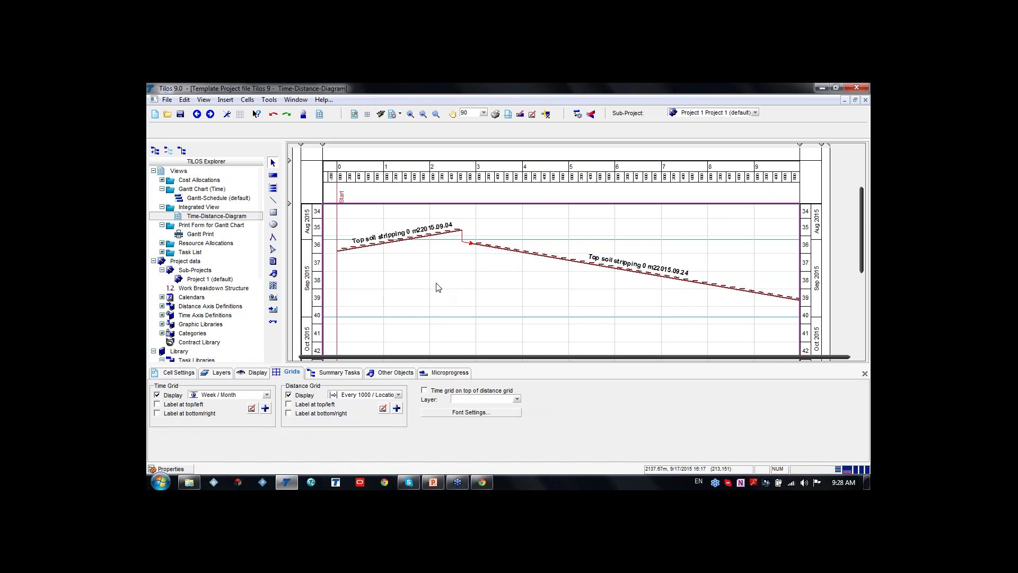
scroll(439, 286, up, 1)
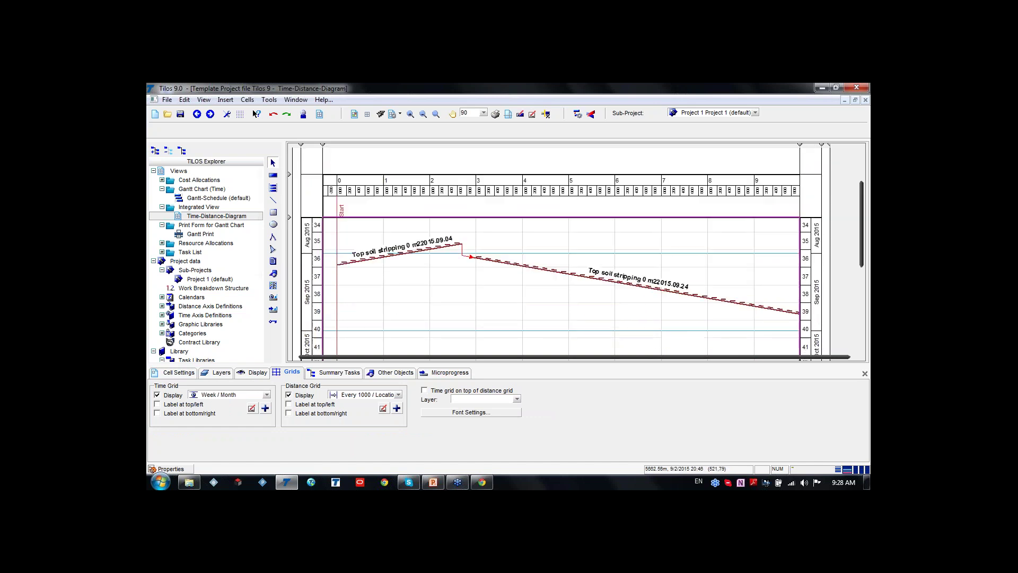
scroll(597, 265, down, 5)
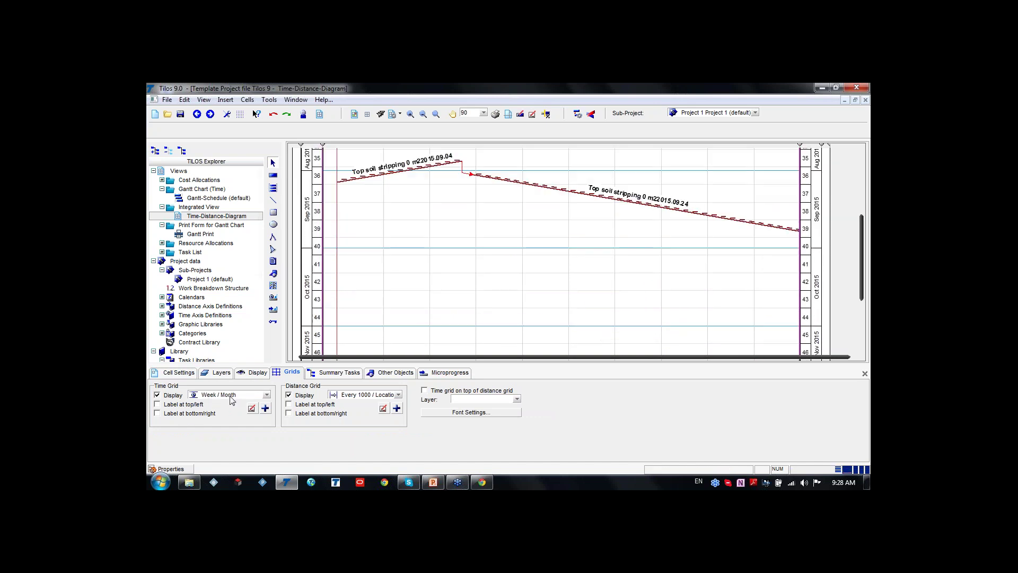
click(266, 395)
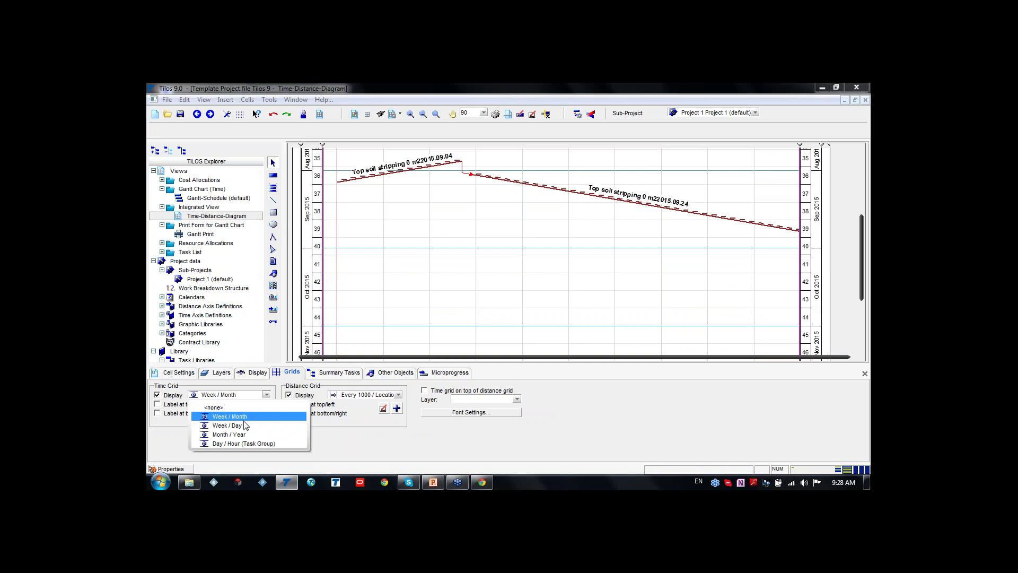
click(265, 417)
click(252, 408)
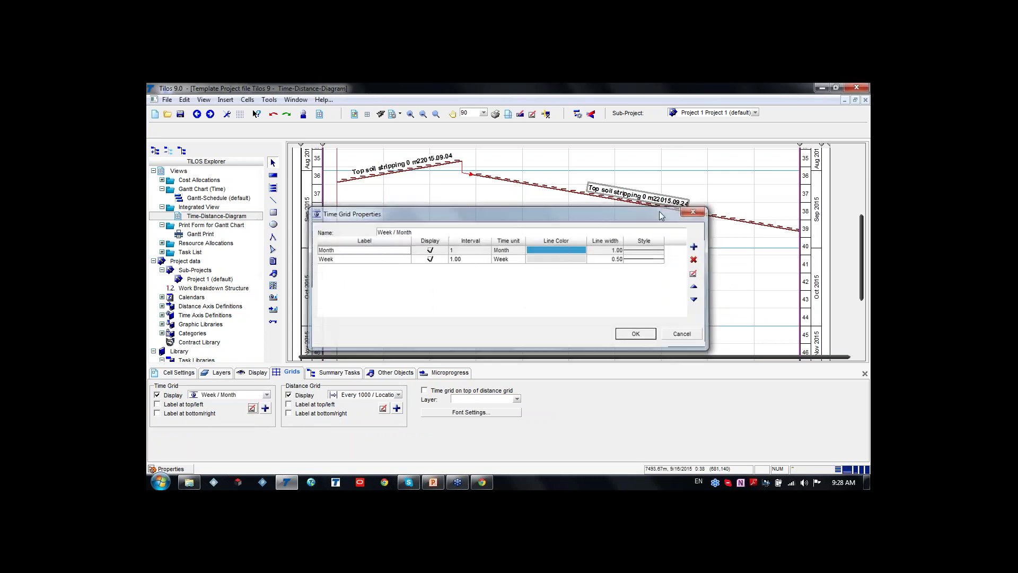
click(695, 211)
Inspect the chart objects of the time scales on both sides of the time-distance diagram.
click(304, 237)
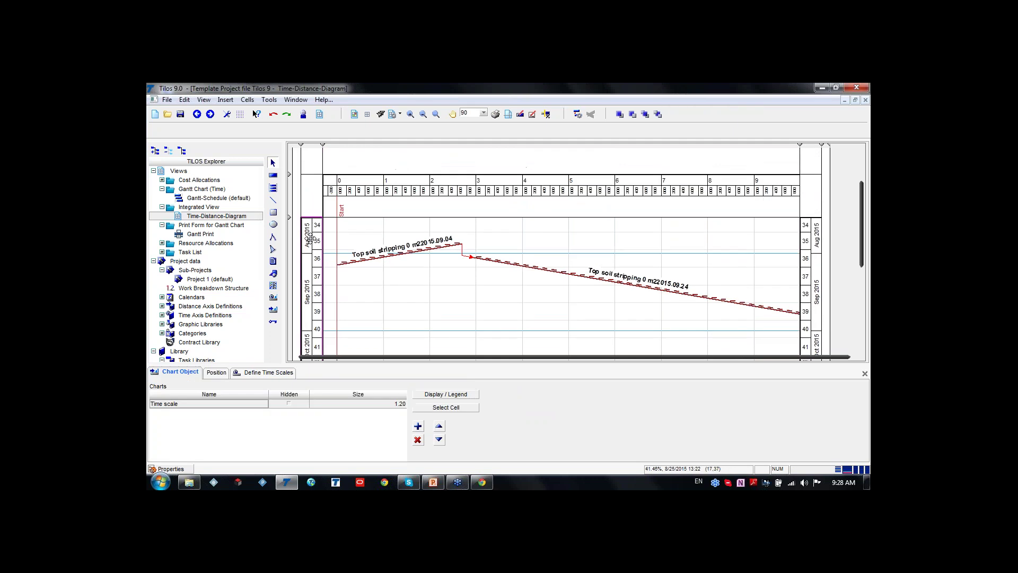
click(313, 256)
click(814, 244)
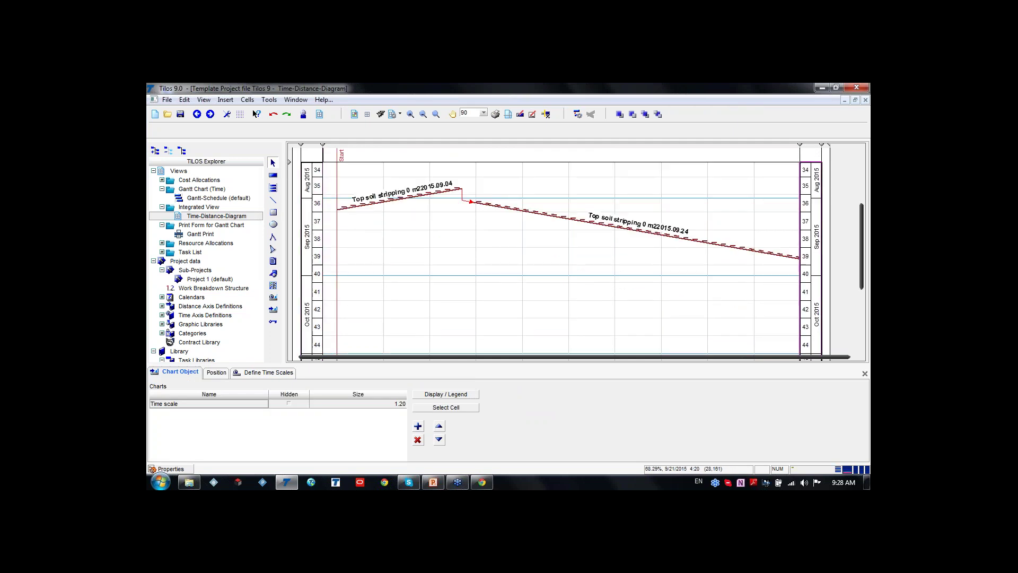
Examine the properties of the distance grid assigned to the time-distance cell.
scroll(529, 223, down, 1)
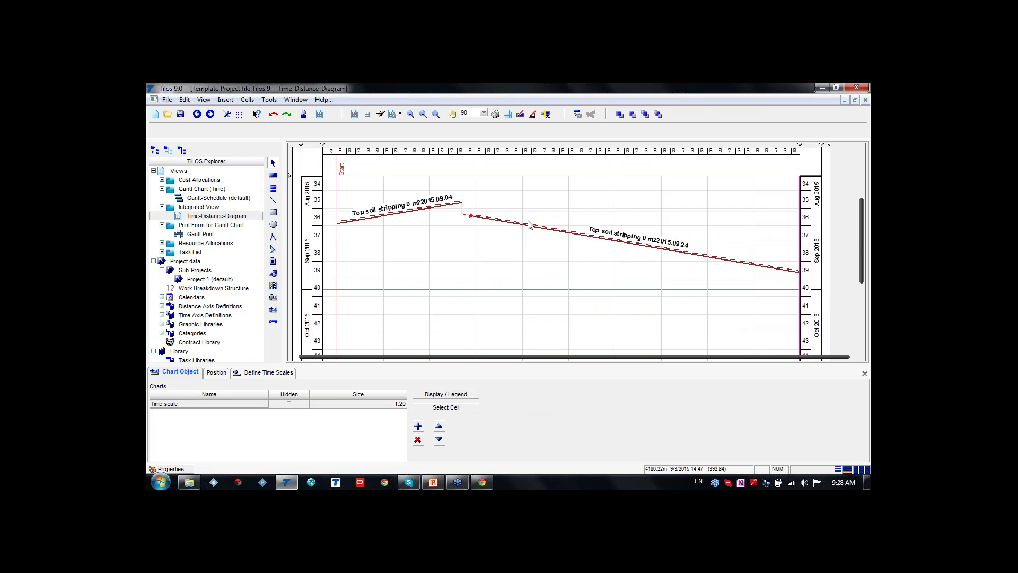
click(502, 191)
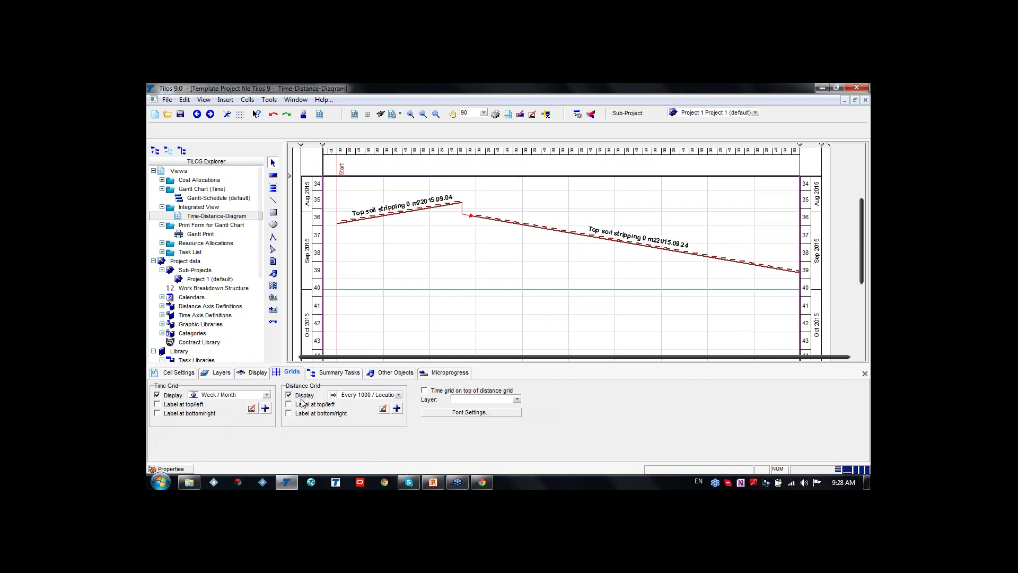
click(383, 409)
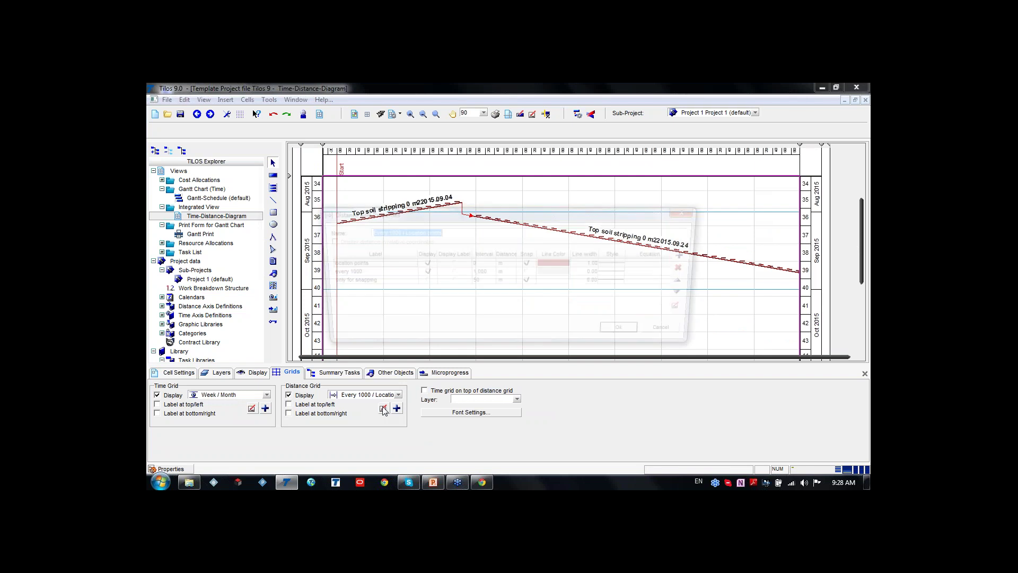
click(691, 211)
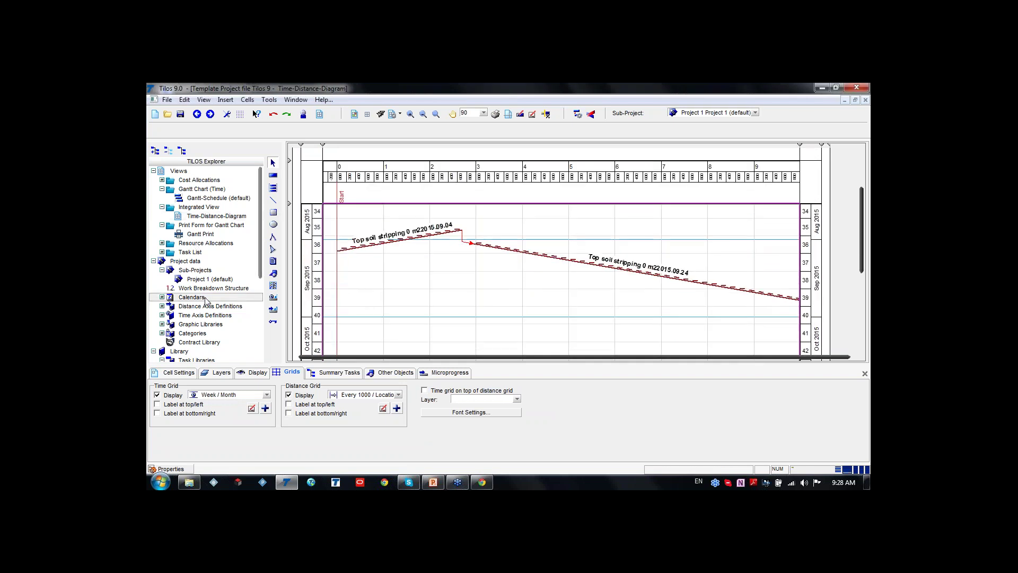
Open the Important Location points distance profile from the project's distance axis definitions.
scroll(206, 302, down, 4)
scroll(206, 302, down, 1)
click(162, 199)
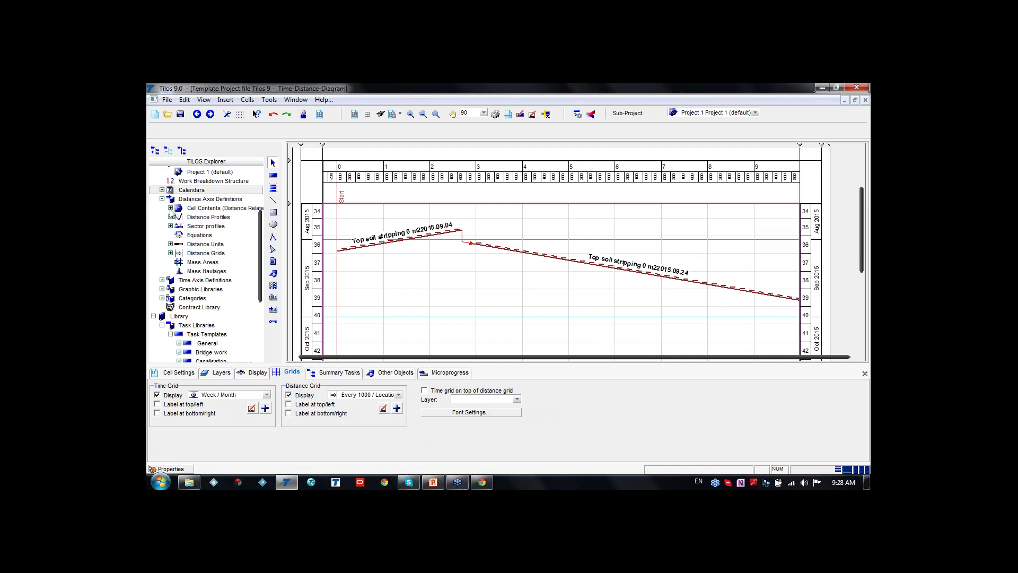
click(171, 218)
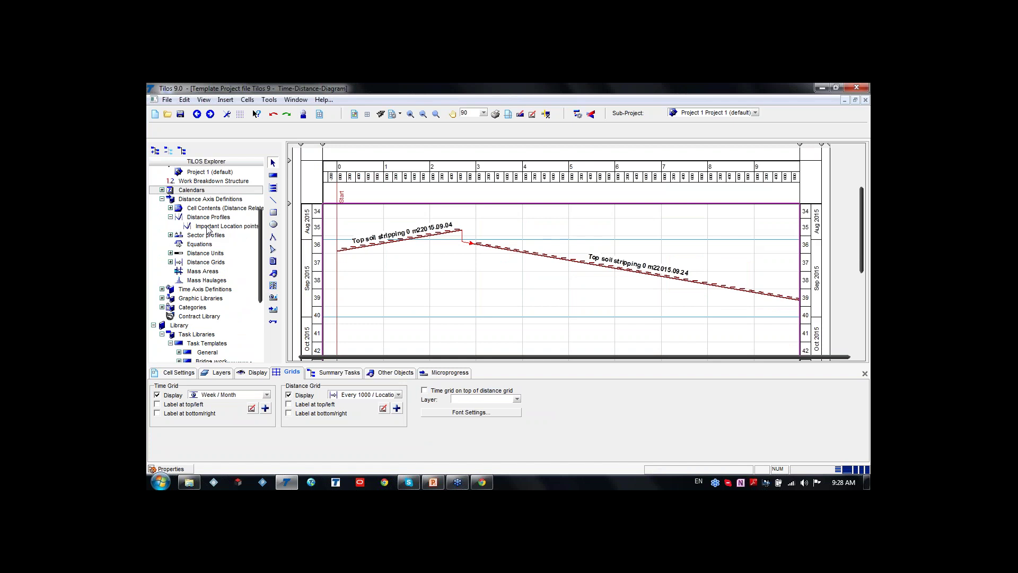
double_click(225, 226)
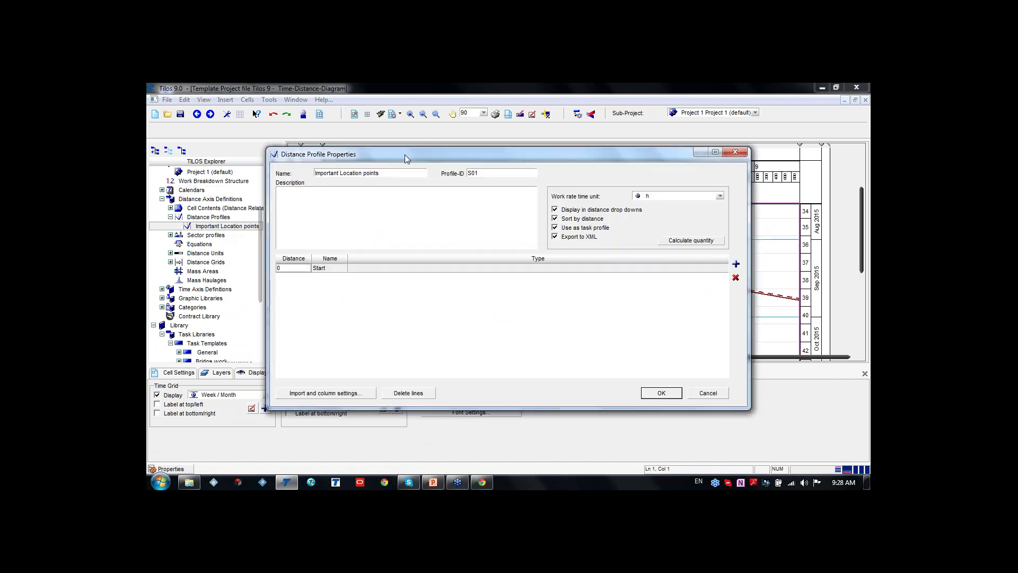
drag(405, 154, 441, 145)
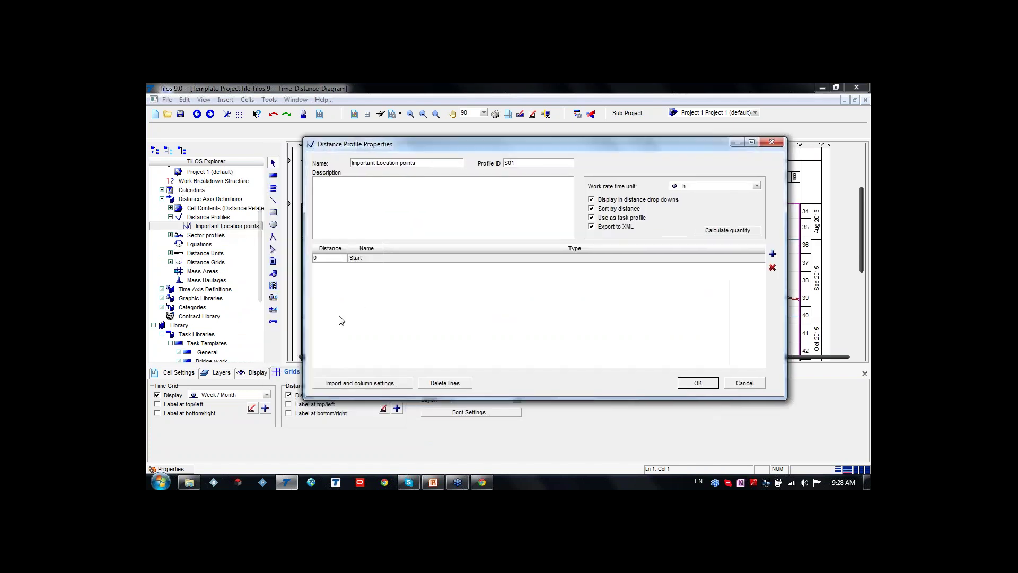
Add two location points to the distance profile: Intersection at distance 1,200 and Crossing at distance 3,000.
click(772, 254)
click(321, 265)
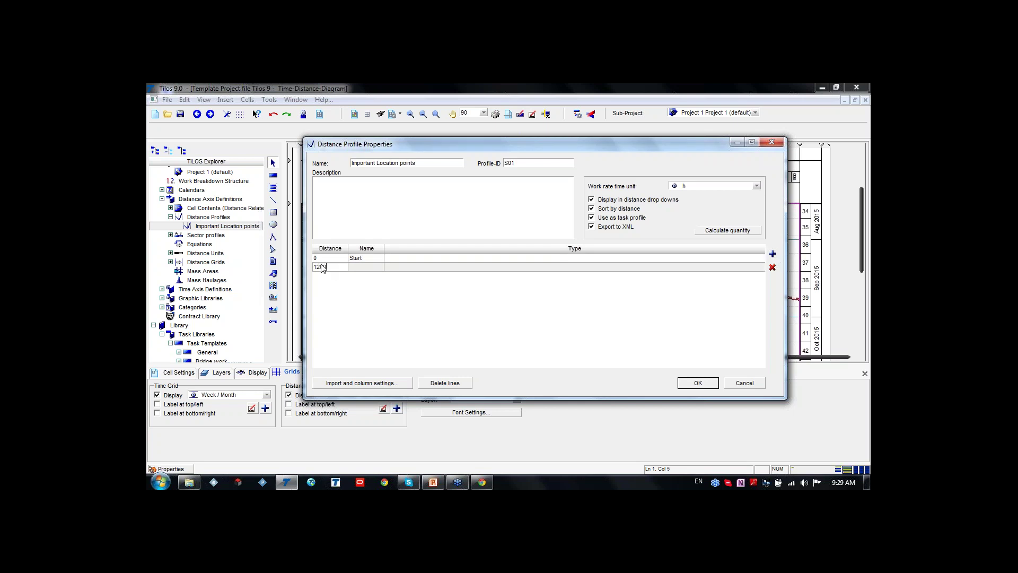
click(383, 266)
text(Intersection)
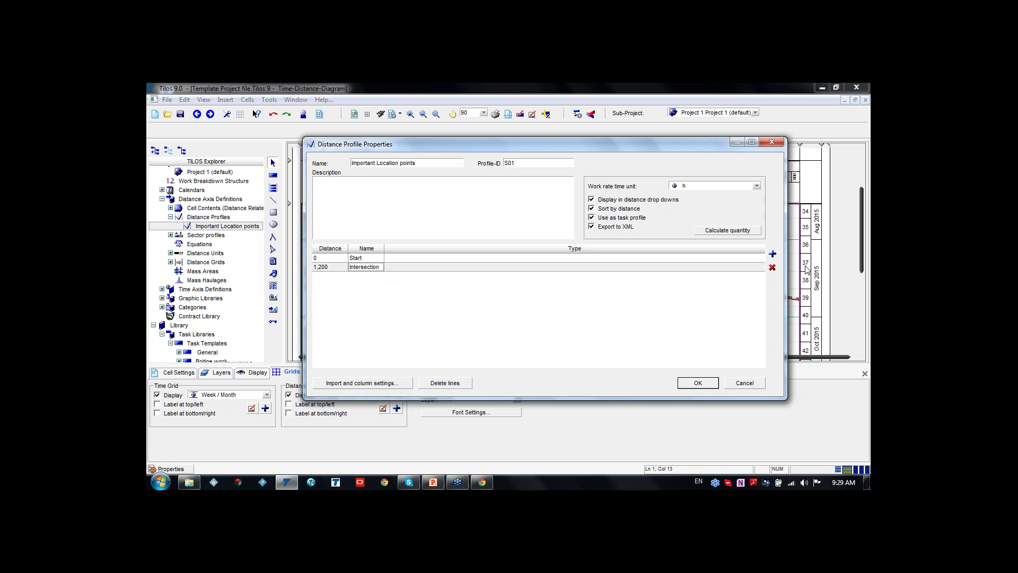
click(772, 254)
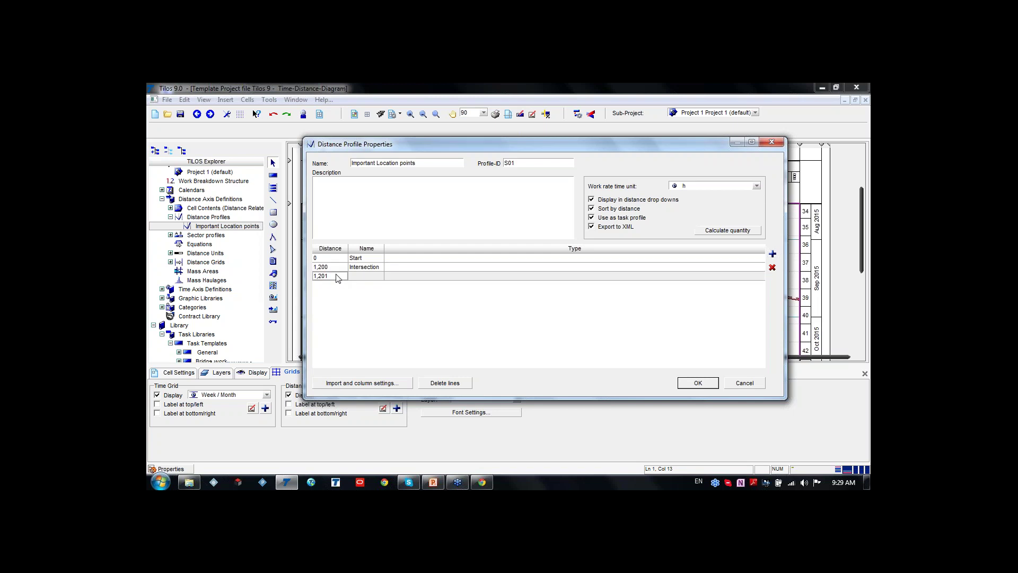
text(3000)
click(370, 276)
text(Crossing)
Add the location point Culvet at distance 4,000 and another point at 5000, and save the distance profile.
click(773, 254)
click(330, 286)
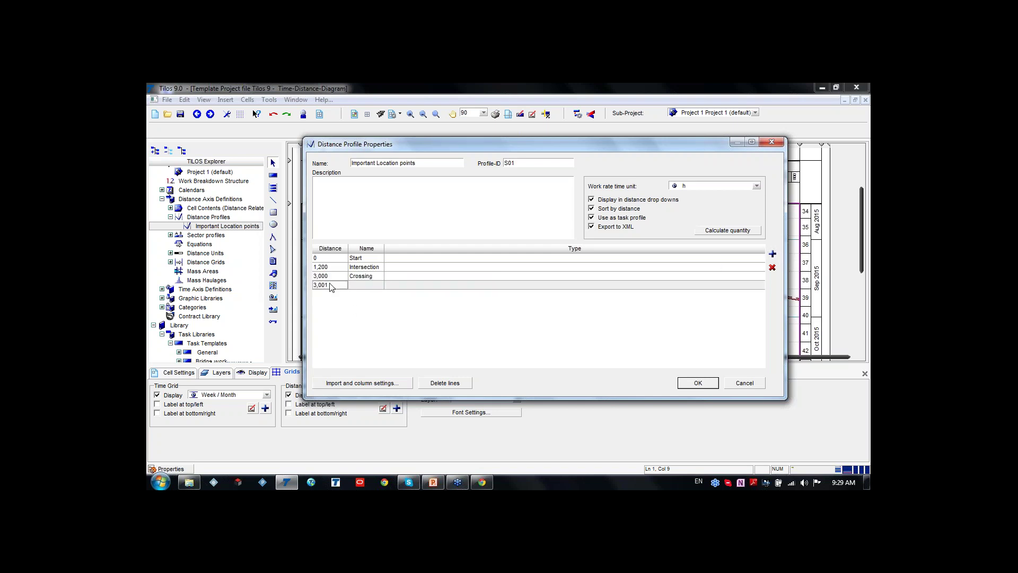
text(4000)
click(364, 286)
text(Culvet)
click(771, 253)
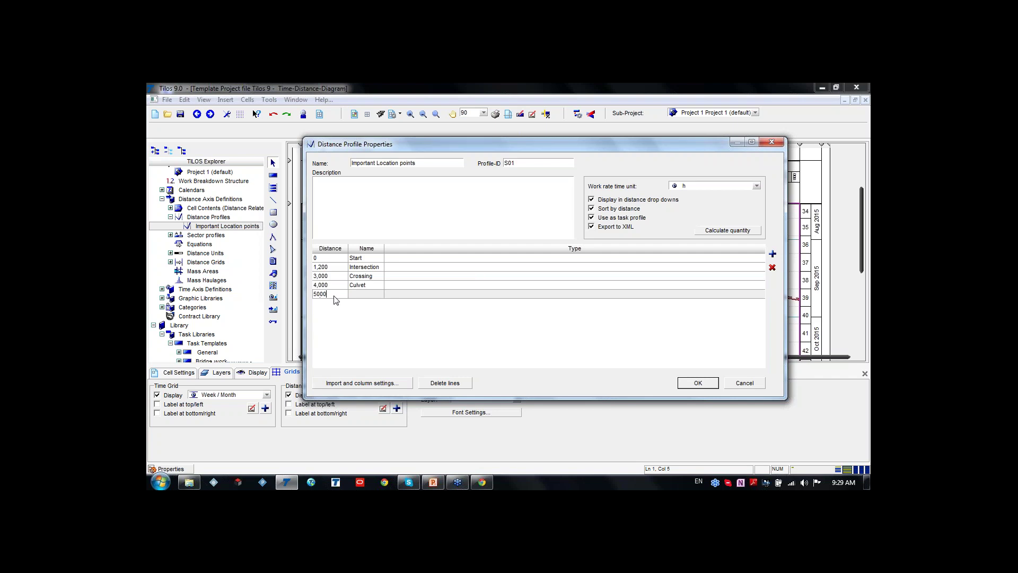
click(360, 295)
click(492, 335)
click(697, 383)
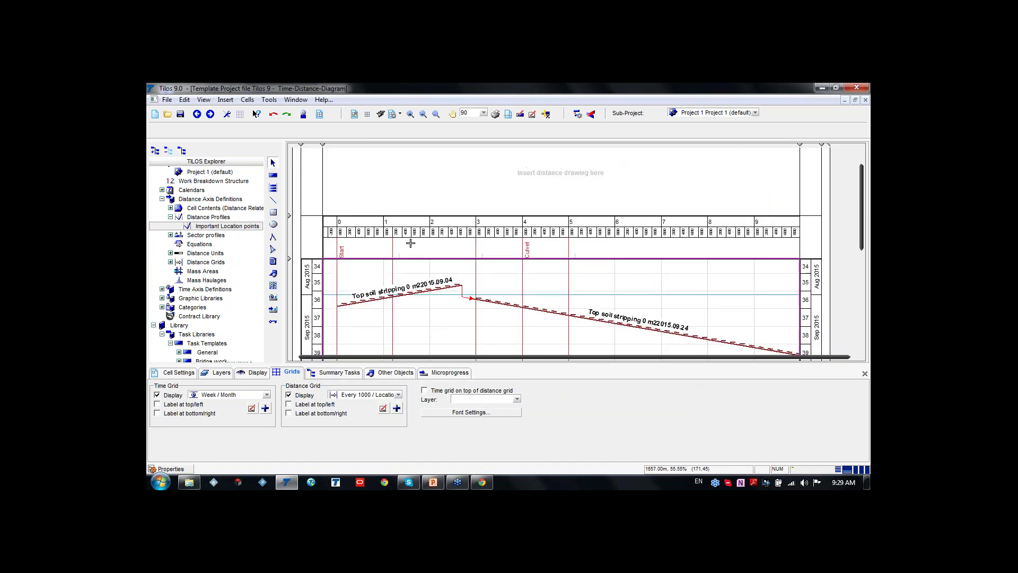
Examine the location point lines and their labels across the full height of the time-distance diagram.
scroll(366, 260, up, 2)
scroll(415, 254, down, 3)
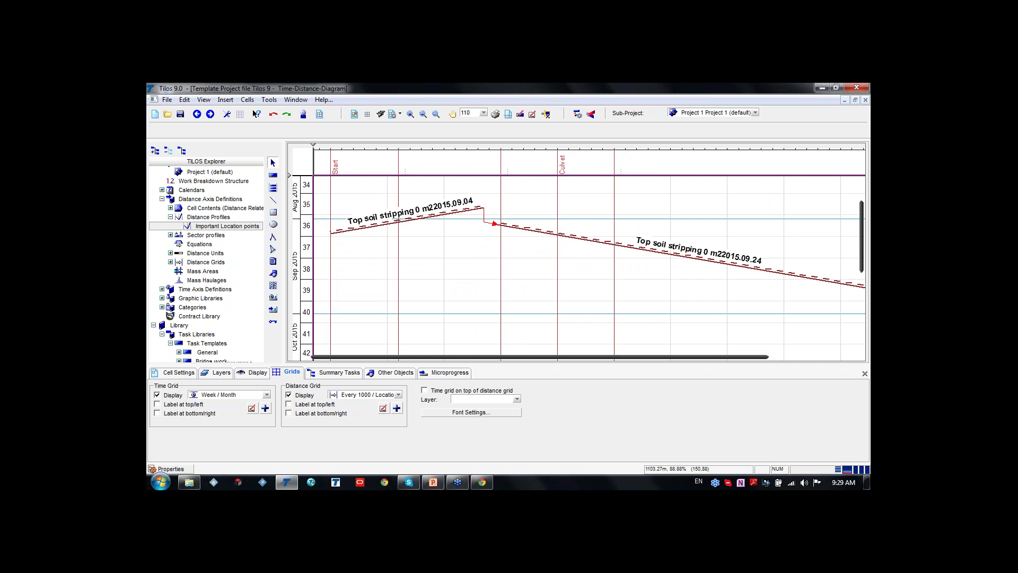
scroll(406, 261, down, 2)
scroll(382, 222, down, 5)
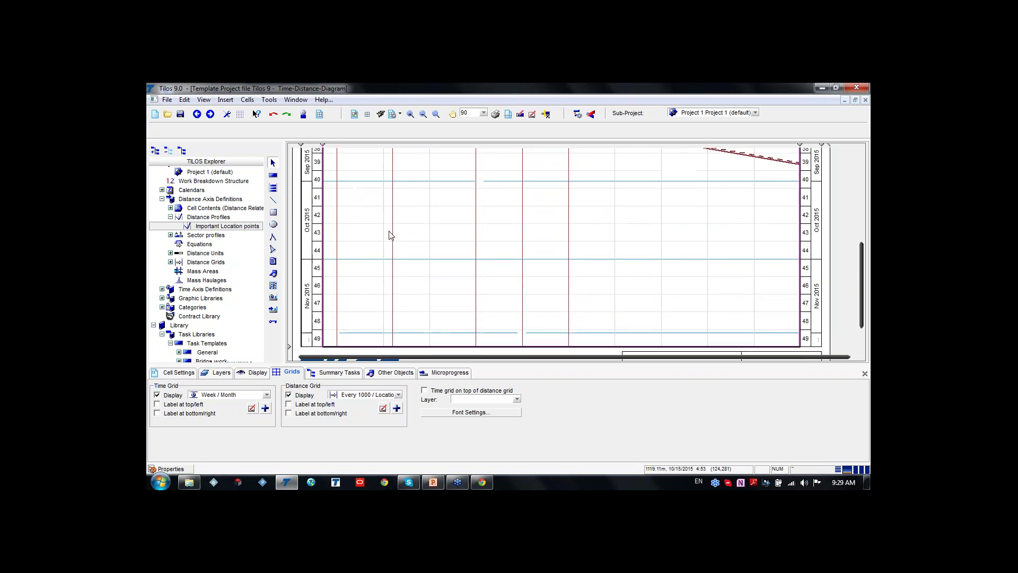
scroll(394, 273, up, 5)
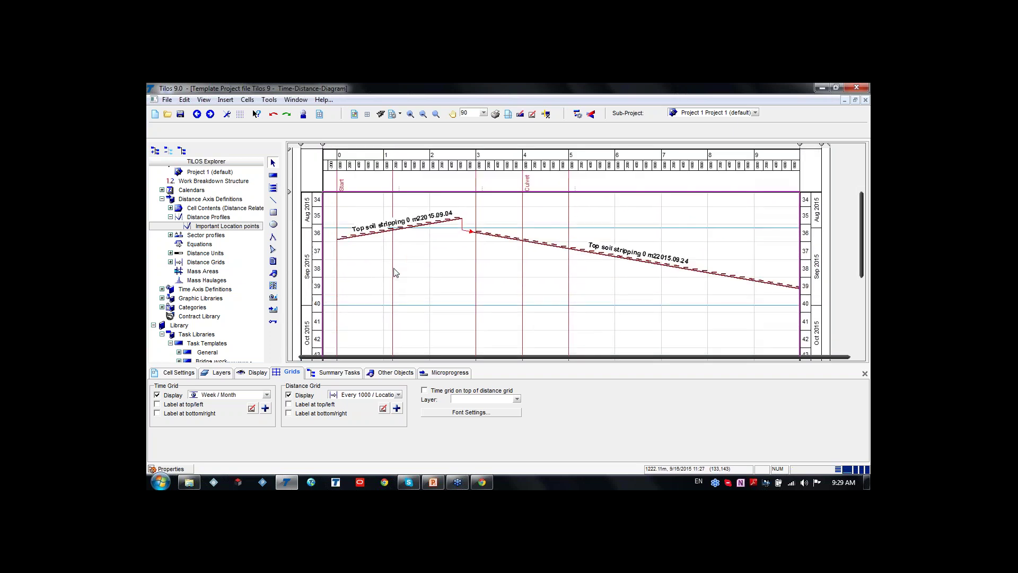
scroll(472, 280, down, 1)
scroll(443, 277, down, 4)
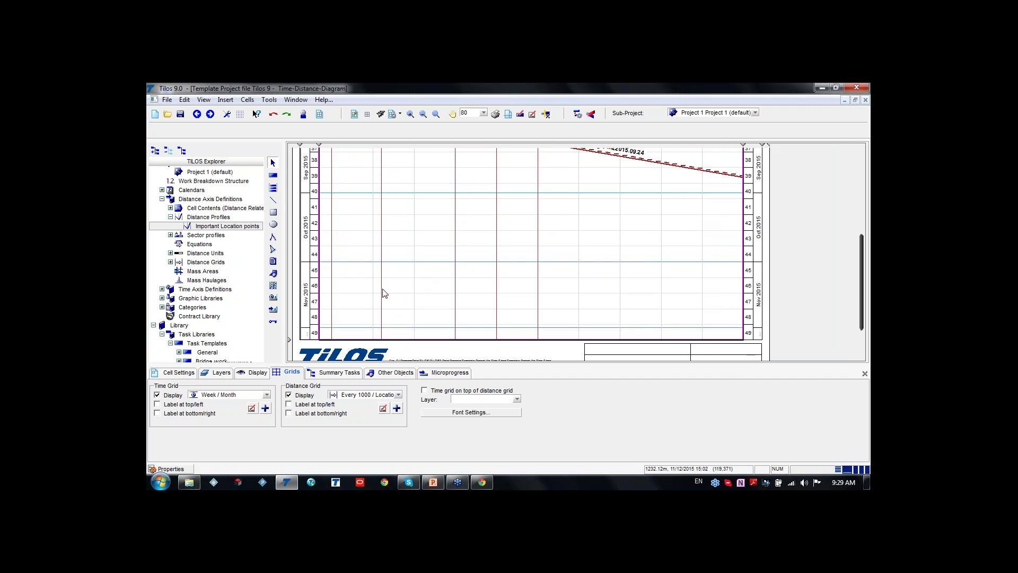
scroll(383, 293, up, 3)
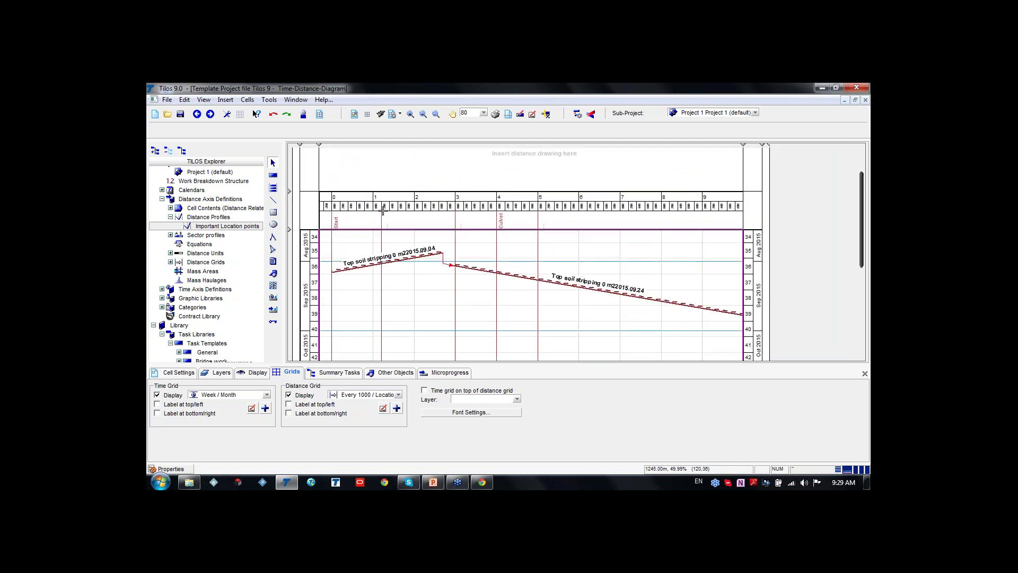
key(ctrl)
scroll(411, 284, down, 5)
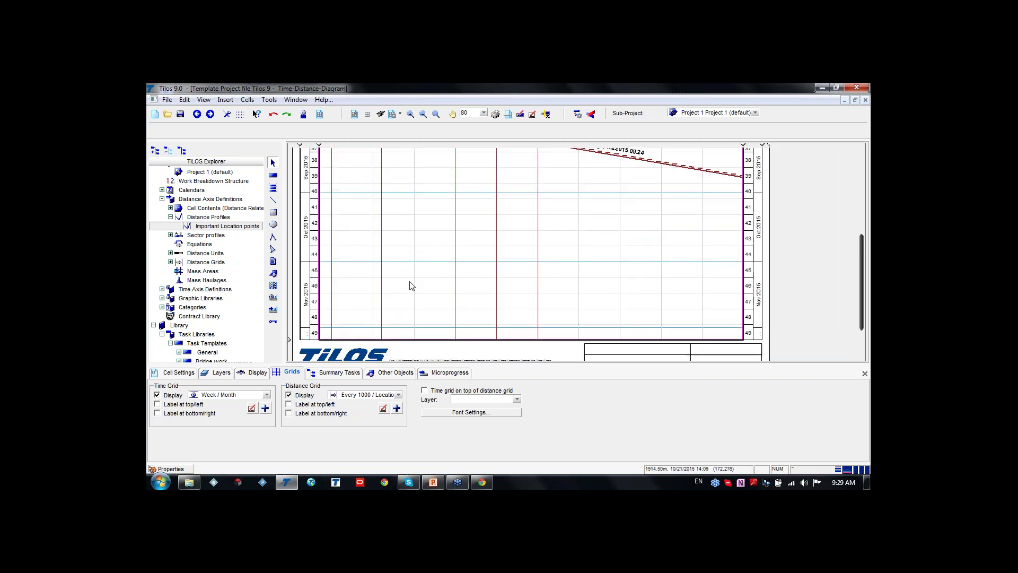
scroll(463, 293, up, 4)
scroll(463, 293, up, 3)
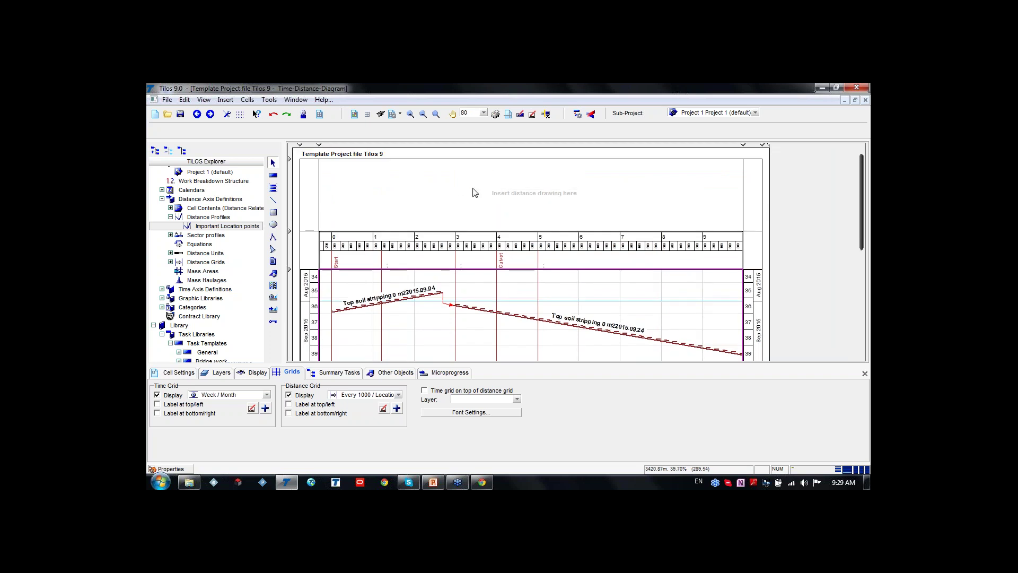
Delete the "Insert distance drawing here" placeholder text from the cell above the distance scale.
click(509, 196)
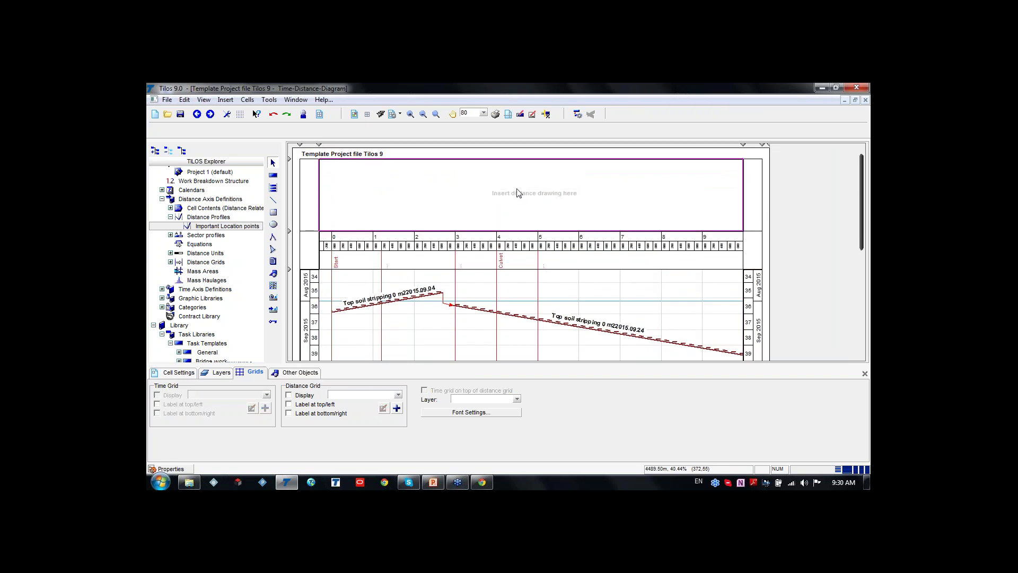
click(509, 194)
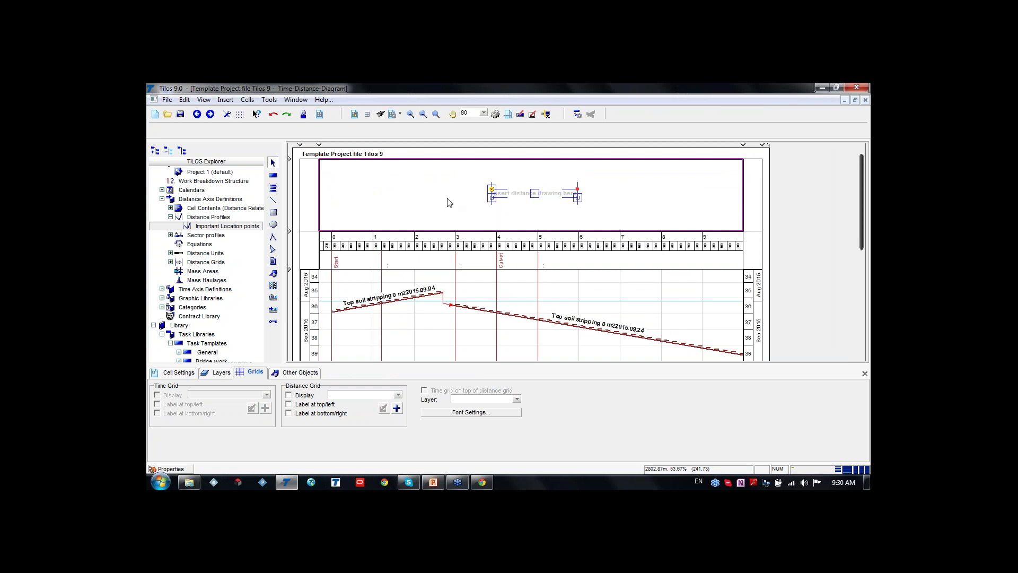
key(Delete)
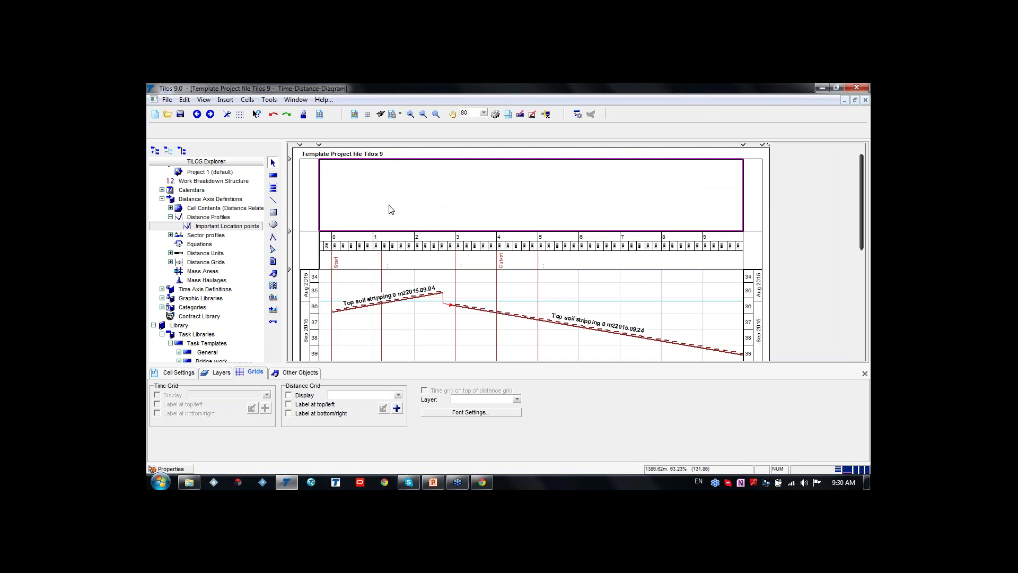
Insert the TILOS-logo library graphic, about 182 by 20 mm, into the empty distance drawing cell, and delete it.
click(273, 273)
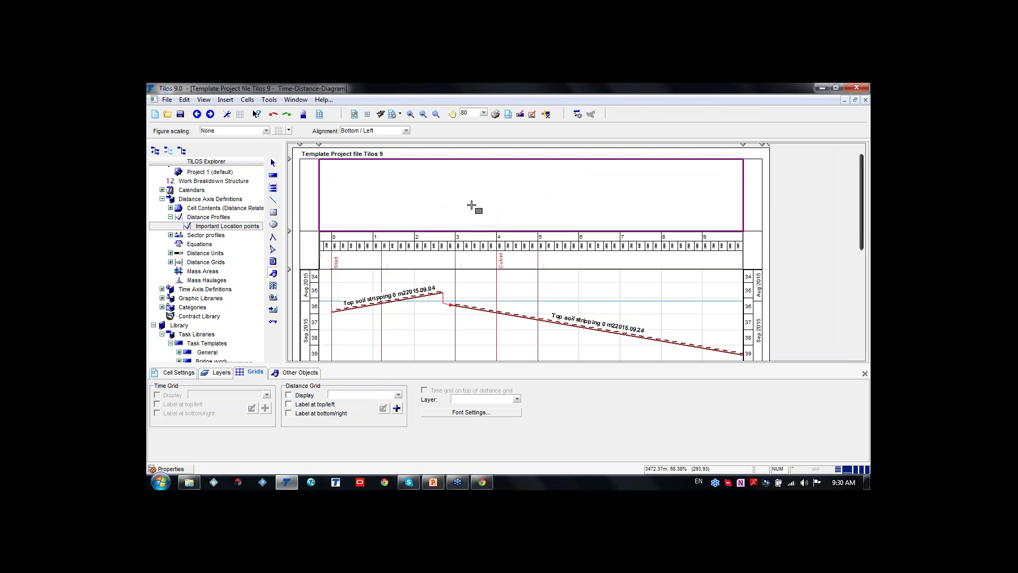
drag(352, 175, 609, 204)
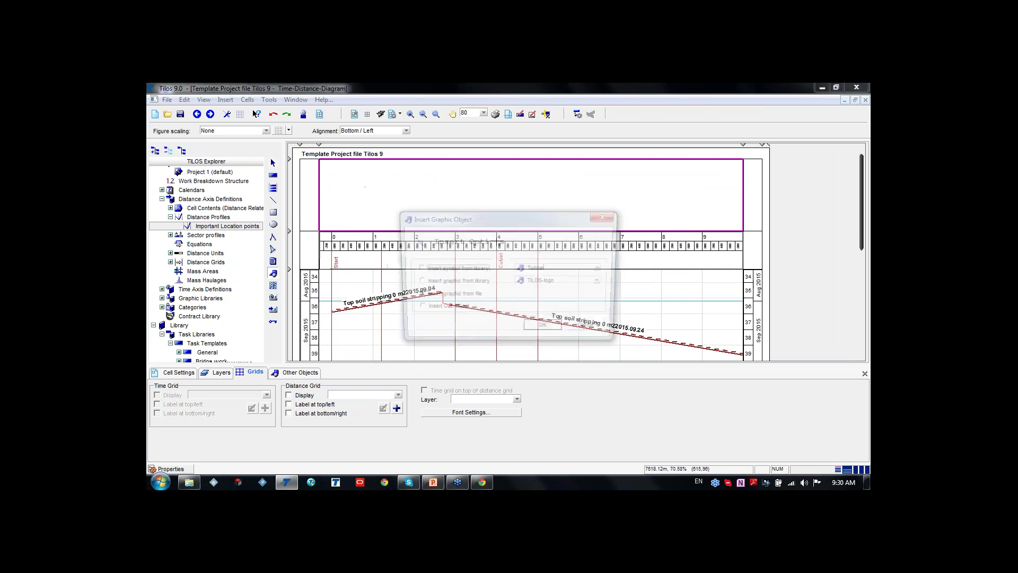
click(466, 236)
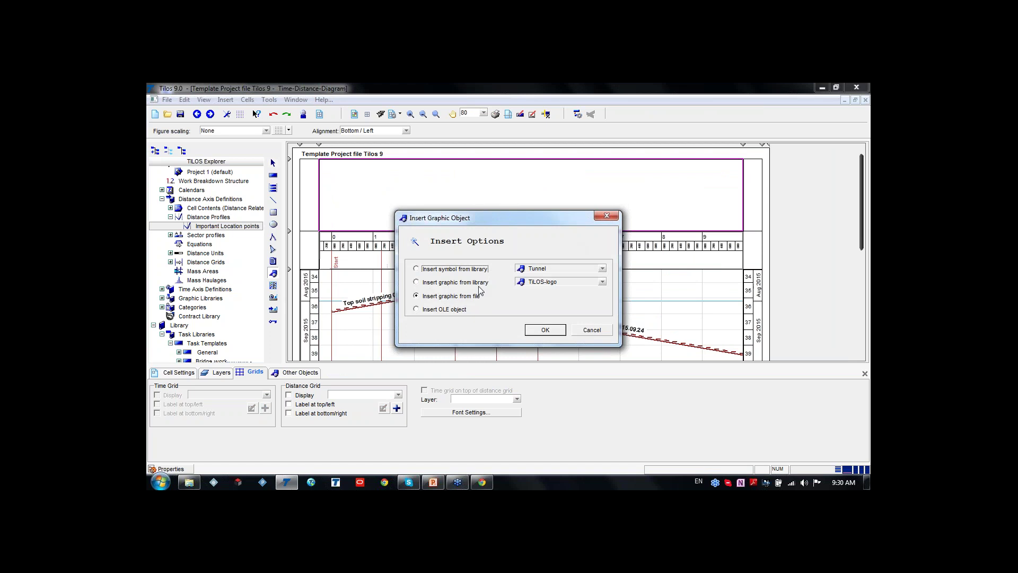
click(440, 312)
click(441, 312)
click(450, 299)
click(444, 285)
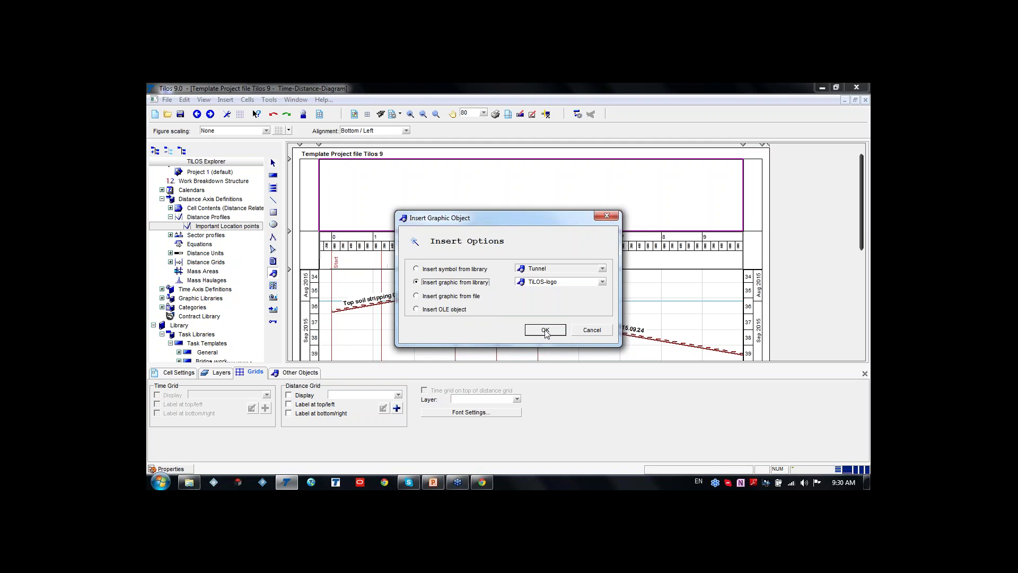
click(546, 330)
click(497, 192)
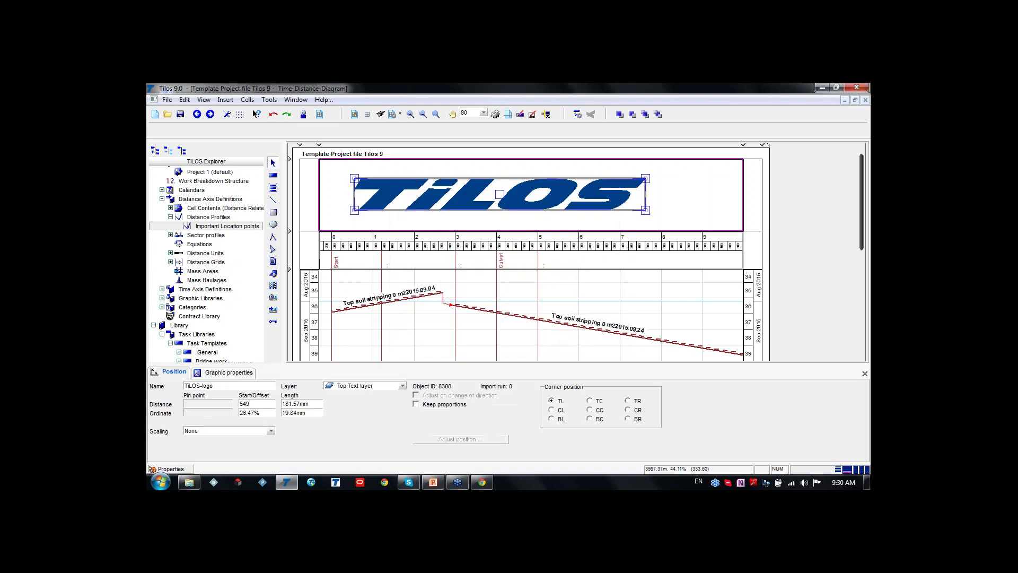
key(Delete)
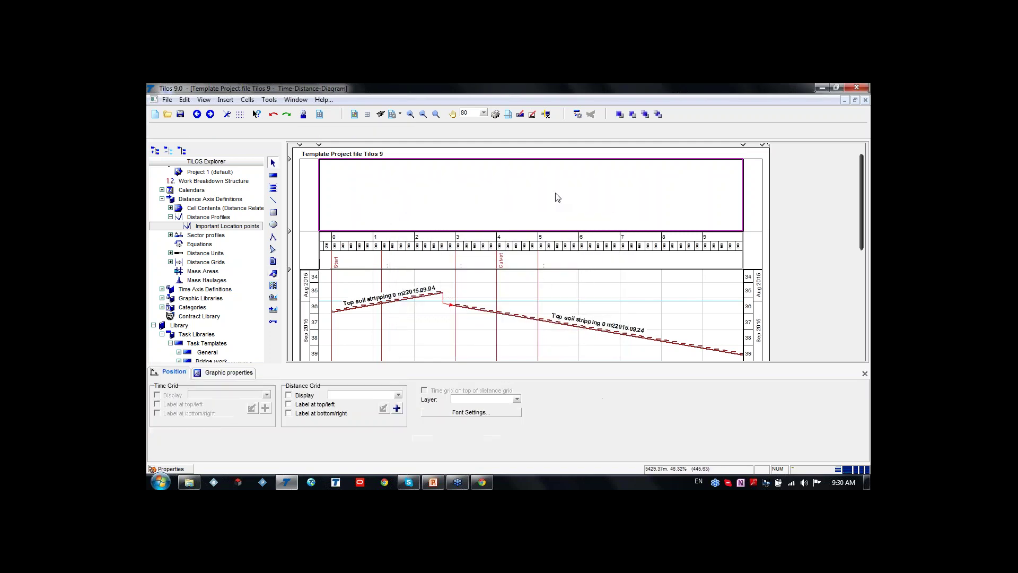
Insert the Star Green library graphic, about 158 by 23 mm, into the distance drawing cell, and delete it.
click(273, 273)
drag(362, 168, 553, 203)
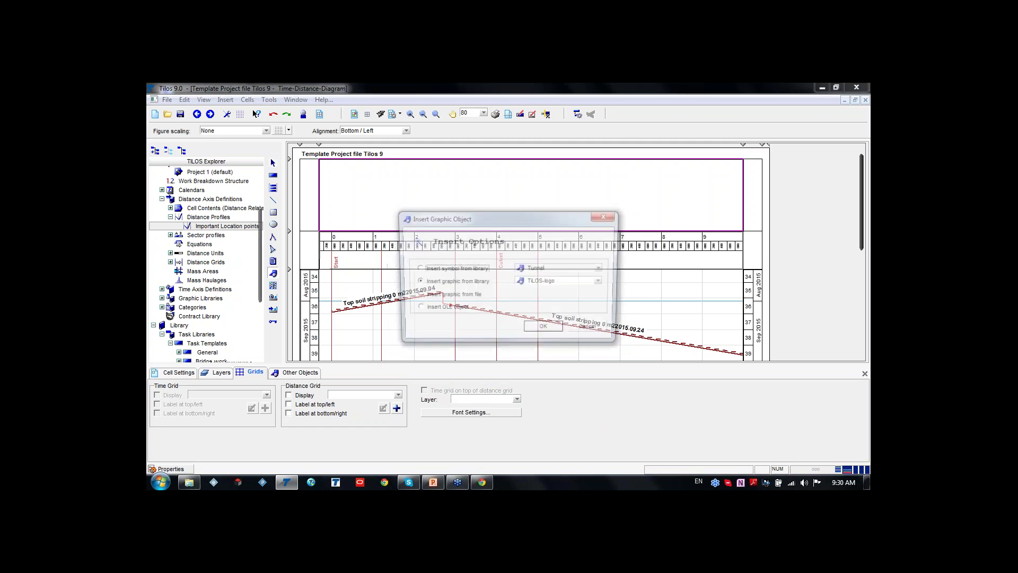
click(603, 282)
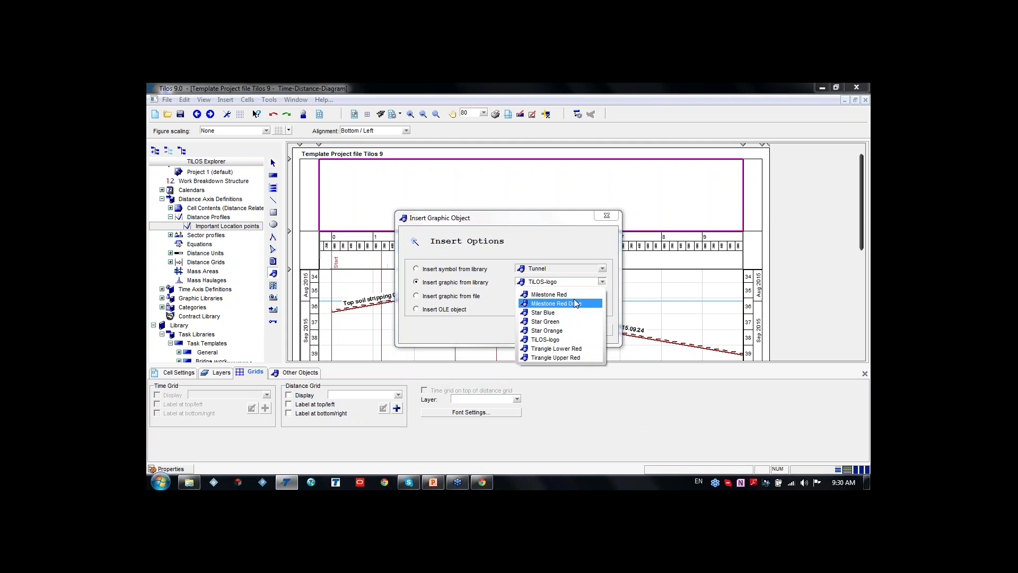
click(559, 321)
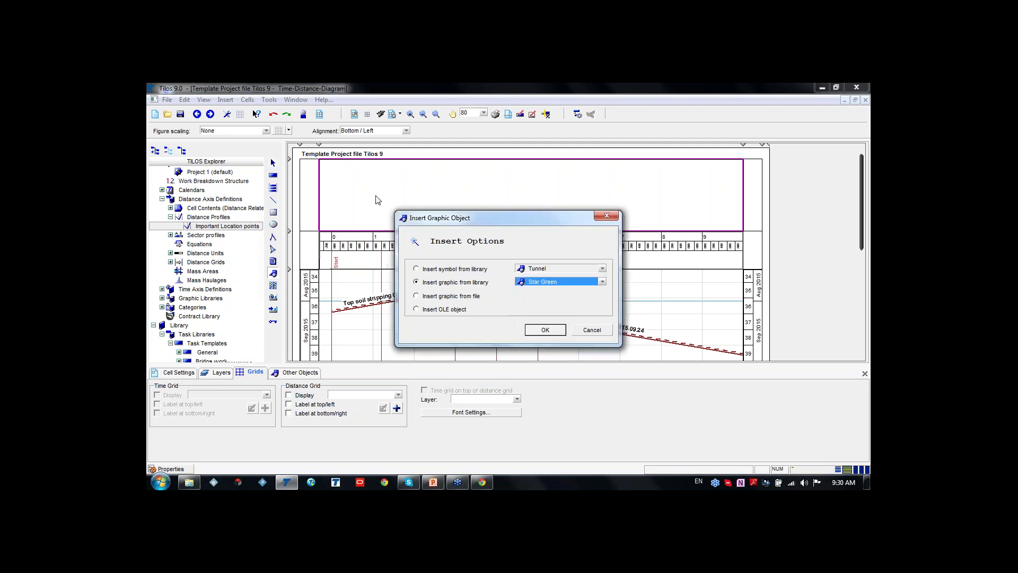
click(545, 330)
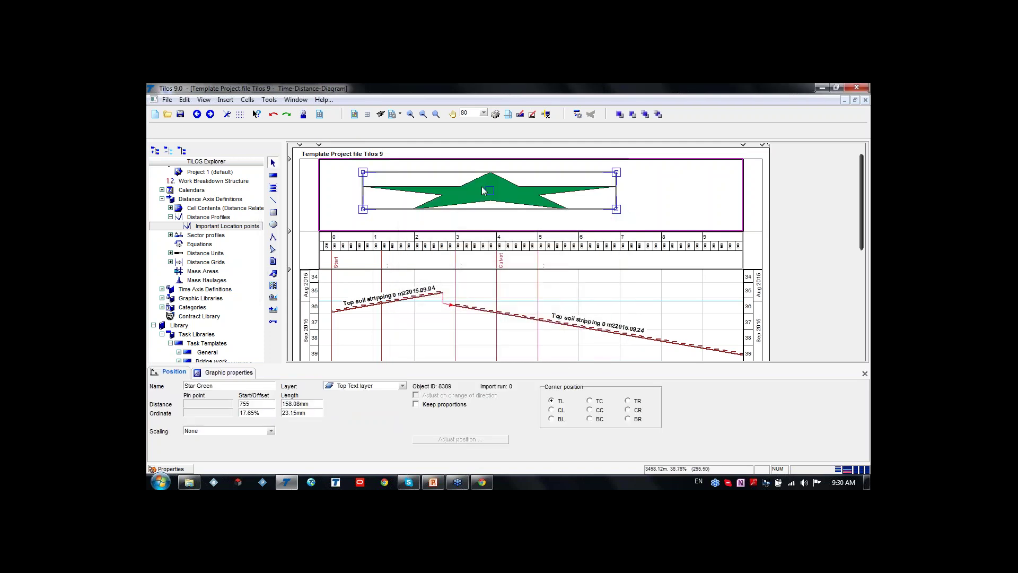
key(Delete)
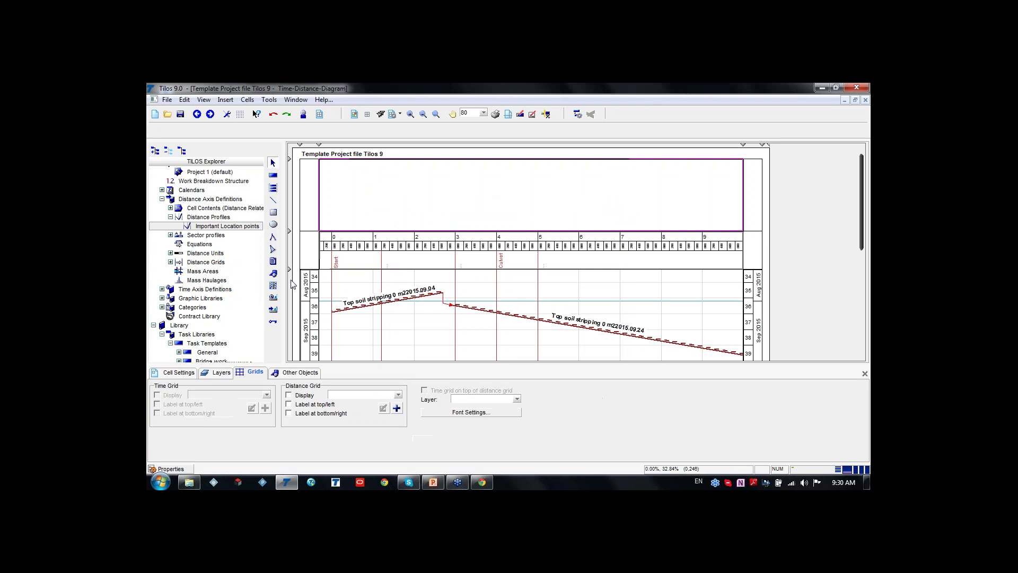
Start inserting a graphic object from a file into the empty distance drawing cell above the distance scale.
click(274, 277)
click(379, 188)
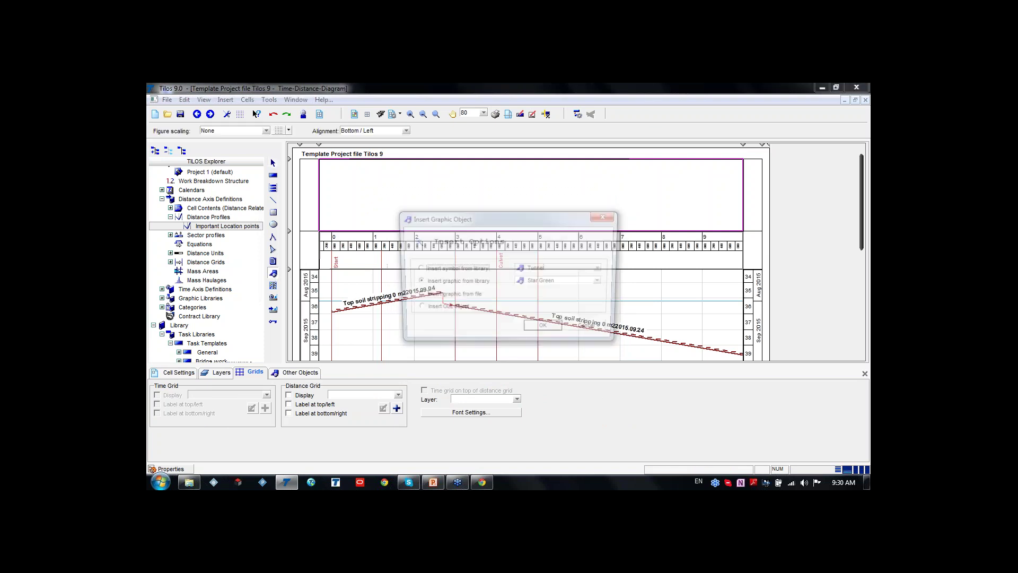
click(438, 296)
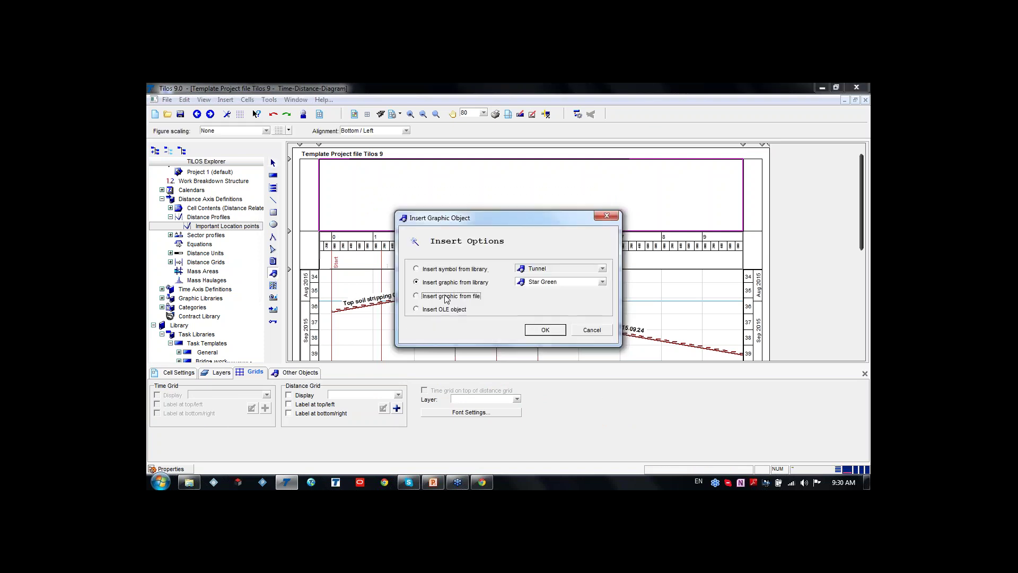
click(546, 329)
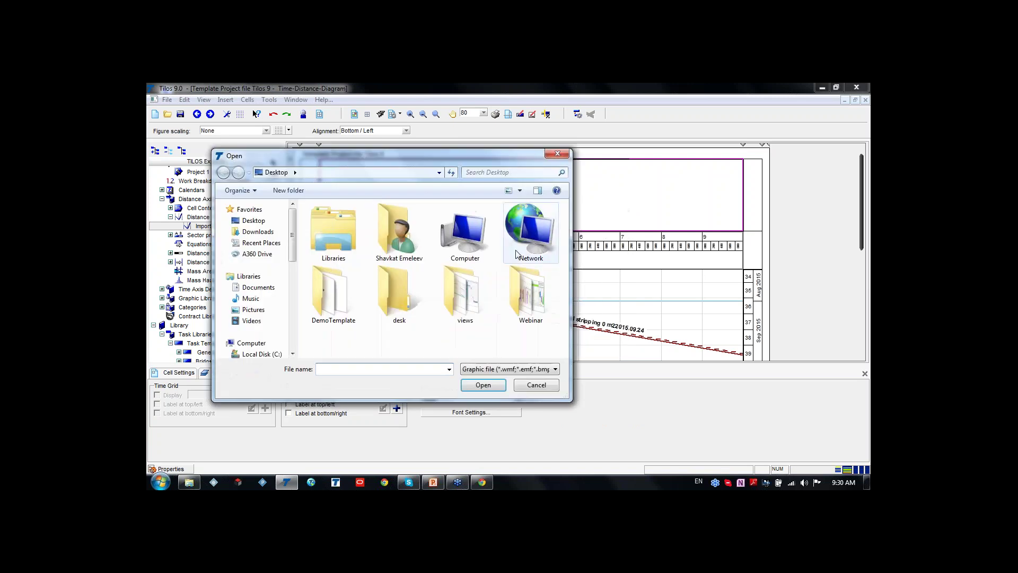
Browse for the graphic file in the folder C:\ProgramData\TILOS\TILOS9-Data\AddOn.
click(394, 300)
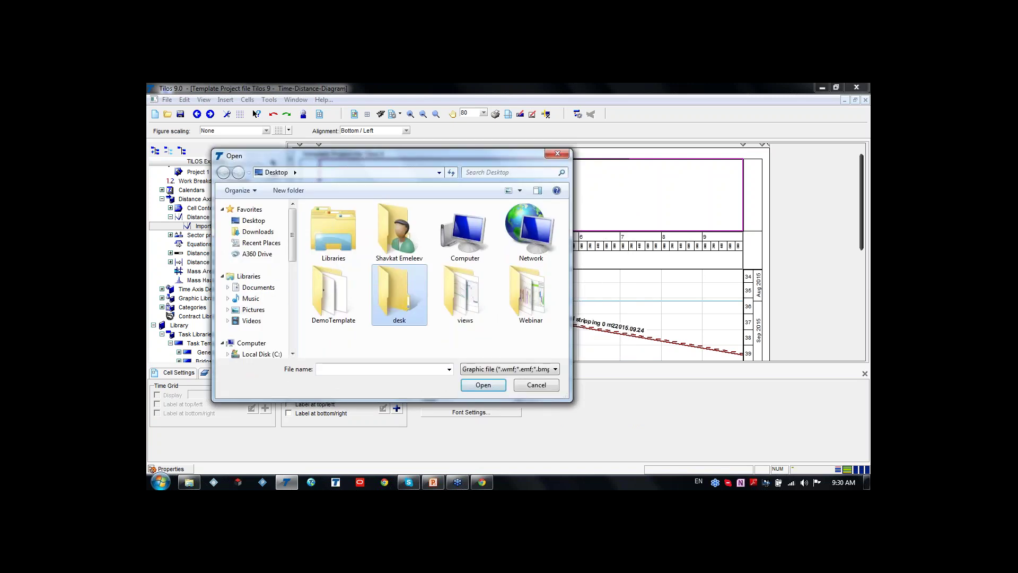
drag(290, 264, 291, 304)
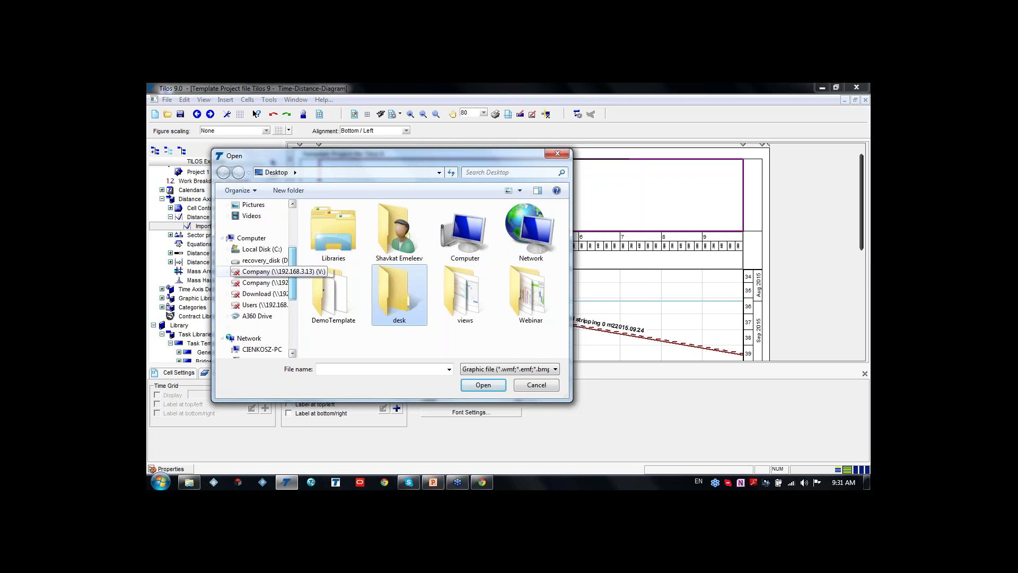
click(262, 249)
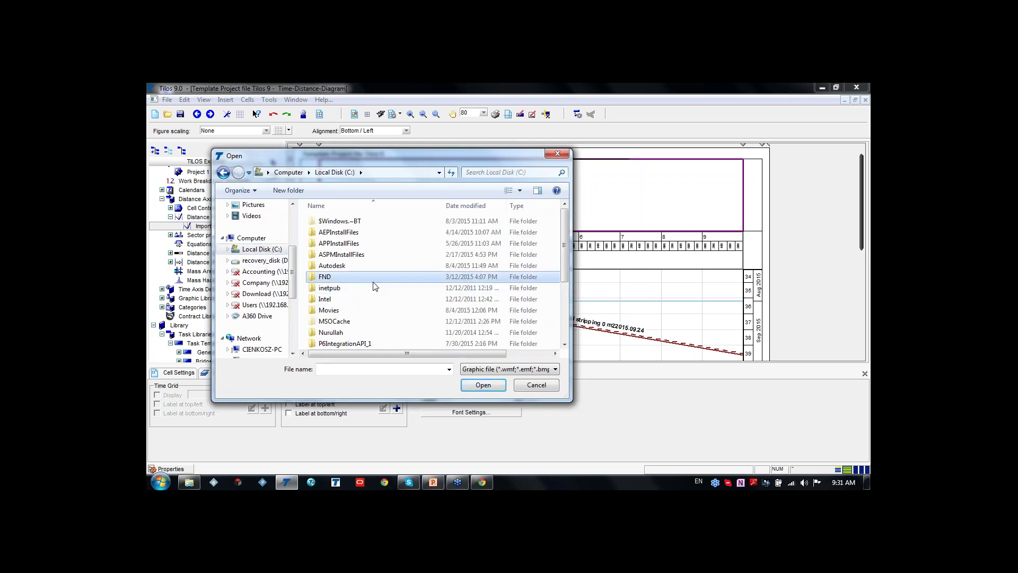
scroll(371, 287, down, 3)
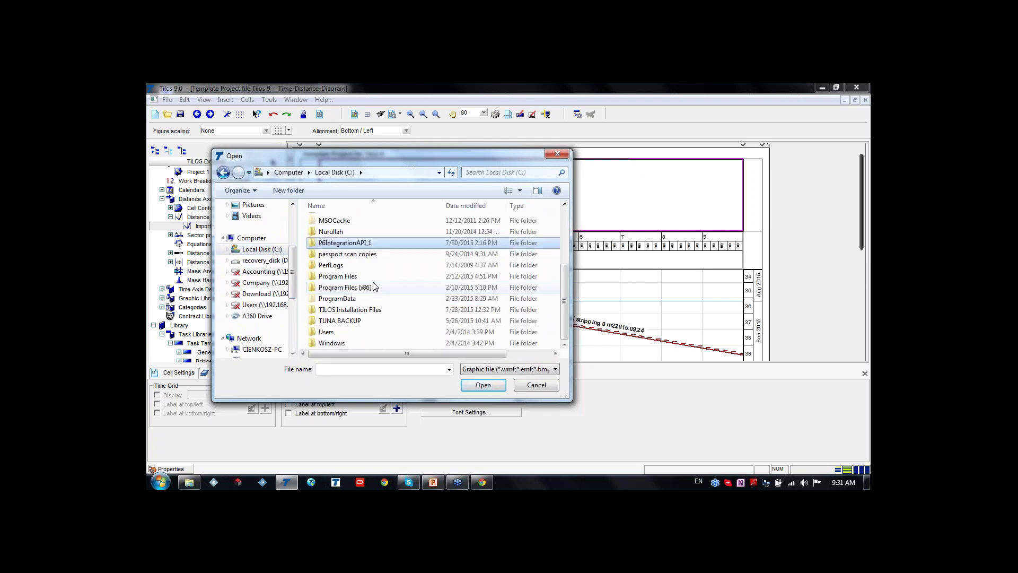
double_click(338, 286)
key(BackSpace)
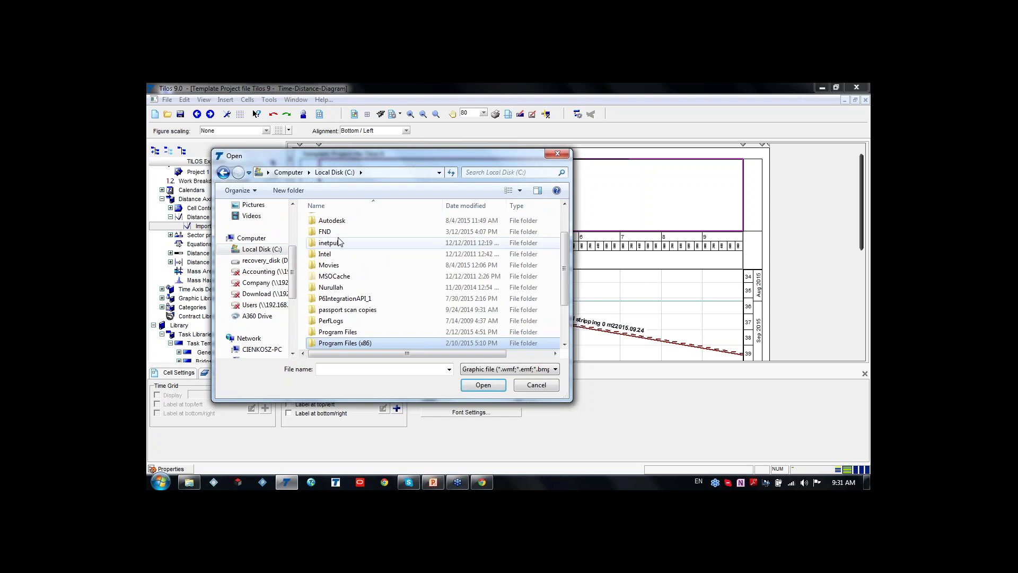
scroll(342, 317, down, 1)
double_click(341, 320)
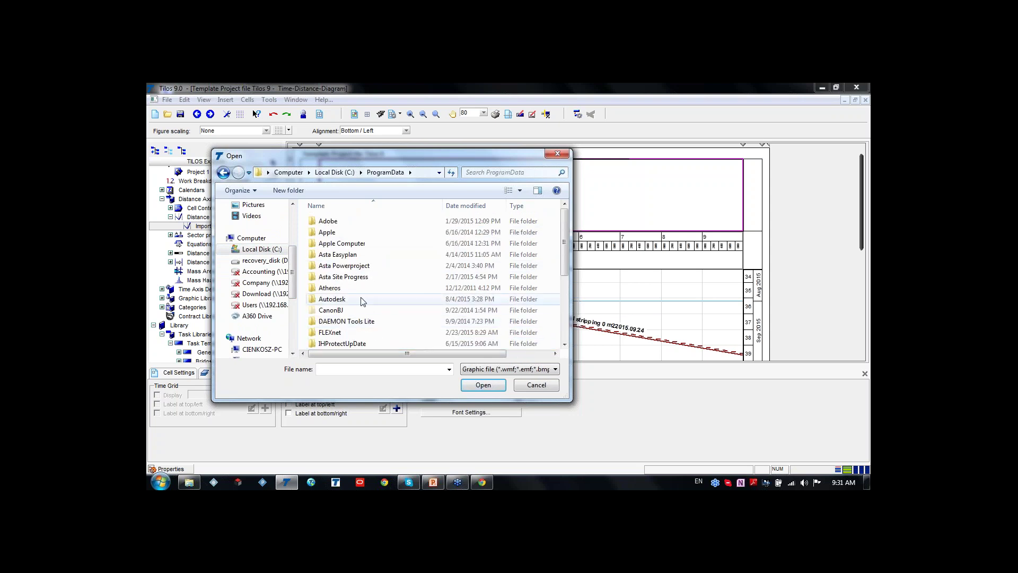
scroll(362, 301, down, 3)
scroll(363, 301, down, 1)
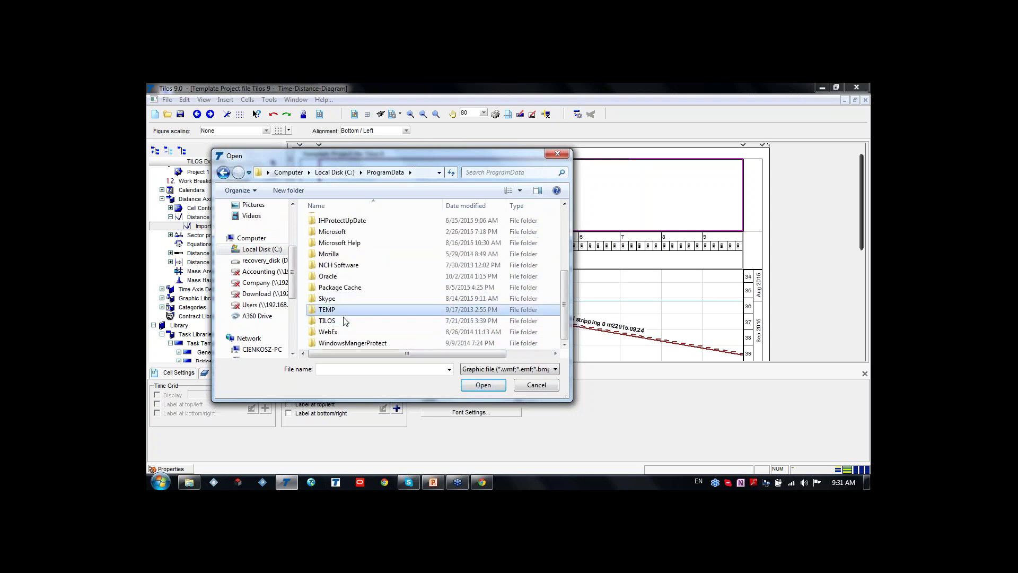
double_click(336, 320)
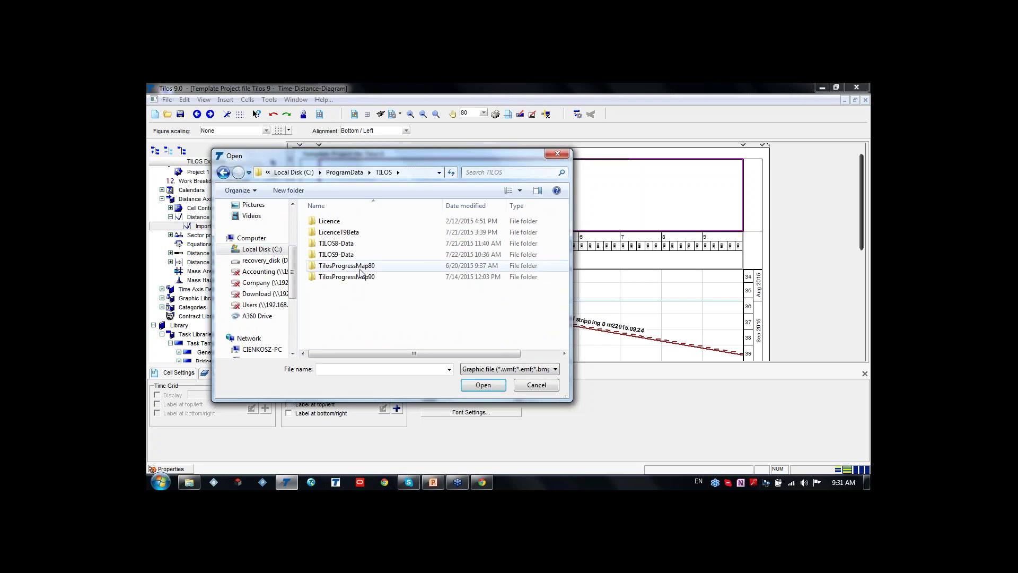
double_click(333, 254)
double_click(334, 221)
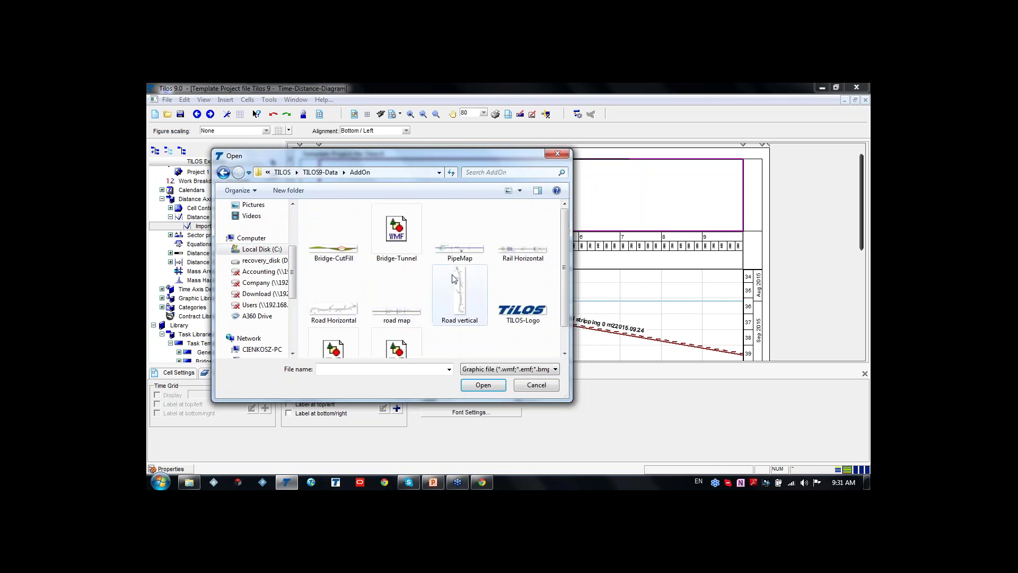
Insert the "road map" graphic file into the distance drawing cell, about 159 by 7 mm, and select it.
click(388, 316)
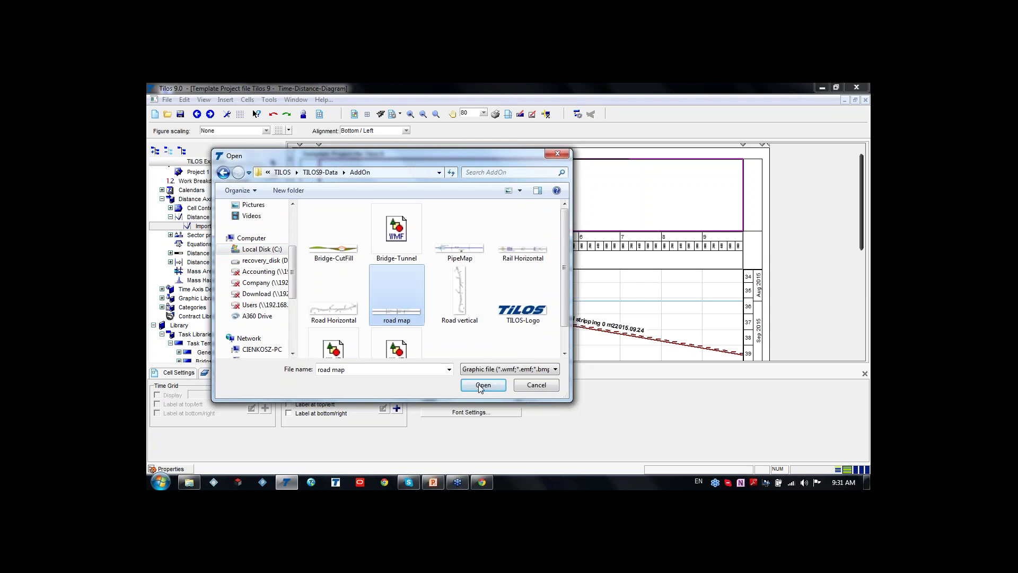
click(483, 385)
click(492, 191)
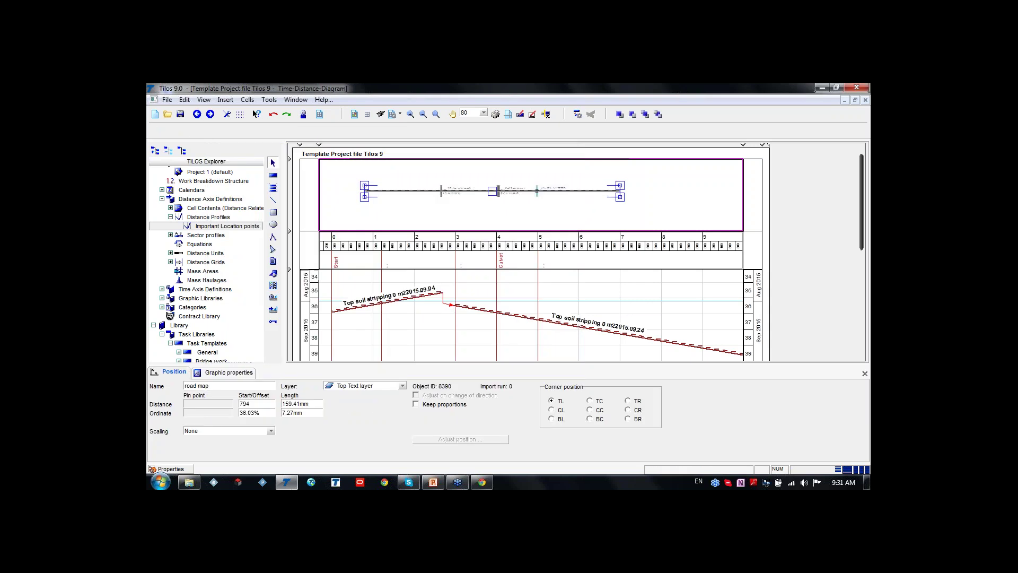
Enlarge the road map graphic to about 218 by 25 mm and move it so its start lies at about 590.
drag(620, 196, 710, 227)
drag(539, 205, 529, 191)
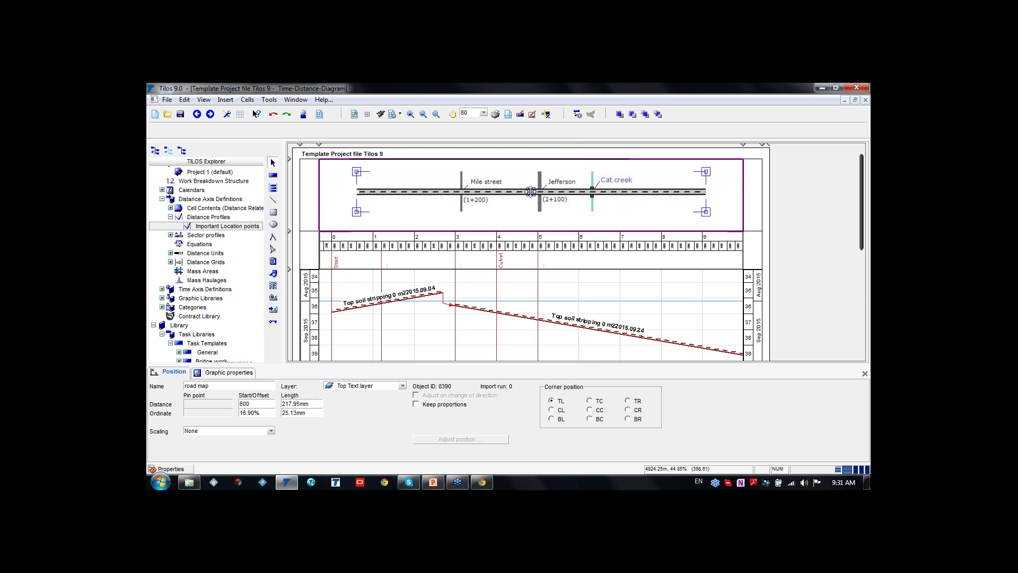
click(513, 213)
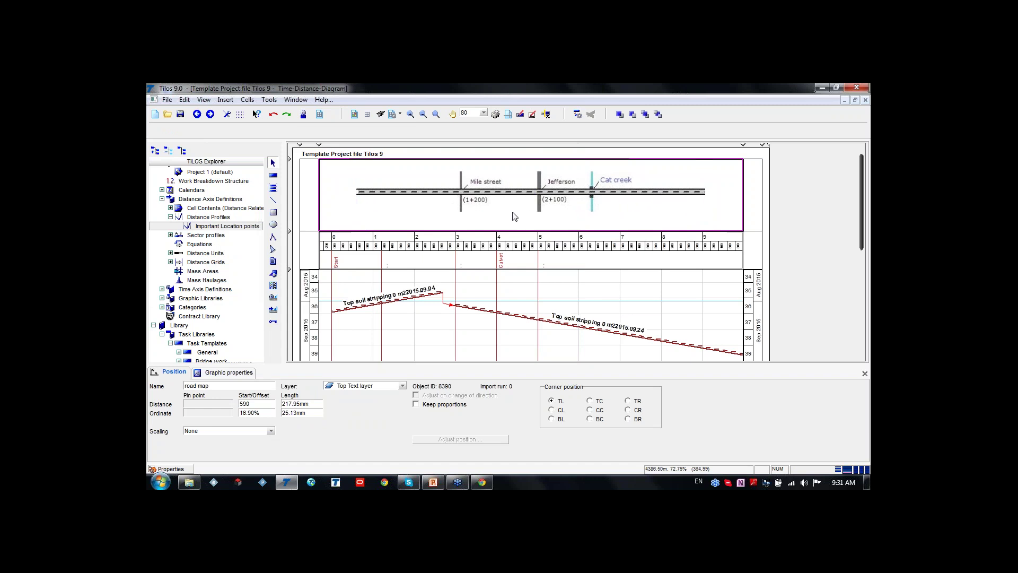
Set the scaling of the road map graphic to Both axes.
click(457, 205)
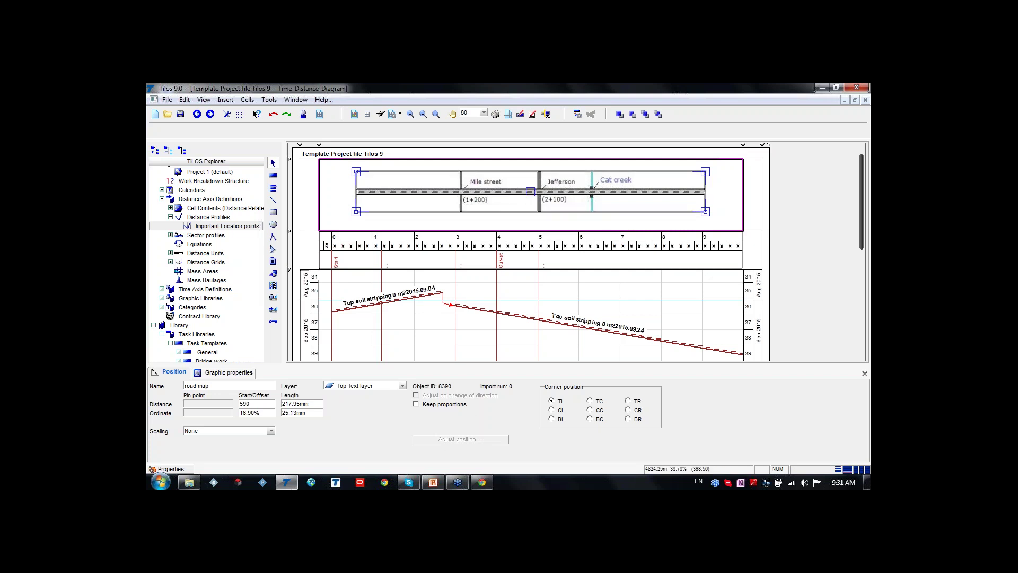
click(271, 430)
click(212, 402)
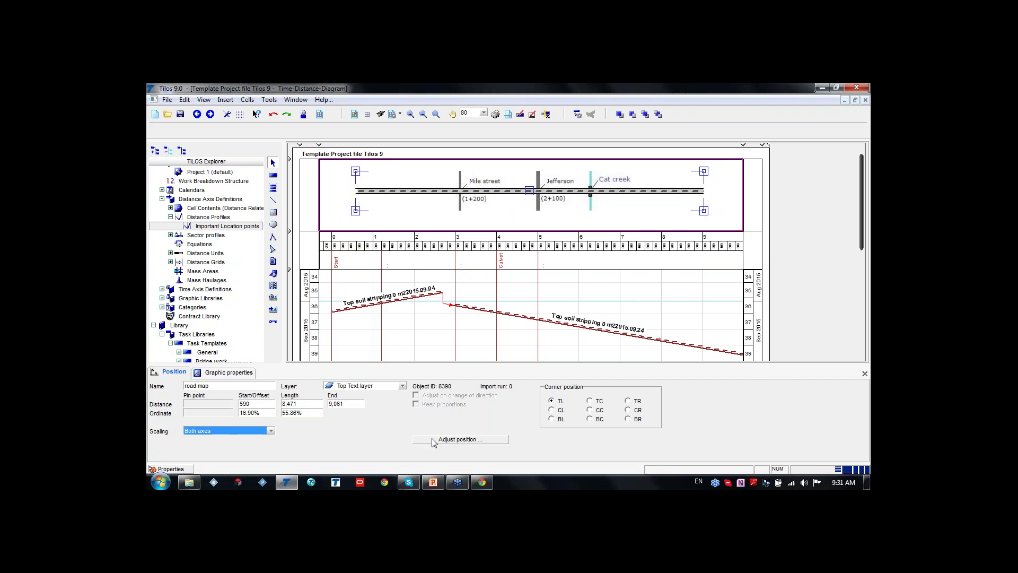
Adjust the road map's position using the area from Mile street to Jefferson, with start distance 3000 and end distance 4000.
click(466, 440)
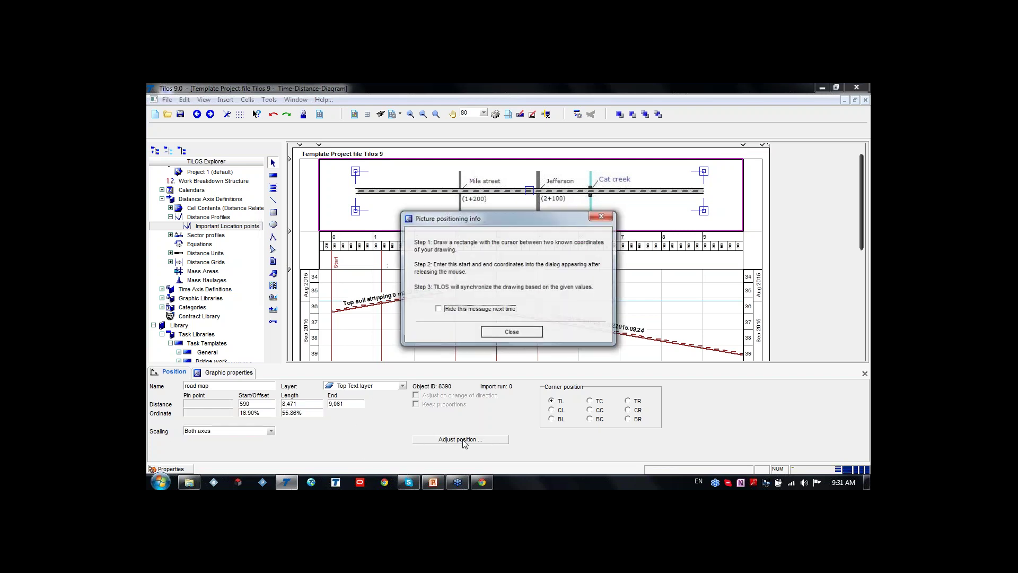
click(510, 332)
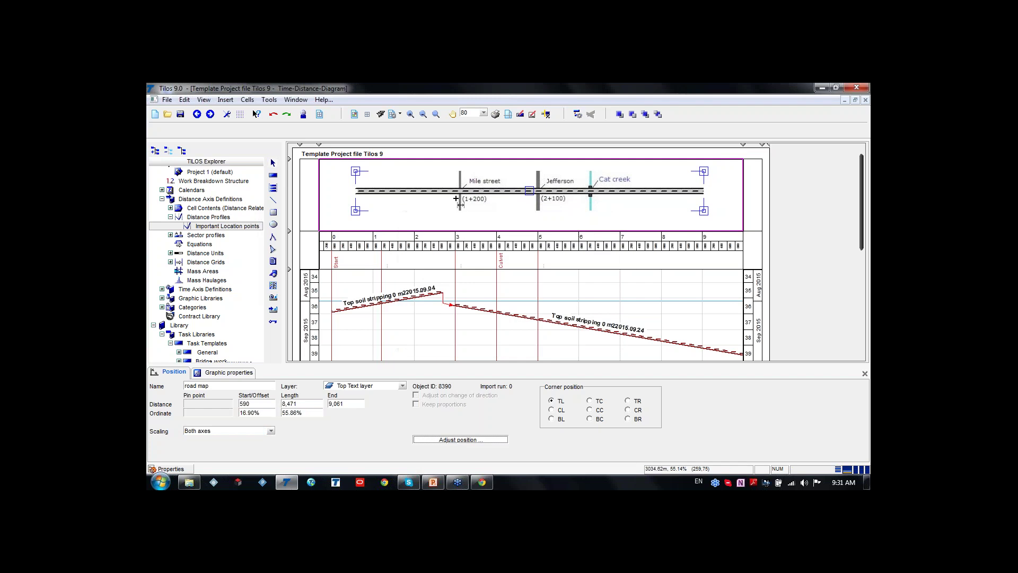
drag(462, 195, 537, 211)
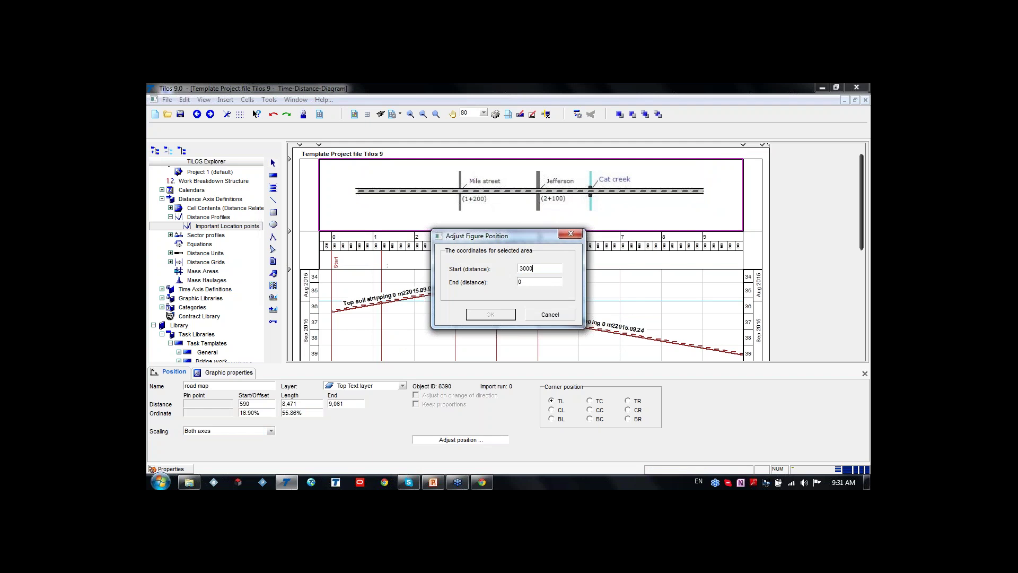
drag(527, 240, 641, 224)
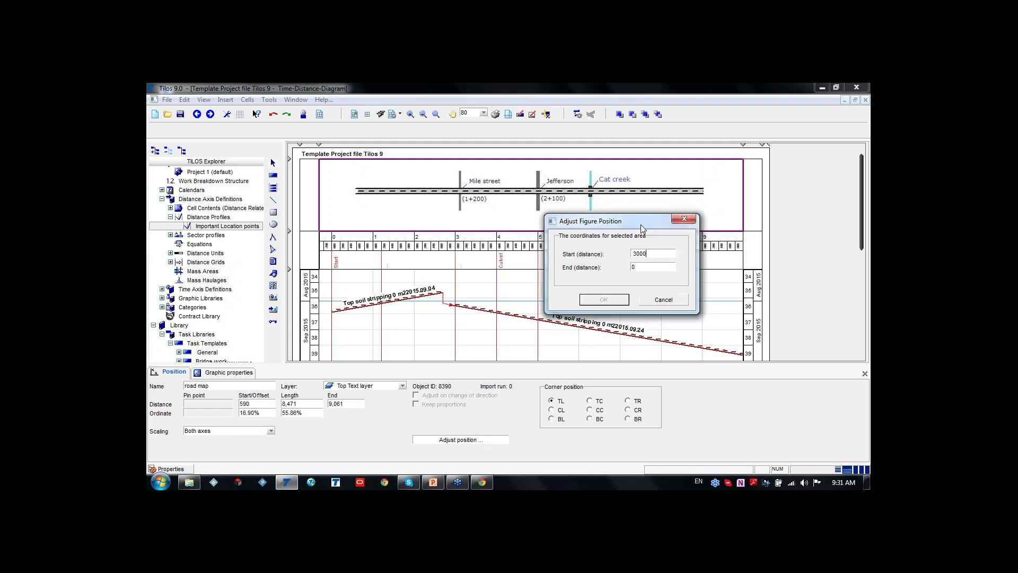
key(Tab)
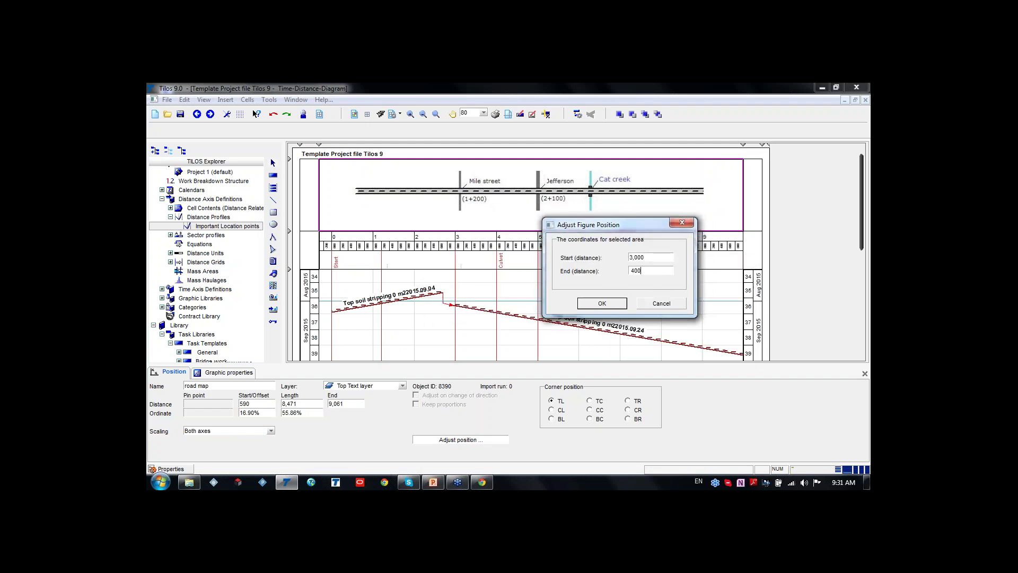
click(602, 303)
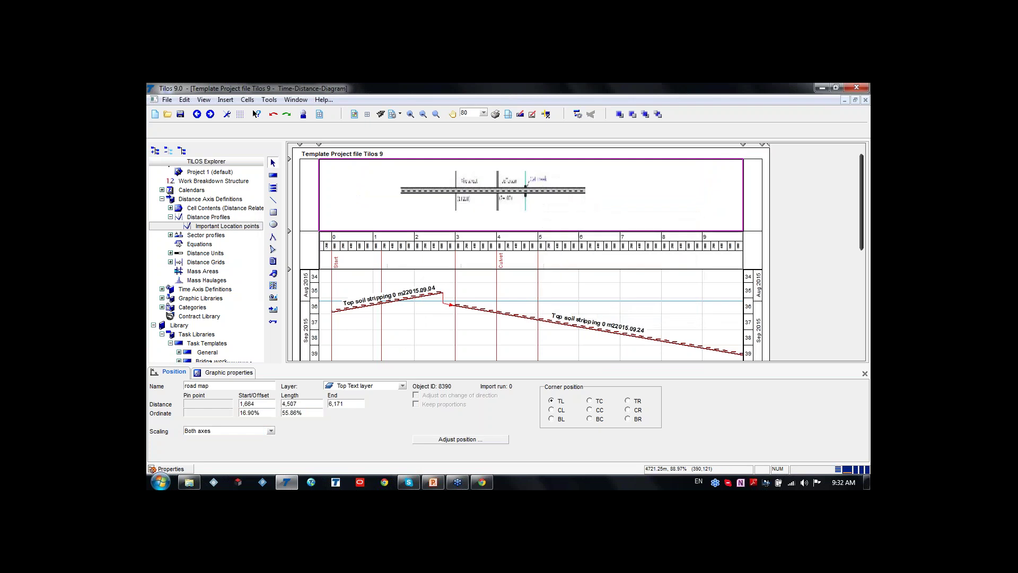
Examine how Mile street and Jefferson on the road map line up with the distance scale and the location point lines.
scroll(505, 212, up, 1)
scroll(504, 212, up, 10)
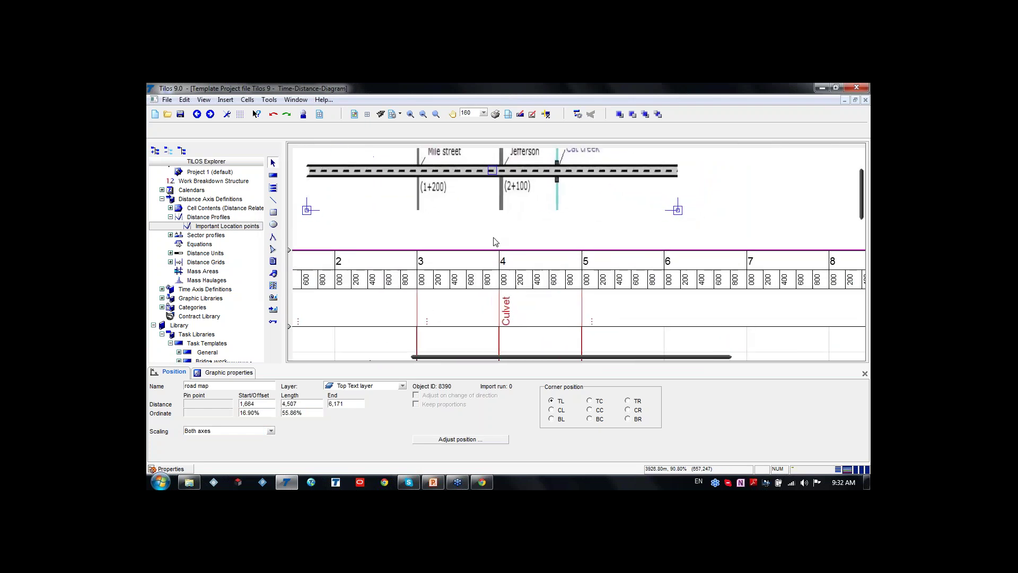
scroll(475, 236, down, 3)
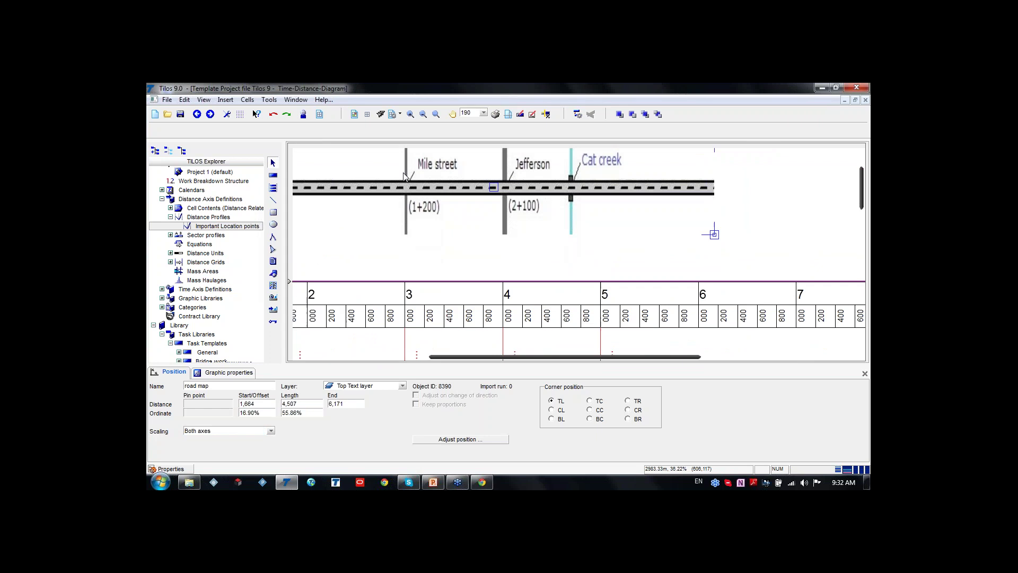
scroll(406, 190, up, 2)
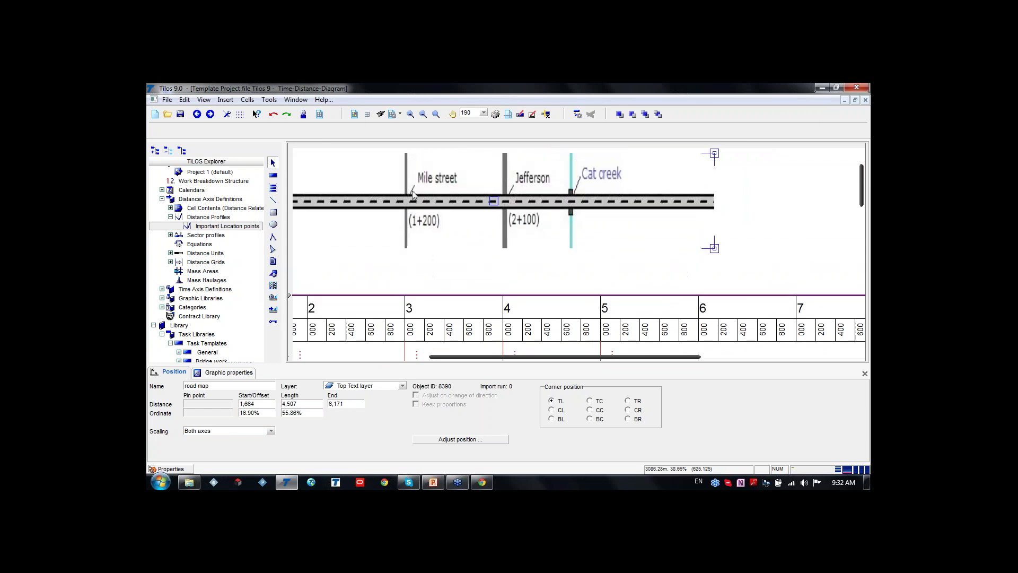
scroll(409, 230, down, 1)
scroll(408, 233, down, 2)
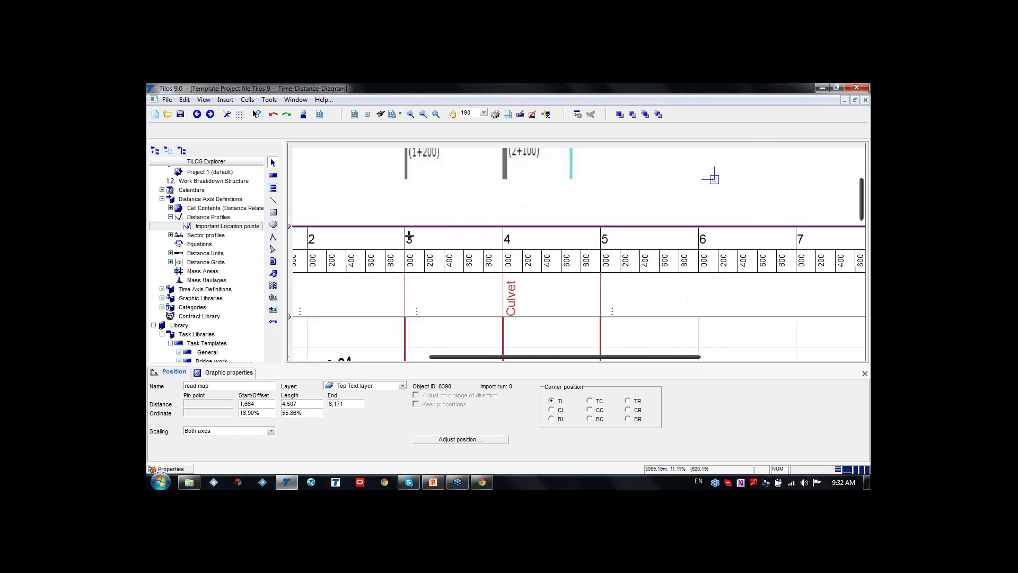
scroll(474, 242, up, 2)
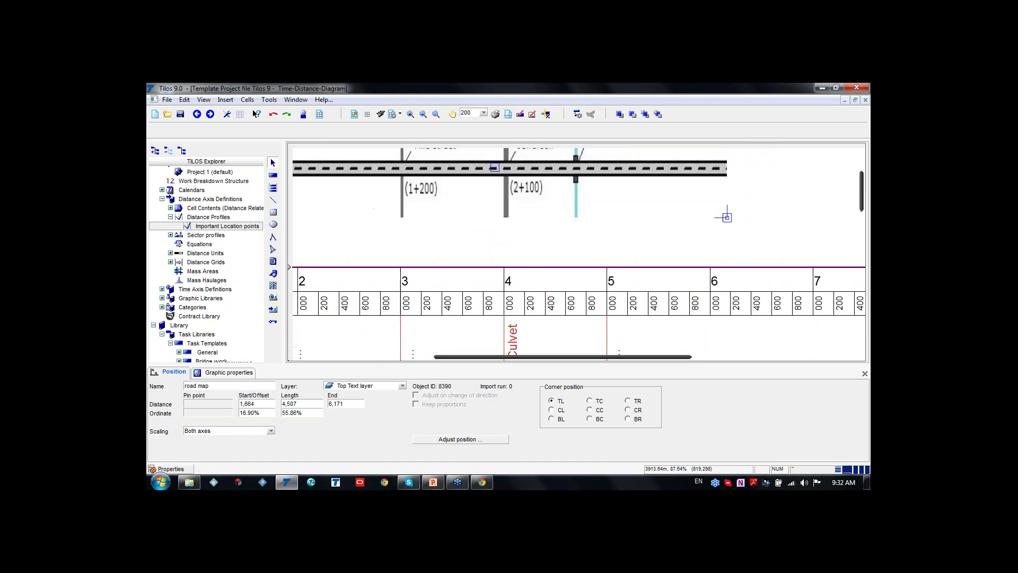
scroll(494, 188, up, 2)
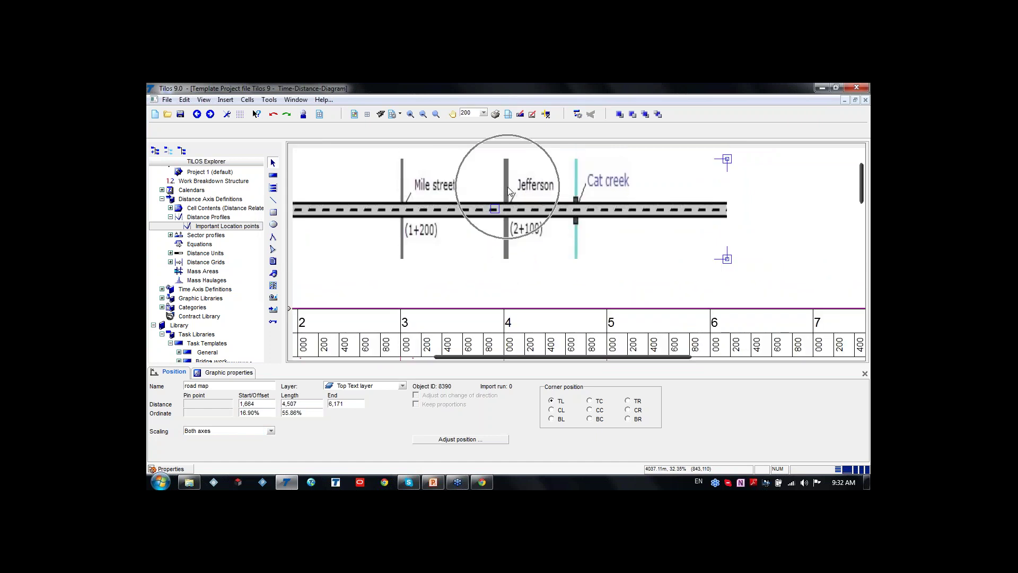
scroll(513, 196, down, 5)
scroll(511, 177, down, 1)
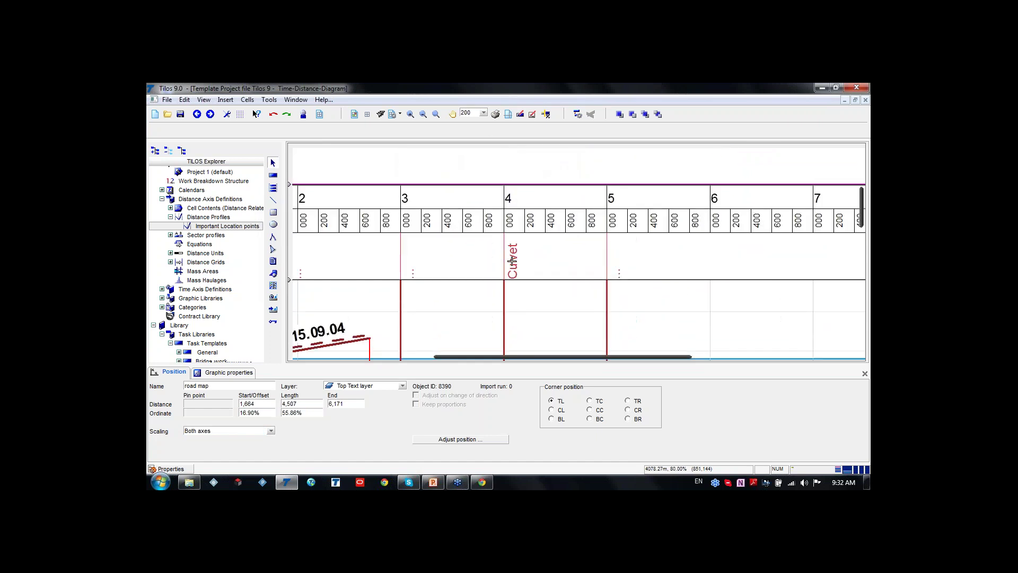
click(510, 266)
scroll(506, 243, up, 5)
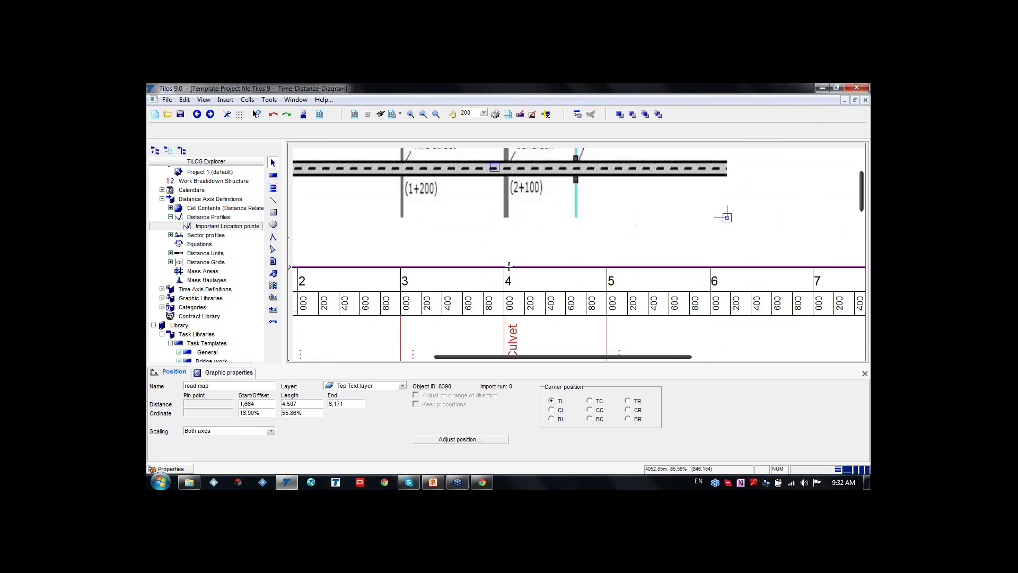
Stretch the road map picture above the distance axis to a length of about 7,160, ending at about 8,820.
scroll(505, 237, down, 3)
scroll(506, 274, down, 3)
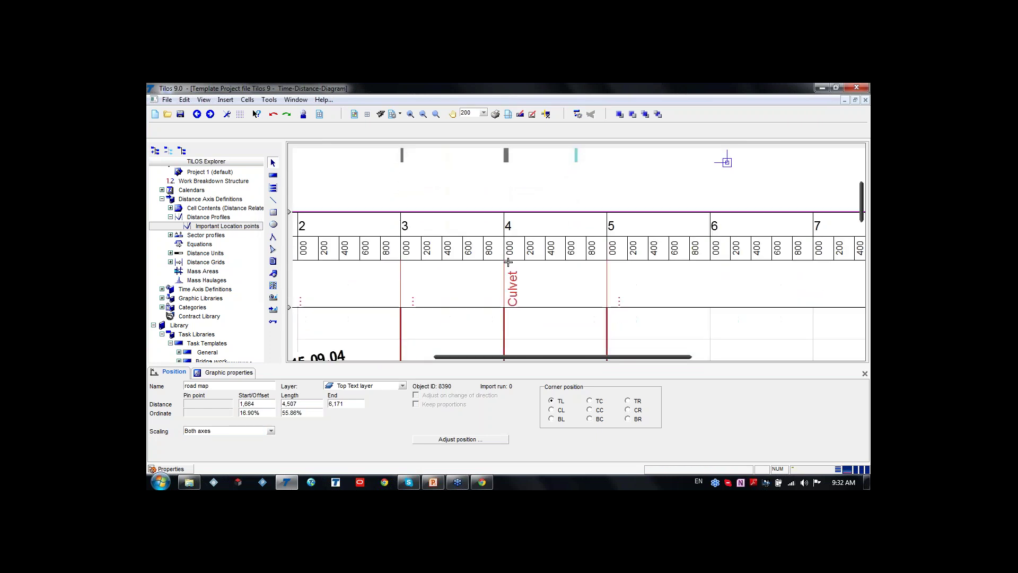
click(509, 286)
scroll(509, 286, up, 4)
scroll(509, 286, up, 1)
scroll(509, 286, down, 4)
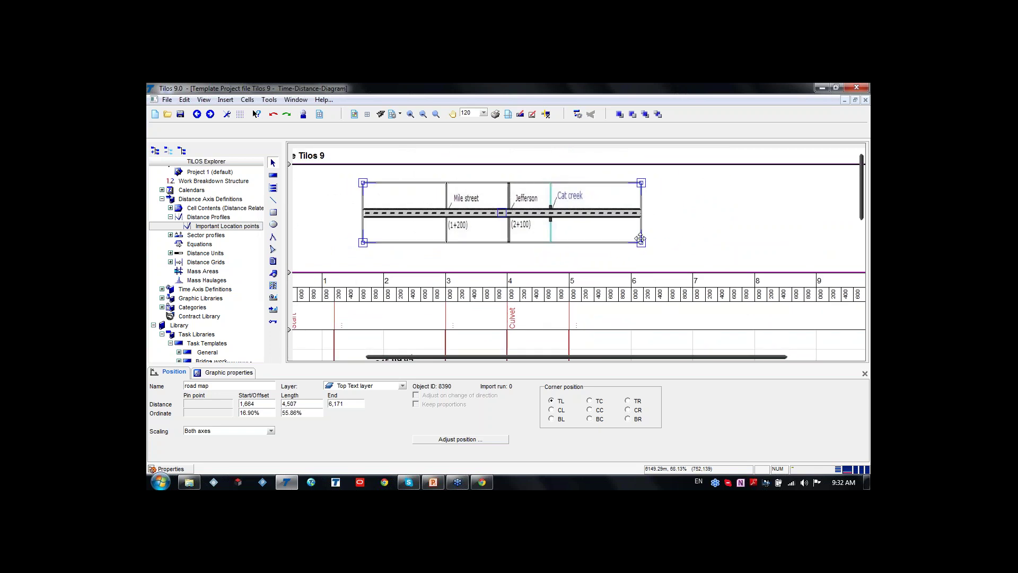
drag(641, 242, 805, 249)
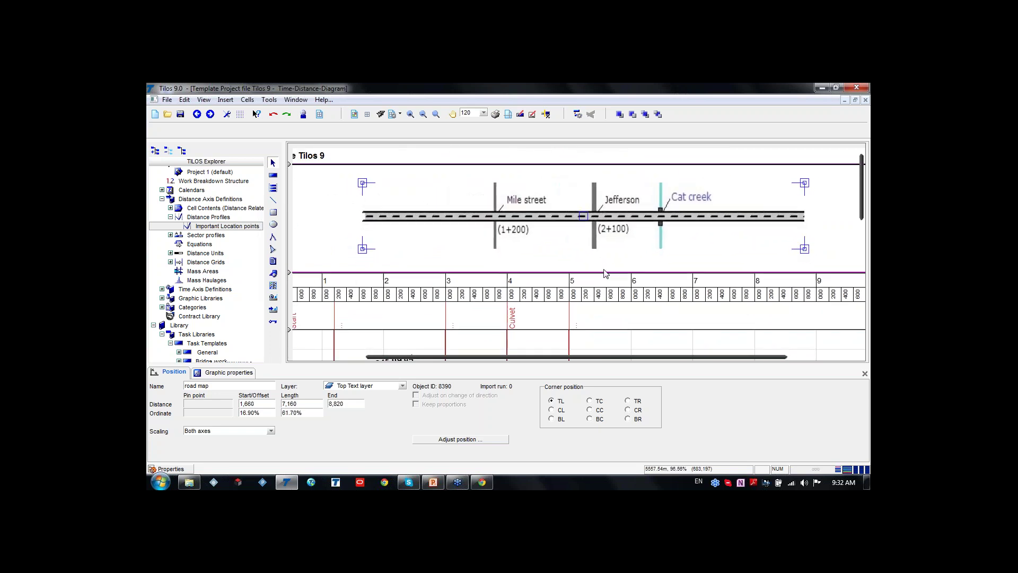
scroll(570, 286, down, 3)
click(618, 253)
scroll(598, 257, down, 4)
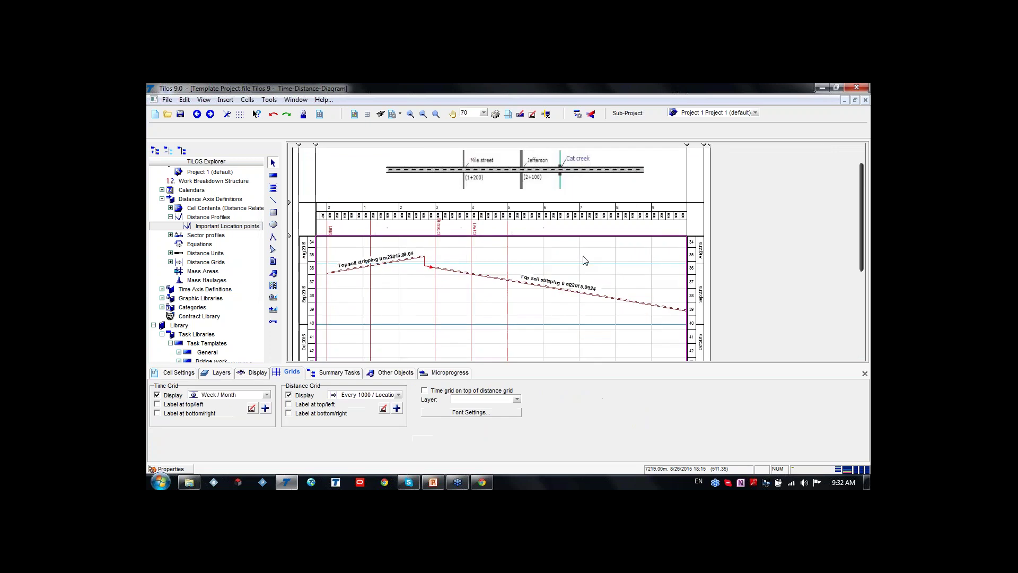
Close the Tilos template project and return to the desktop.
scroll(479, 282, down, 1)
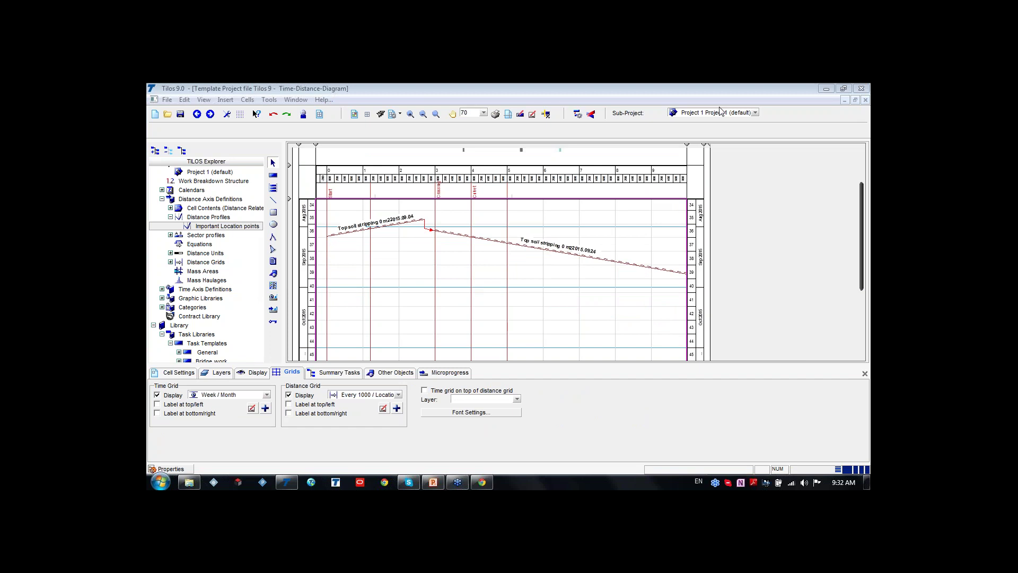
click(502, 295)
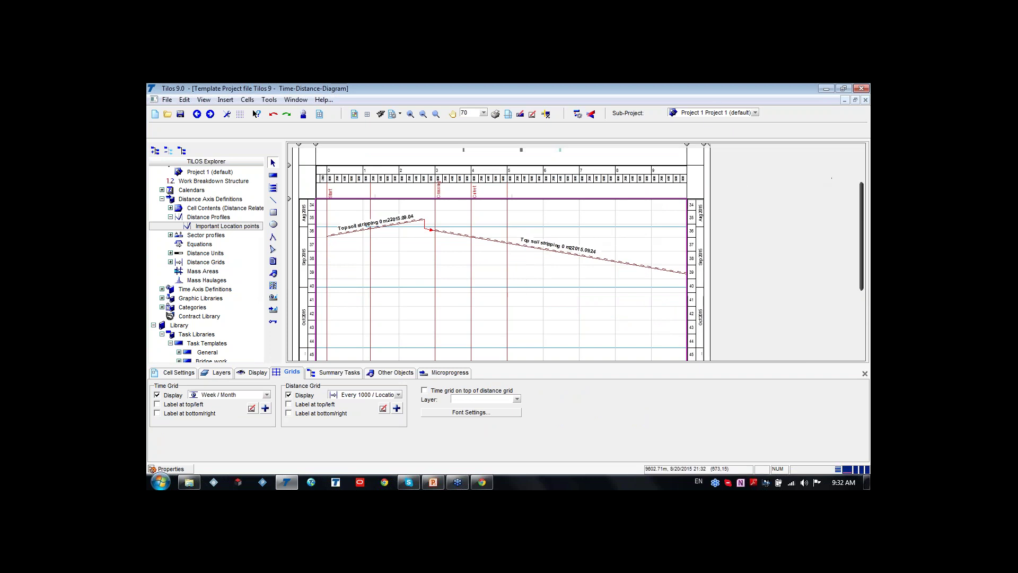
click(861, 89)
click(535, 309)
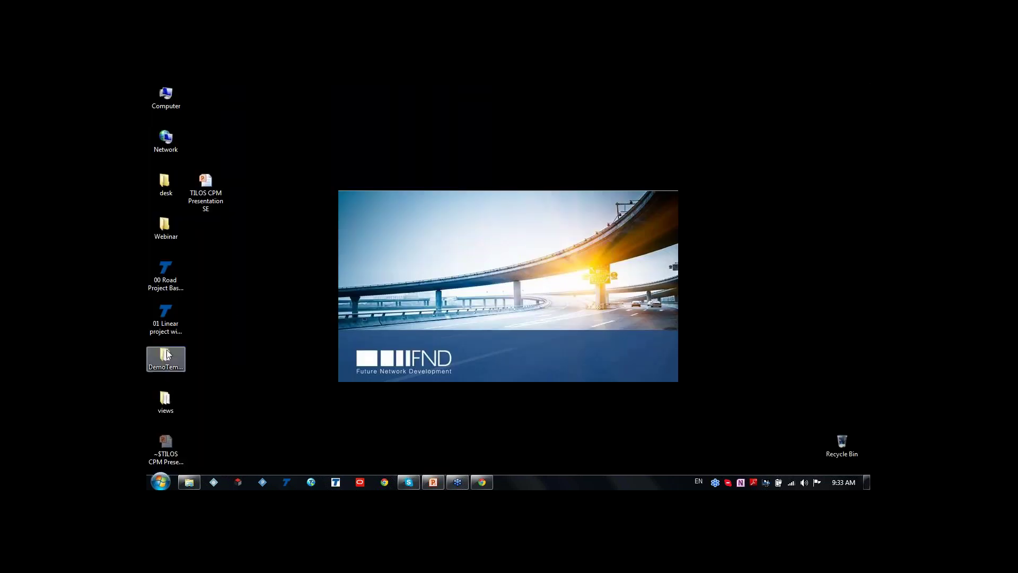
Open the 07 Western High-Speed Diameter Project, Russia PDF from the desktop's Webinar folder in a maximized Adobe Reader window.
double_click(167, 354)
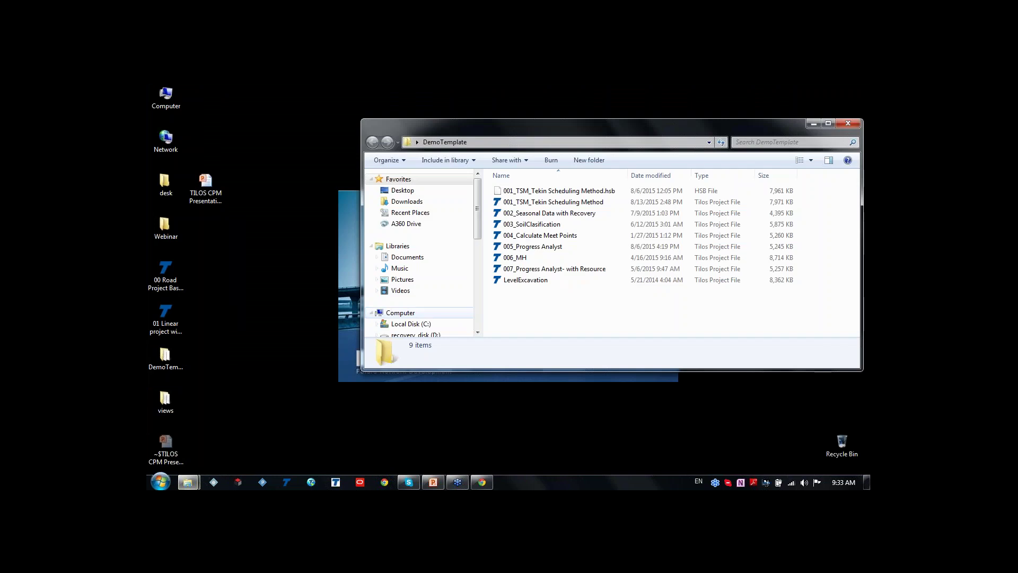
click(852, 123)
double_click(166, 223)
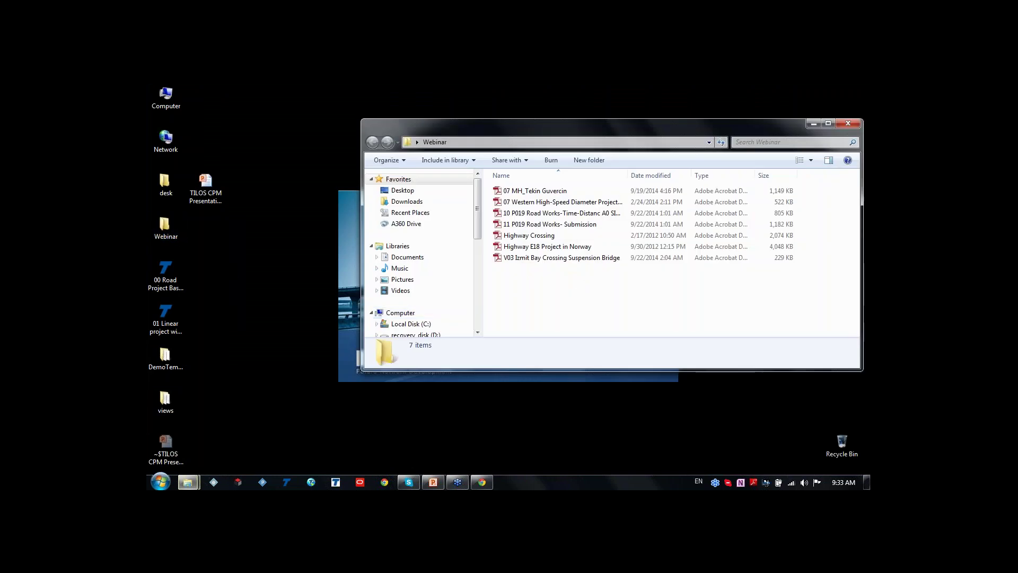
click(534, 204)
double_click(534, 205)
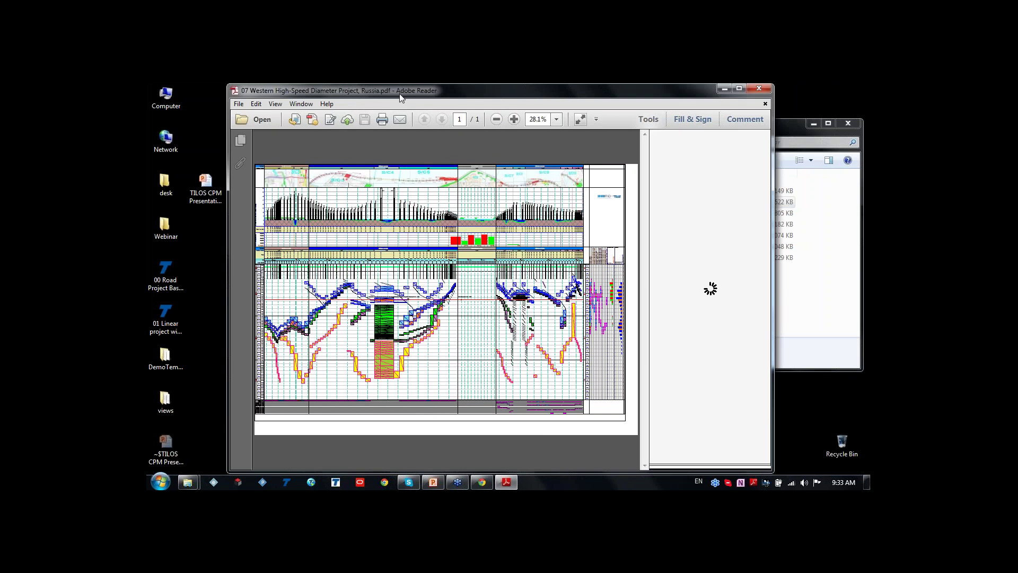
drag(399, 93, 320, 93)
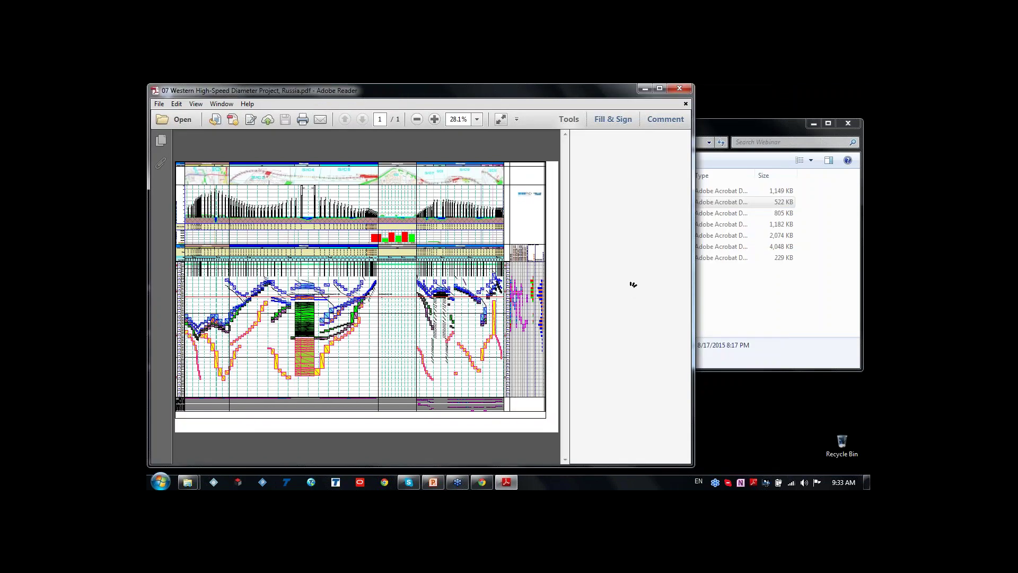
click(660, 88)
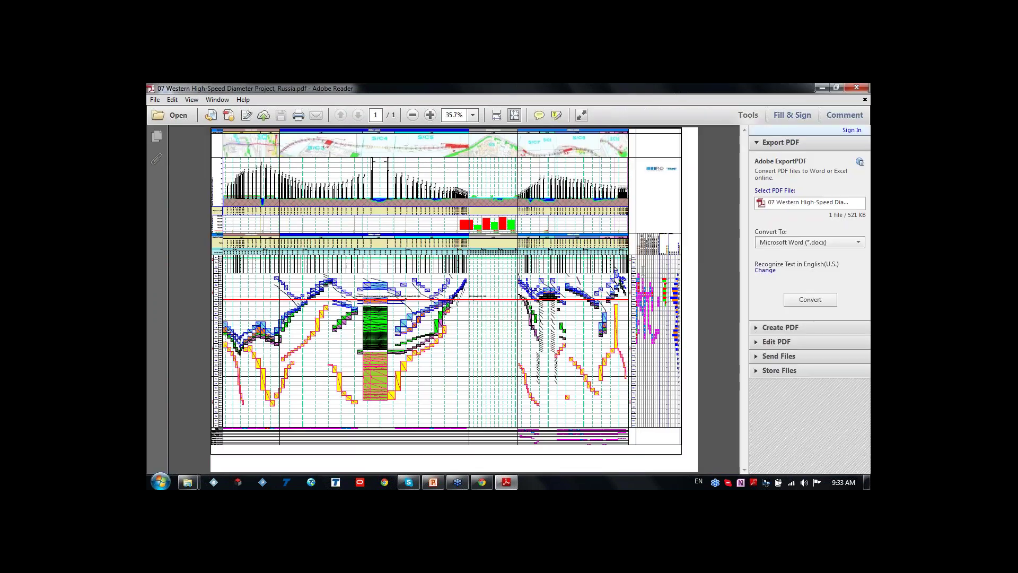
Examine the route map, pier elevation profile, cut-and-fill histogram and time-distance schedule, starting from the onshore sectors.
scroll(223, 166, up, 5)
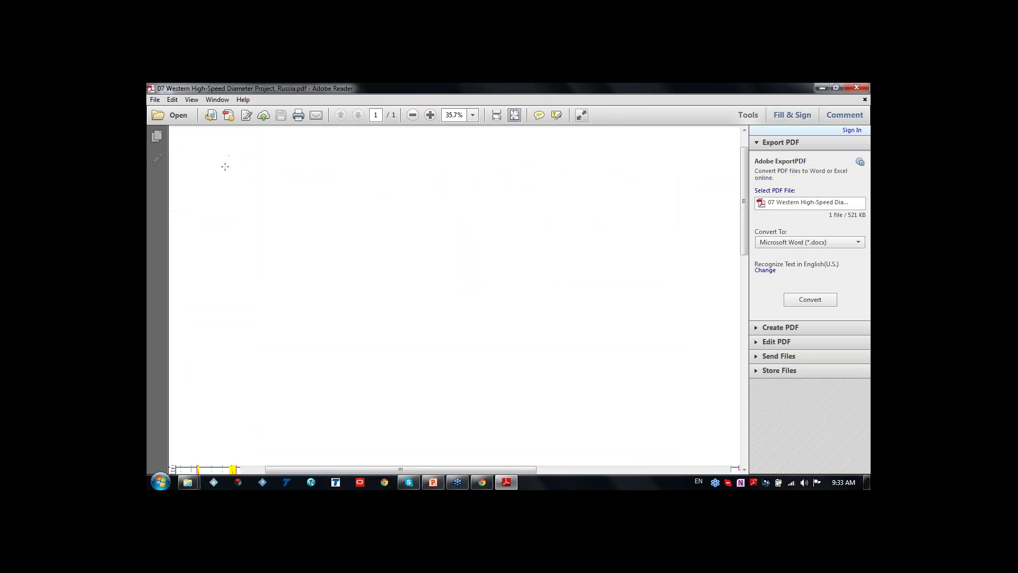
scroll(399, 265, up, 2)
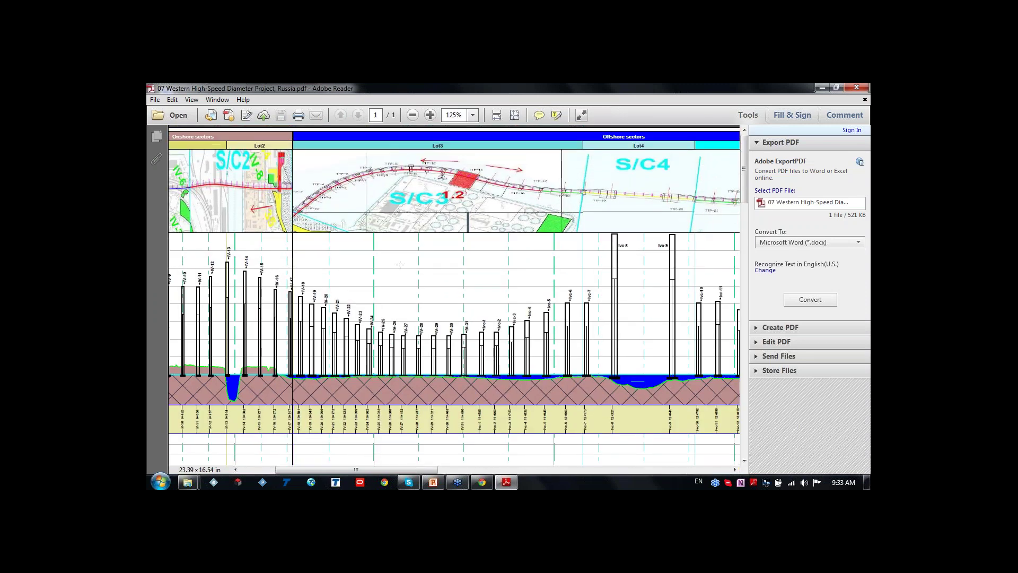
scroll(253, 153, left, 3)
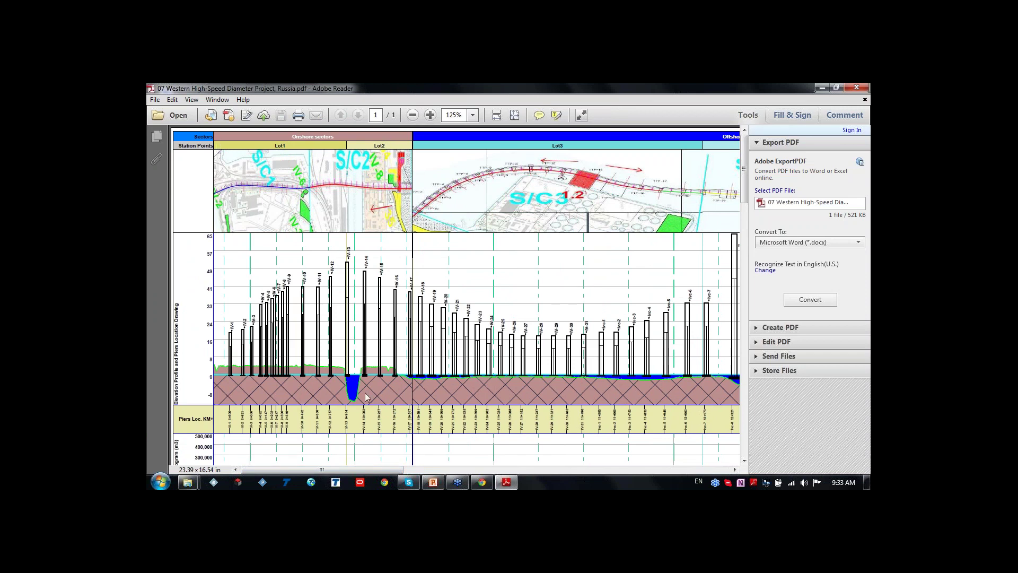
scroll(364, 393, down, 2)
scroll(271, 341, down, 6)
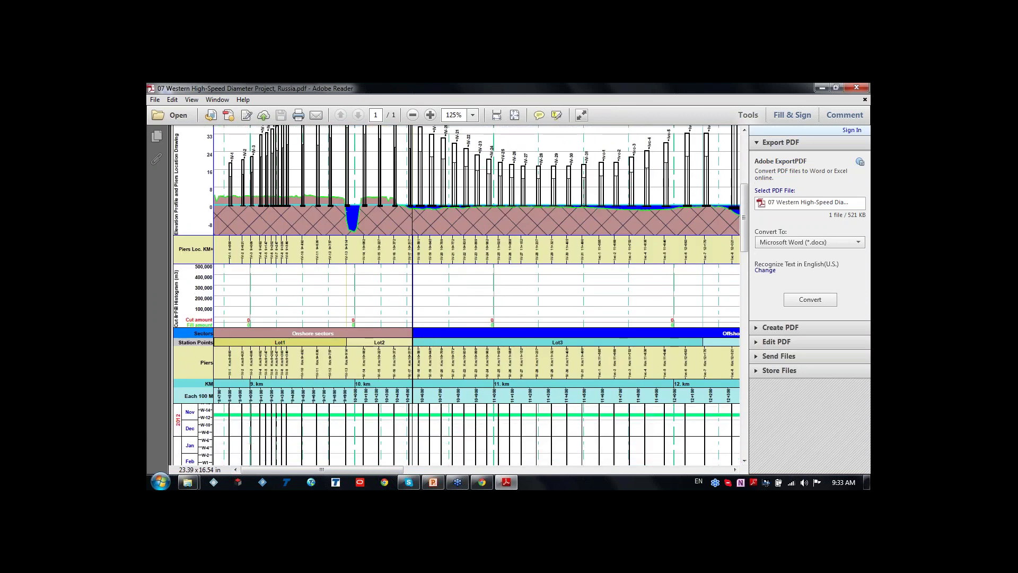
scroll(322, 317, down, 5)
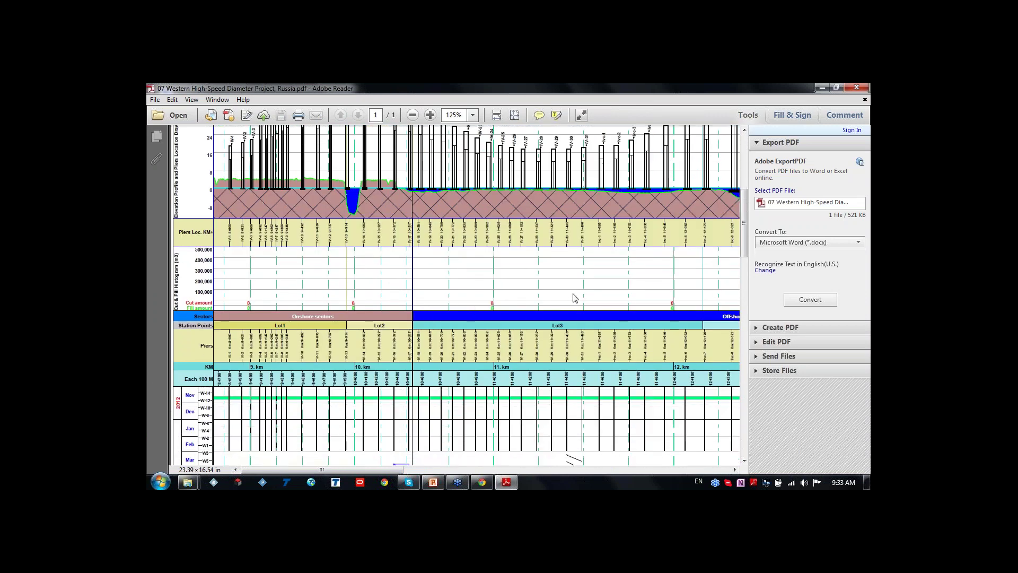
scroll(335, 396, down, 6)
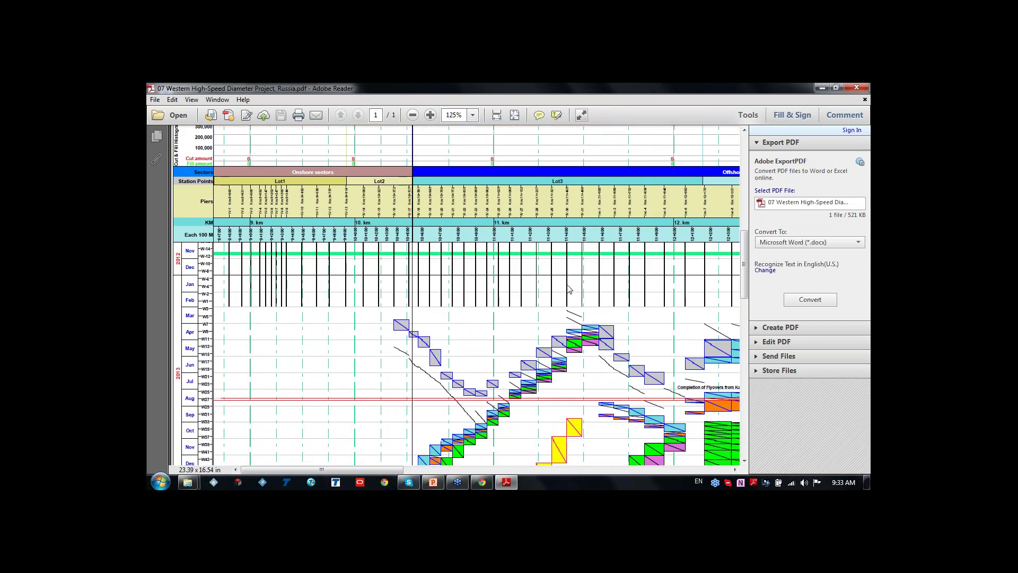
scroll(385, 272, down, 1)
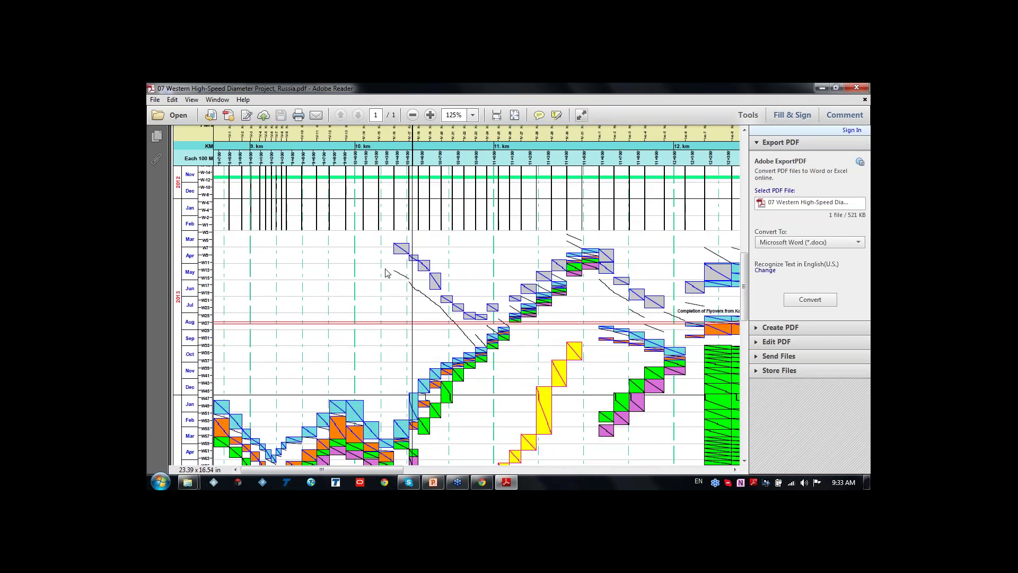
scroll(334, 262, down, 3)
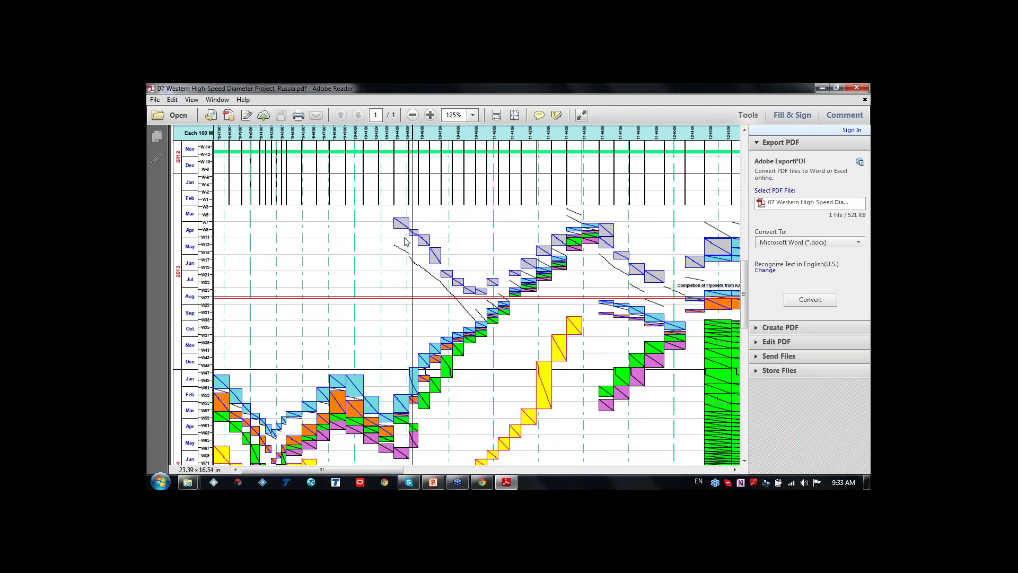
scroll(491, 281, down, 8)
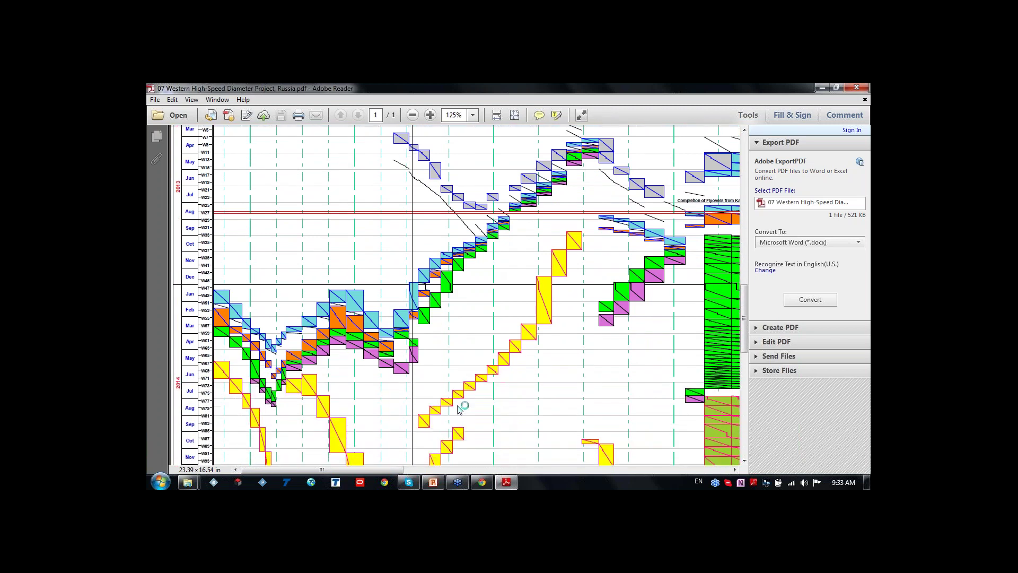
Examine the excavator, formwork, resource effort and materials columns beside the schedule at the end of the route.
drag(367, 470, 693, 467)
scroll(632, 467, up, 2)
scroll(693, 467, up, 1)
scroll(458, 295, up, 8)
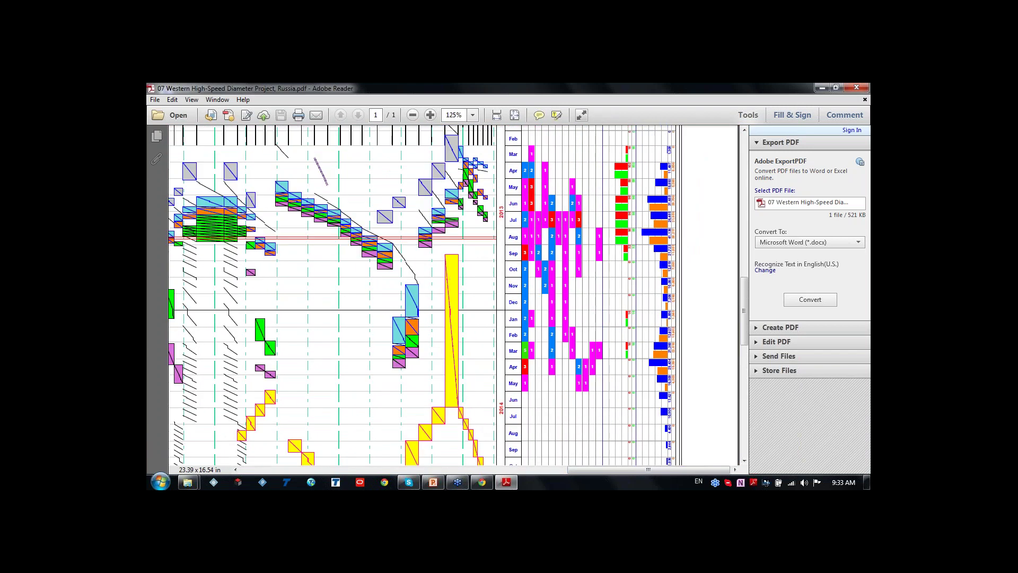
scroll(493, 313, up, 3)
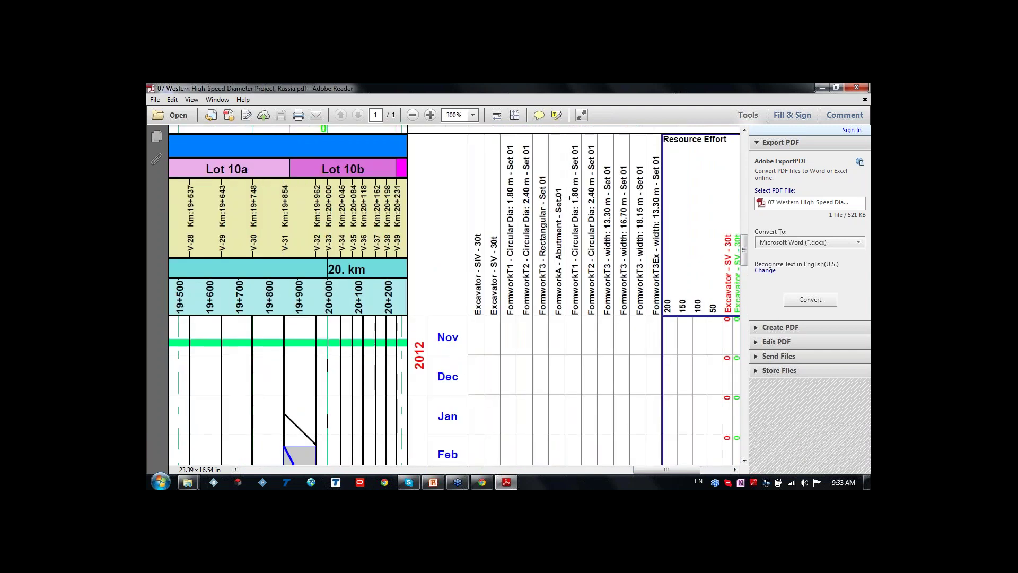
drag(652, 465, 669, 465)
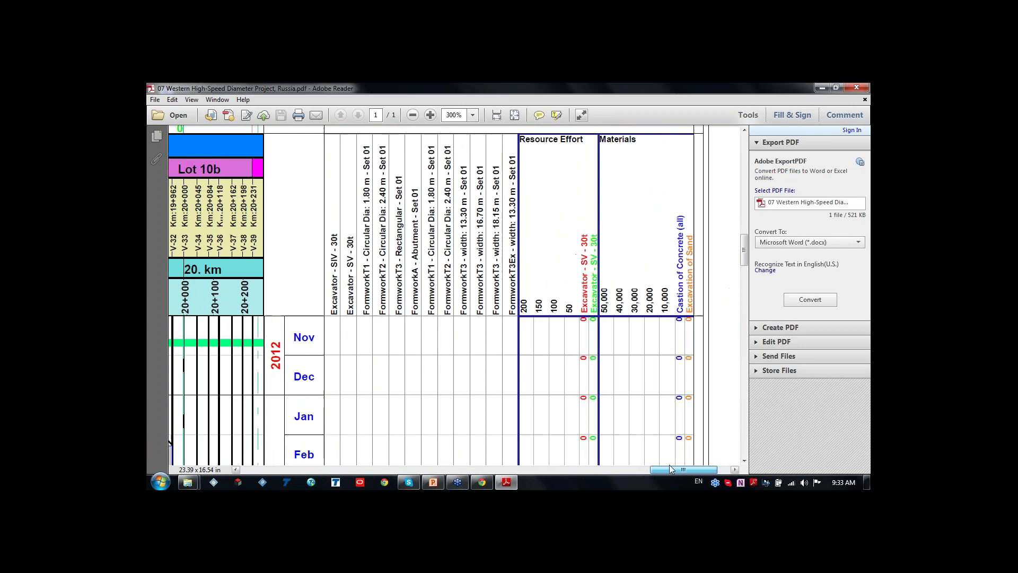
scroll(618, 312, down, 1)
scroll(617, 312, down, 3)
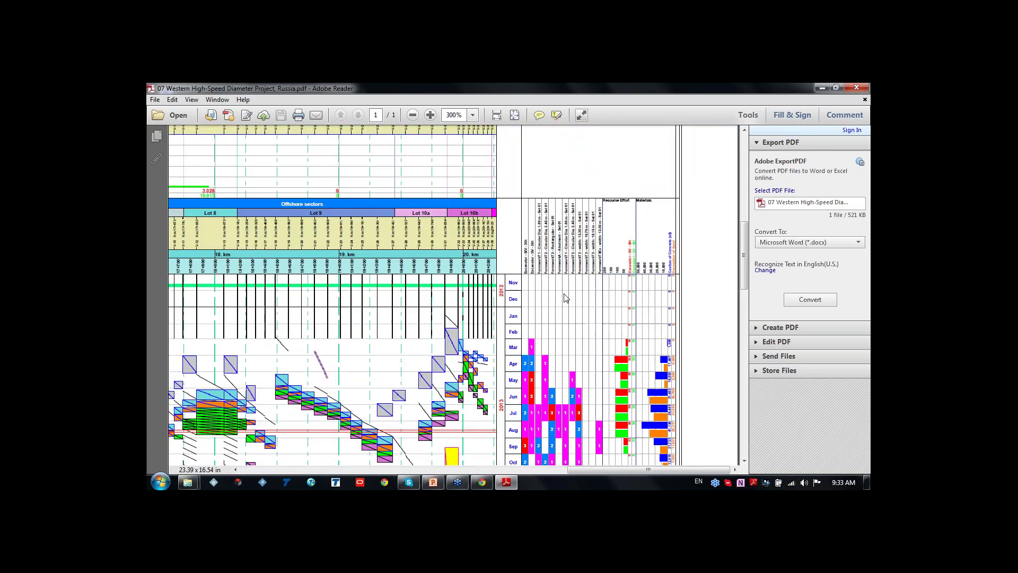
scroll(526, 293, up, 3)
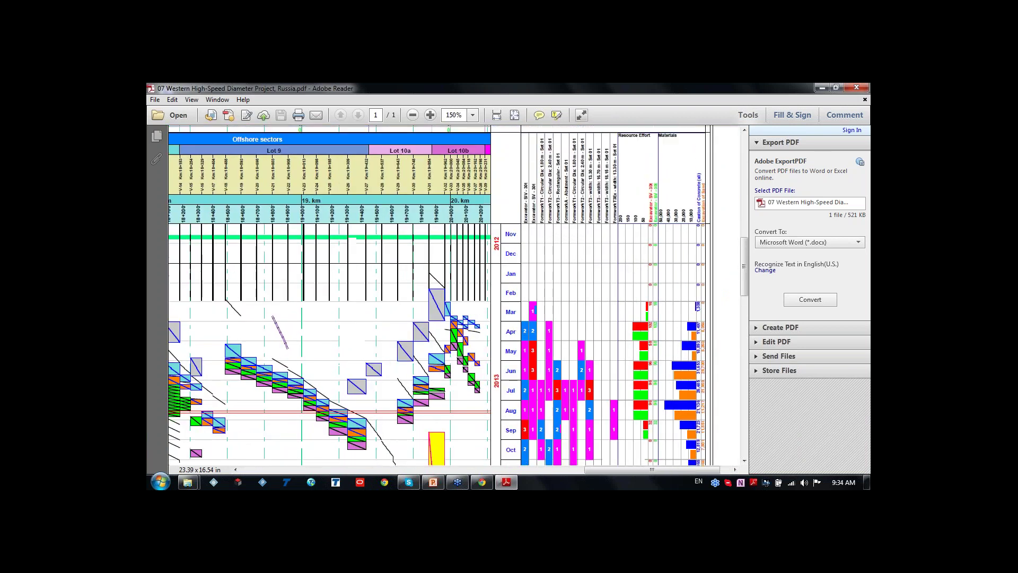
scroll(516, 362, down, 2)
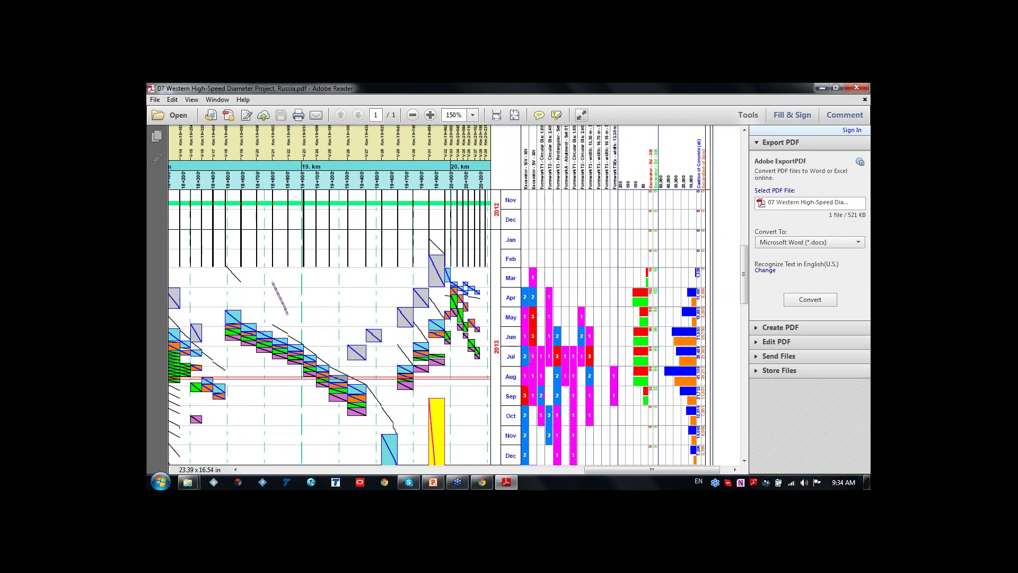
Examine the excavator and formwork resource rows beneath the time-distance schedule, including their row labels.
drag(744, 304, 744, 448)
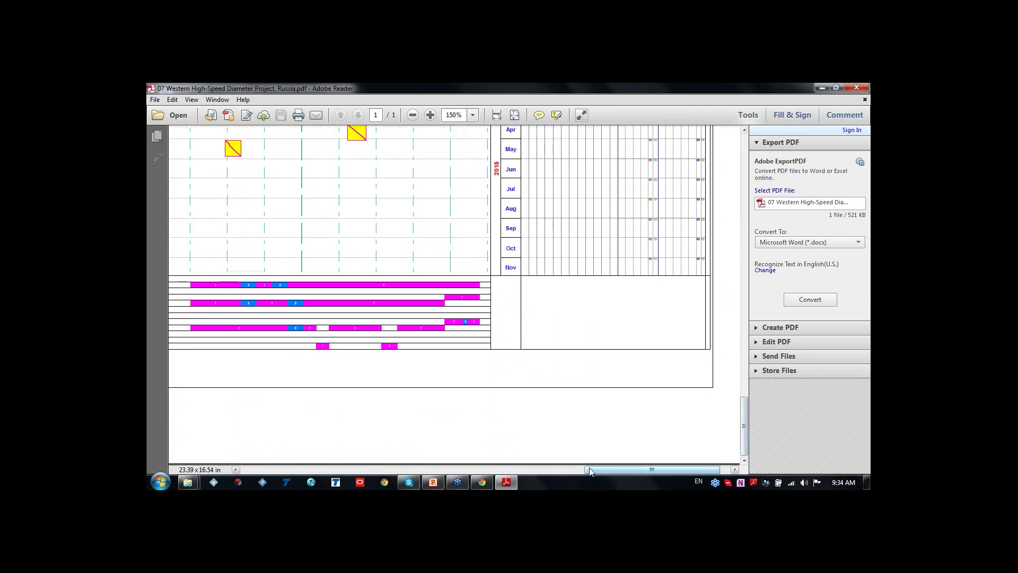
mouse_move(587, 471)
mouse_down()
mouse_move(466, 479)
mouse_move(600, 479)
mouse_up()
scroll(355, 318, up, 4)
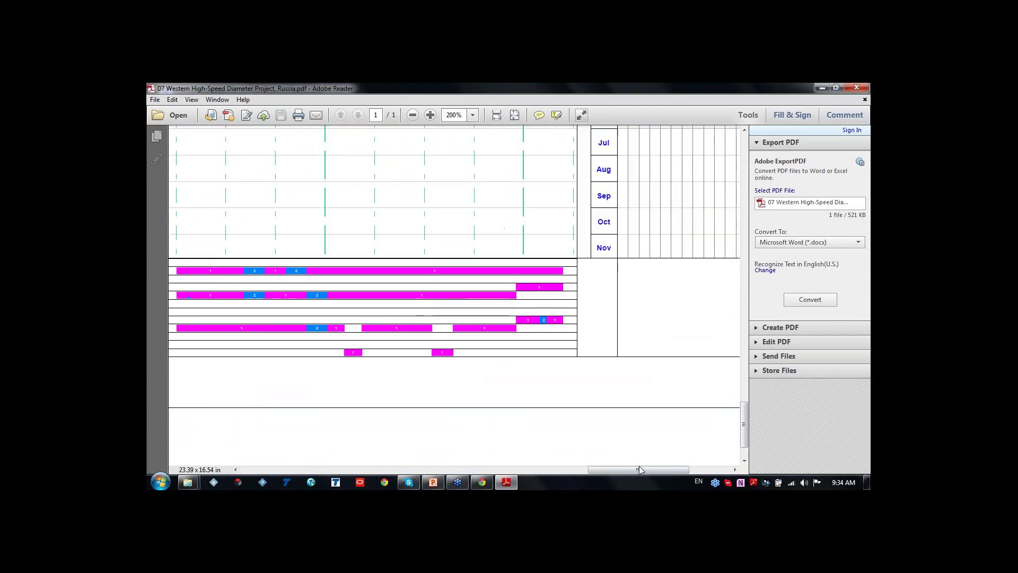
drag(638, 469, 292, 469)
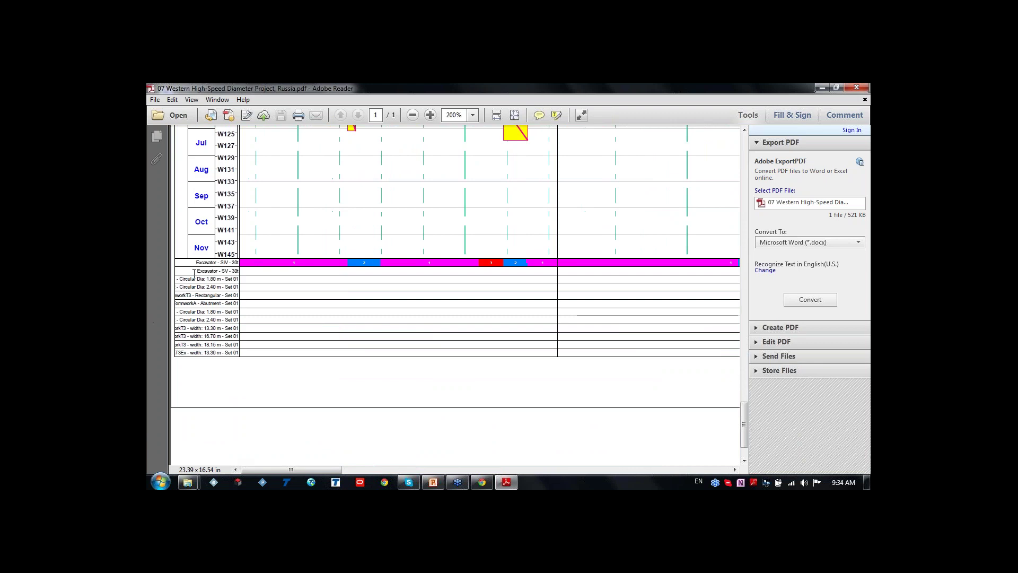
scroll(194, 274, up, 1)
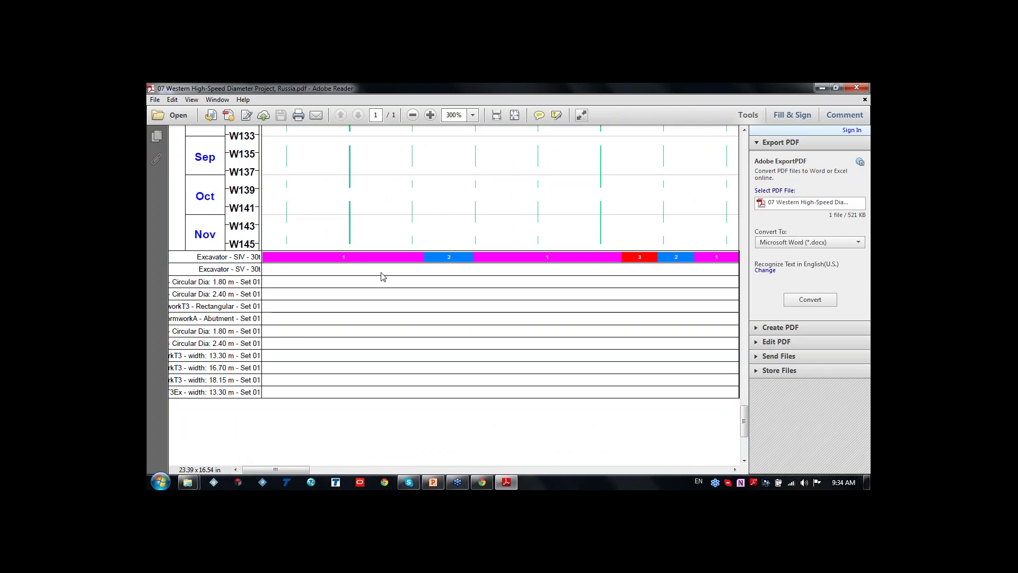
scroll(381, 276, down, 5)
Close the Western High-Speed Diameter PDF and open 10 P019 Road Works-Time-Distanc A0 SIZE - Full proj.pdf from the Webinar folder.
click(836, 87)
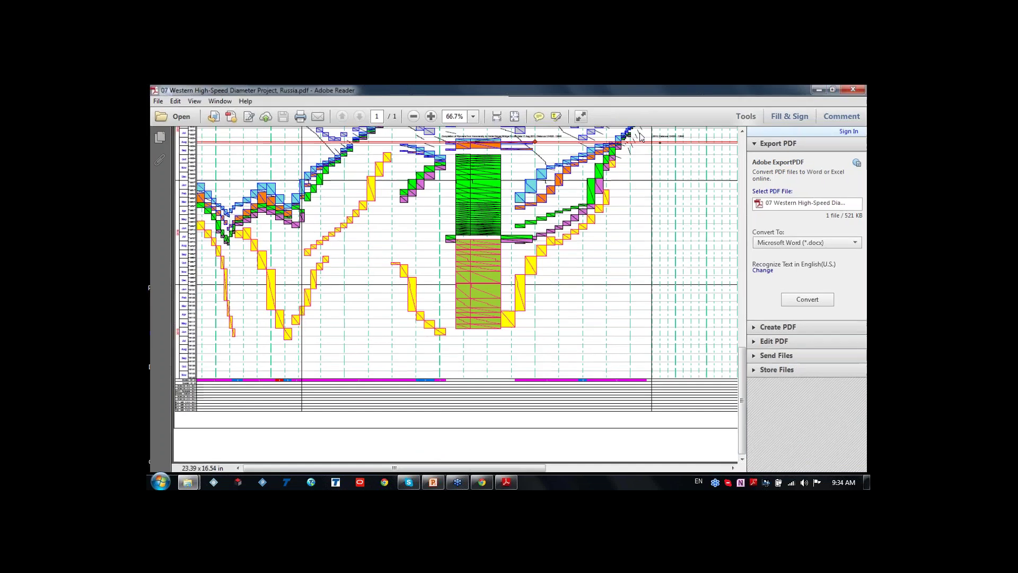
key(alt+F4)
key(Down)
key(Return)
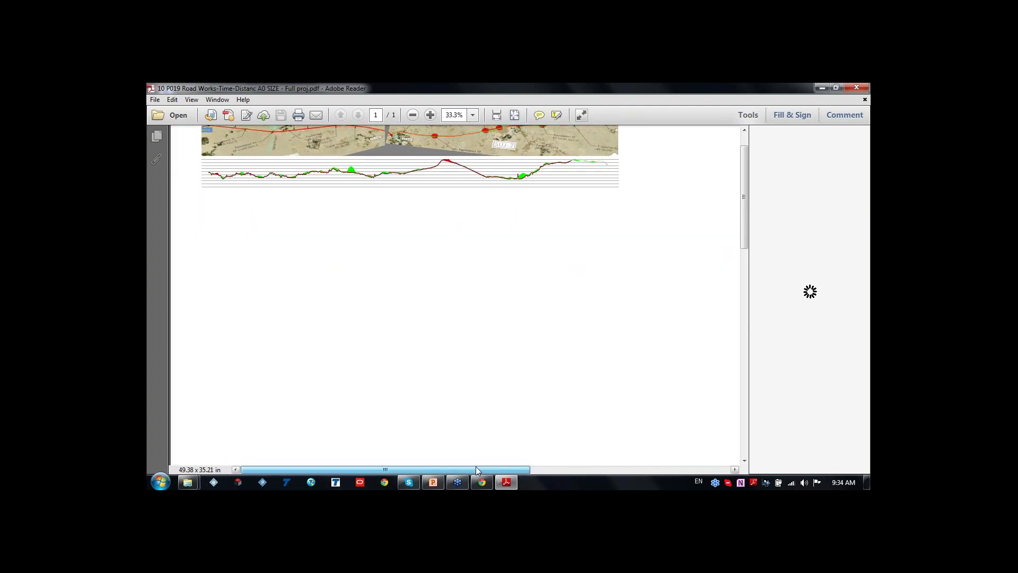
Examine the route map, distance profile and the link, structure and junction rows above the road works schedule.
scroll(321, 307, up, 1)
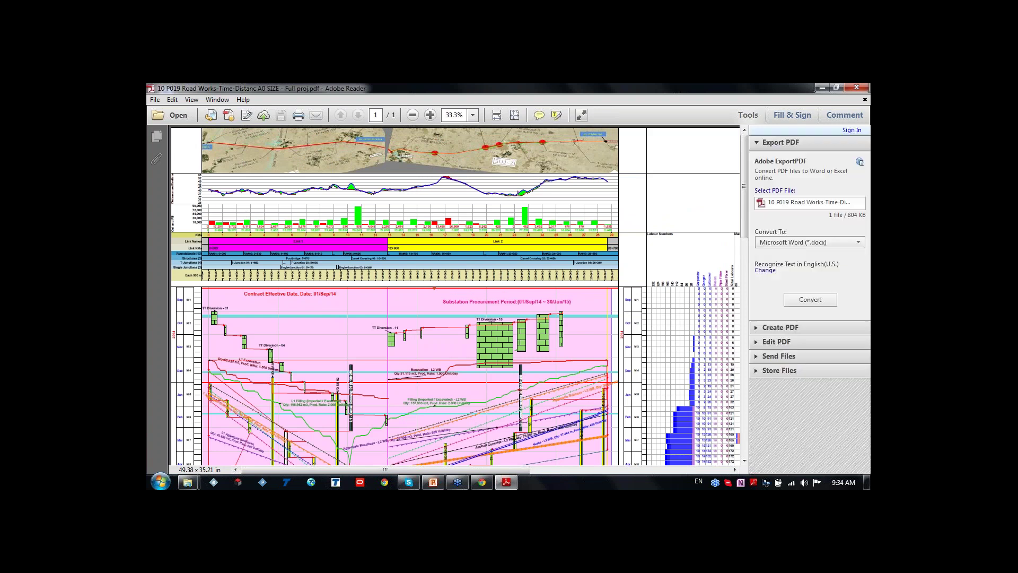
scroll(384, 371, down, 5)
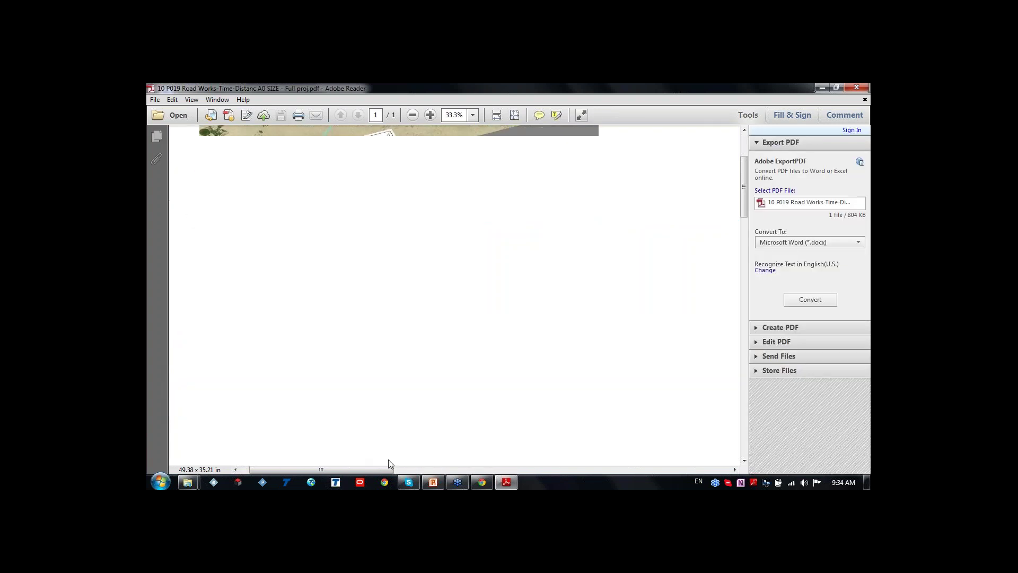
scroll(389, 464, up, 2)
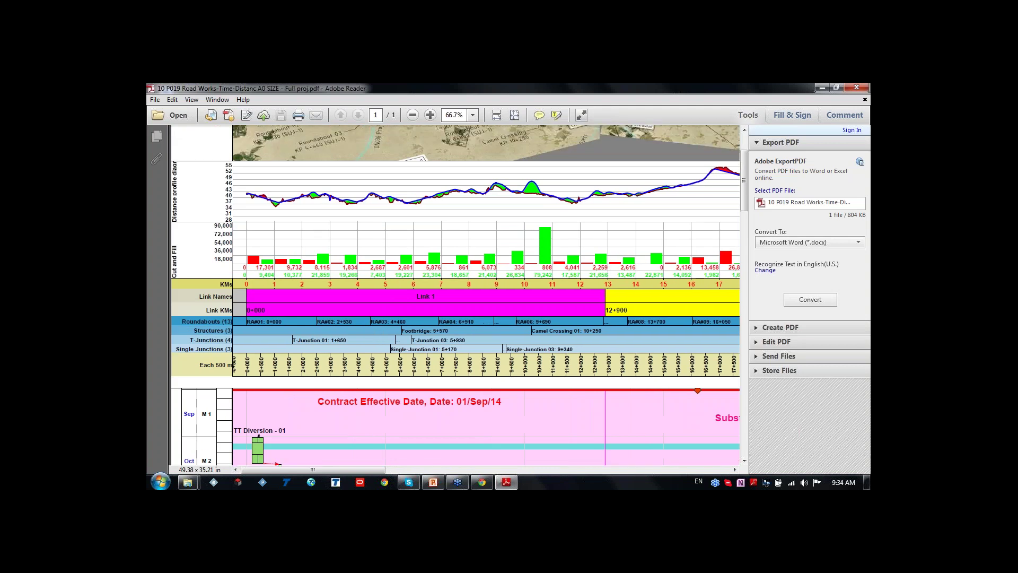
scroll(420, 281, up, 2)
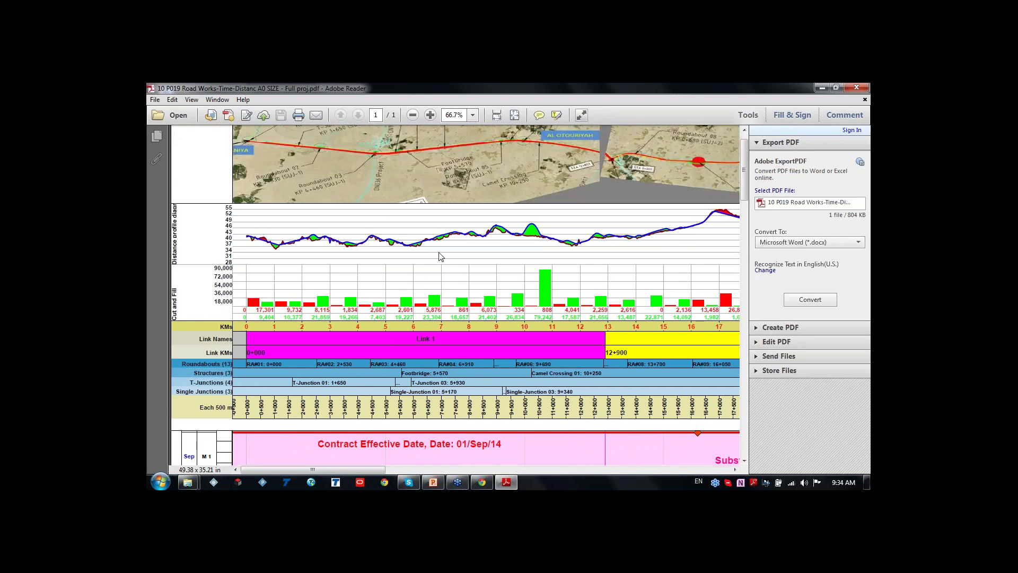
scroll(439, 256, up, 1)
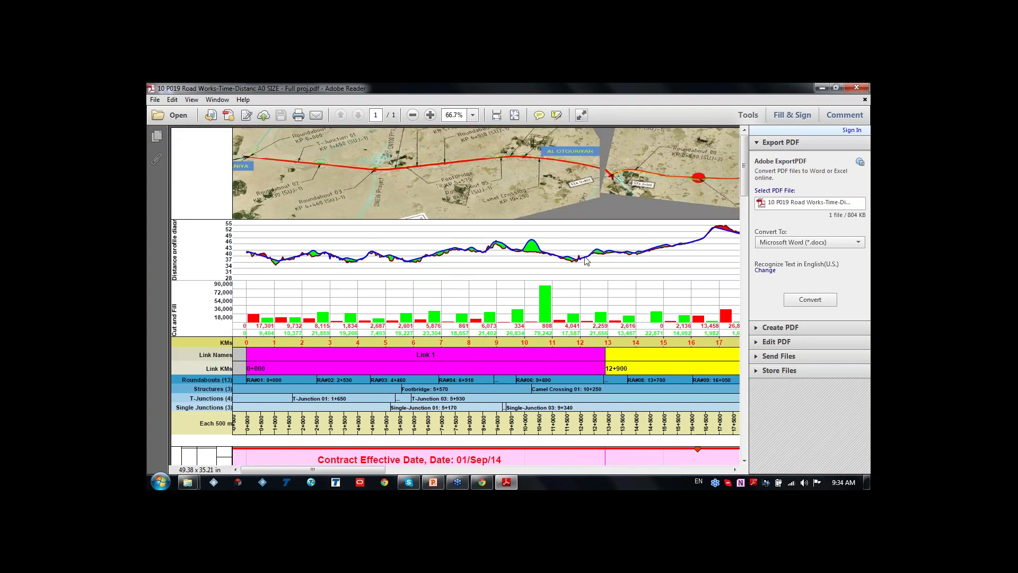
scroll(439, 272, down, 1)
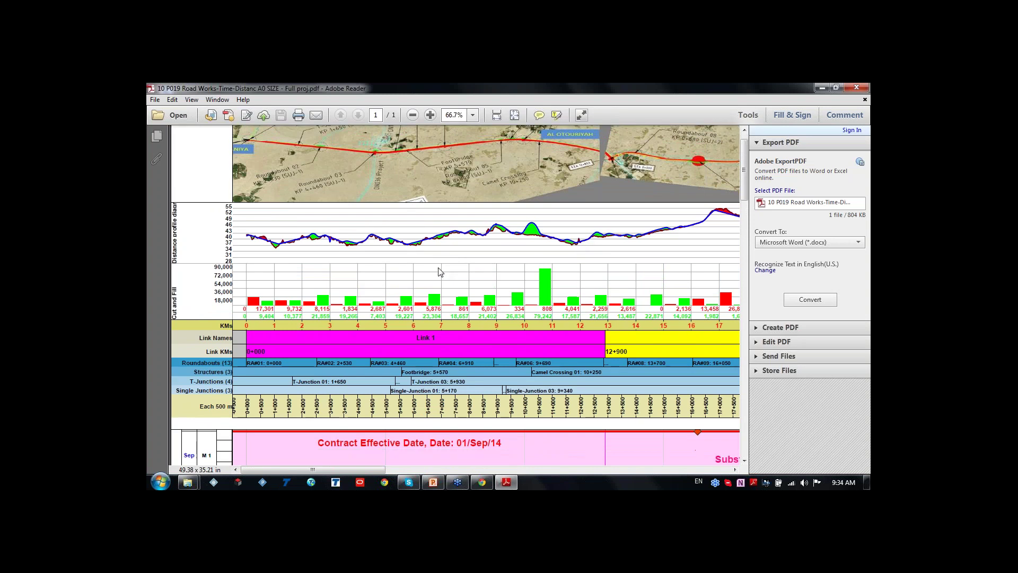
scroll(400, 266, down, 2)
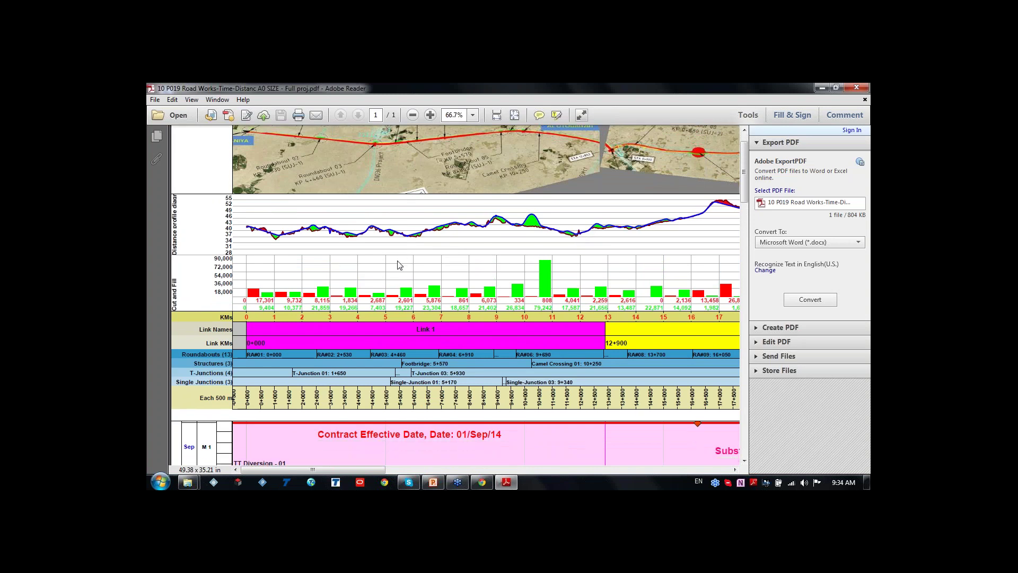
scroll(401, 264, down, 5)
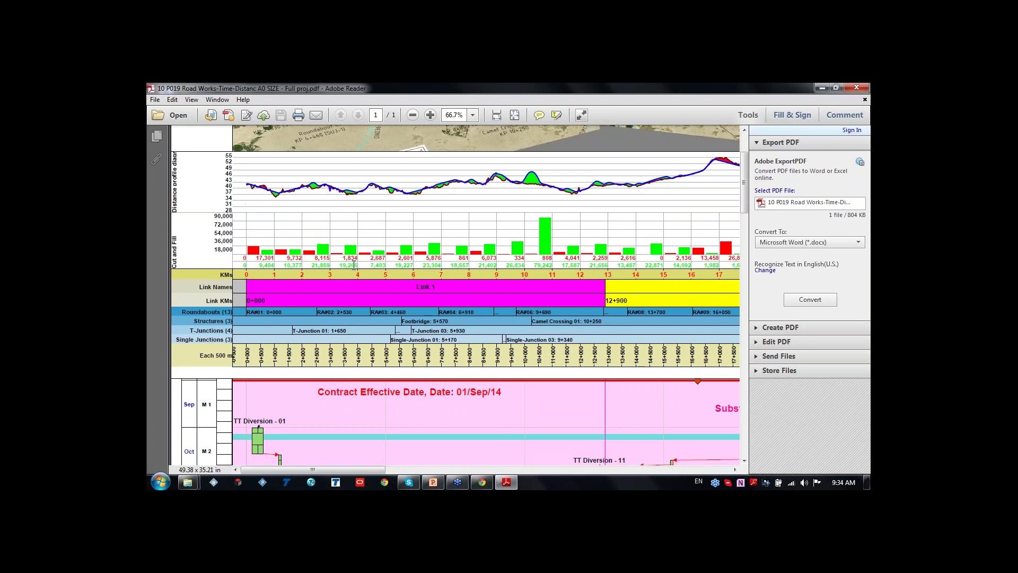
Examine the cut-and-fill quantities at the start of Link 1 and compare them with the distance profile and route map.
scroll(186, 236, up, 2)
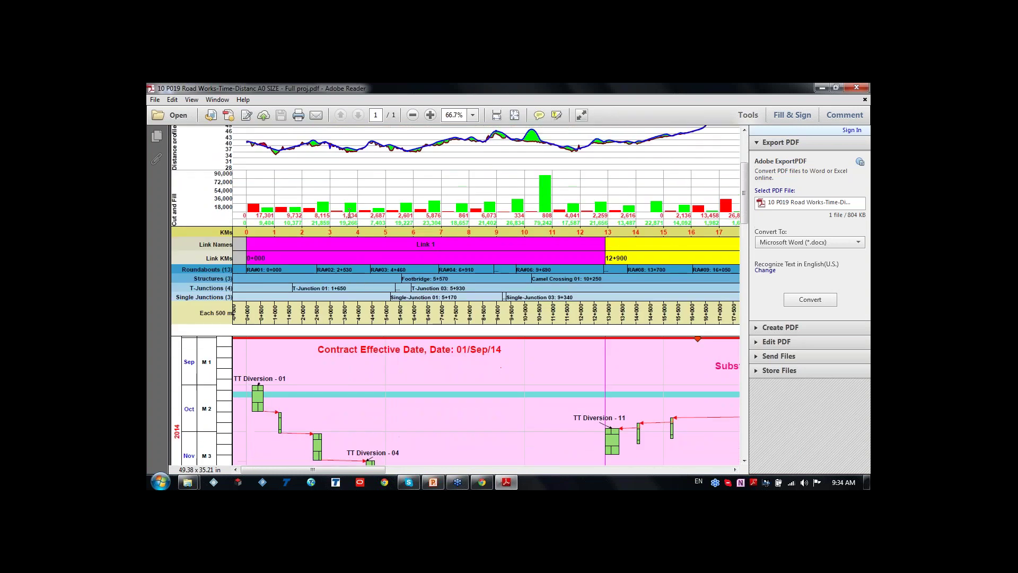
click(185, 236)
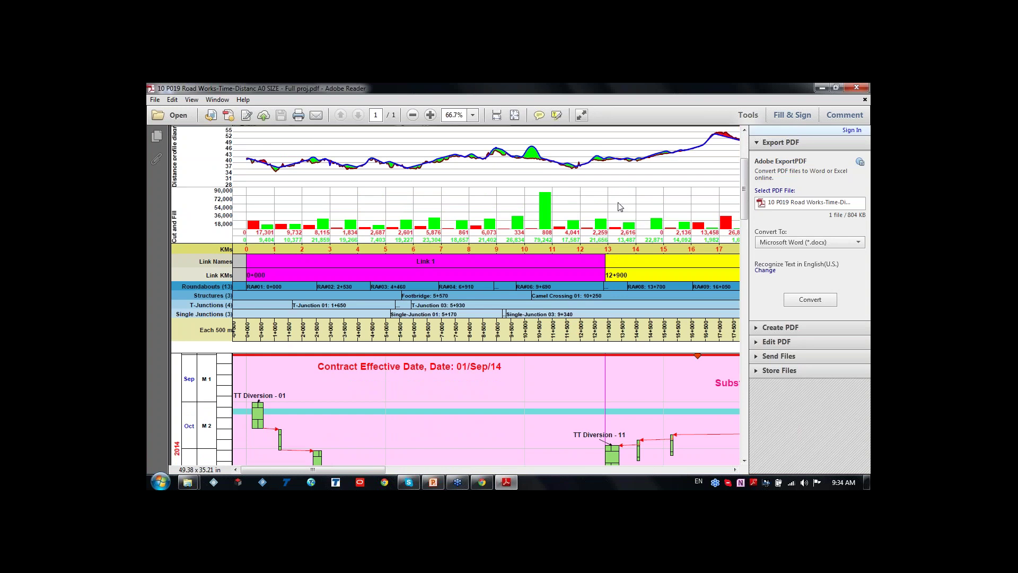
click(282, 229)
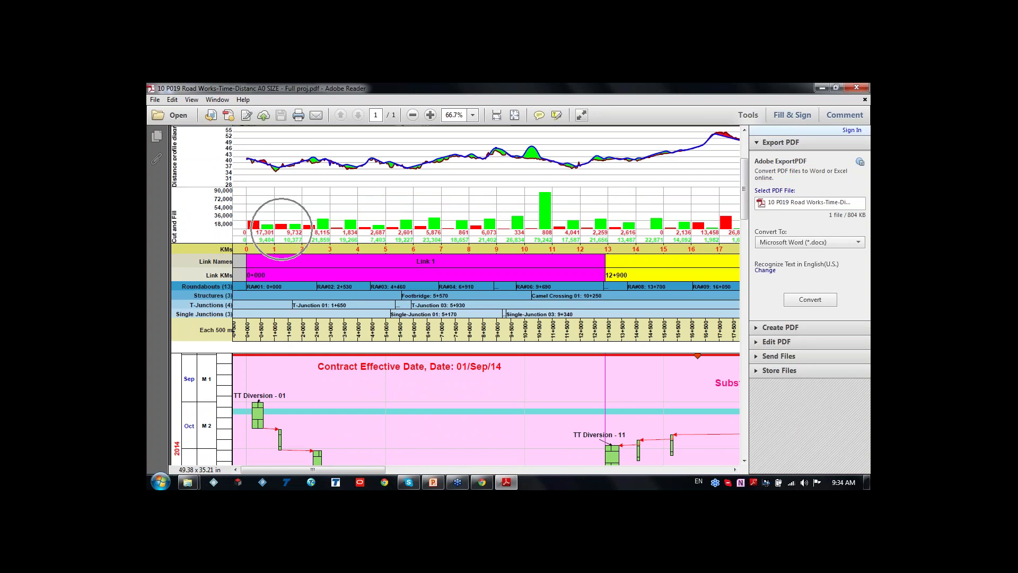
click(307, 229)
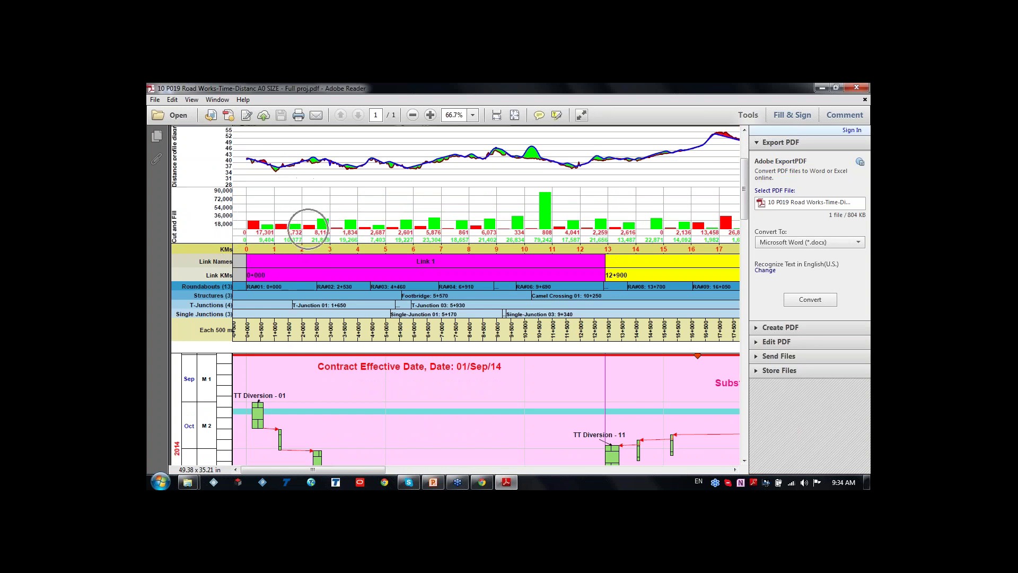
scroll(595, 247, up, 1)
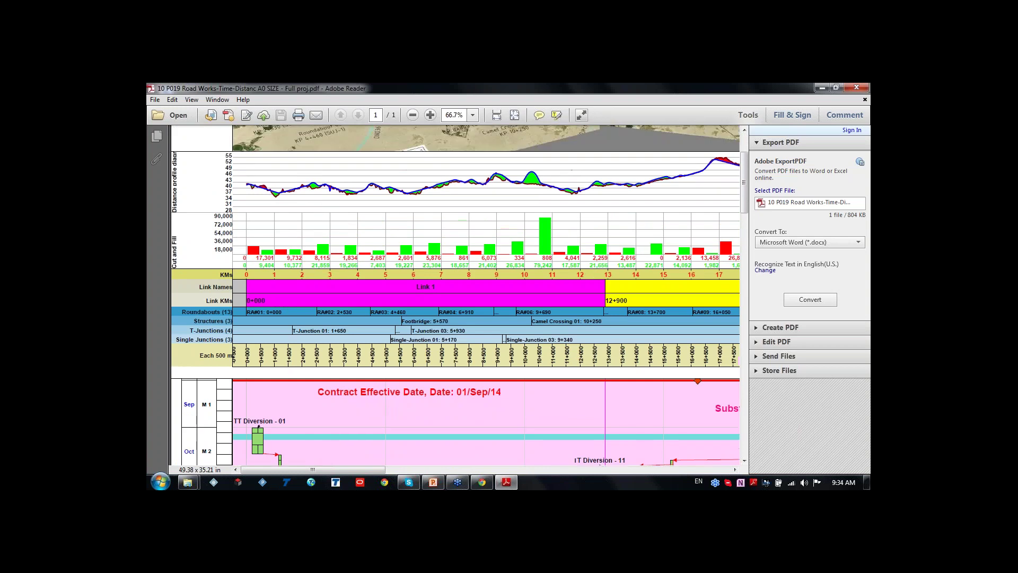
scroll(312, 225, up, 1)
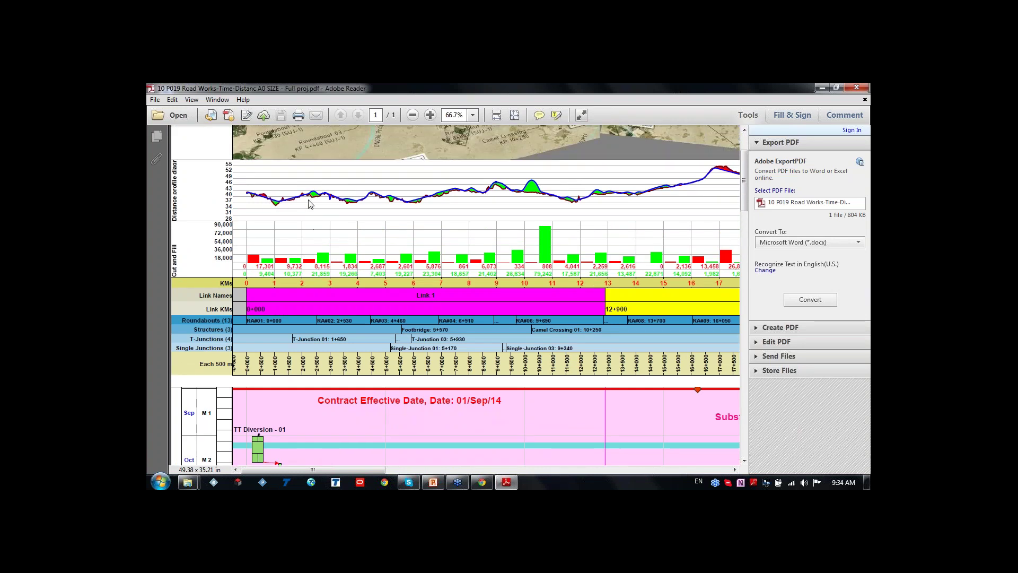
scroll(573, 209, up, 2)
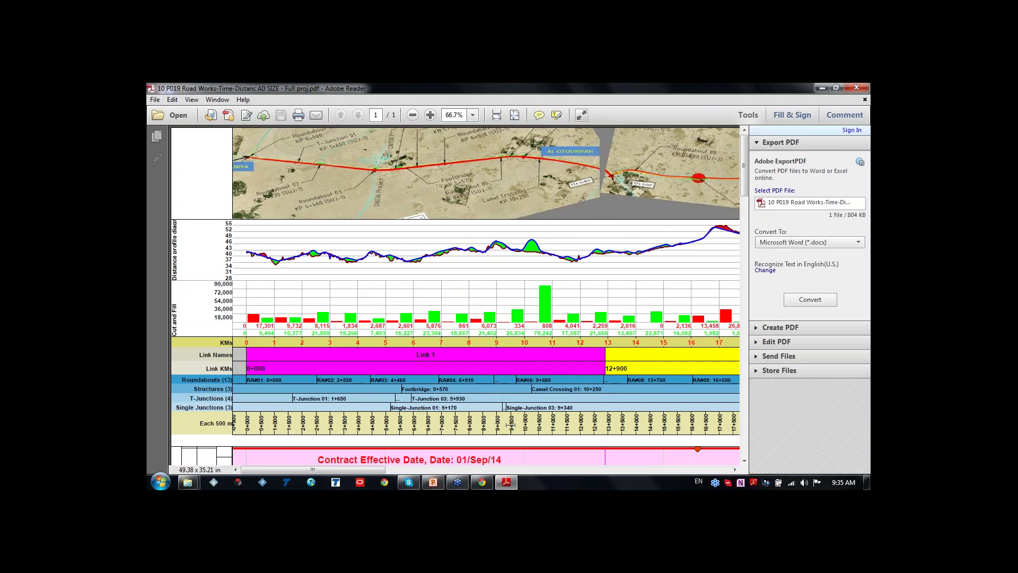
Examine the time-distance schedule for both links, from the TT Diversion blocks down to the loop energization blocks.
scroll(606, 304, down, 7)
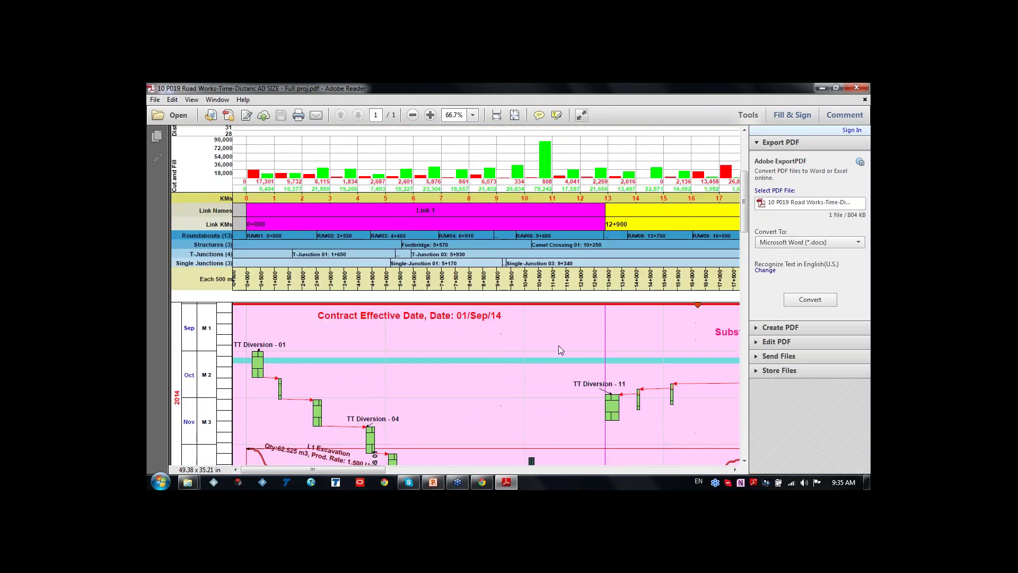
ctrl+scroll(610, 313, down, 1)
scroll(616, 323, down, 5)
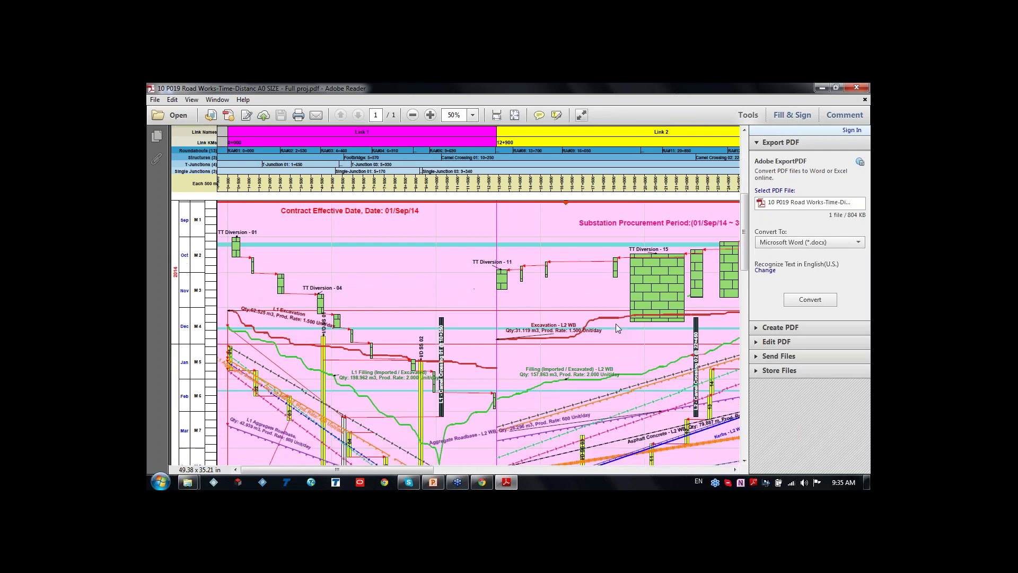
scroll(616, 323, down, 5)
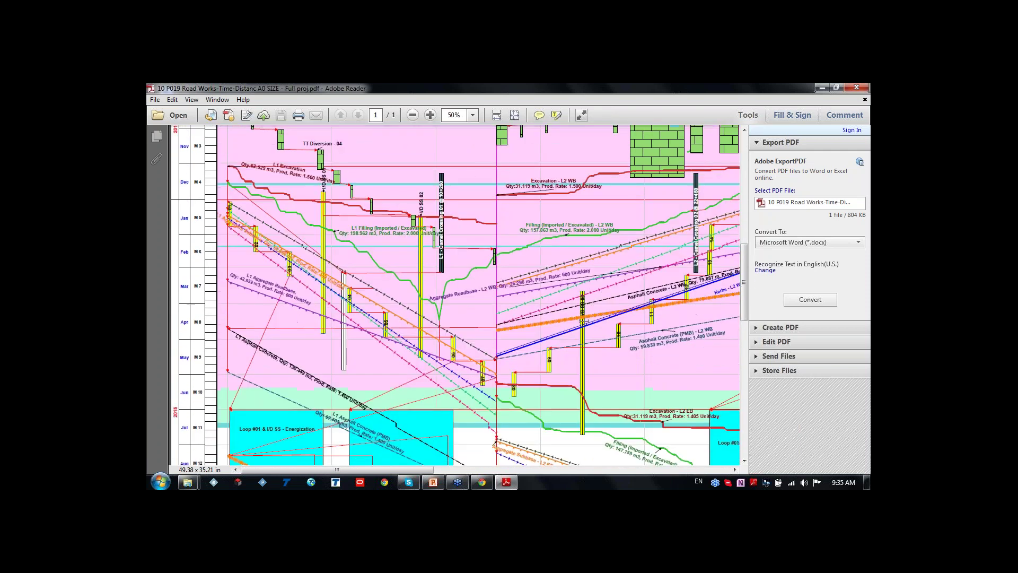
scroll(616, 324, down, 2)
ctrl+scroll(616, 323, down, 1)
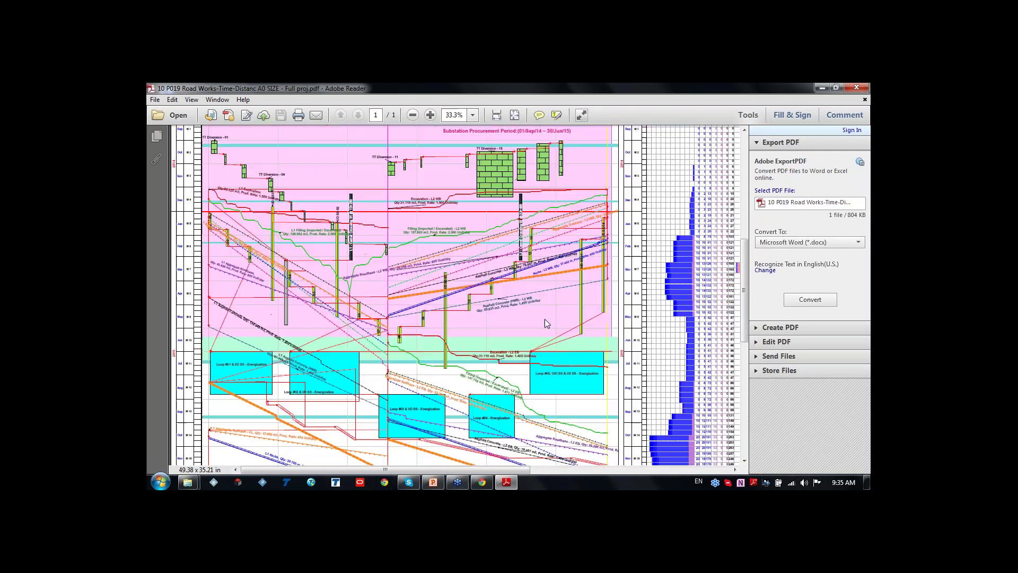
Examine the excavation, filling, roadbase and asphalt activity lines of Link 2 and Link 1 at closer range.
ctrl+scroll(575, 343, up, 2)
scroll(575, 343, up, 3)
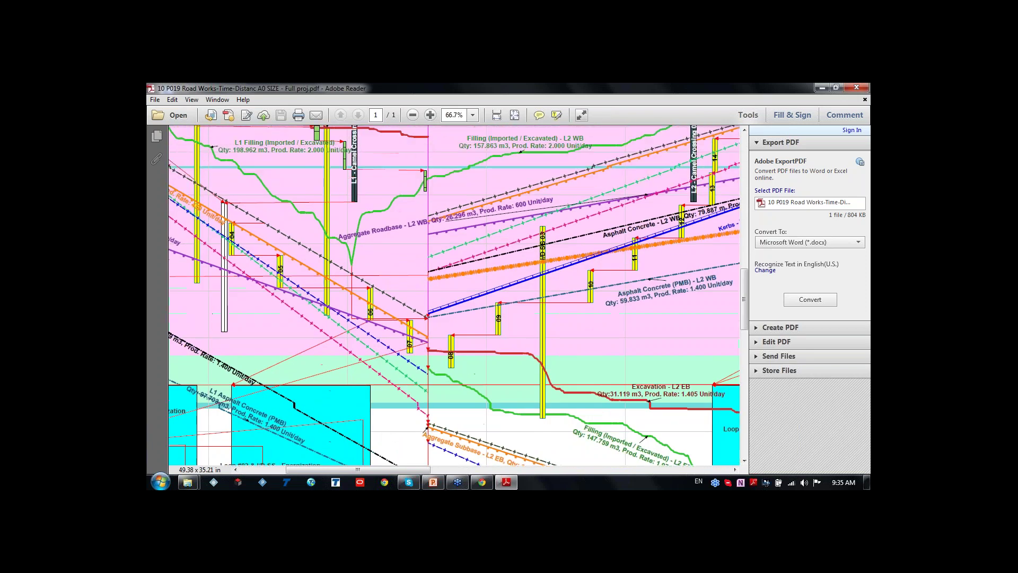
scroll(575, 343, up, 5)
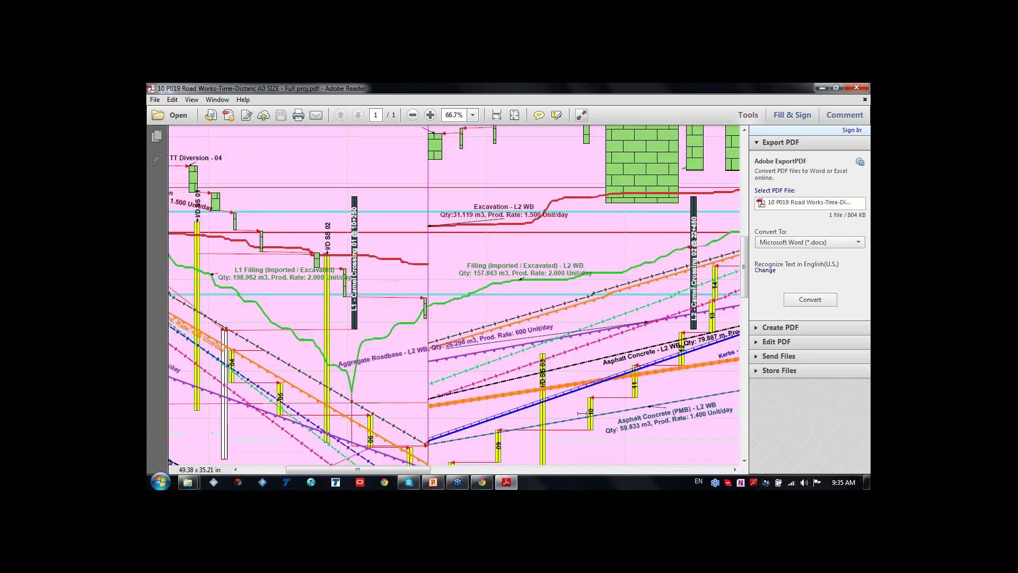
scroll(600, 384, up, 4)
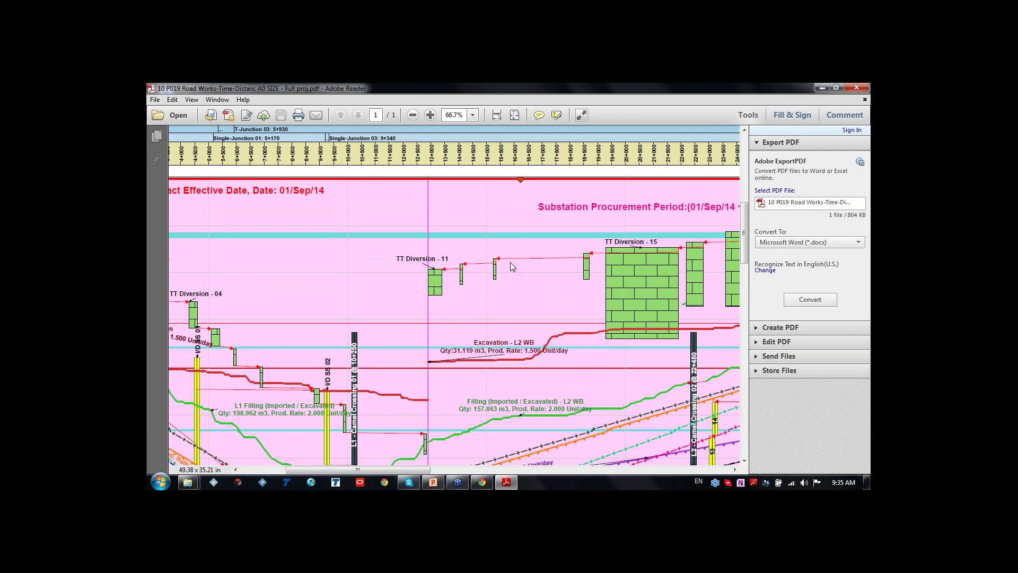
drag(401, 470, 356, 470)
scroll(455, 295, down, 5)
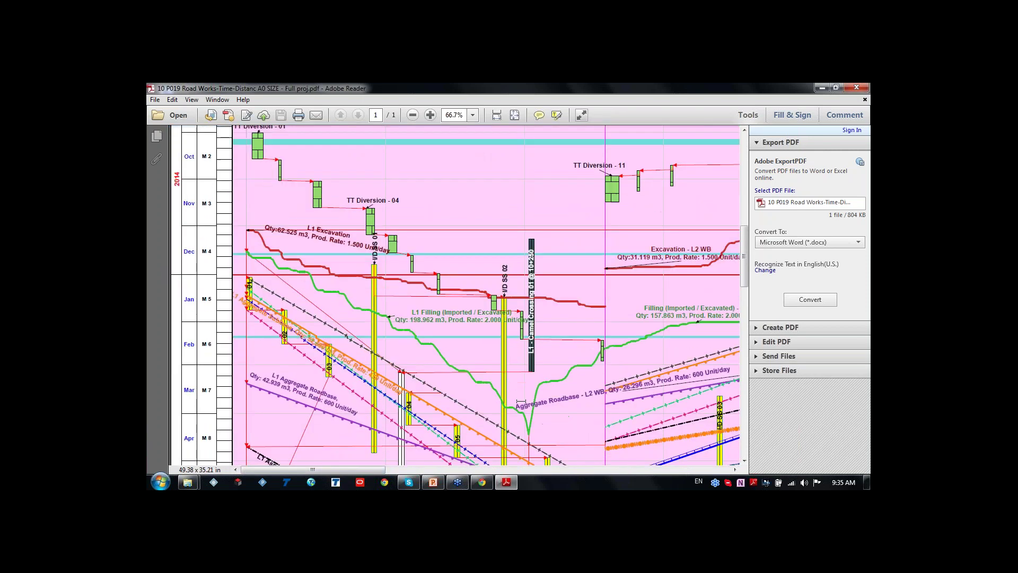
scroll(455, 294, down, 4)
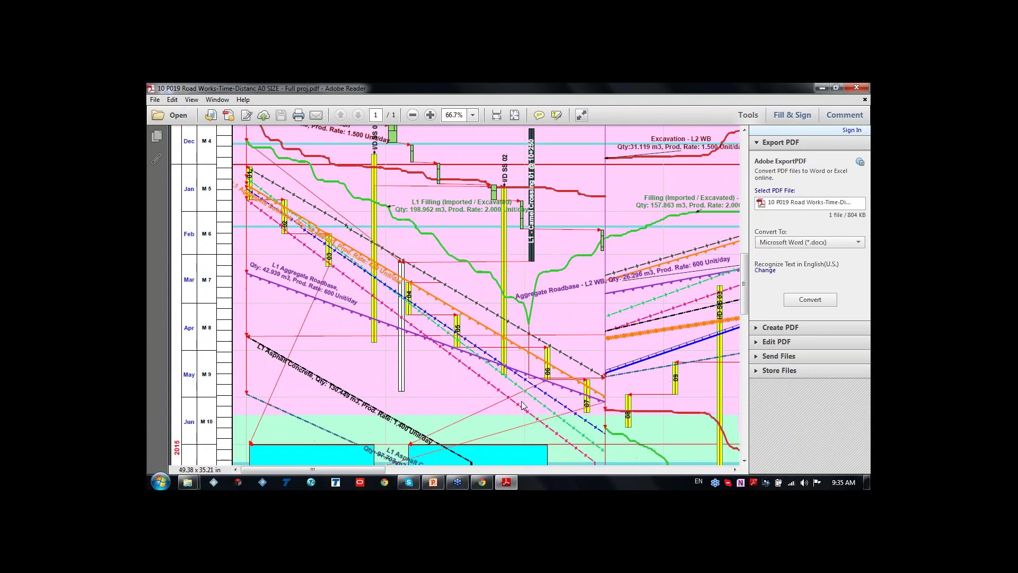
Close the full-project road works PDF and open 11 P019 Road Works- Submission.pdf from the Webinar folder.
click(856, 88)
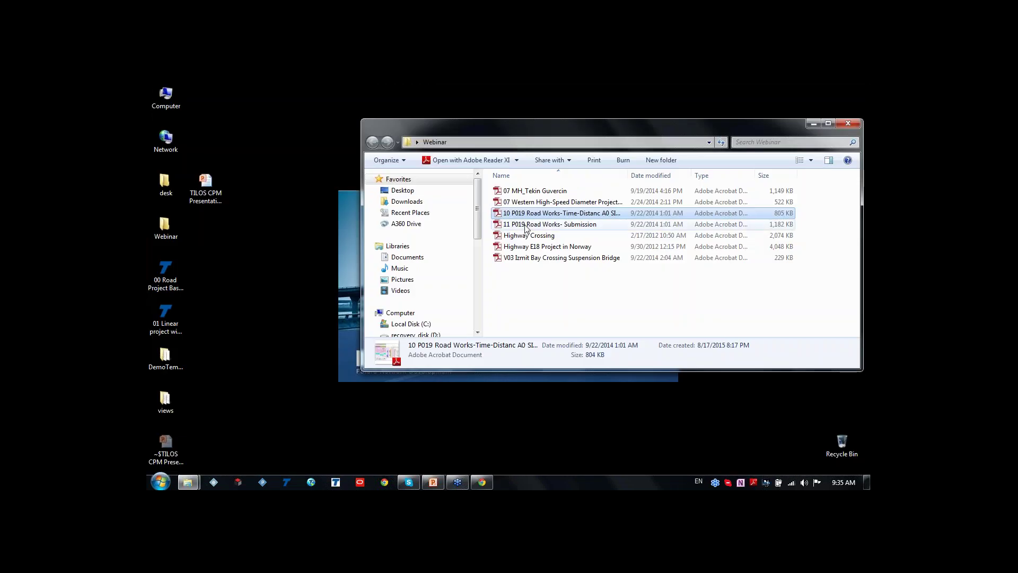
click(527, 228)
double_click(526, 228)
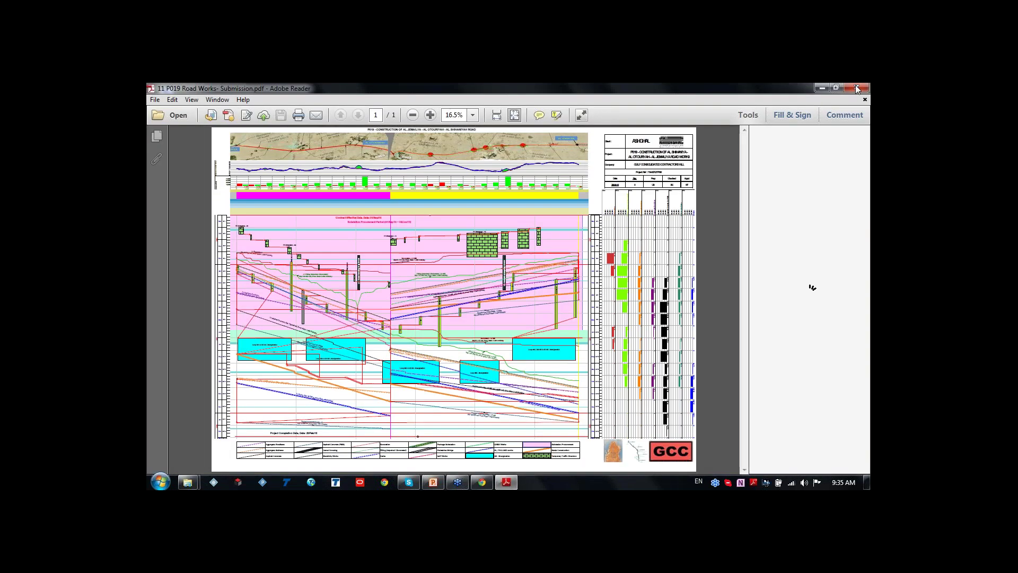
Close the Submission PDF and open Highway Crossing.pdf from the Webinar folder.
click(864, 90)
double_click(562, 240)
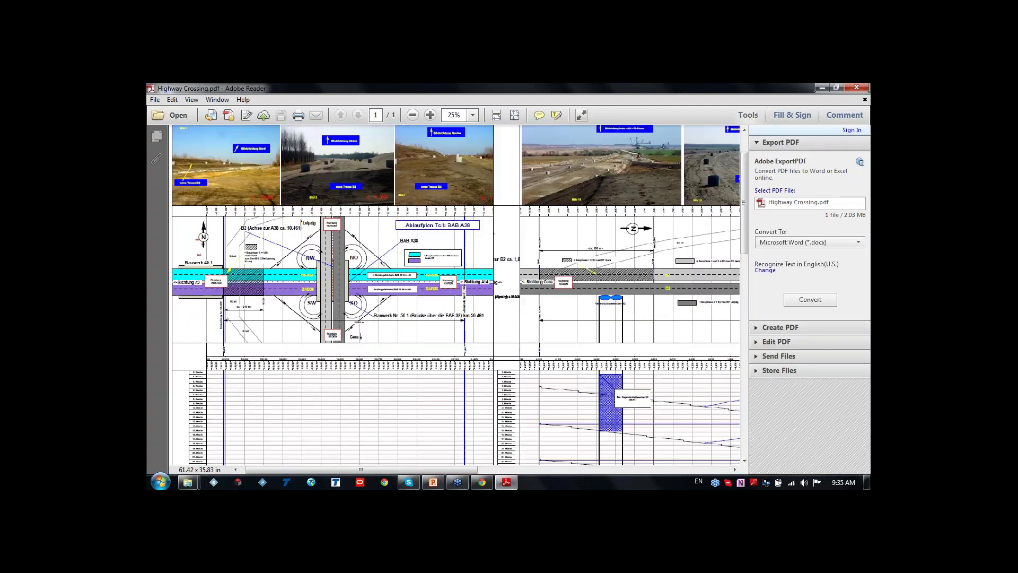
Examine the site photos and the BAB A38 crossing plan above the weekly schedule.
scroll(258, 206, up, 1)
scroll(468, 260, up, 5)
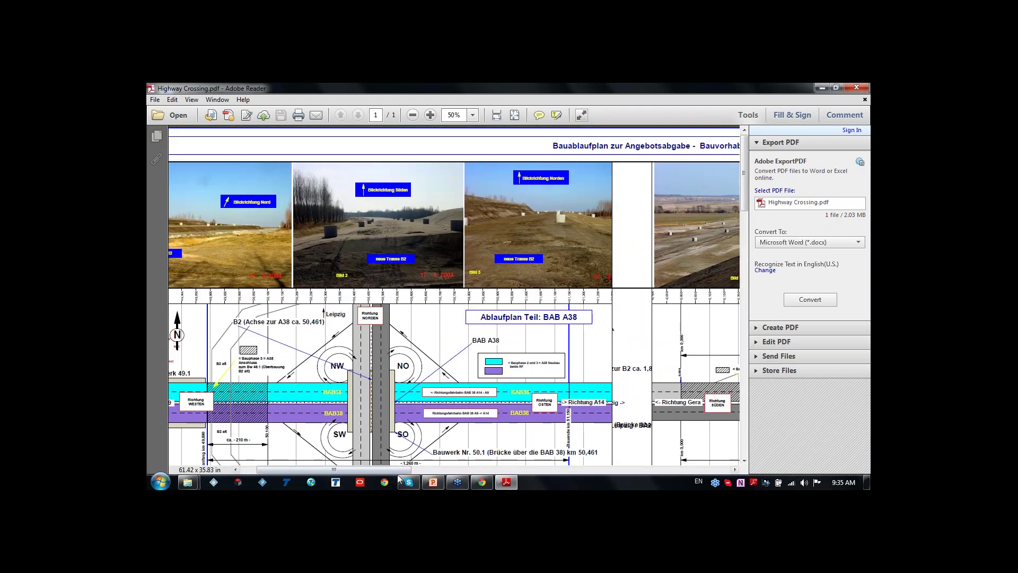
drag(370, 470, 354, 481)
scroll(562, 284, down, 3)
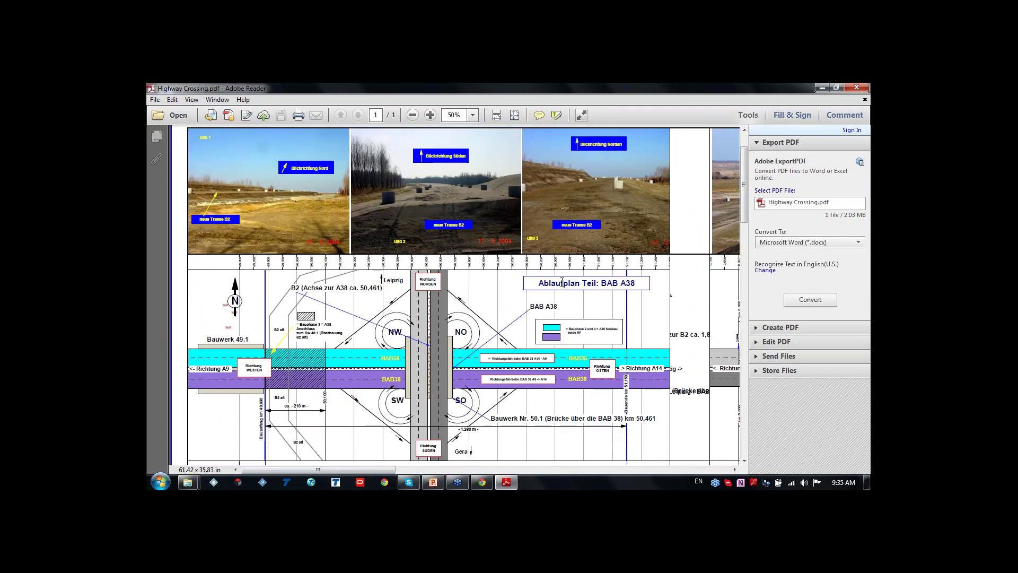
scroll(563, 284, down, 3)
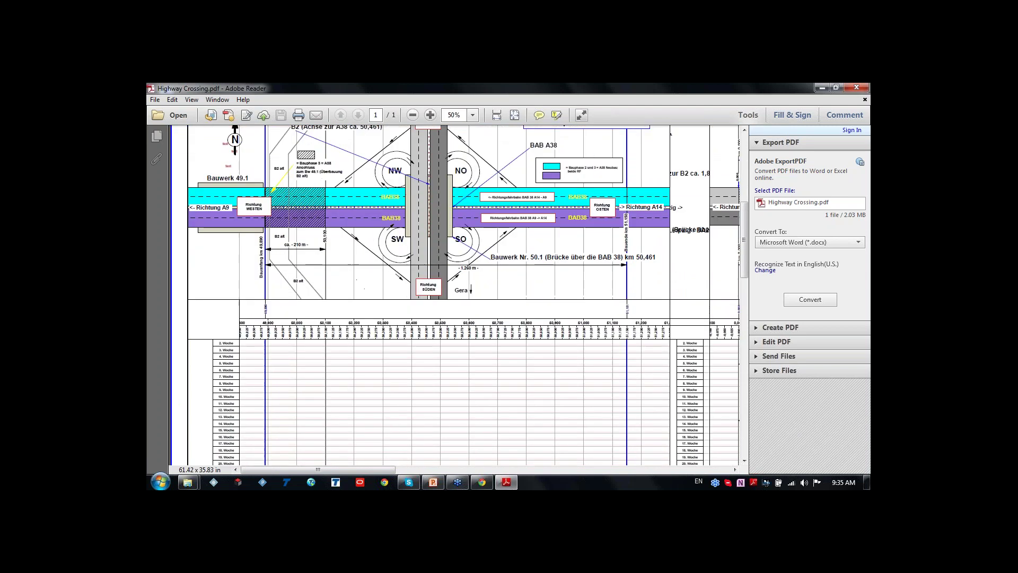
Examine the weekly time-distance schedule of the A38 section, including the drainage, earthworks and pavement activities and their week labels.
scroll(564, 287, down, 4)
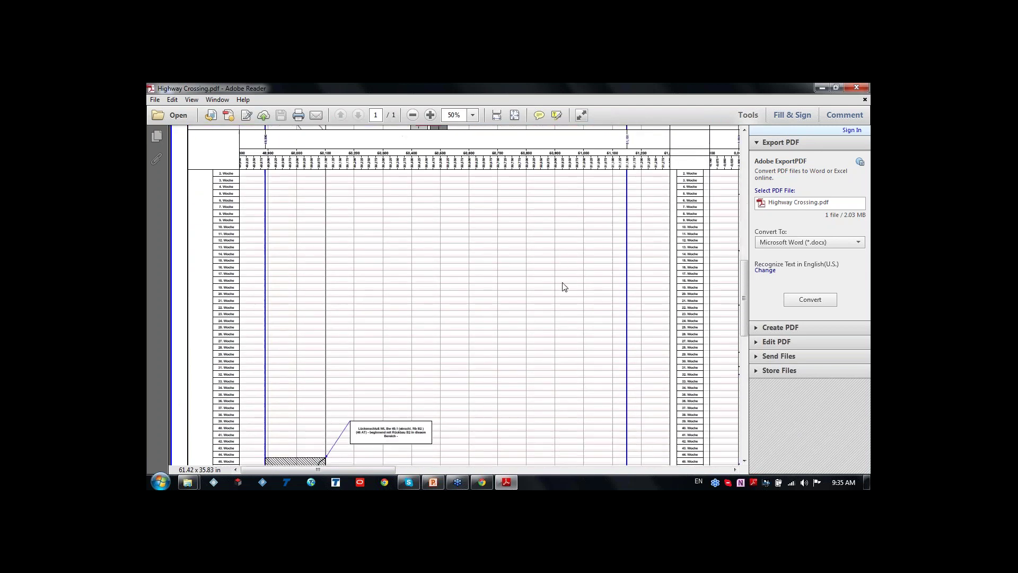
scroll(564, 287, down, 4)
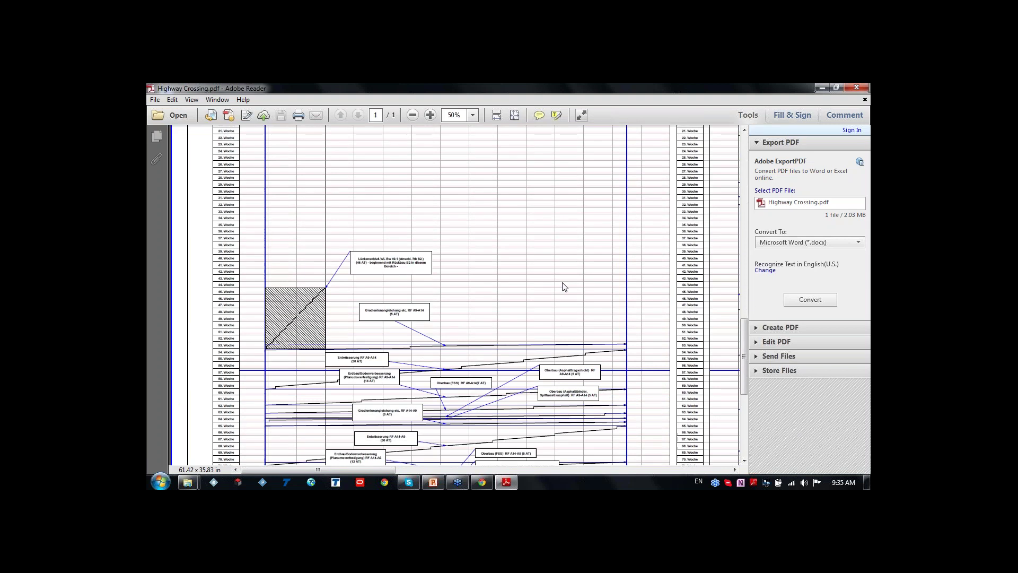
scroll(488, 342, up, 4)
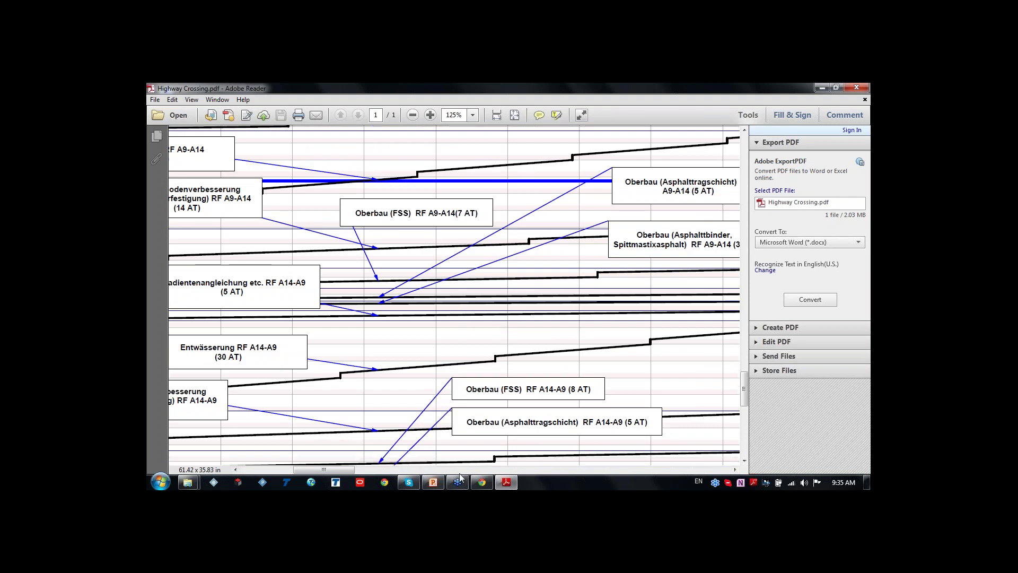
drag(348, 471, 299, 477)
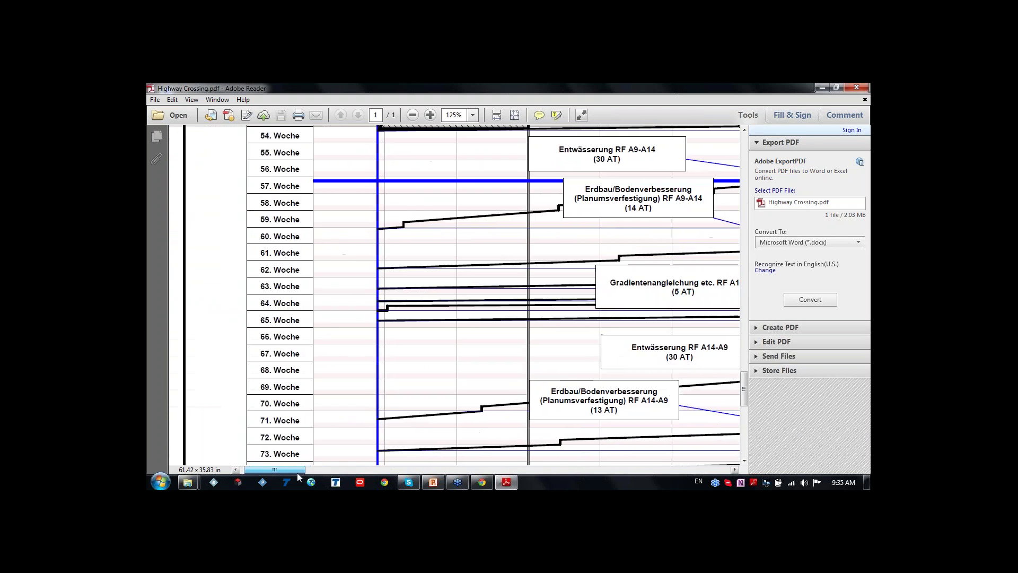
scroll(539, 252, down, 3)
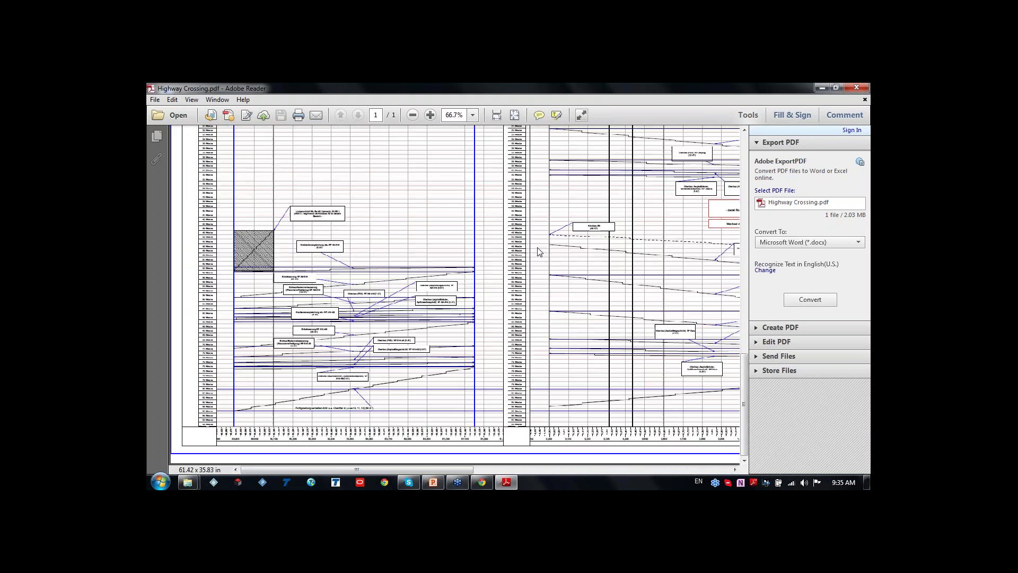
Examine the time-distance schedule of the main crossing section, including the Phase 2 (RF Leipzig) drainage and Regenrückhaltebecken 3B areas.
scroll(540, 252, down, 3)
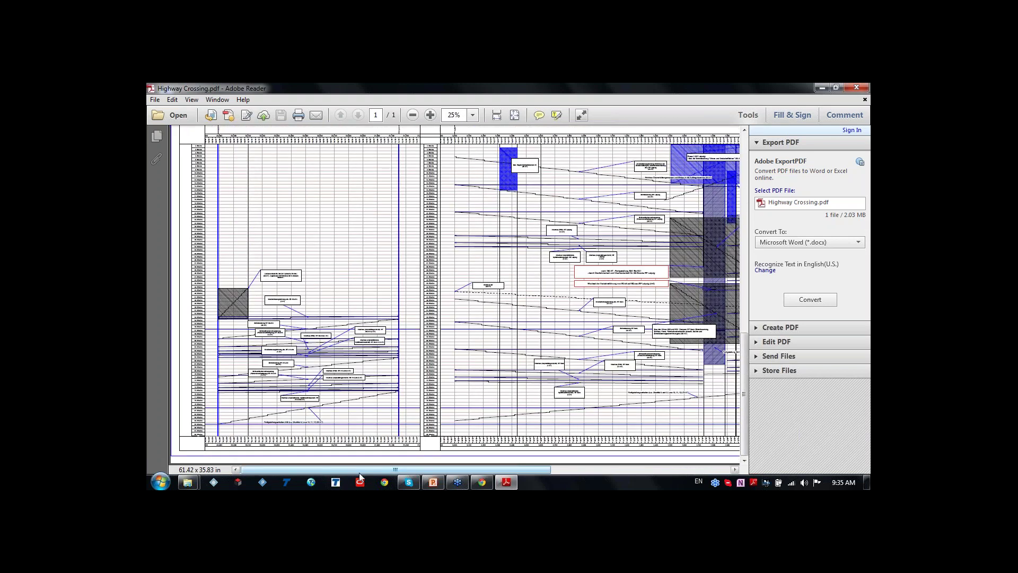
drag(360, 473, 489, 474)
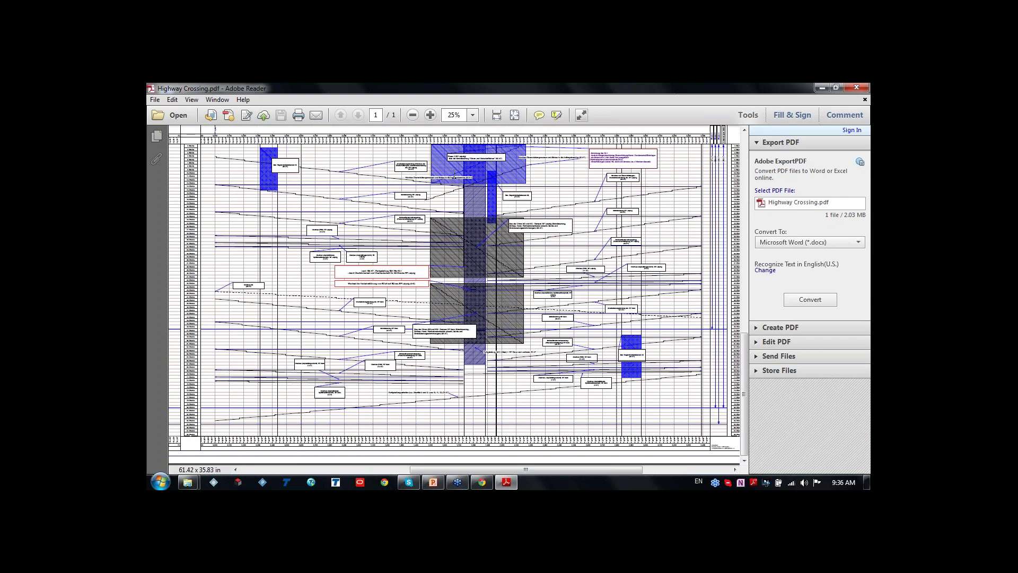
scroll(454, 177, up, 4)
scroll(454, 178, up, 2)
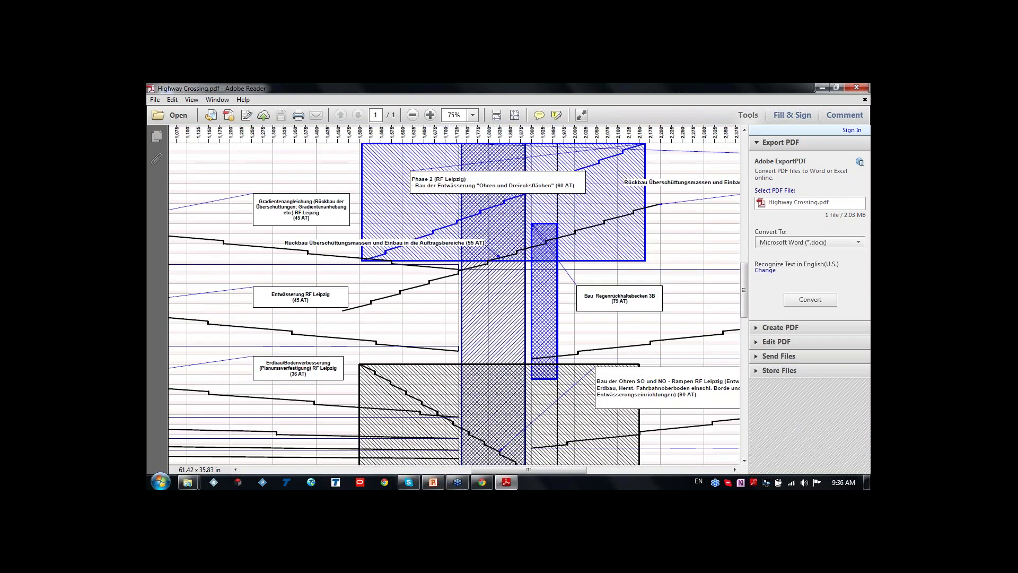
scroll(454, 177, down, 5)
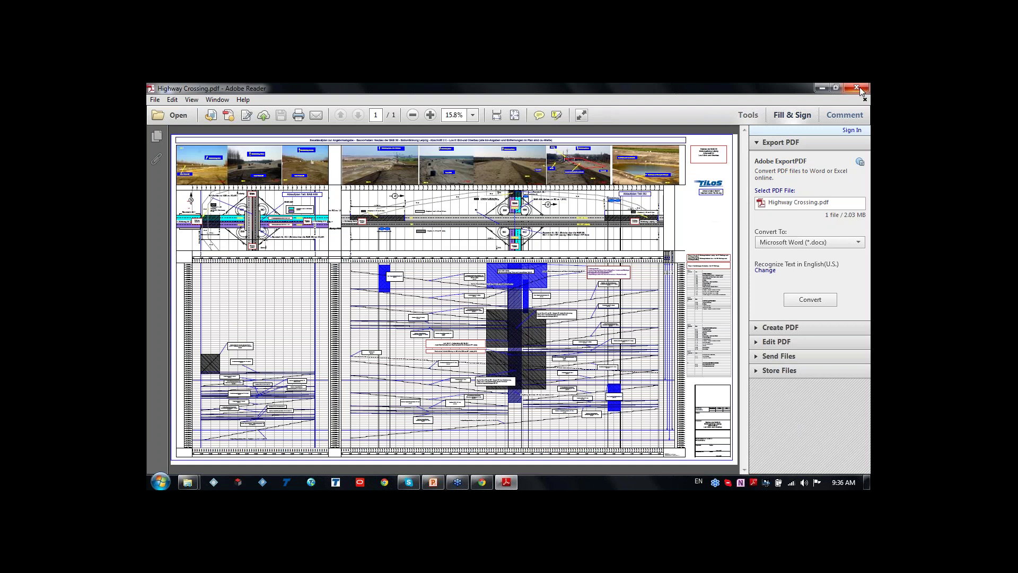
Close the Highway Crossing PDF and open Highway E18 Project in Norway.pdf from the Webinar folder.
click(857, 88)
click(549, 248)
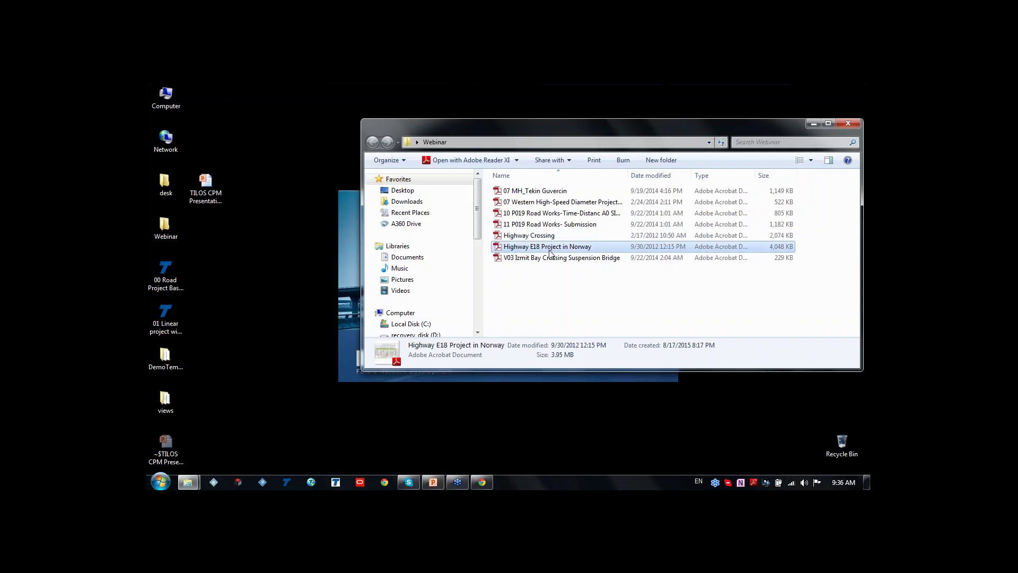
double_click(550, 250)
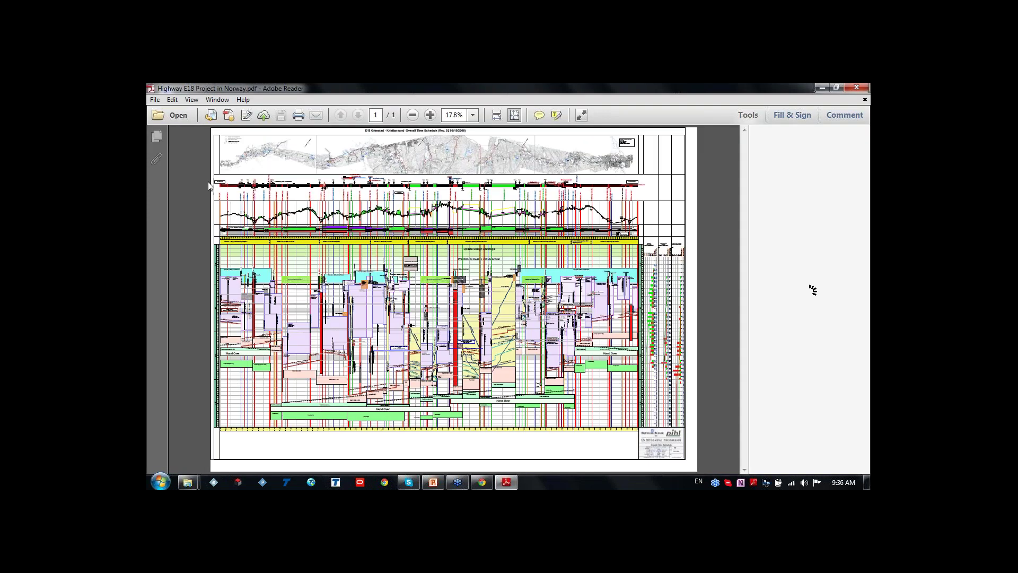
Examine the structure layout, elevation profile and Mass Balance Earthworks bands above Sections 1 and 2 of the E18 schedule.
scroll(224, 195, up, 3)
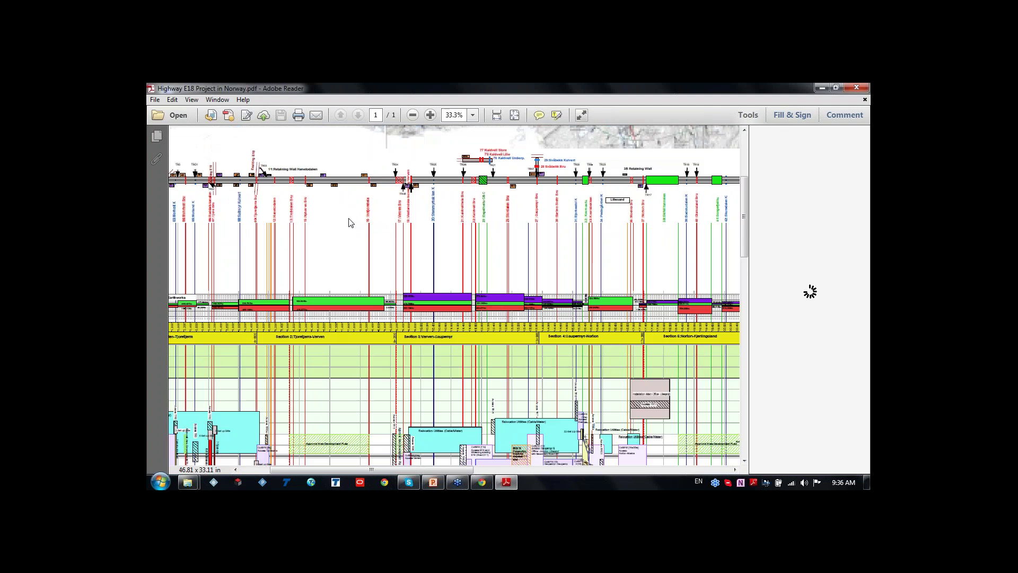
scroll(453, 231, up, 1)
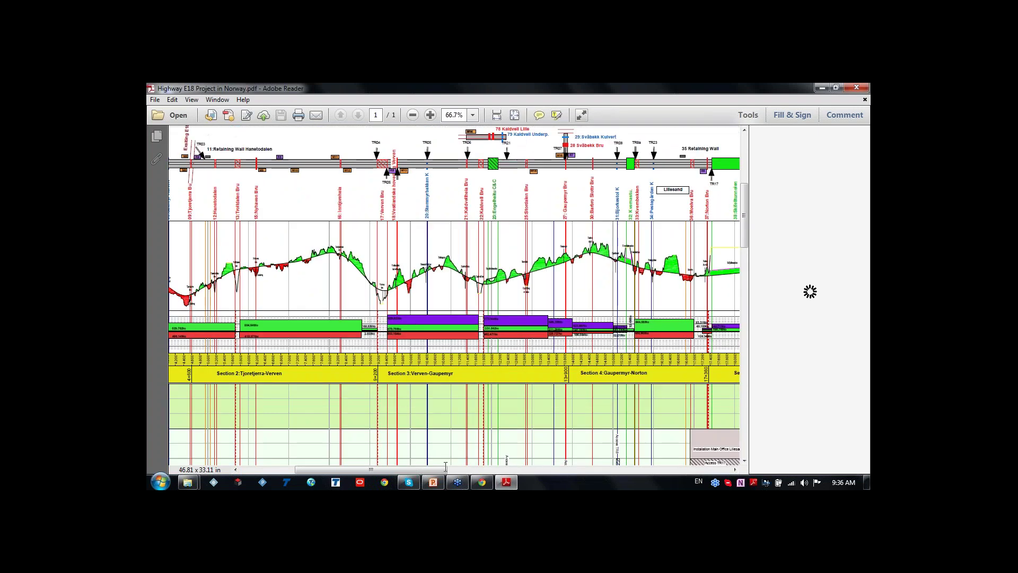
scroll(436, 470, left, 5)
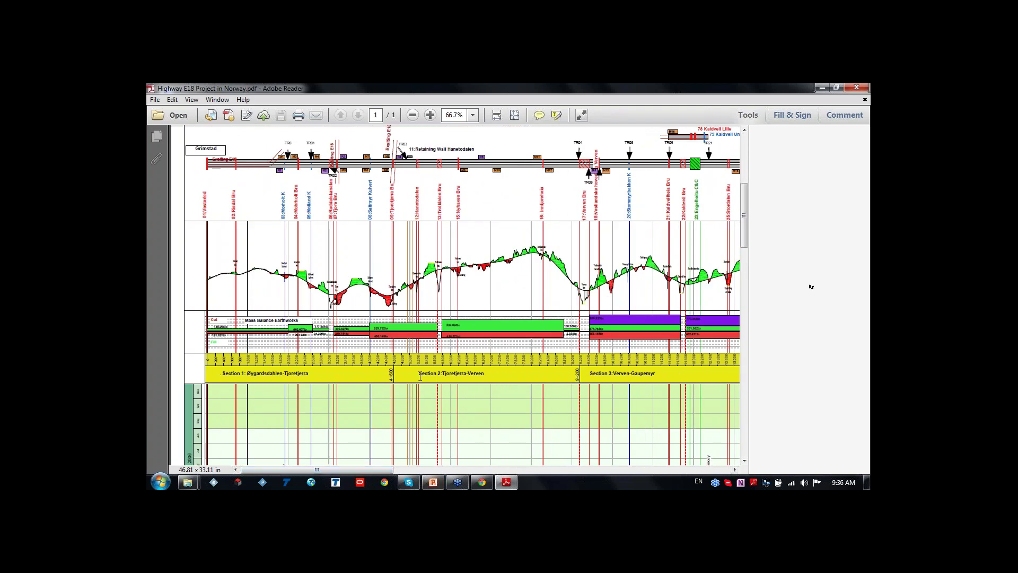
mouse_move(369, 469)
mouse_down()
mouse_move(447, 476)
mouse_move(370, 475)
mouse_up()
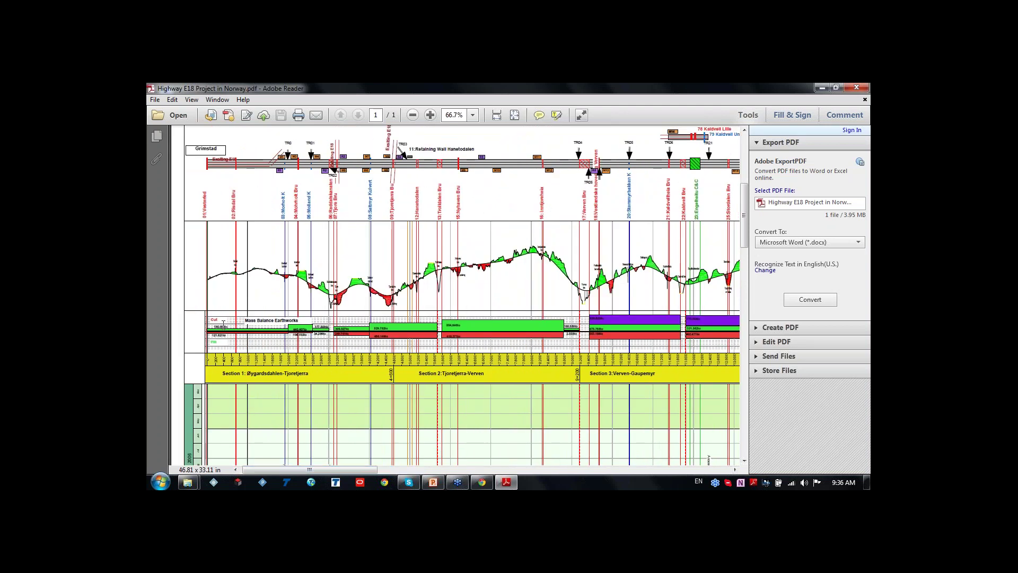
scroll(225, 326, up, 2)
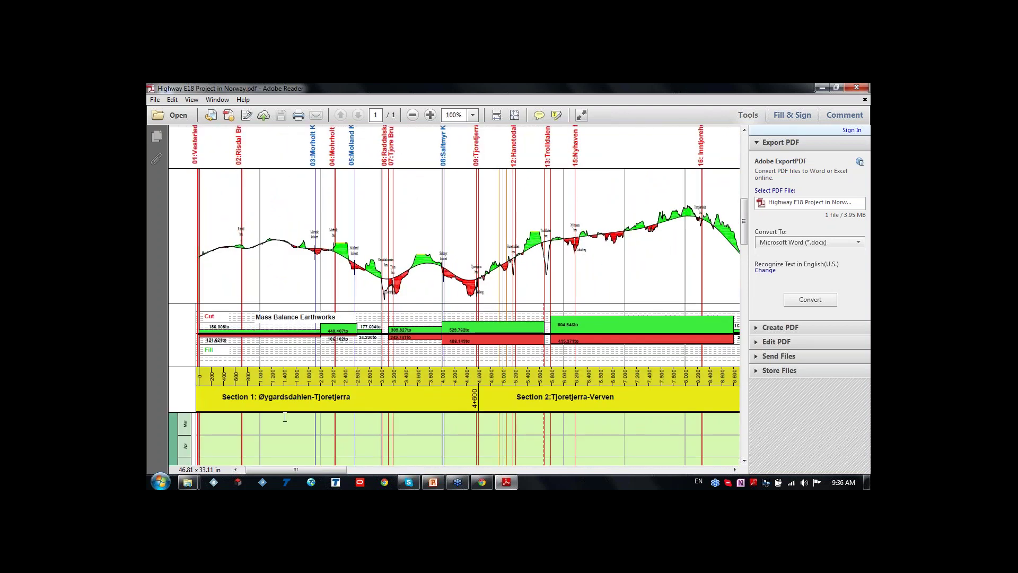
scroll(348, 319, up, 4)
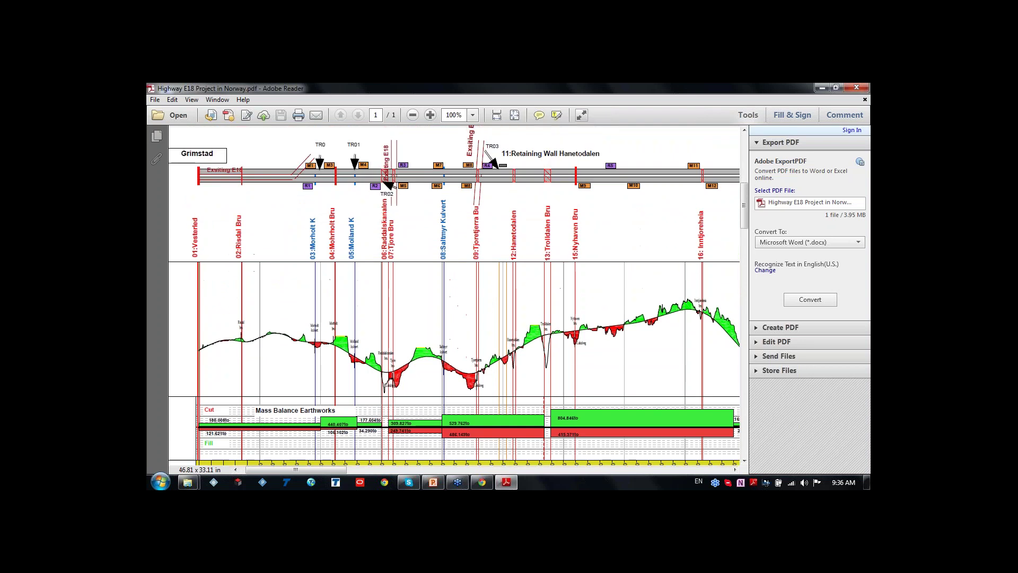
scroll(354, 289, up, 2)
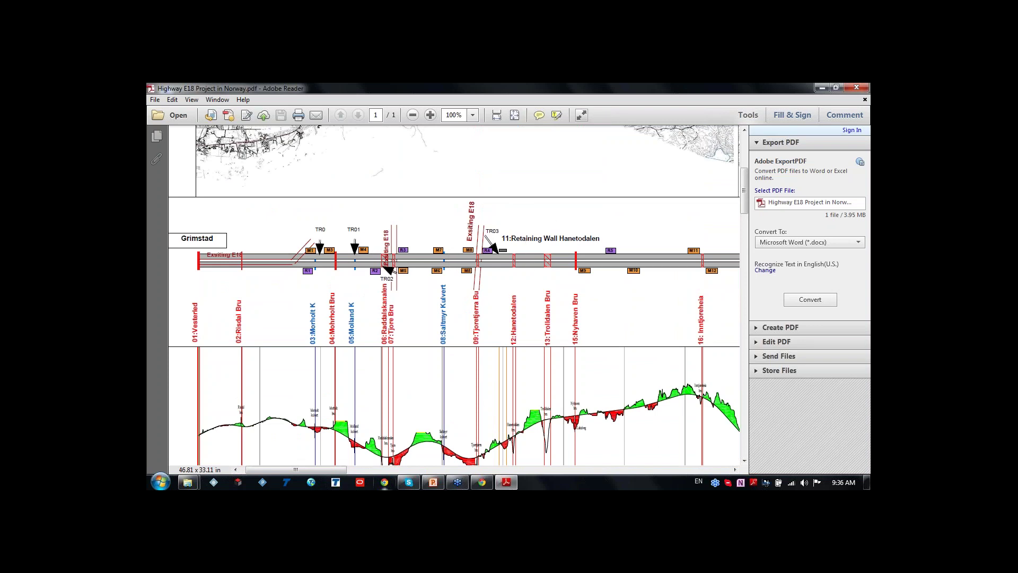
Follow the route map and elevation profile along the E18 from the Grimstad start to the Kristiansand end.
mouse_move(347, 470)
mouse_down()
mouse_move(400, 455)
mouse_move(456, 469)
mouse_move(725, 468)
mouse_move(369, 469)
mouse_up()
scroll(400, 455, up, 2)
scroll(664, 327, down, 2)
click(682, 468)
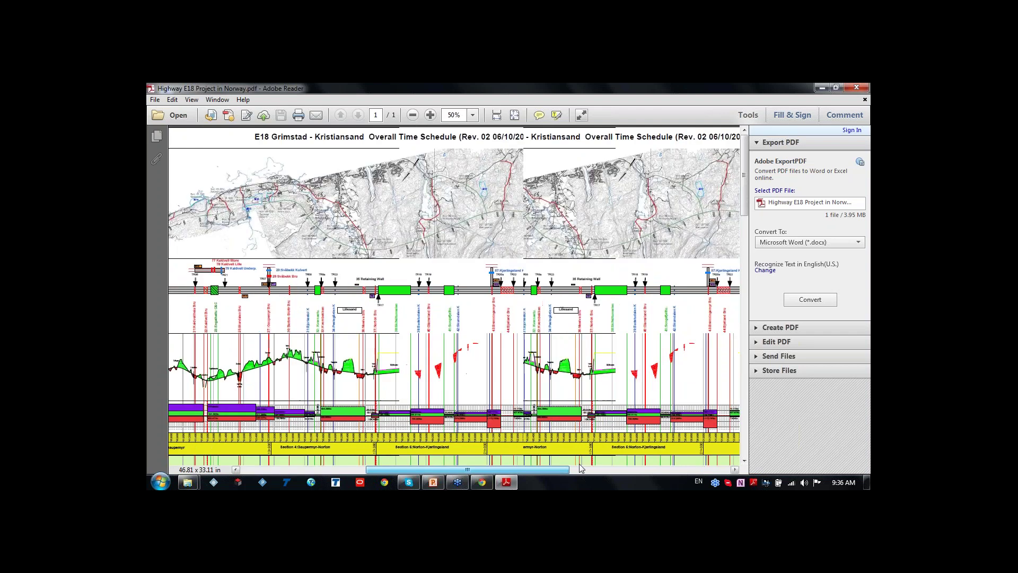
click(681, 468)
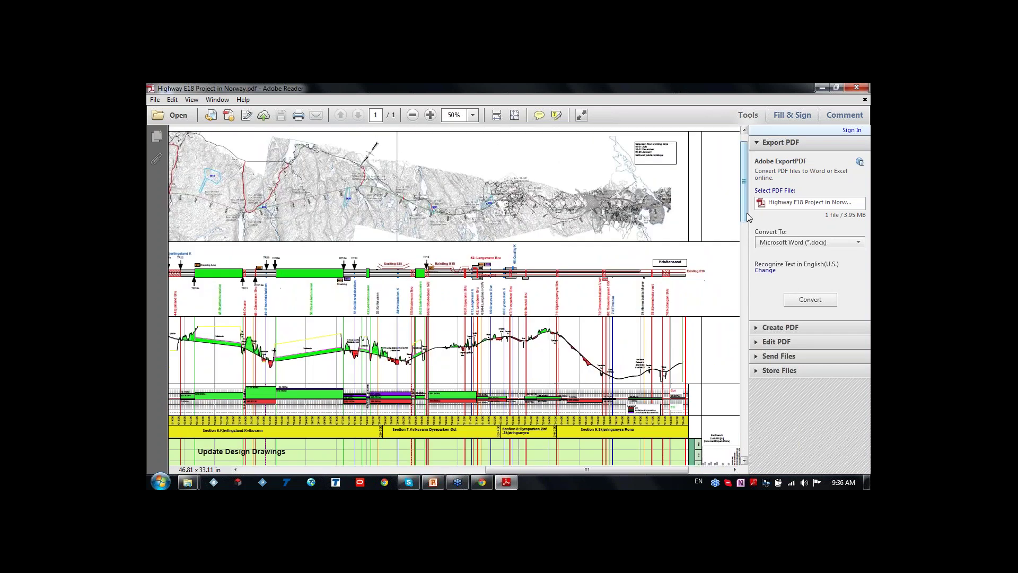
Examine the schedule end at Section 9 and locate the earthwork and tunnel element columns beside it.
drag(744, 217, 753, 299)
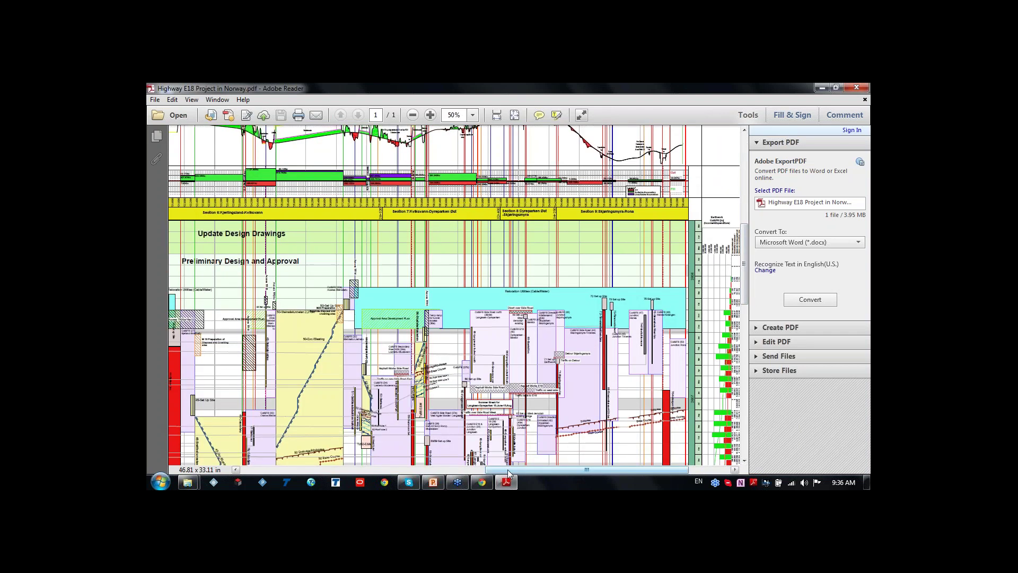
drag(507, 470, 571, 466)
scroll(572, 462, up, 3)
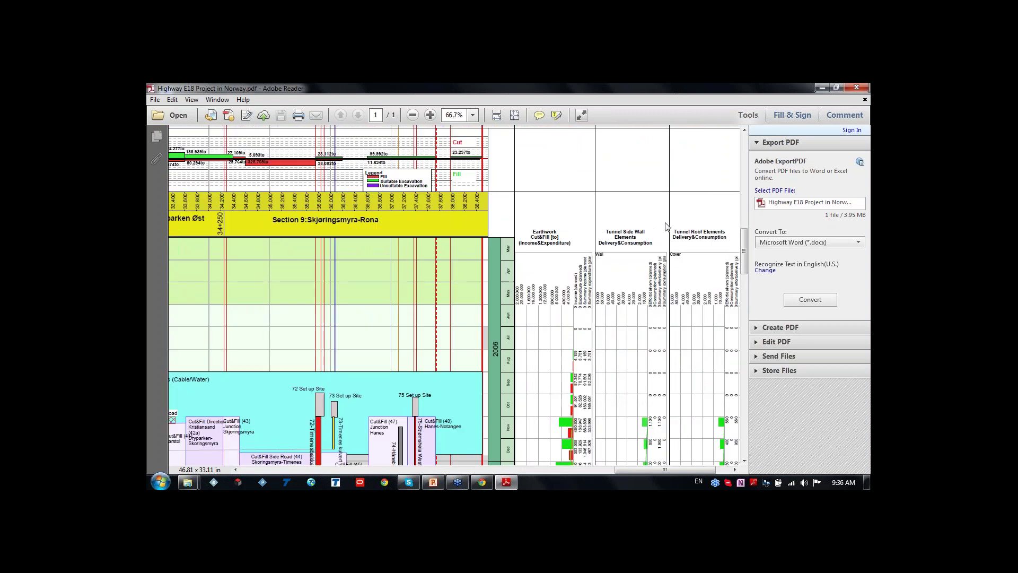
drag(638, 465, 648, 465)
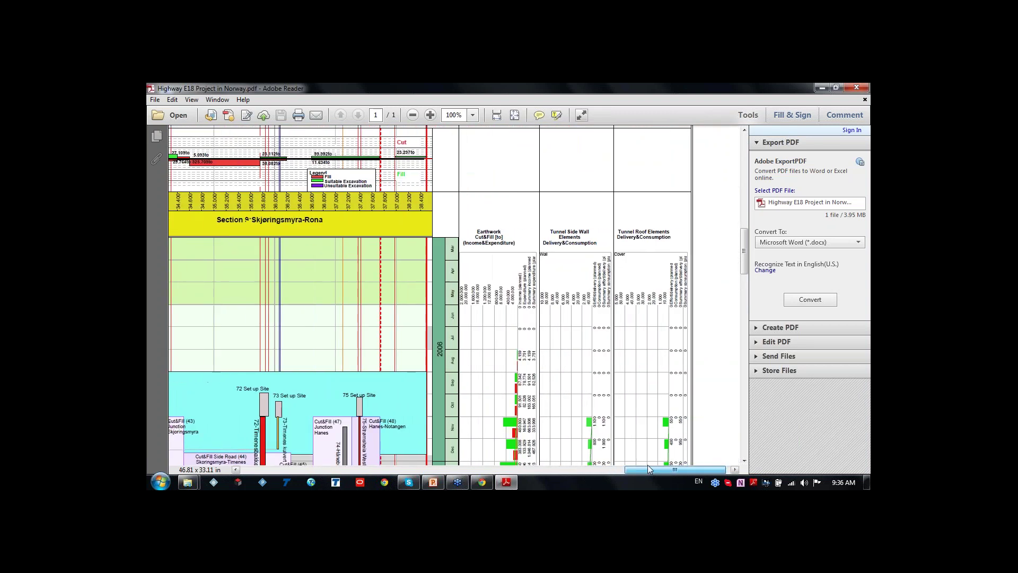
Examine the monthly Earthwork Cut&Fill and the tunnel side wall and roof element delivery and consumption histograms through 2006 and 2007.
scroll(493, 192, down, 1)
click(512, 194)
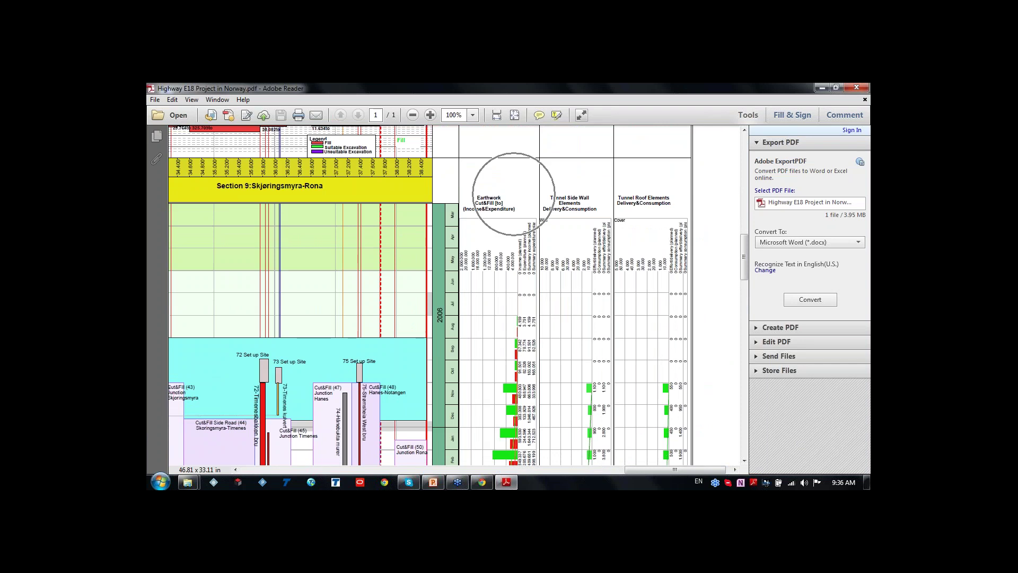
scroll(500, 284, down, 4)
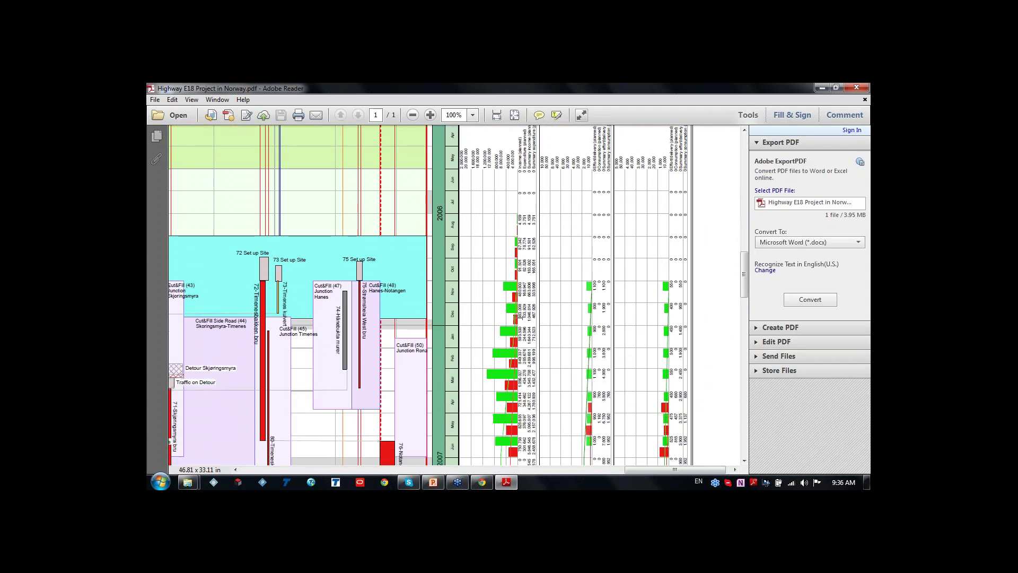
scroll(596, 215, up, 2)
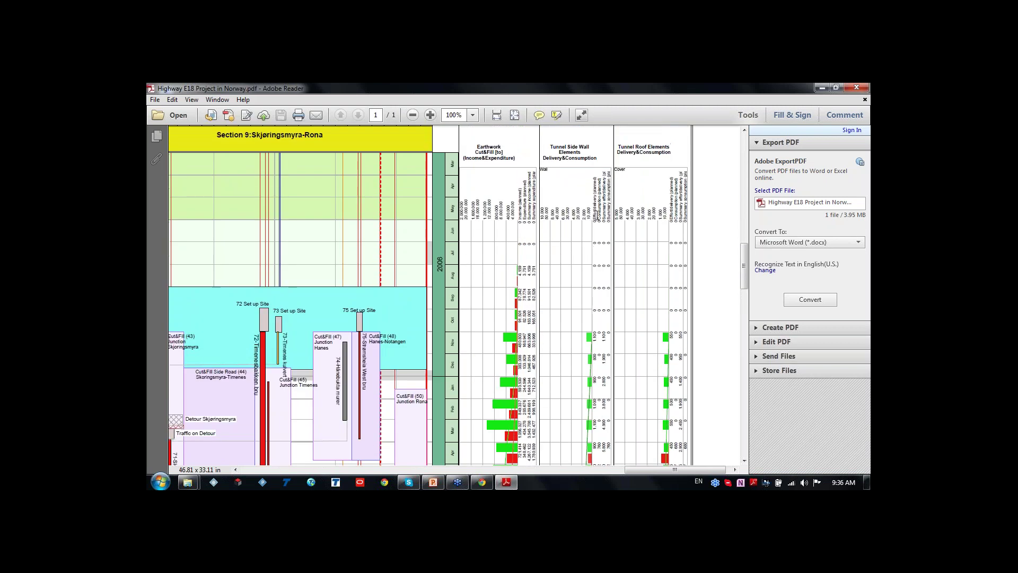
click(609, 250)
scroll(597, 285, down, 1)
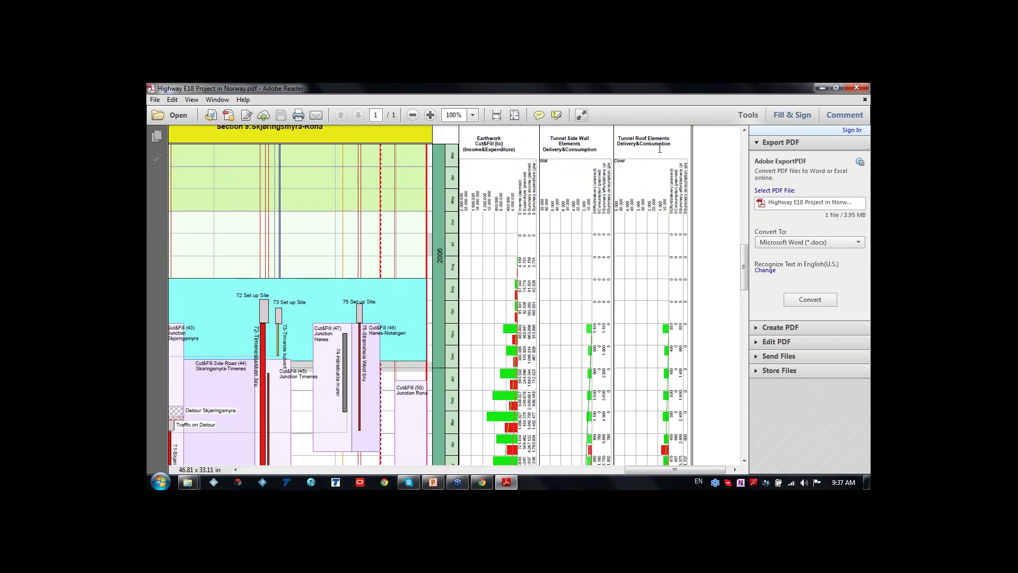
scroll(672, 301, down, 6)
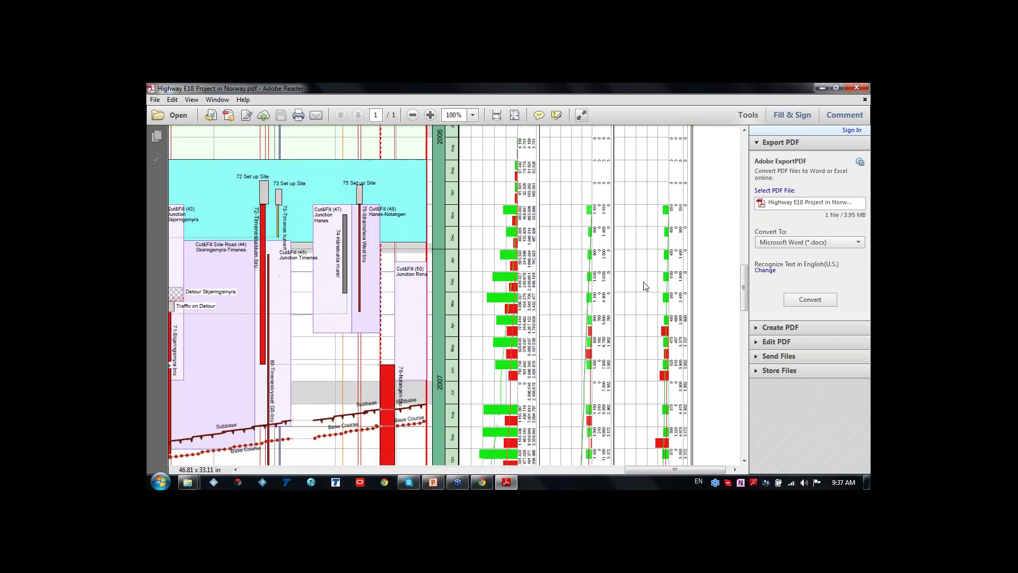
scroll(639, 274, down, 2)
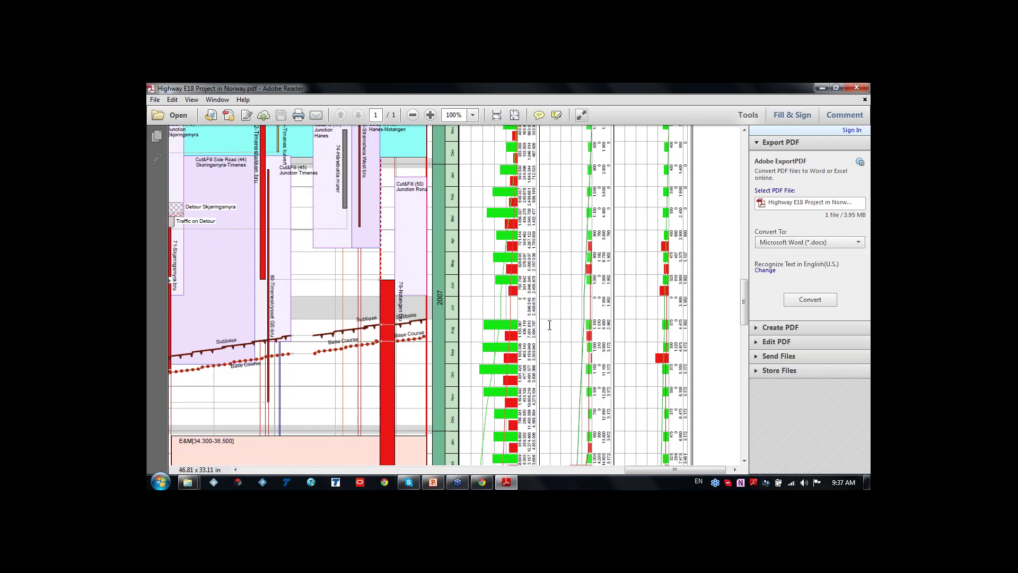
drag(639, 469, 524, 482)
Close the E18 Norway PDF and open 07-Individual Tasks from the views folder on the desktop.
click(856, 87)
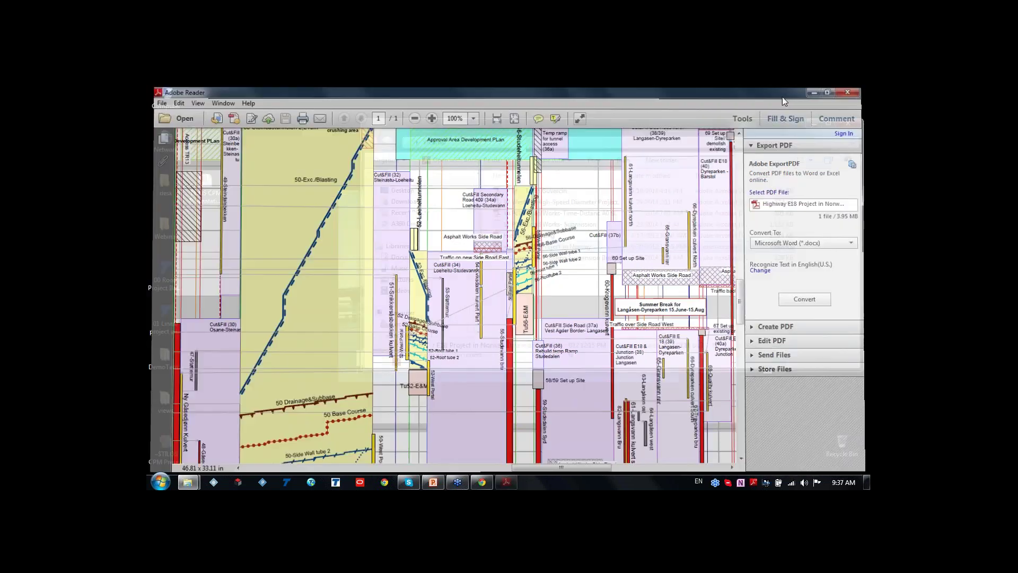
click(567, 303)
click(240, 322)
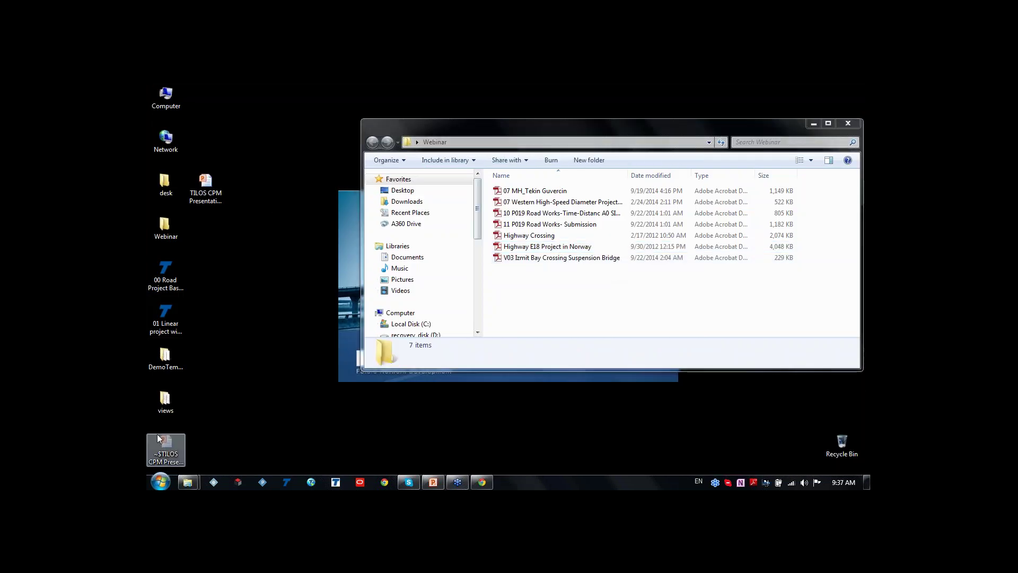
double_click(168, 407)
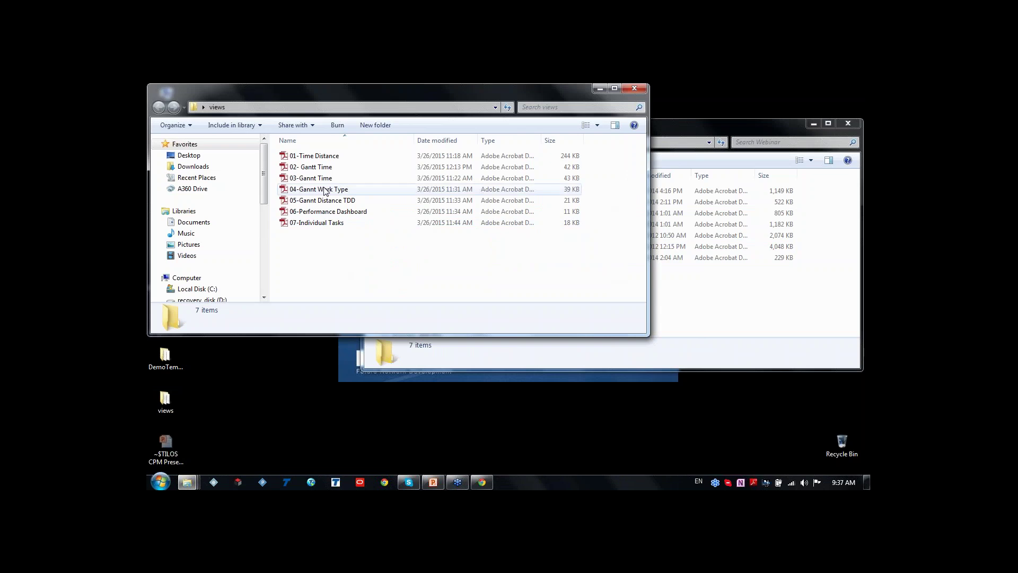
double_click(313, 222)
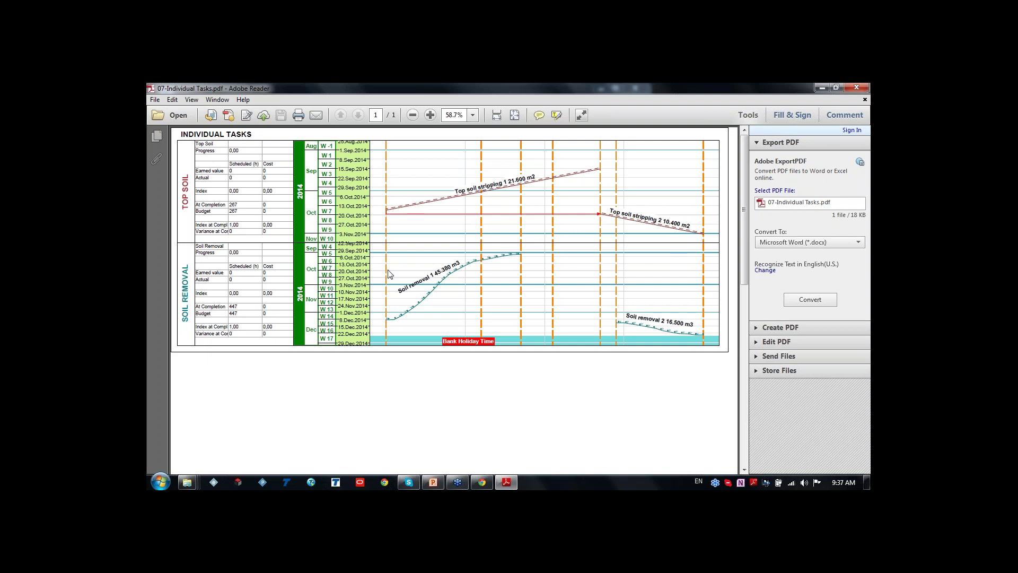
Close the Individual Tasks PDF and open 06-Performance Dashboard from the views folder.
click(852, 87)
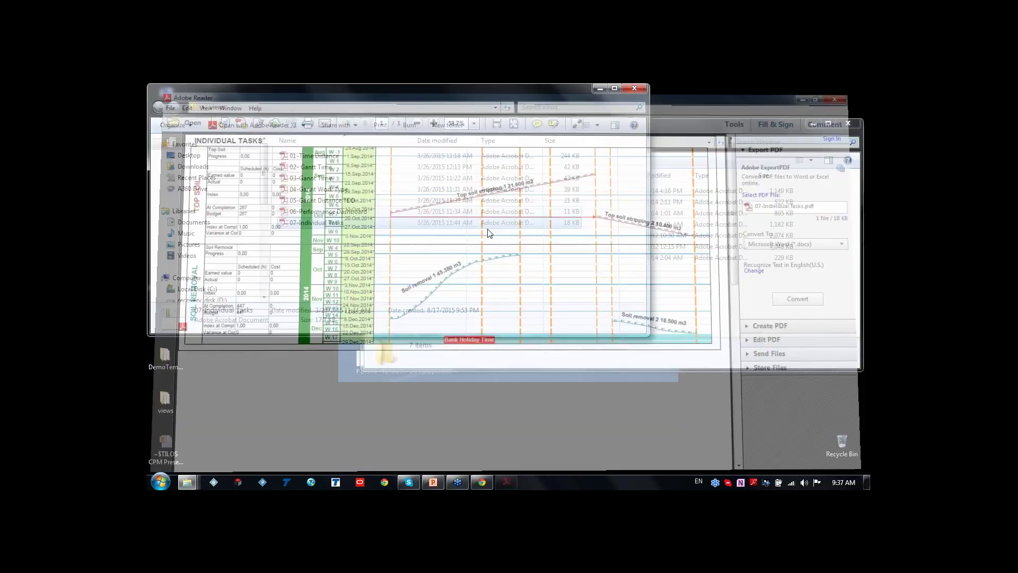
double_click(320, 211)
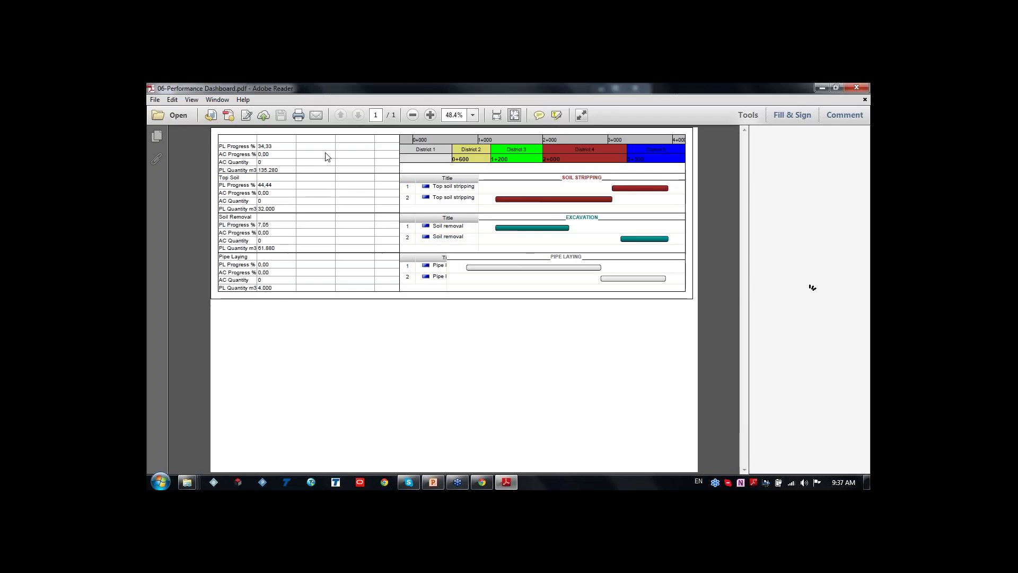
key(ctrl+2)
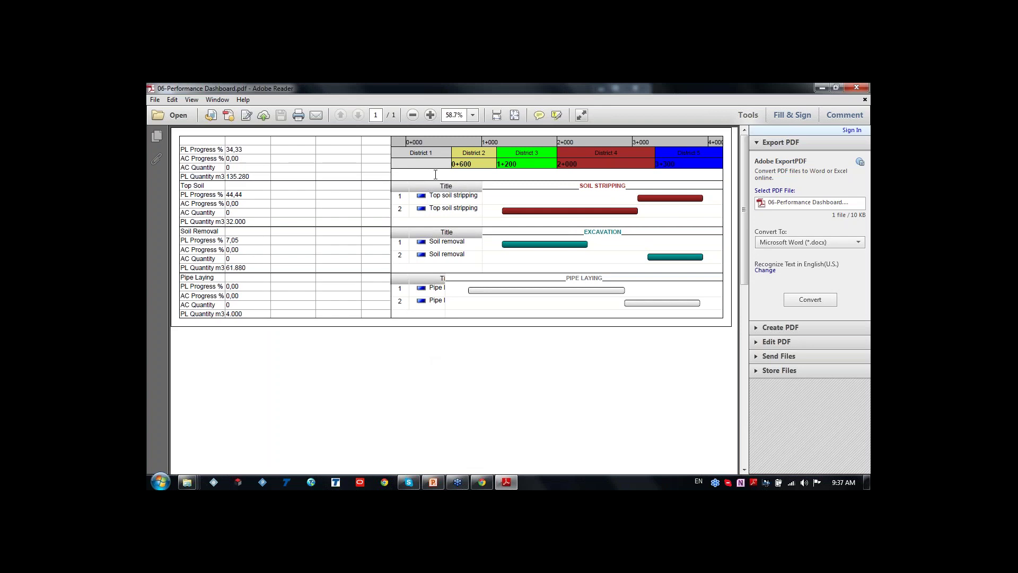
Review the planned and actual progress and quantity figures in the overall, Top Soil and Soil Removal blocks of the dashboard.
click(234, 159)
mouse_move(190, 177)
mouse_down()
mouse_move(210, 188)
mouse_move(177, 187)
mouse_up()
drag(215, 230, 220, 241)
Close the Performance Dashboard PDF and open 05-Gannt Distance TDD from the views folder.
click(855, 85)
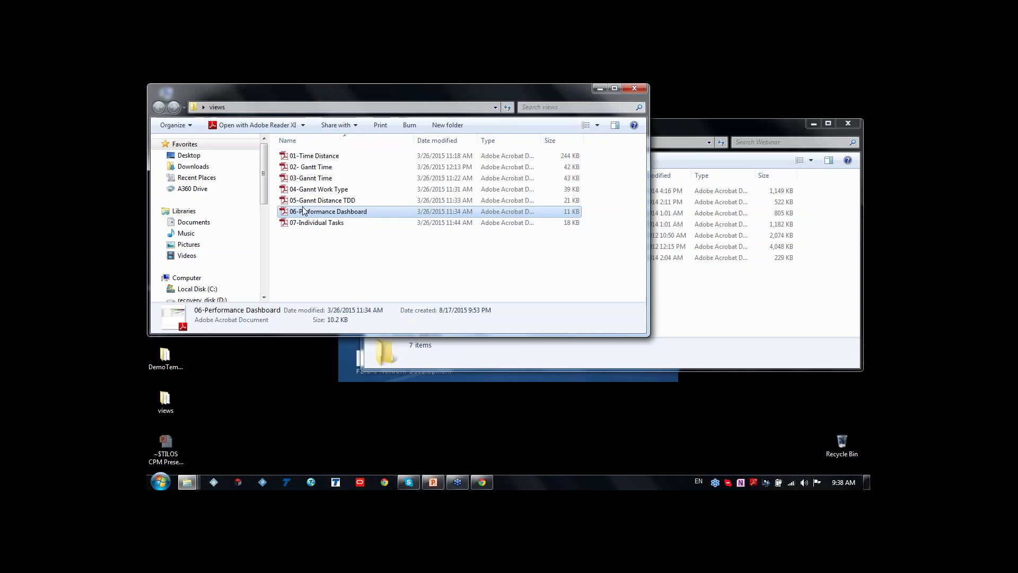
key(Up)
key(Return)
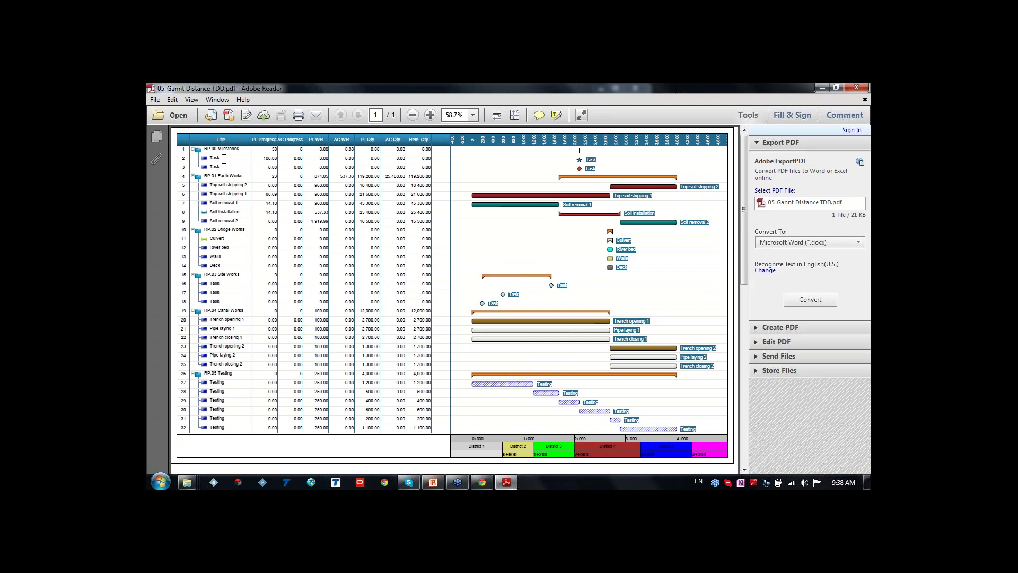
Close the Gannt Distance TDD PDF and open 04-Gannt Work Type from the views folder.
click(856, 88)
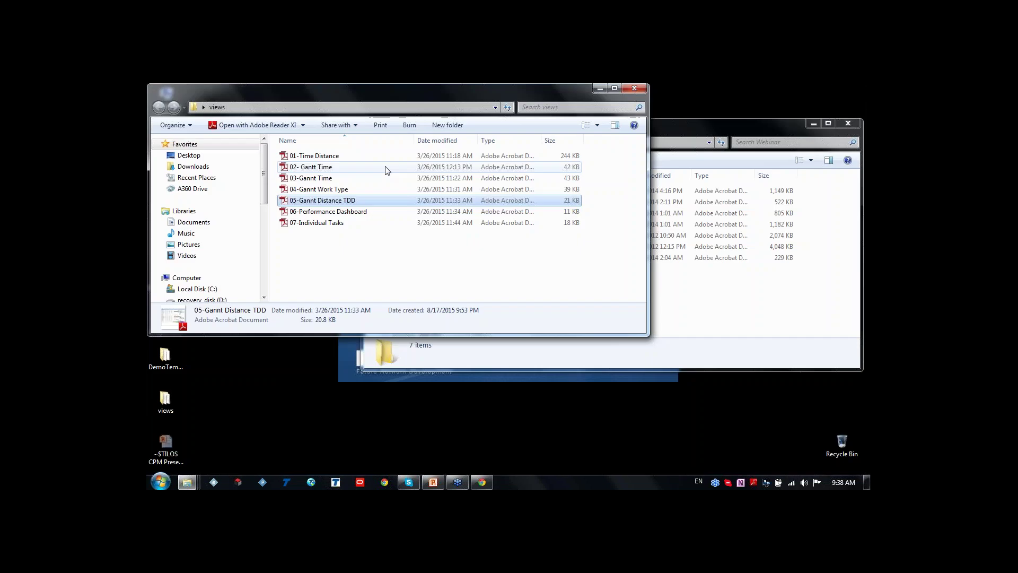
double_click(312, 189)
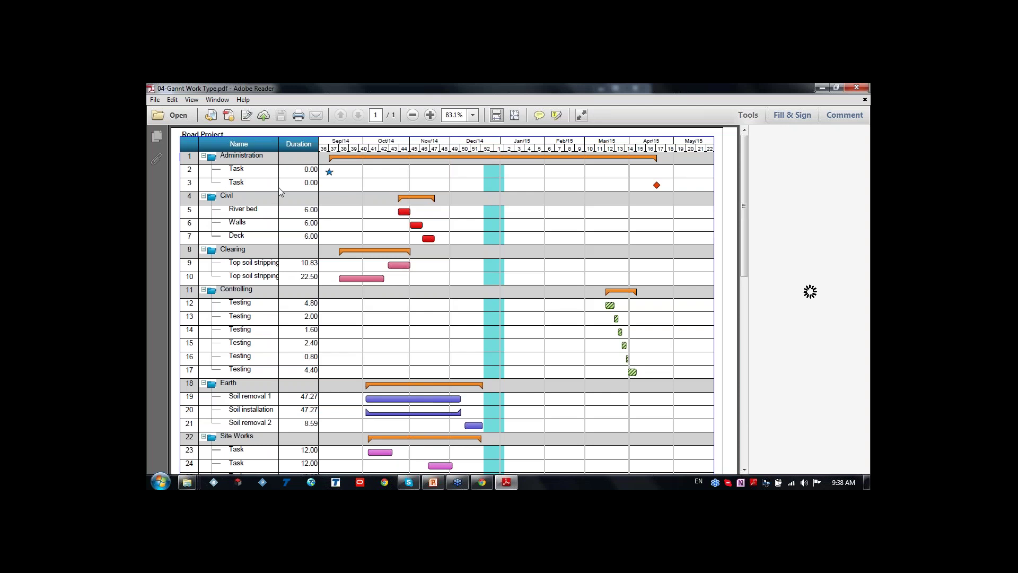
Look through the Gantt chart grouped by work type, from Administration down to Water.
scroll(280, 193, down, 5)
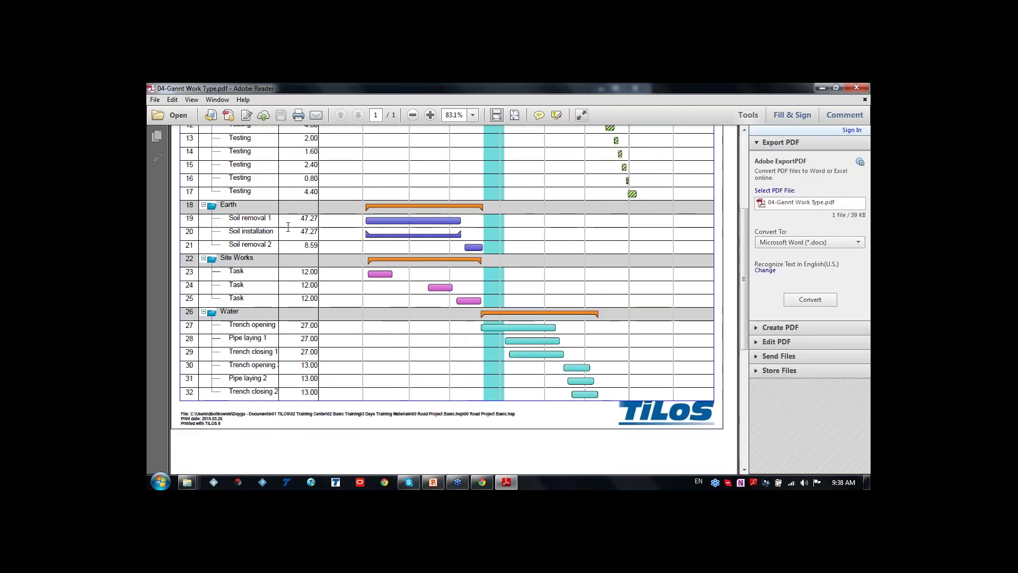
scroll(293, 228, up, 4)
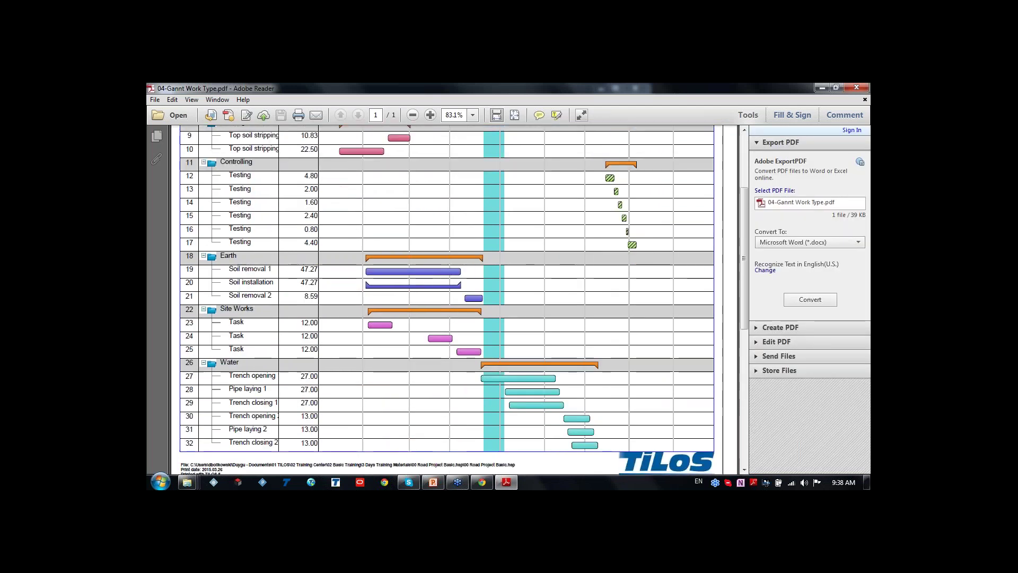
scroll(293, 228, up, 2)
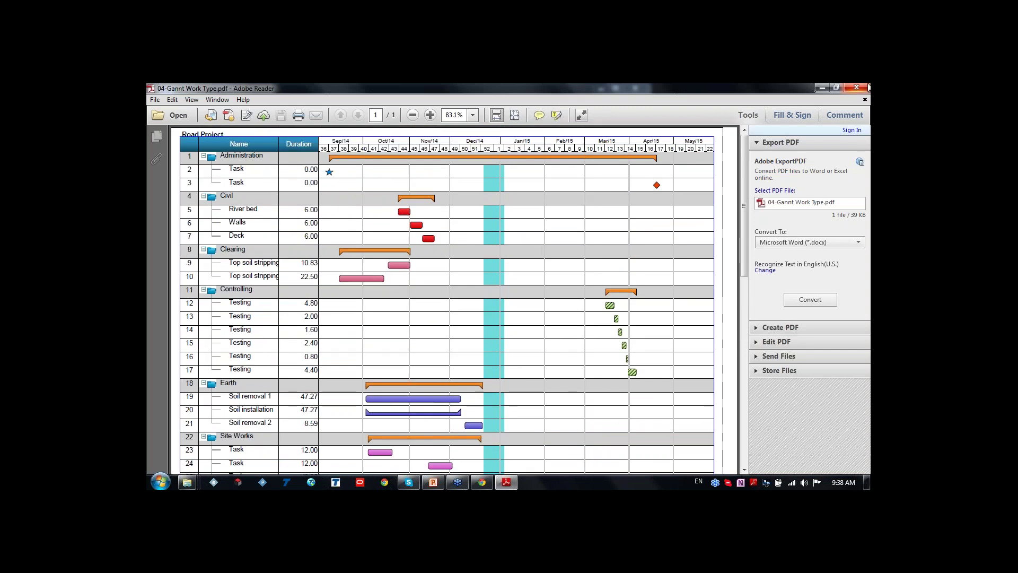
Close the Gannt Work Type PDF and open 03-Gannt Time from the views folder.
click(856, 87)
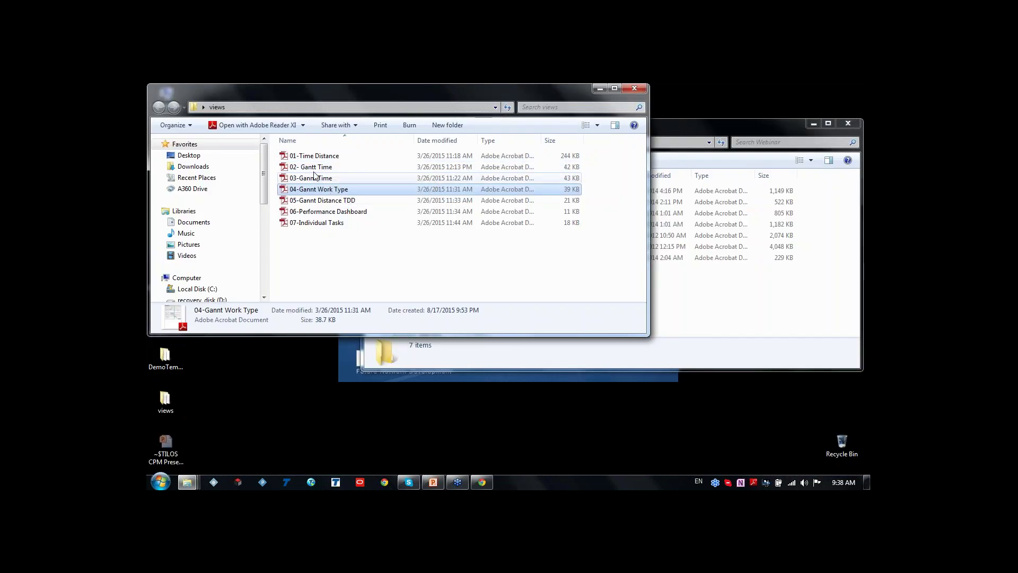
click(316, 178)
double_click(316, 178)
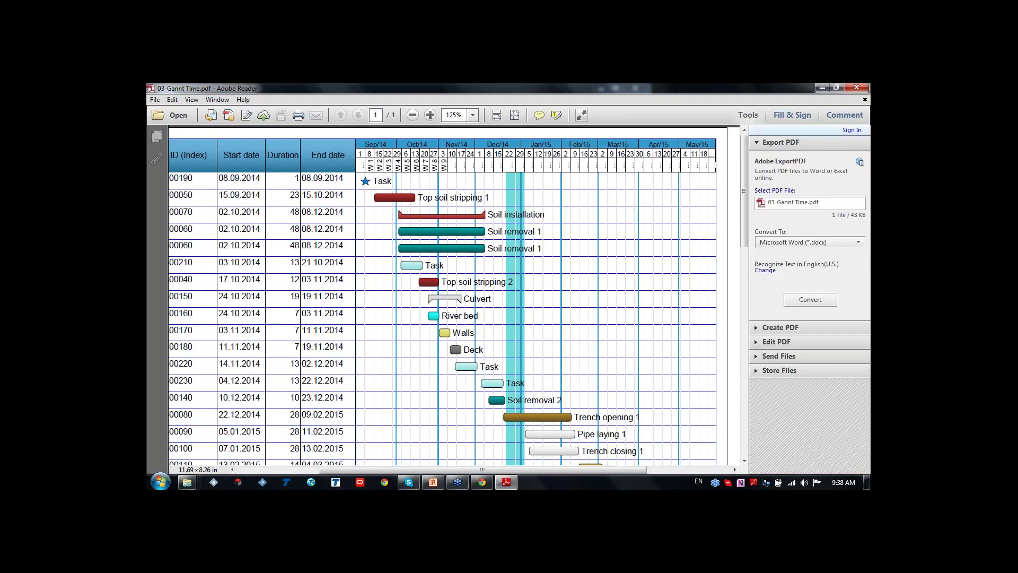
Review the task names, IDs, start and end dates, durations and bars of the time-based Gantt chart.
drag(603, 472, 522, 472)
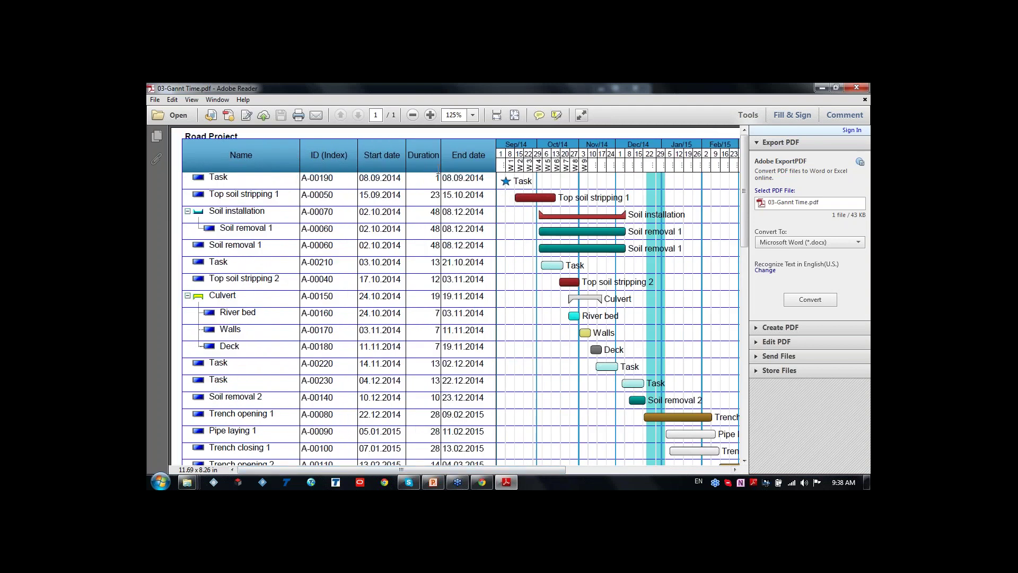
scroll(460, 294, down, 4)
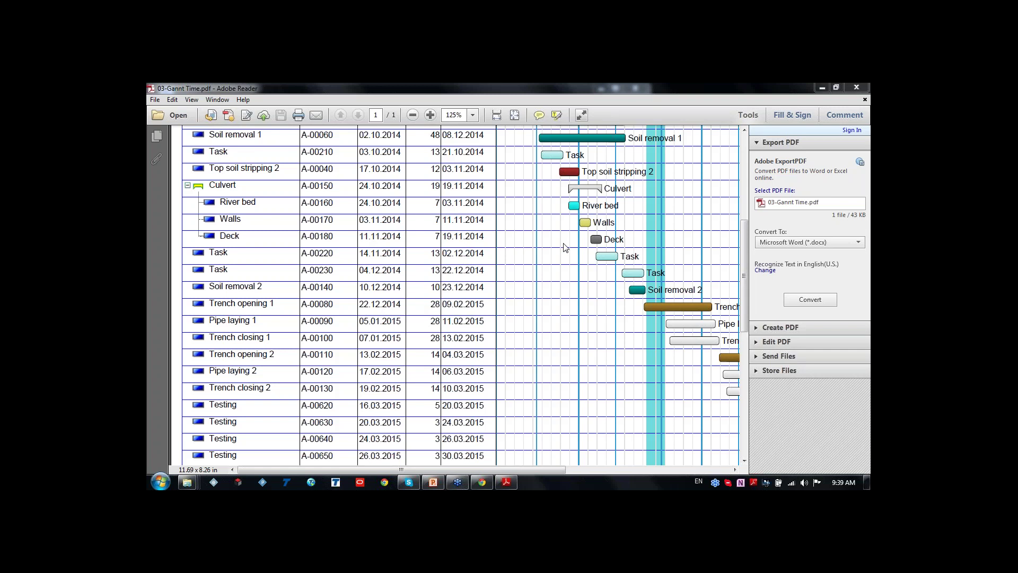
click(750, 329)
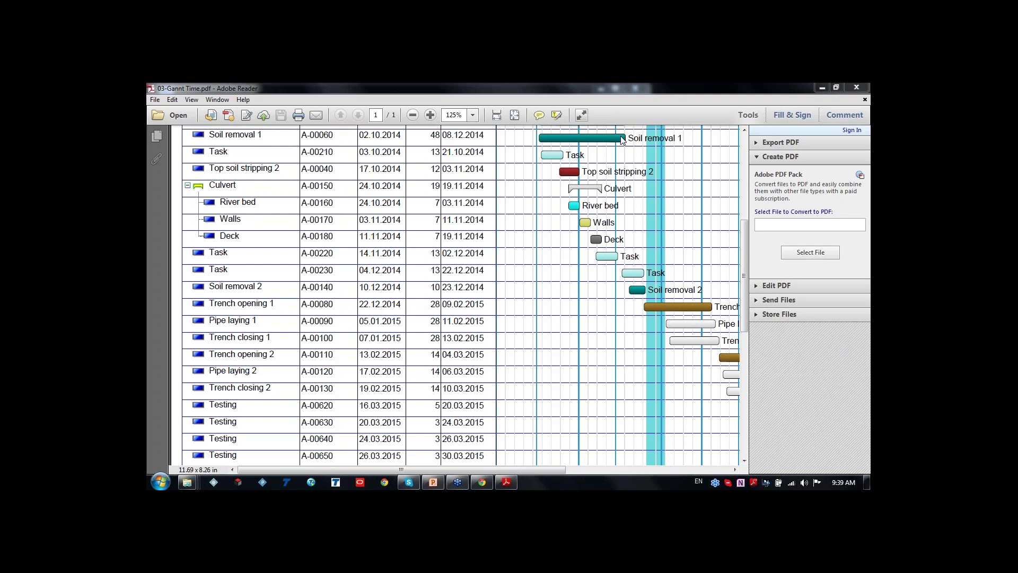
Close the Gannt Time PDF and look through the whole 01-Time Distance diagram from the views folder.
click(857, 87)
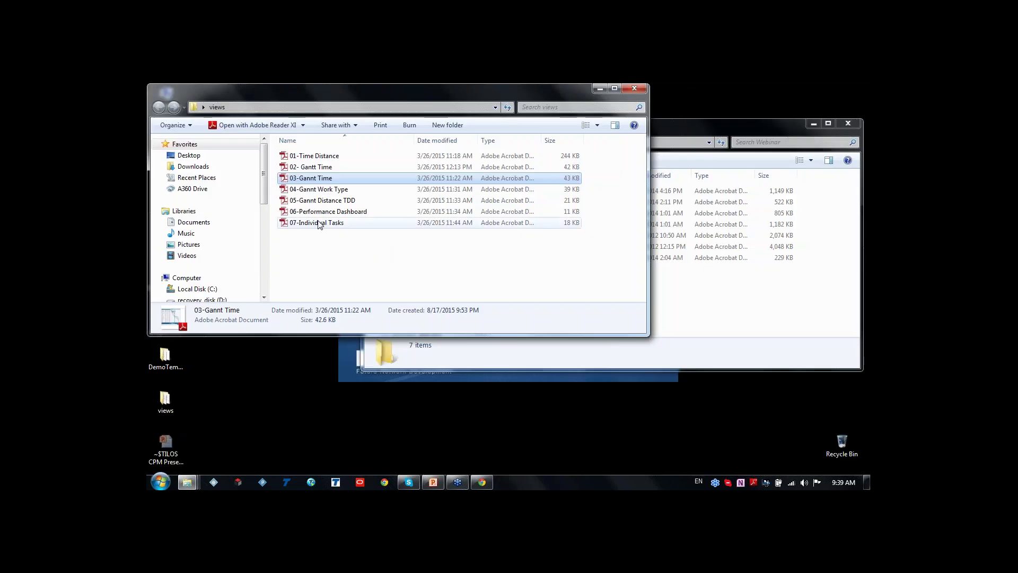
double_click(328, 156)
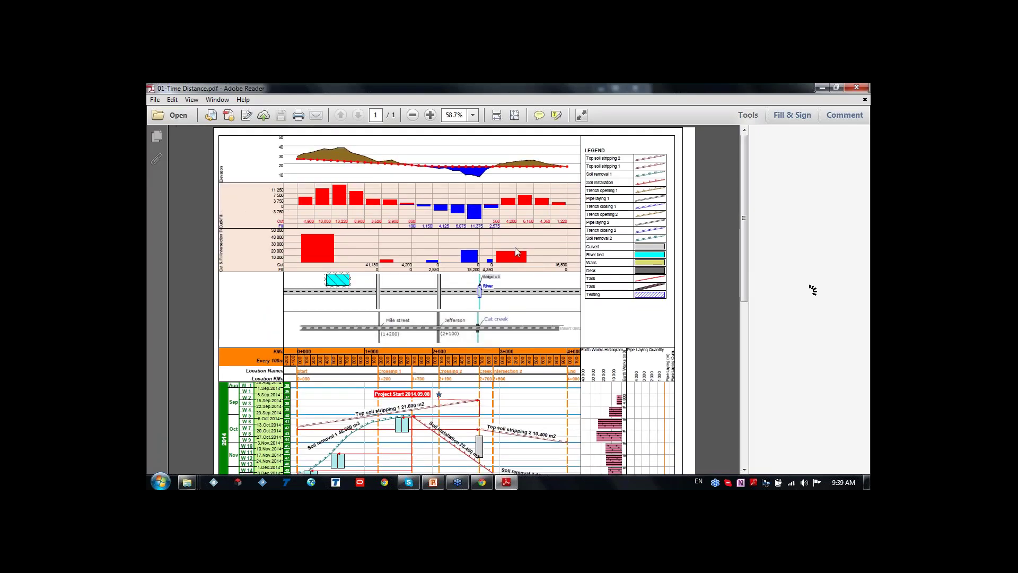
scroll(514, 246, down, 10)
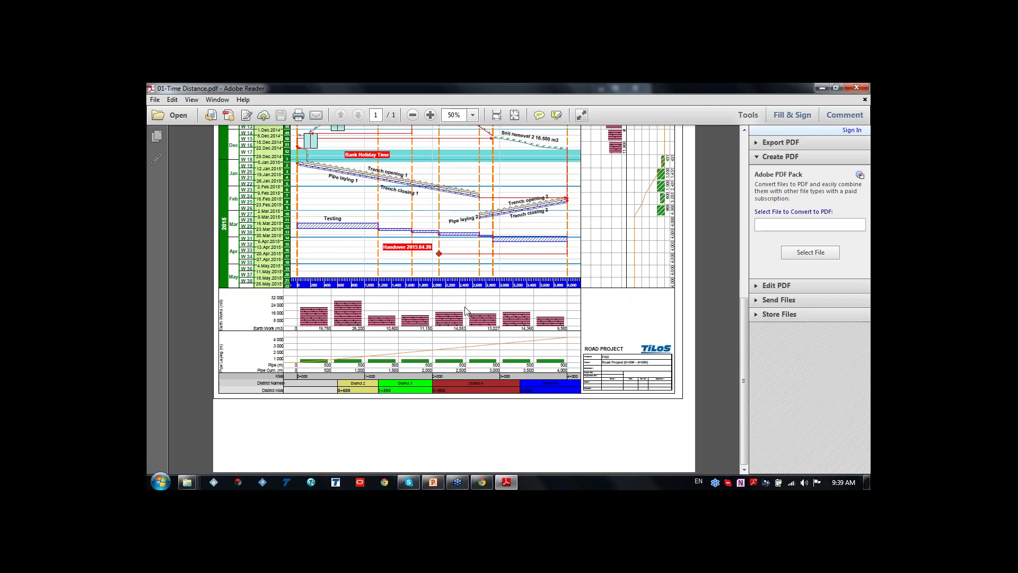
scroll(465, 310, up, 10)
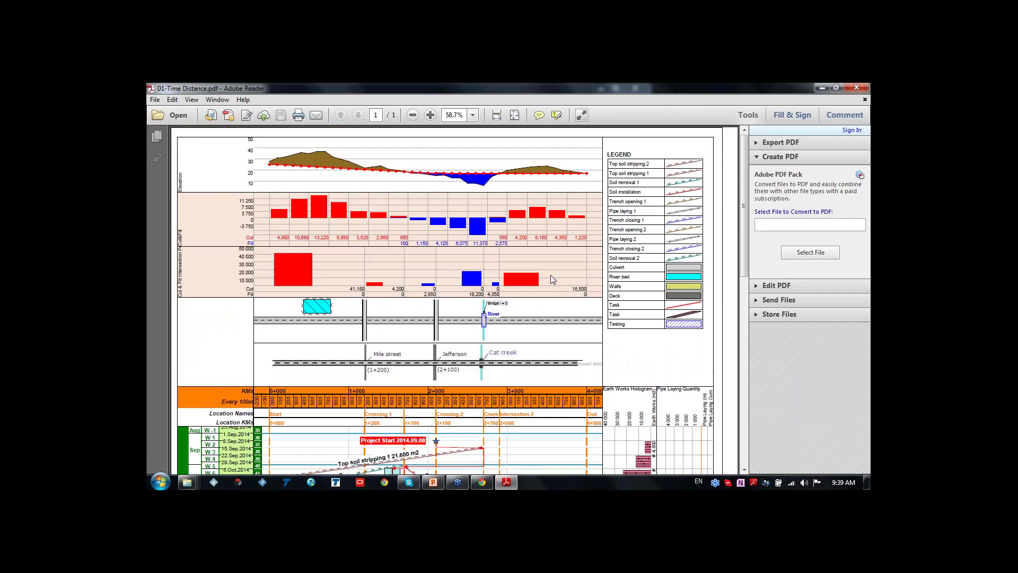
scroll(545, 276, down, 10)
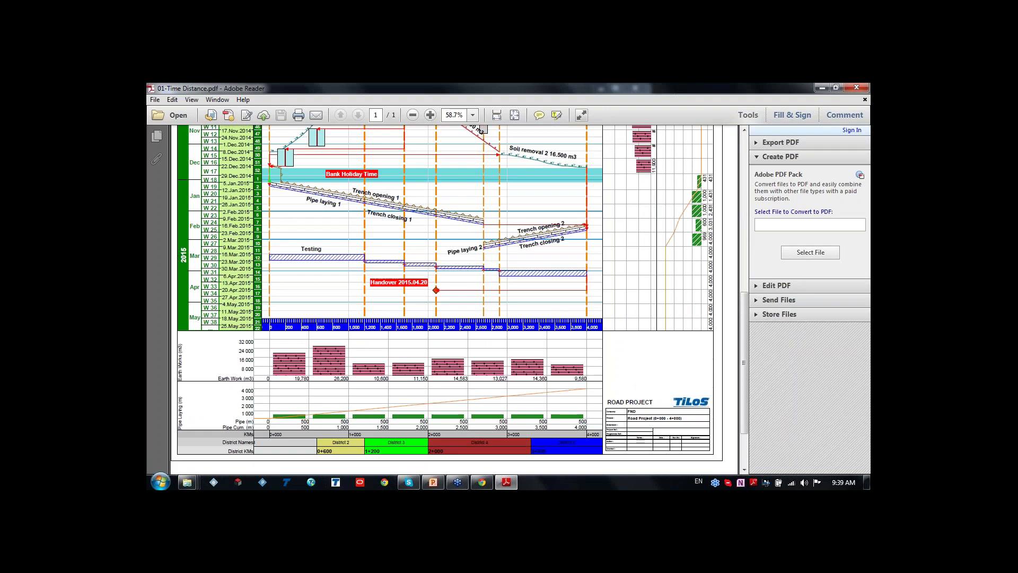
Close the Time Distance PDF and open the 00 Road Project Basic project in Tilos, showing the 01-Time-Distance-Diagram view.
click(856, 87)
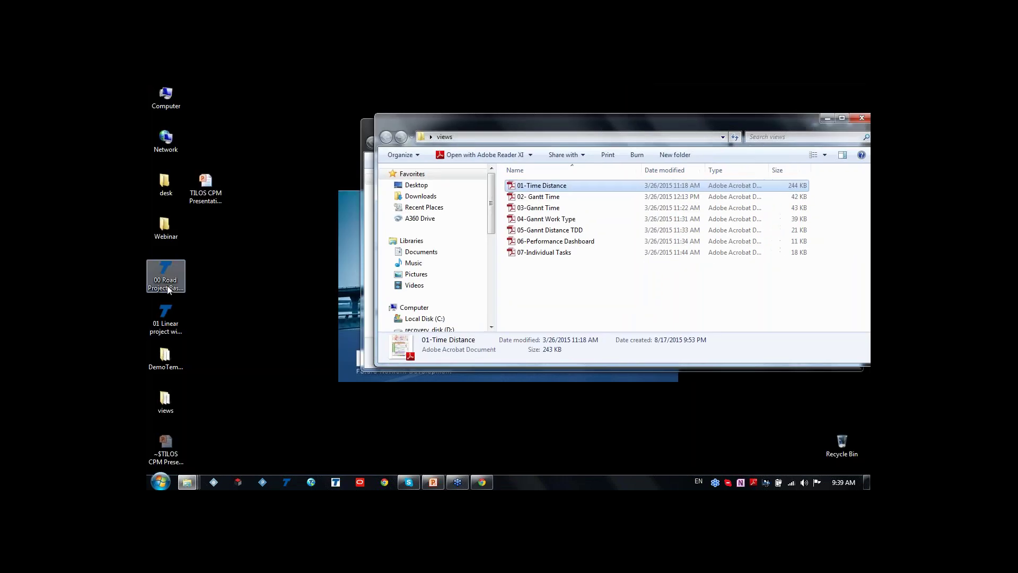
double_click(167, 285)
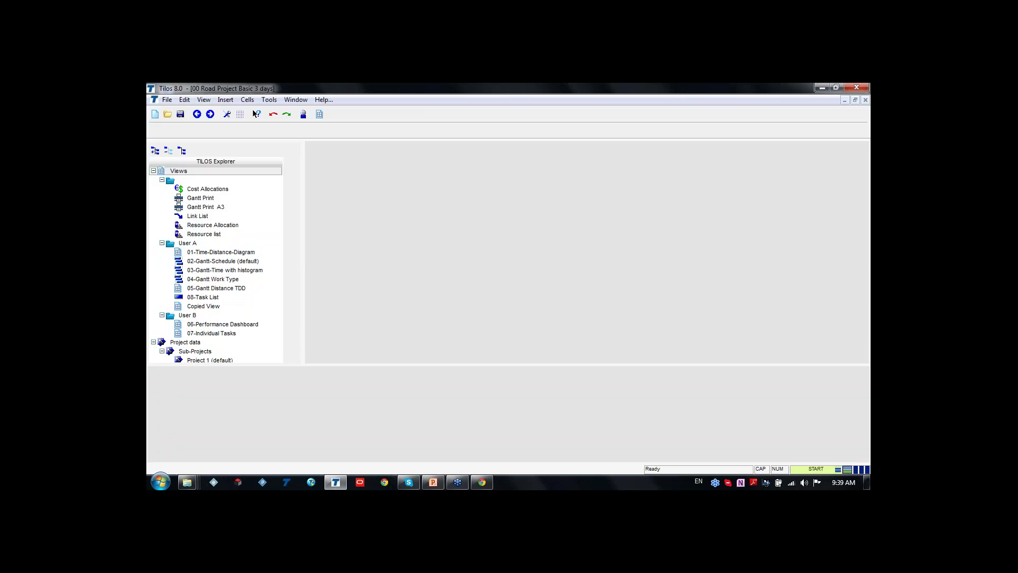
scroll(480, 229, up, 5)
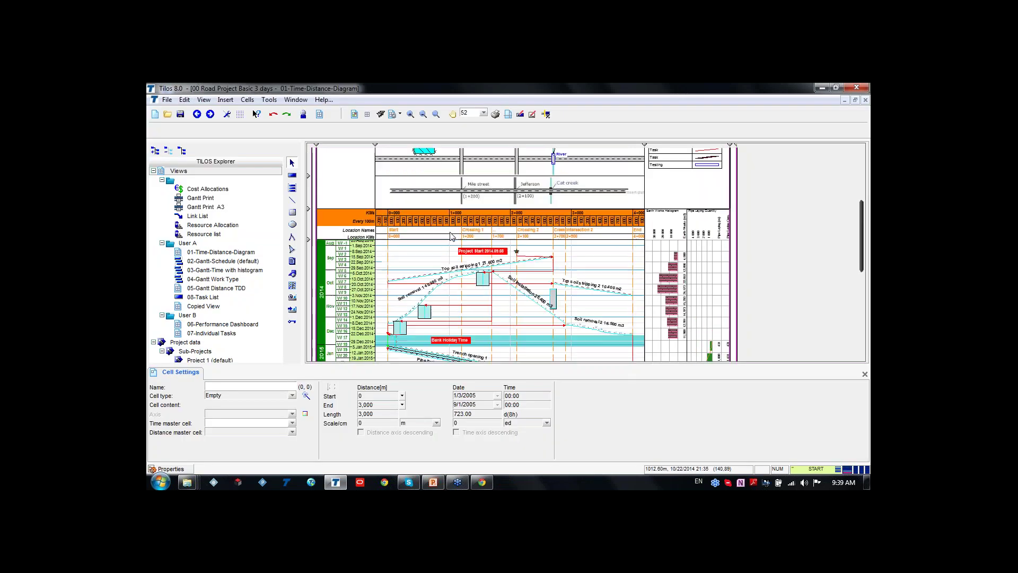
scroll(557, 234, down, 1)
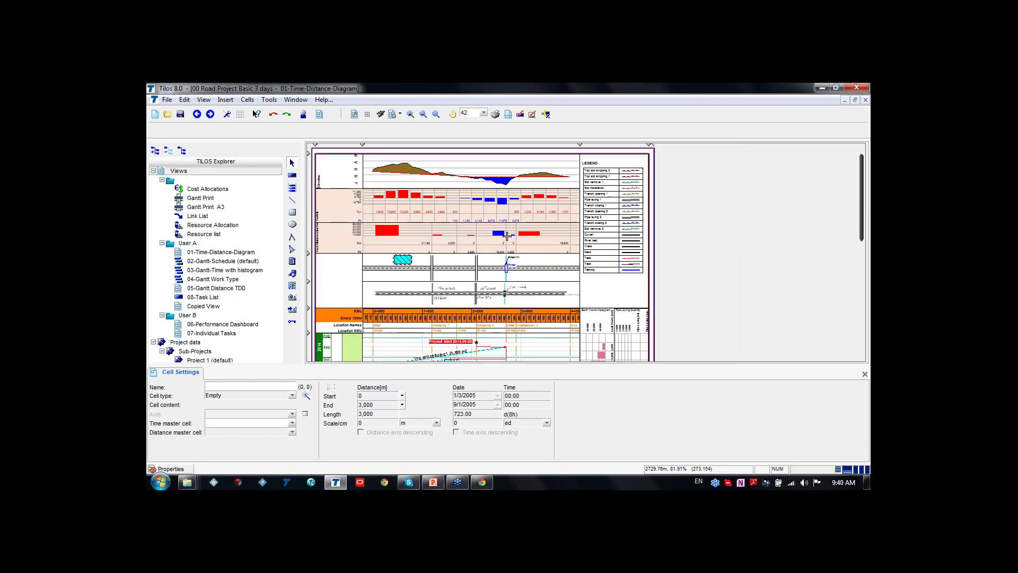
Zoom in on the elevation and cut-and-fill charts above the road map and select the elevation profile.
click(436, 114)
drag(321, 163, 583, 291)
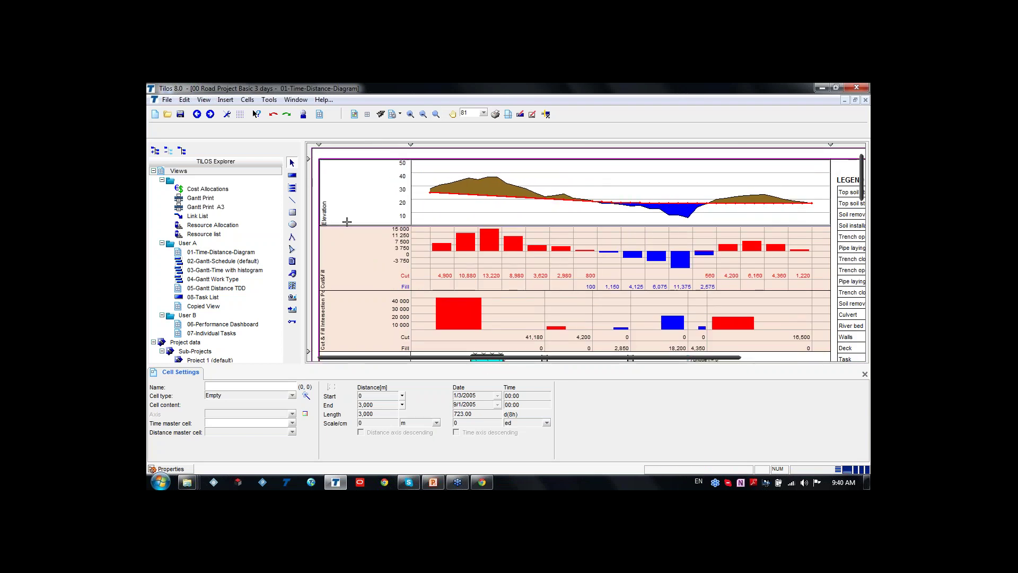
click(477, 199)
click(458, 181)
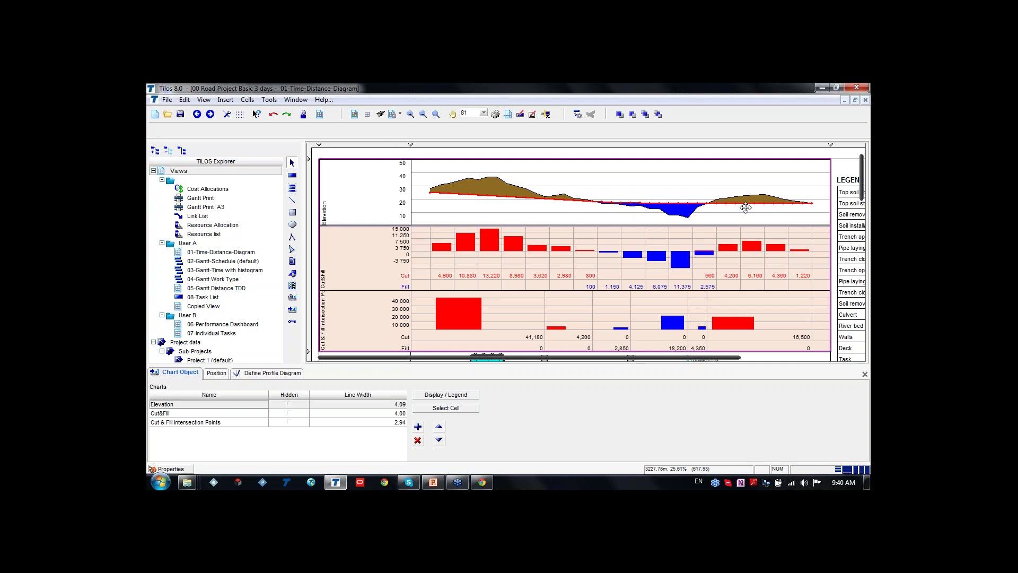
Slightly increase the height of the cell containing the Elevation, Cut&Fill and Cut & Fill Intersection Points charts.
scroll(571, 257, down, 1)
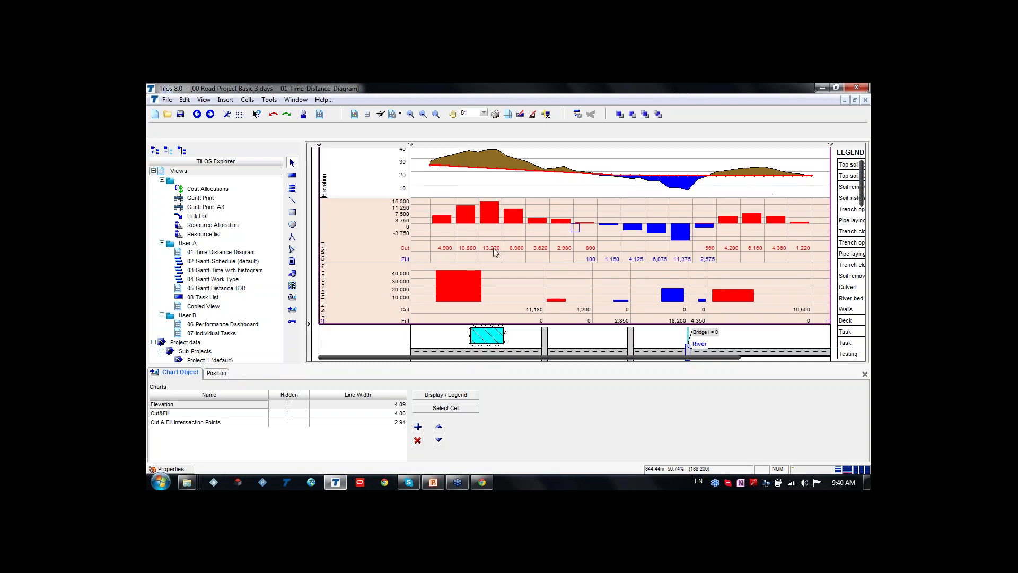
scroll(531, 253, down, 2)
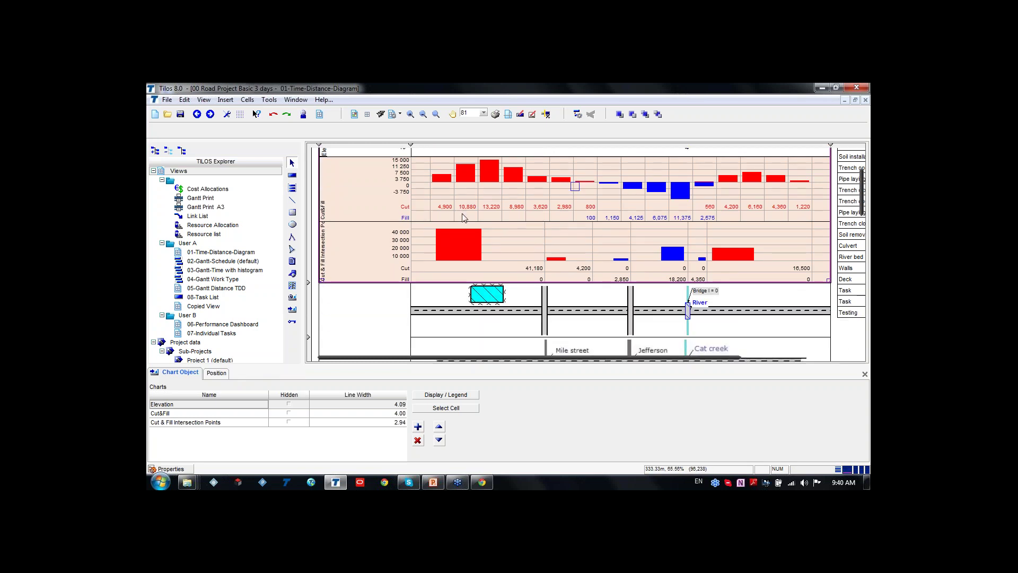
click(452, 211)
scroll(508, 208, up, 2)
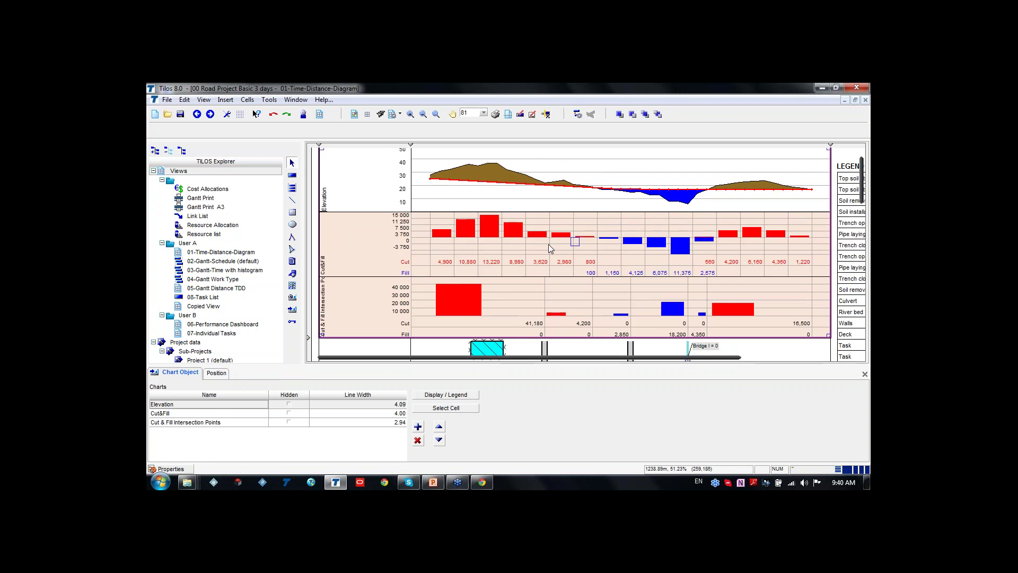
scroll(662, 254, down, 3)
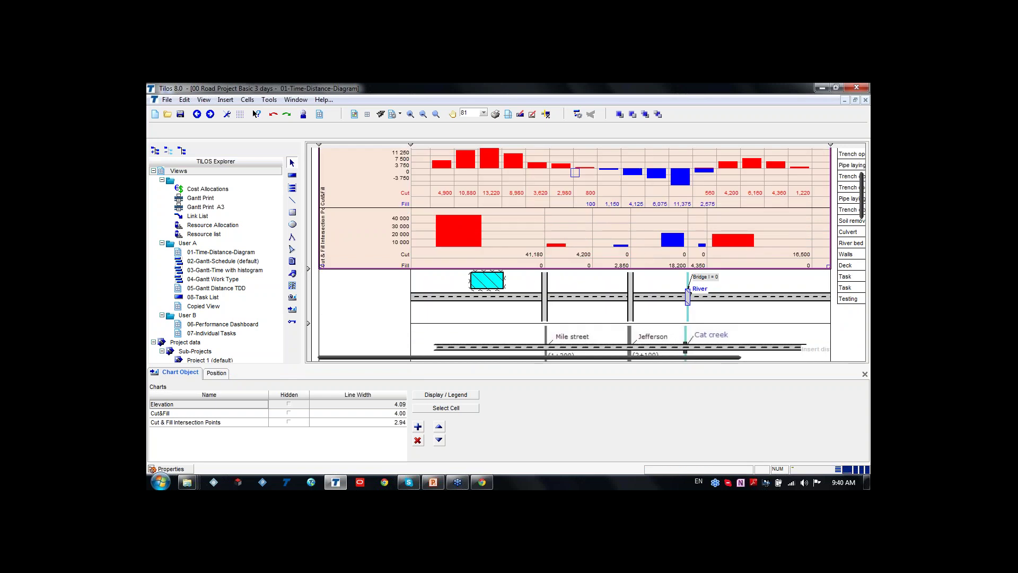
drag(311, 269, 307, 288)
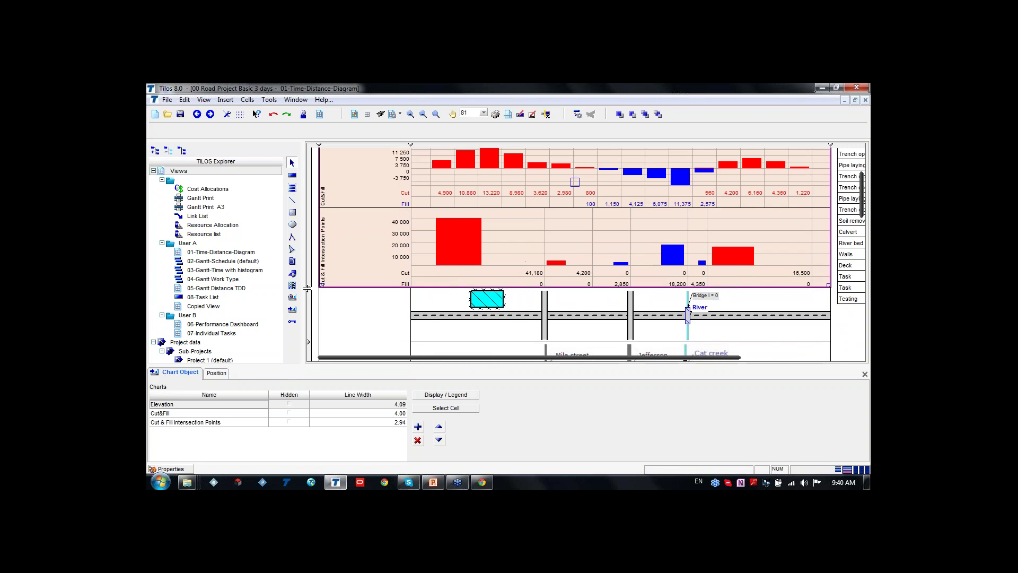
Compare the cut and fill intersection volumes with the road, crossings and river below, and select the road map image.
scroll(507, 253, down, 3)
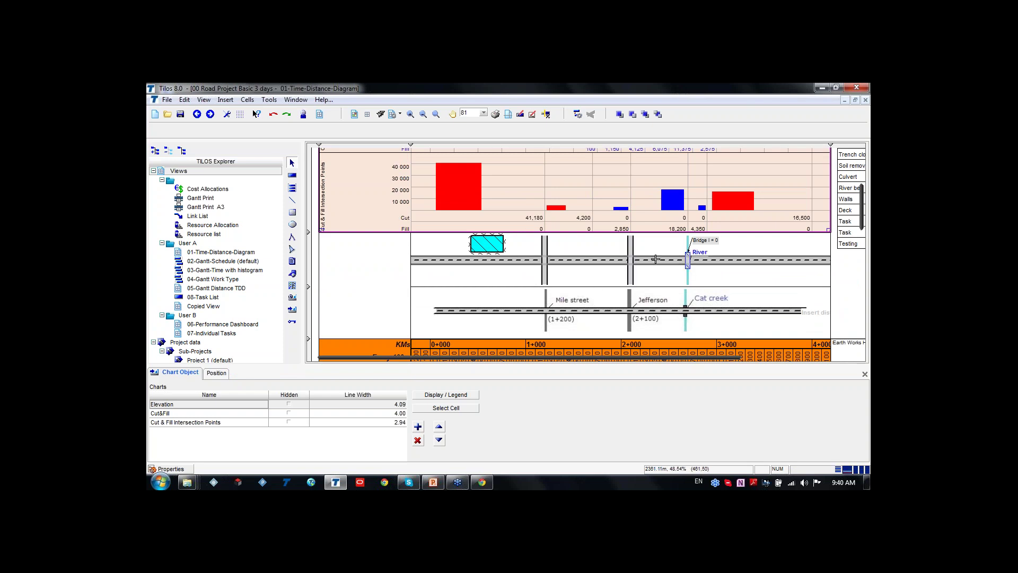
click(618, 212)
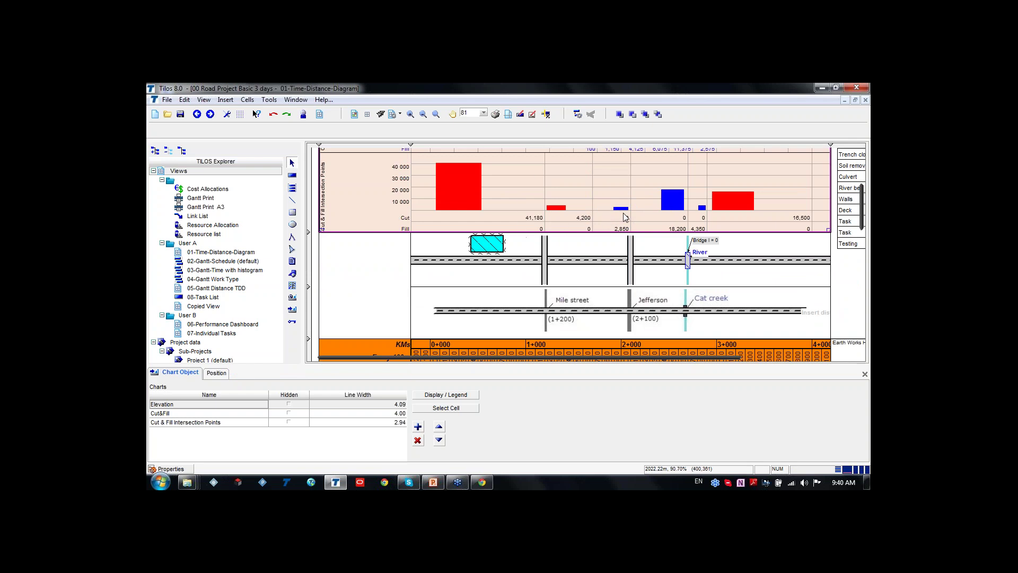
scroll(610, 213, up, 3)
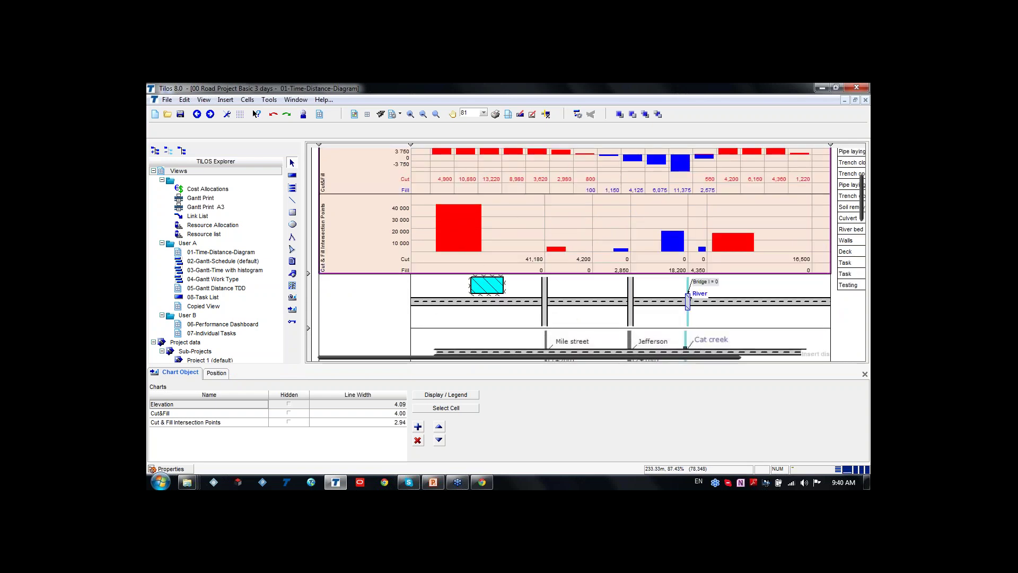
scroll(669, 281, down, 1)
scroll(665, 281, down, 1)
scroll(625, 266, down, 1)
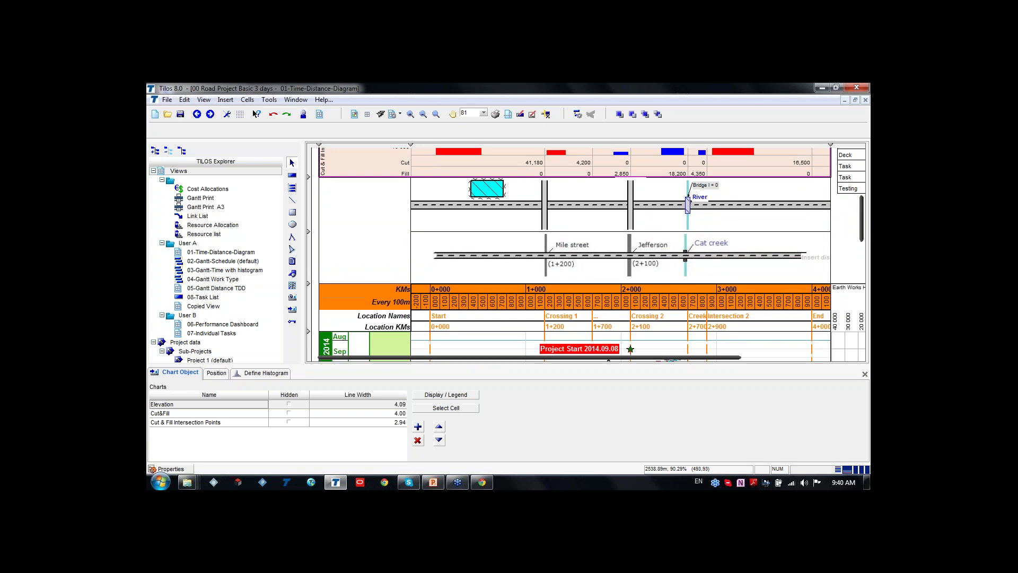
scroll(623, 262, down, 1)
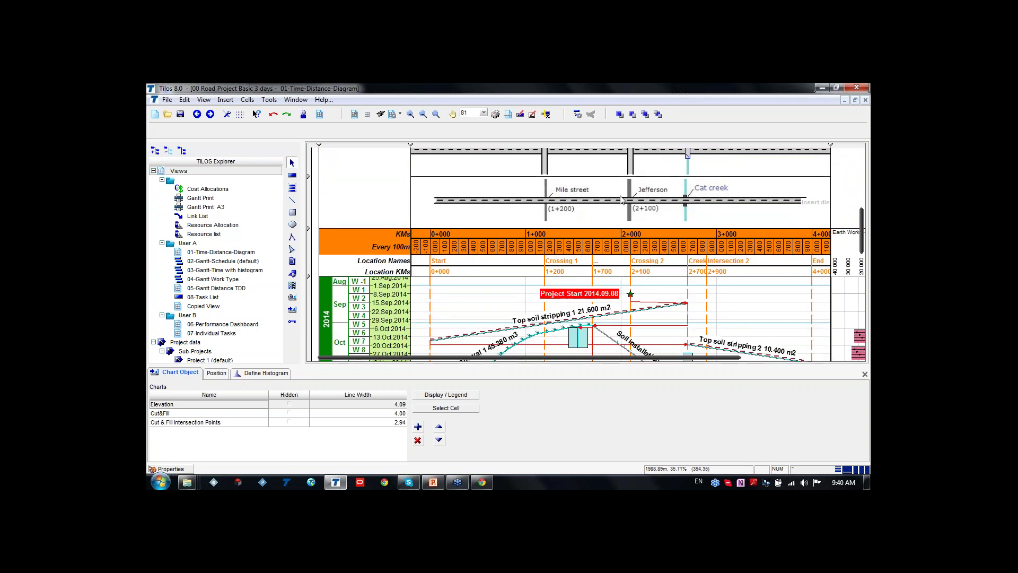
click(622, 199)
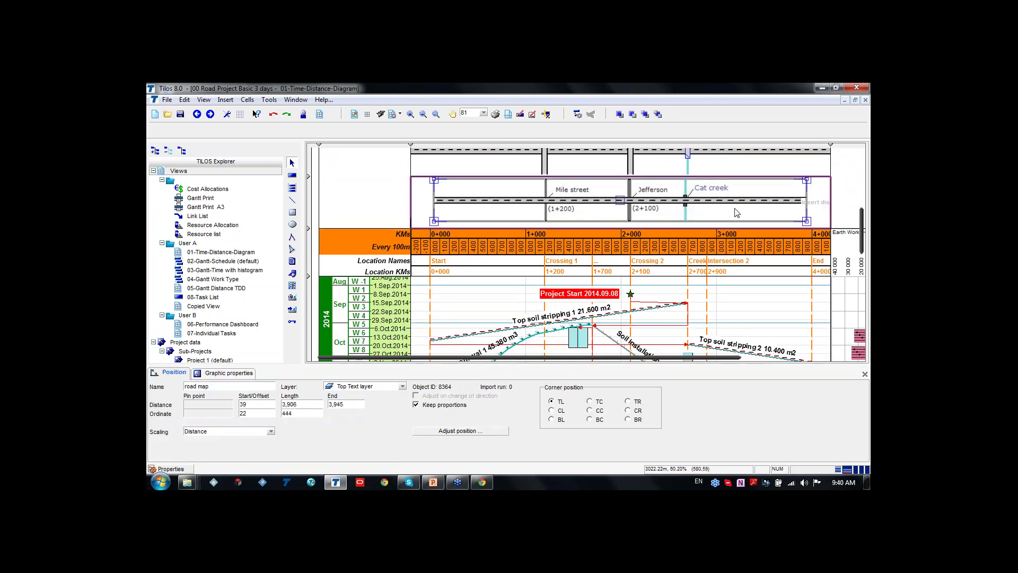
Select the orange kilometre scale cell and display its distance scale definitions.
scroll(621, 199, down, 1)
scroll(393, 238, down, 1)
scroll(393, 238, up, 1)
click(393, 238)
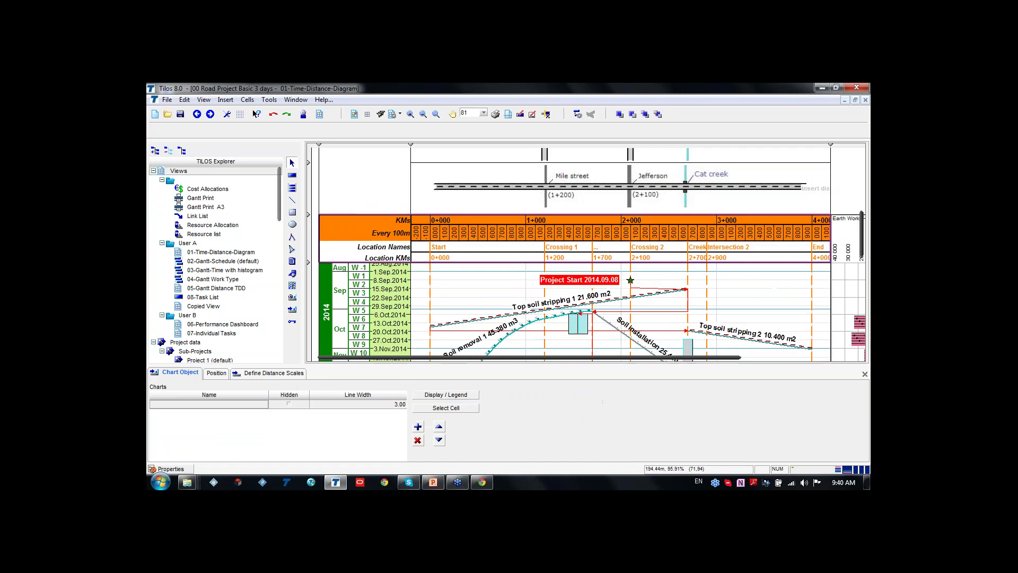
click(276, 373)
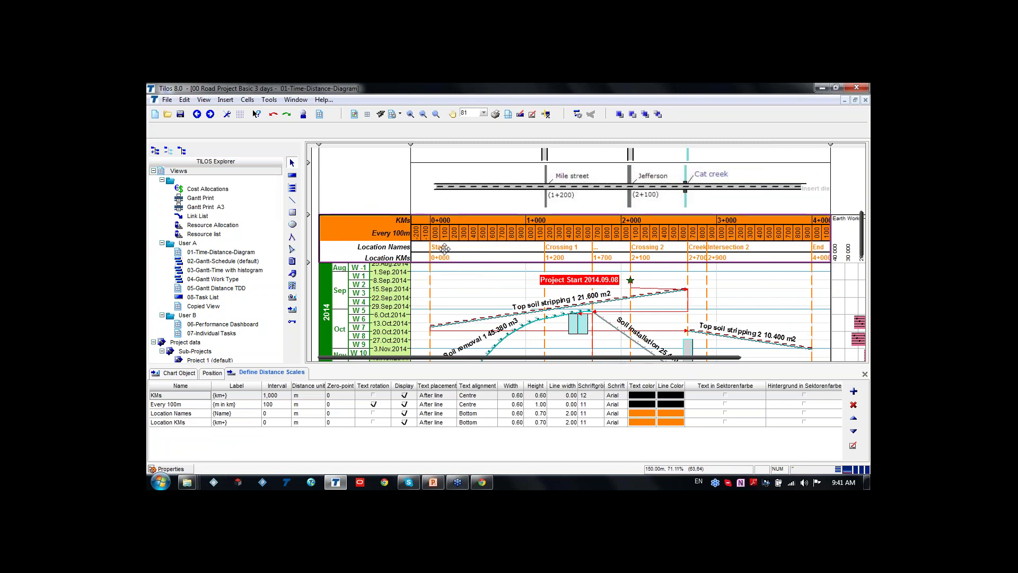
Examine the planned soil, bank holiday and pipe-trench activities in the time-distance area below the kilometre scale.
scroll(670, 282, down, 1)
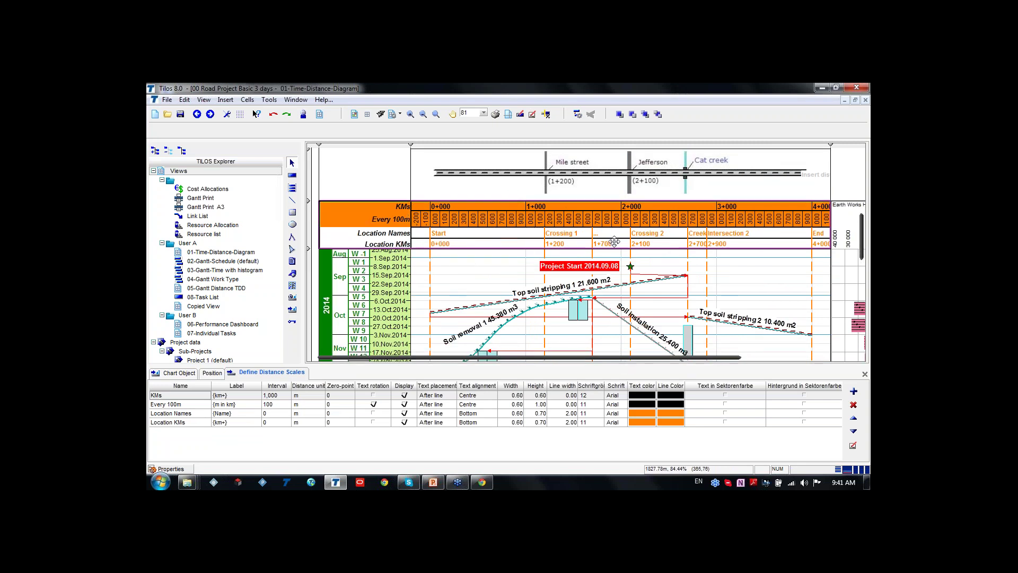
scroll(795, 235, down, 4)
scroll(574, 254, down, 3)
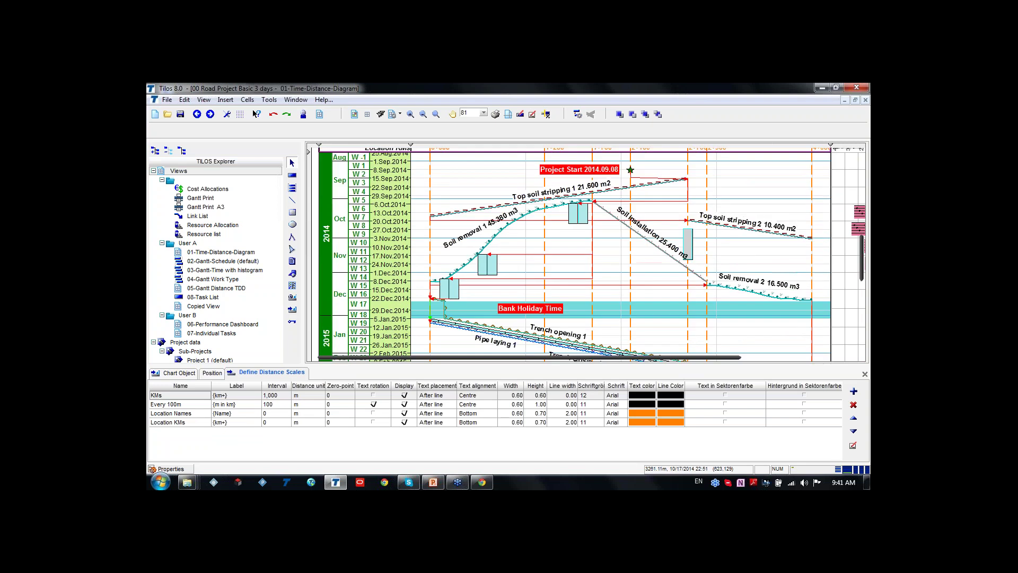
scroll(731, 222, down, 1)
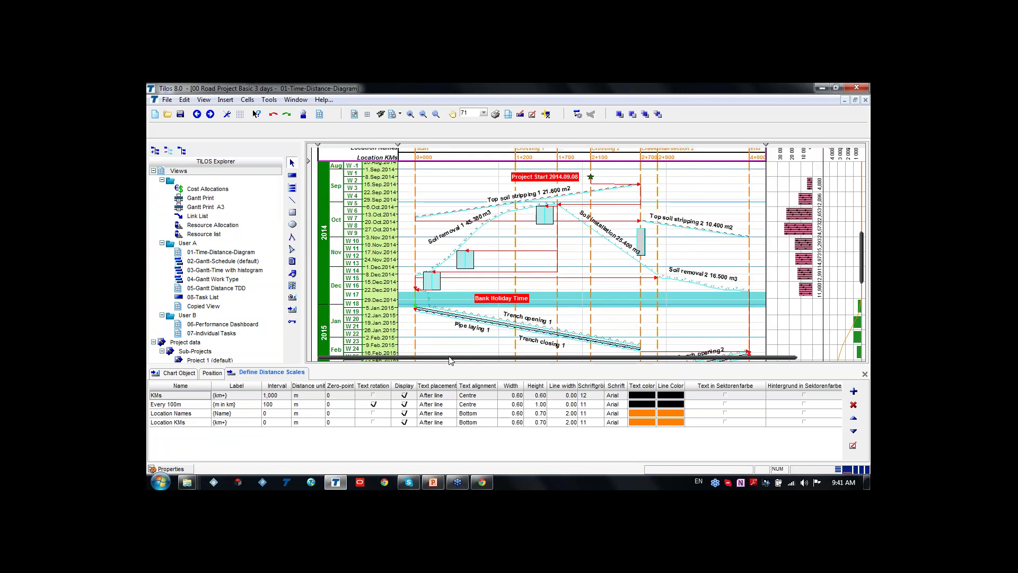
Select the vertical time scale cell beside the diagram and examine its months, weeks and dates against the planned activities.
click(345, 177)
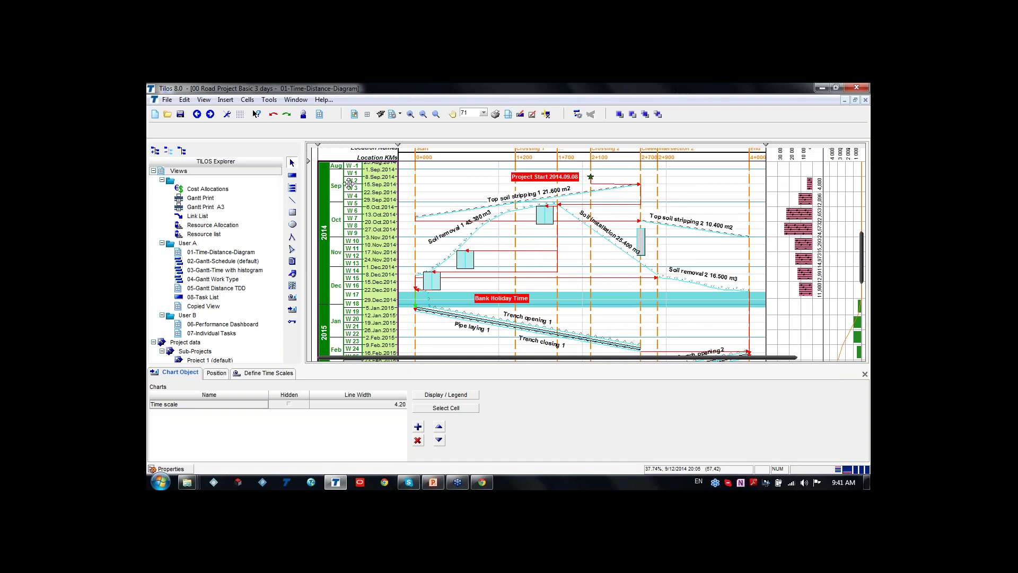
scroll(348, 184, down, 2)
scroll(348, 186, up, 2)
scroll(332, 237, down, 1)
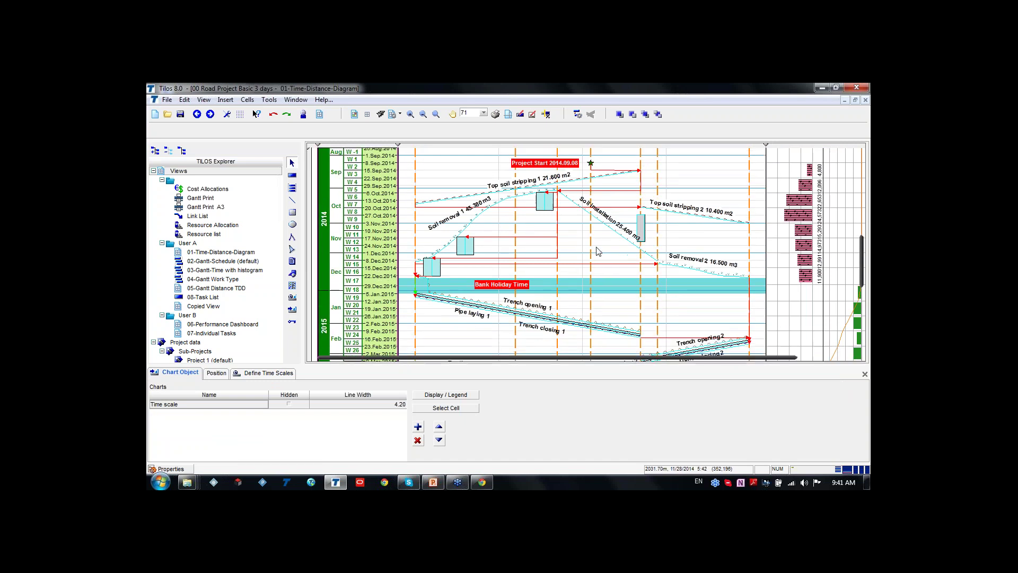
Compare the Earth Works histogram and Pipe Laying quantity charts with the activity dates in the time-distance area.
scroll(333, 237, up, 5)
drag(700, 359, 751, 359)
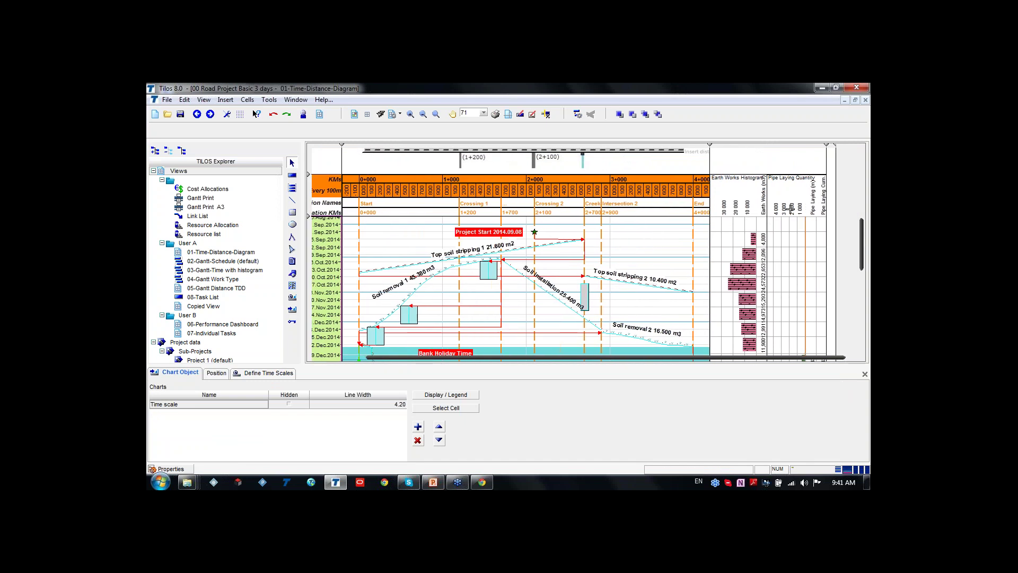
scroll(809, 203, down, 5)
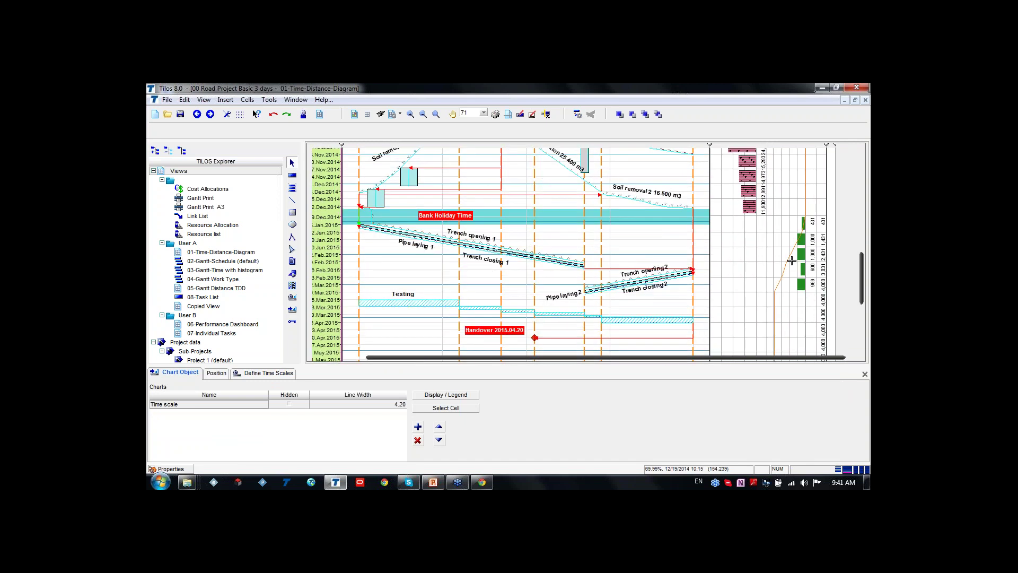
scroll(790, 259, up, 2)
scroll(790, 259, up, 3)
drag(683, 357, 617, 359)
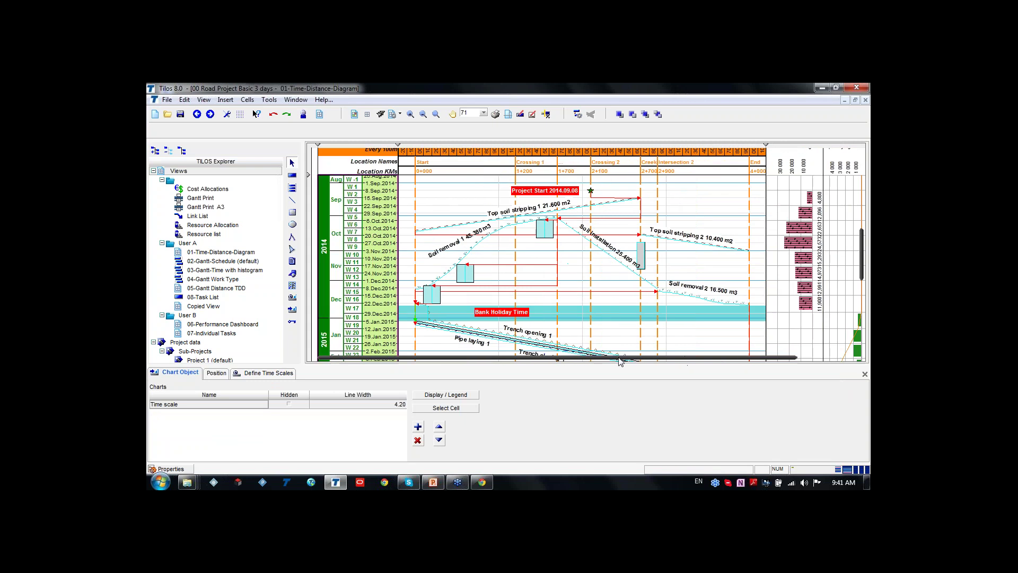
scroll(537, 248, down, 4)
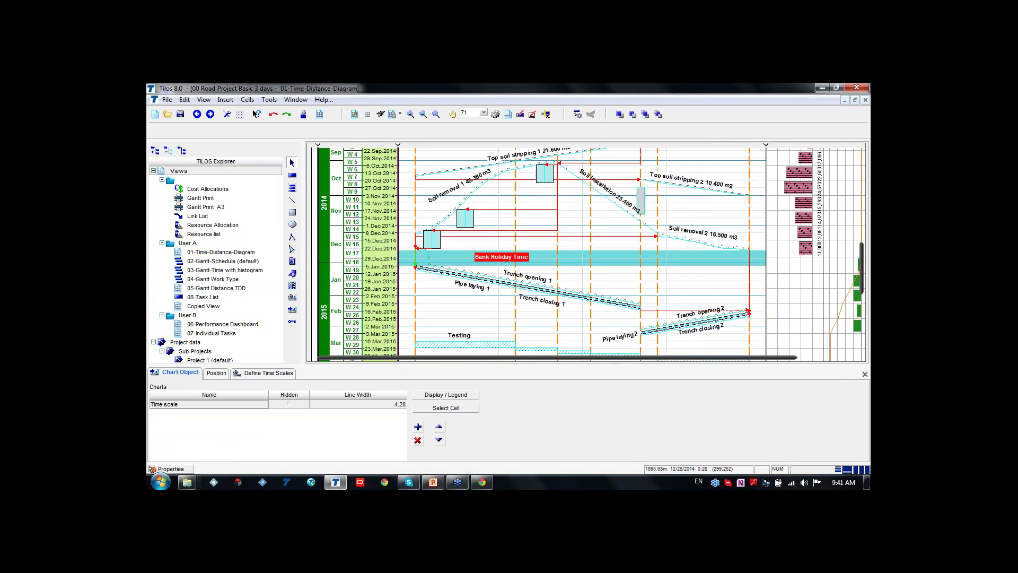
Select the time-distance cell of Project 1 and look closely at its soil stripping, removal and installation activities.
click(548, 263)
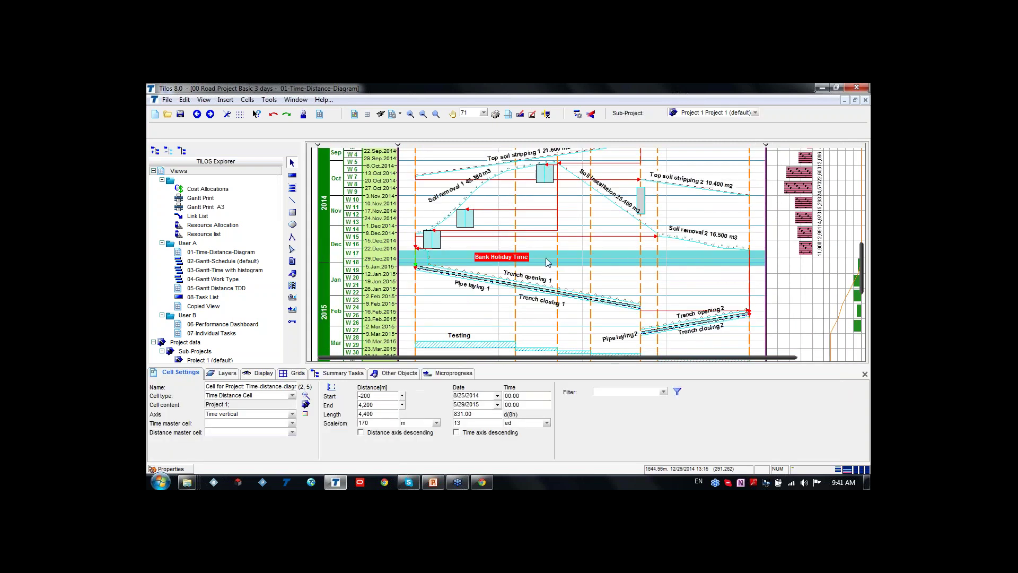
scroll(598, 264, up, 5)
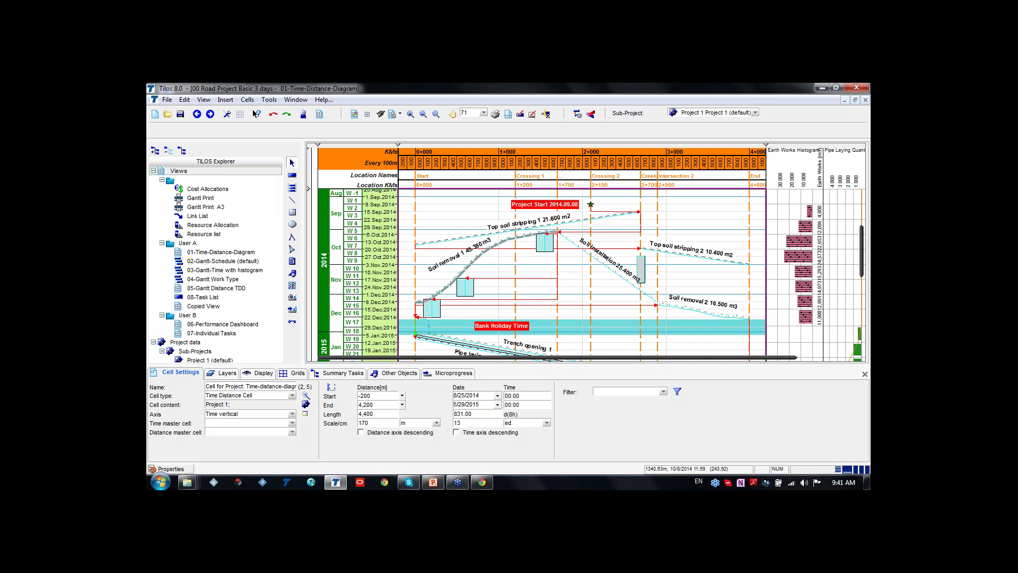
scroll(533, 243, up, 3)
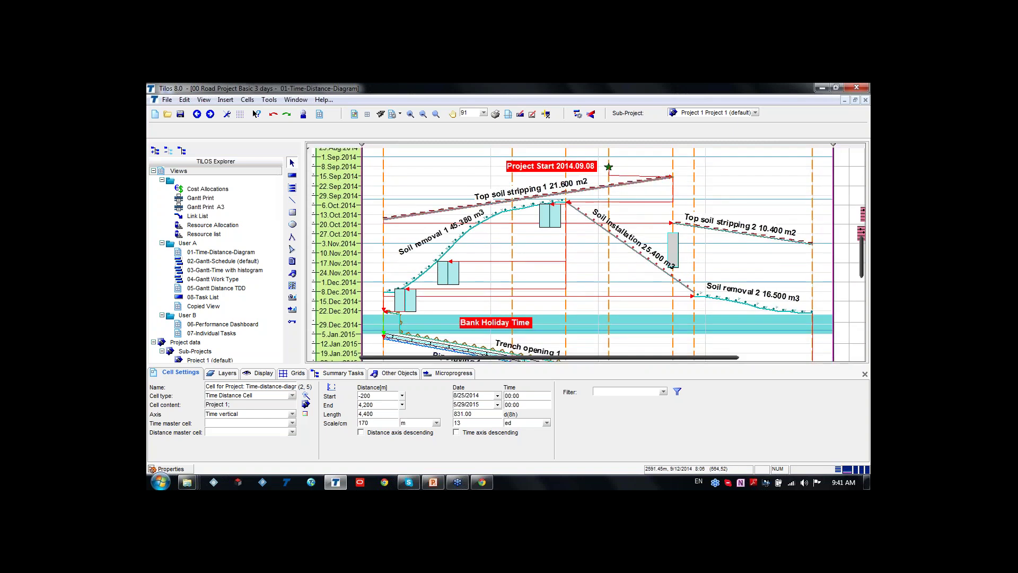
Open the 08-Task List view and look through the project's tasks from the first to the last row.
double_click(211, 298)
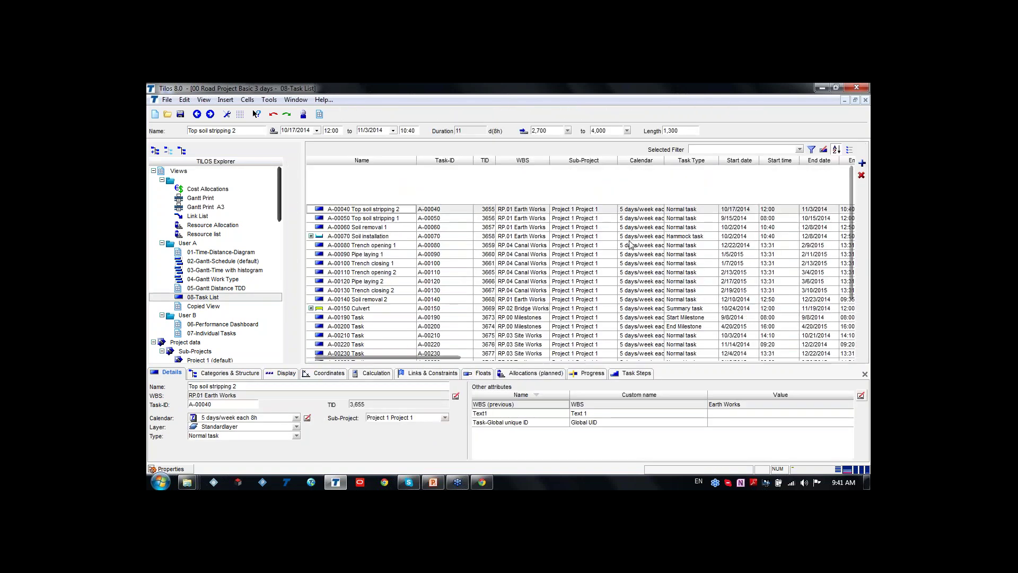
scroll(645, 244, down, 5)
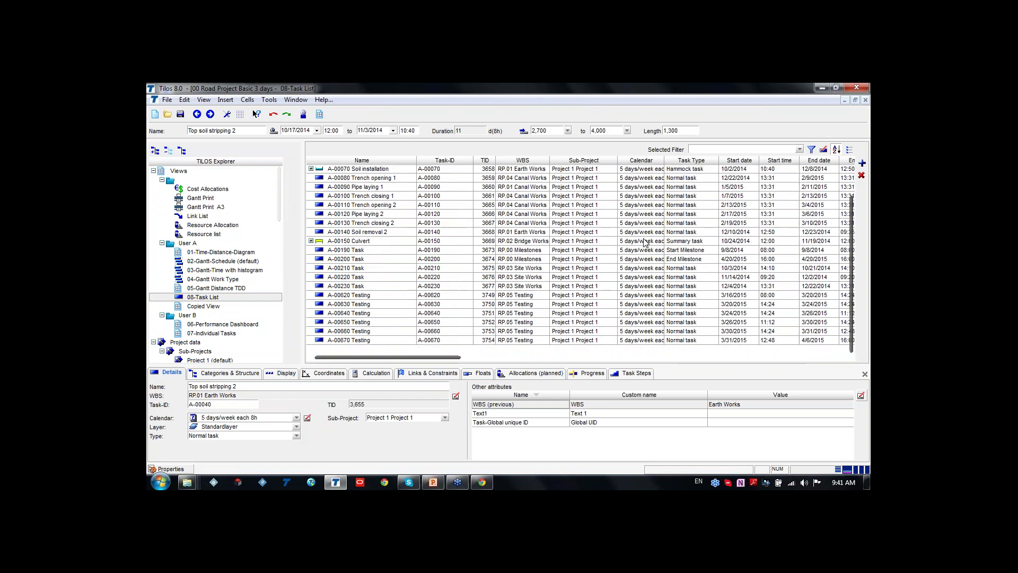
scroll(638, 223, up, 4)
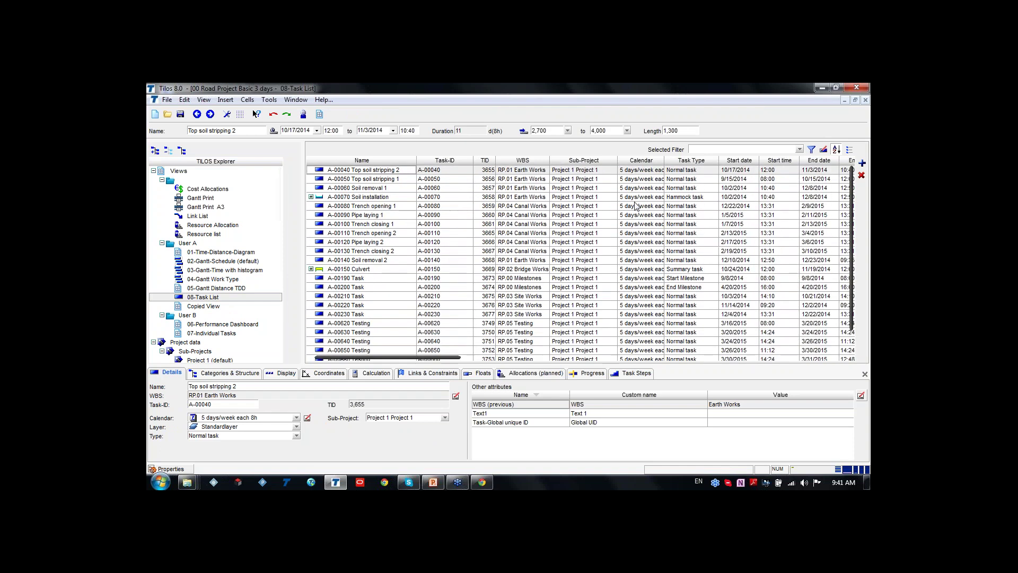
click(408, 163)
click(390, 168)
click(512, 213)
Review the task list's date, duration, distance, layer and quantity columns.
drag(443, 361, 481, 361)
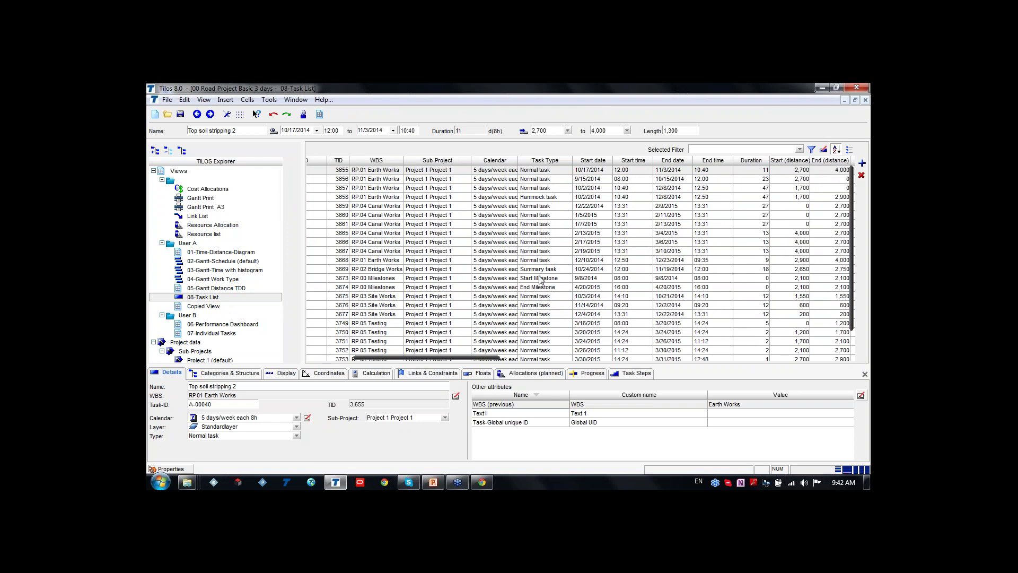
drag(488, 358, 512, 358)
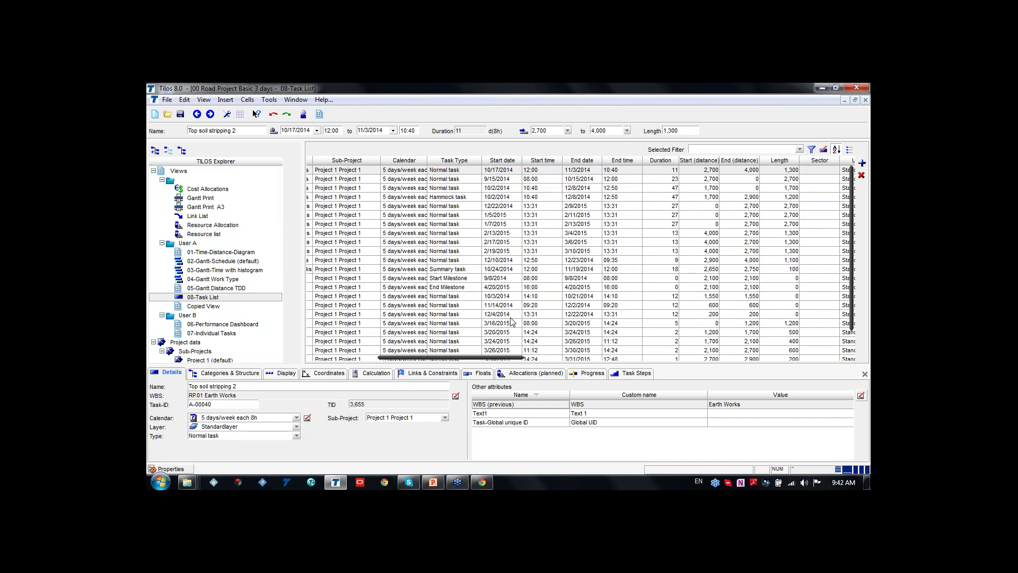
drag(508, 359, 540, 359)
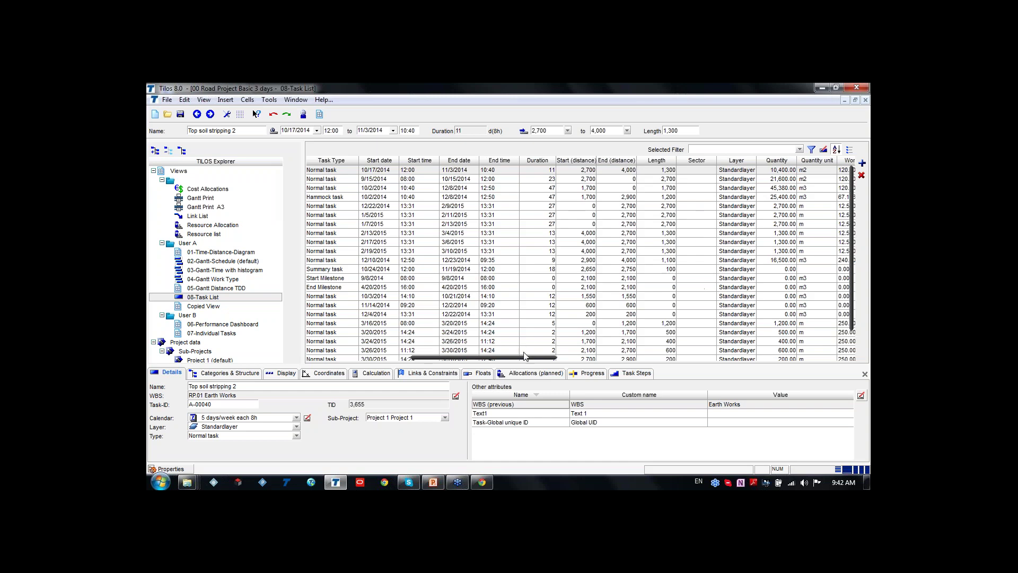
drag(524, 358, 424, 359)
Return to the 01-Time-Distance-Diagram view and review the categories, display settings and coordinates of the Top soil stripping 1 task.
double_click(221, 253)
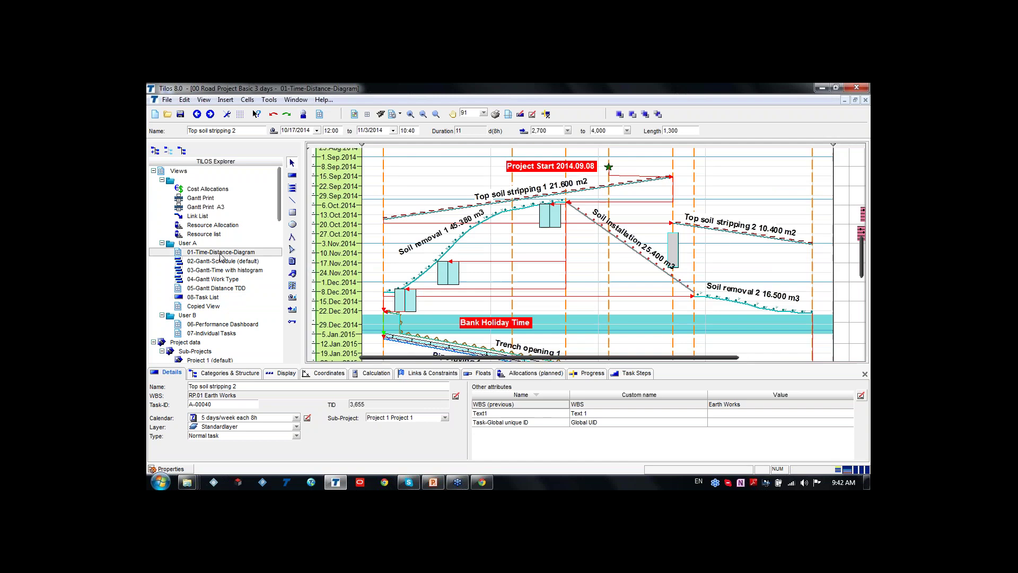
click(408, 215)
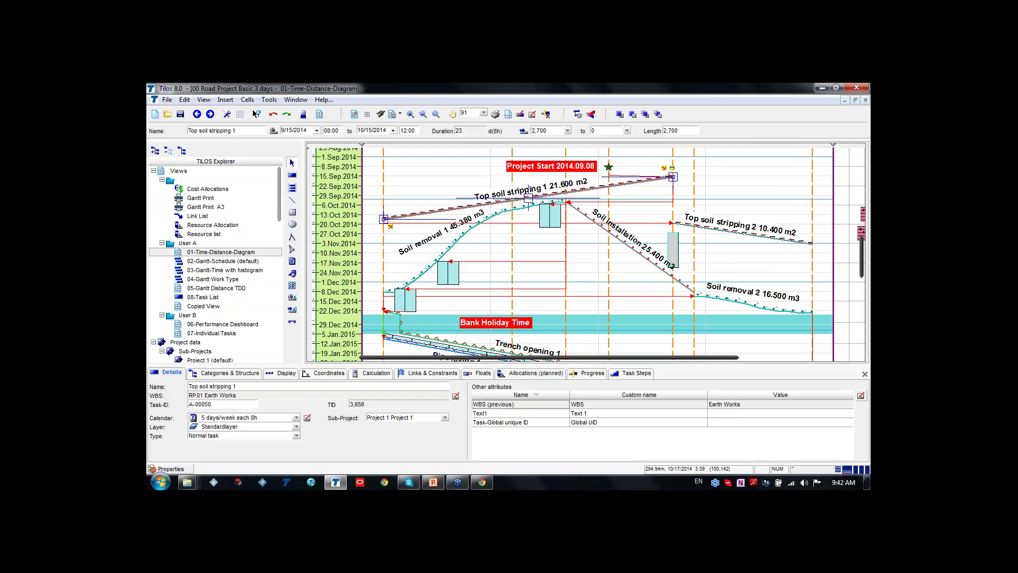
click(247, 374)
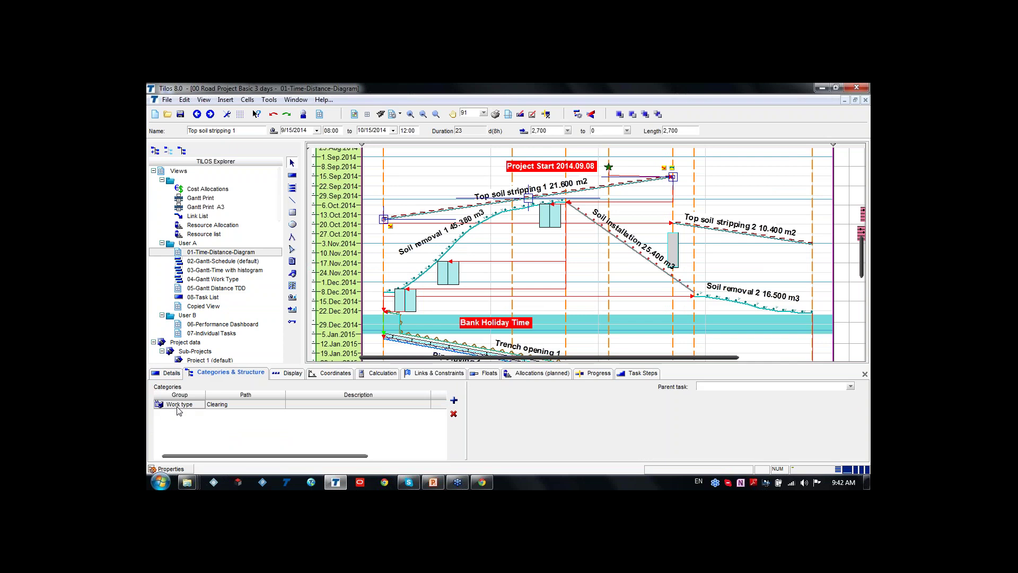
click(282, 374)
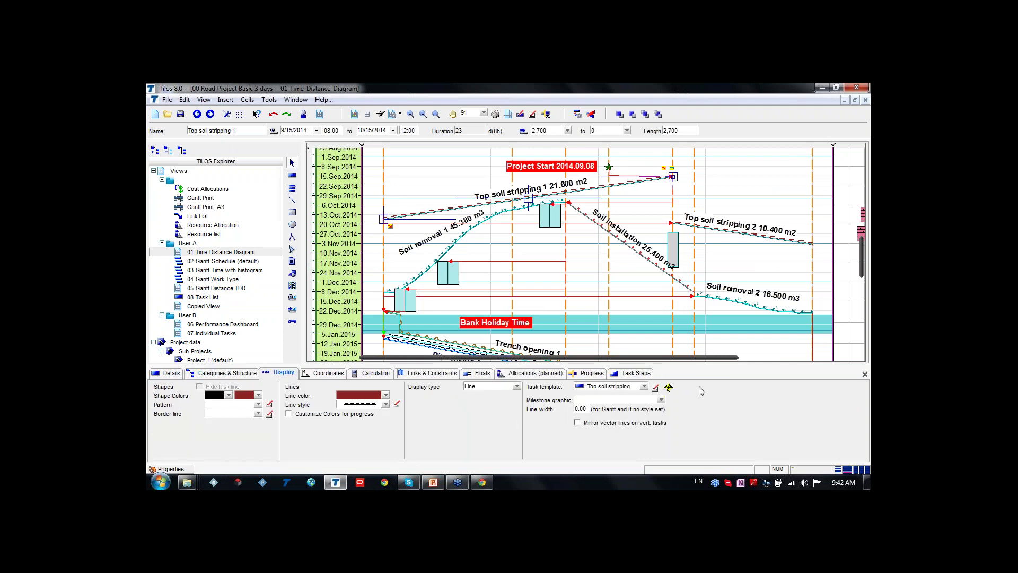
click(326, 374)
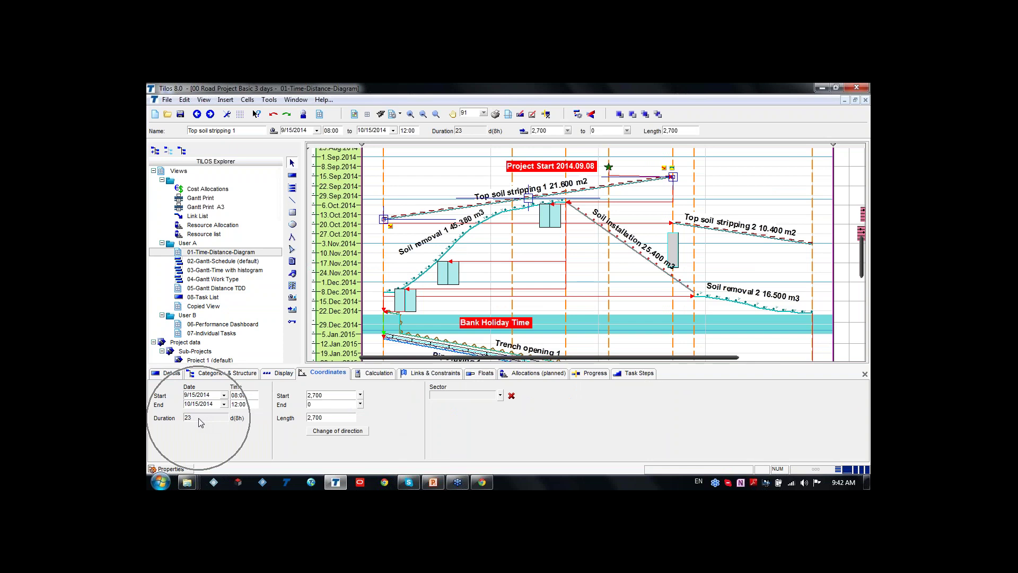
Review the quantity, unit and work rate calculation of Top soil stripping 1, and its predecessor and successor links.
click(377, 374)
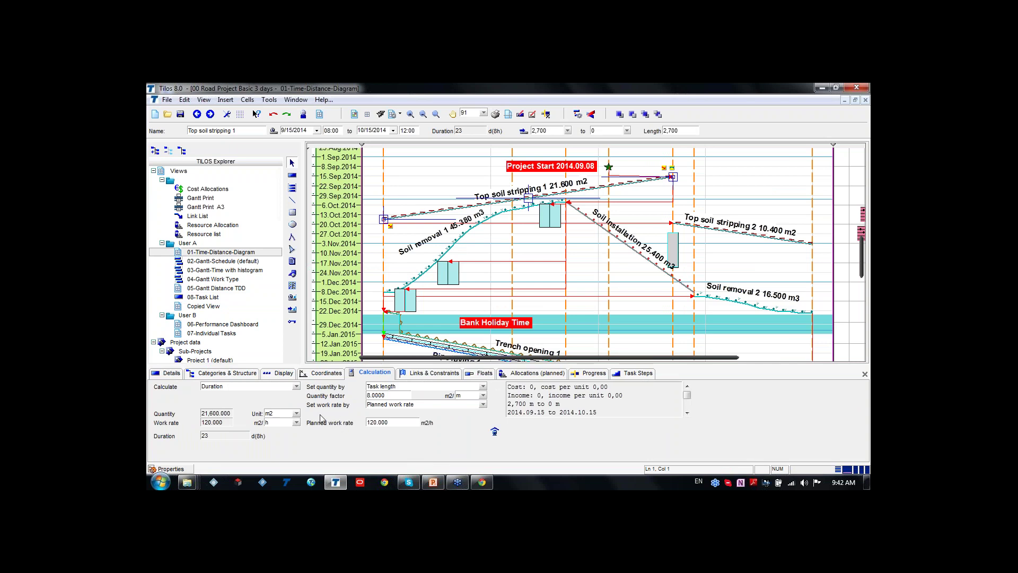
click(364, 431)
click(296, 414)
click(296, 415)
click(430, 374)
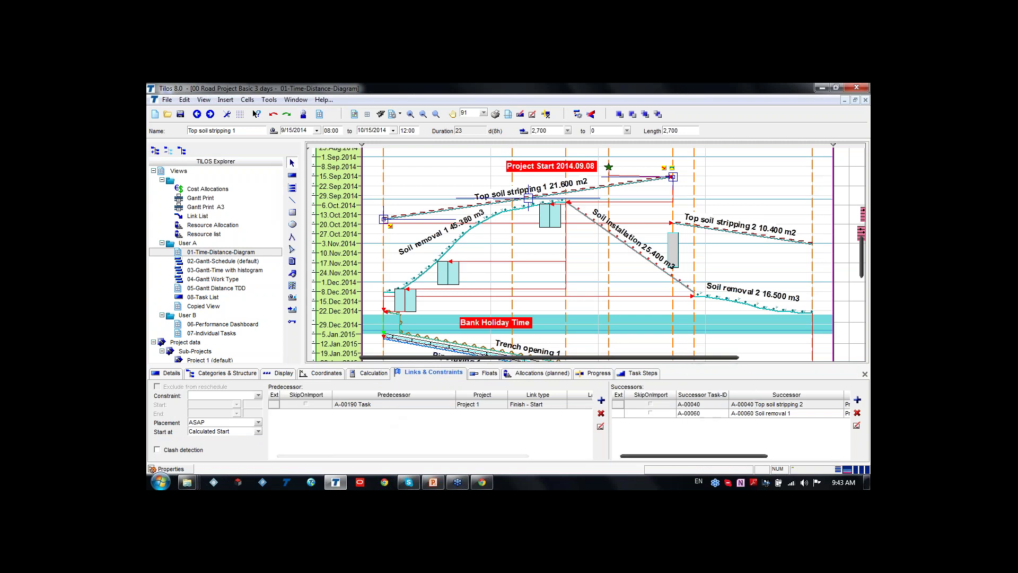
Start adding resources to the planned allocations of the Top soil stripping 1 task.
click(536, 373)
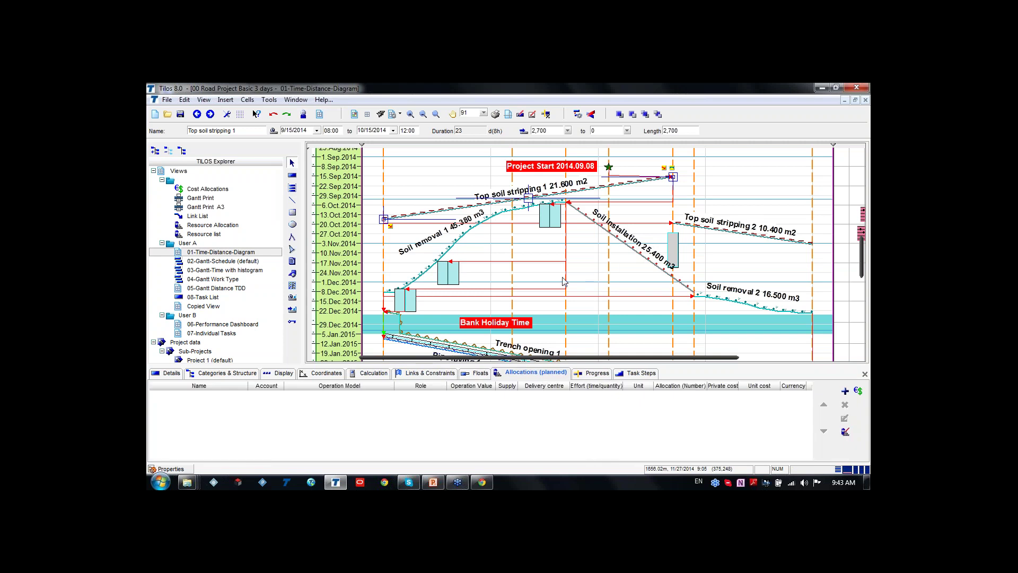
click(596, 269)
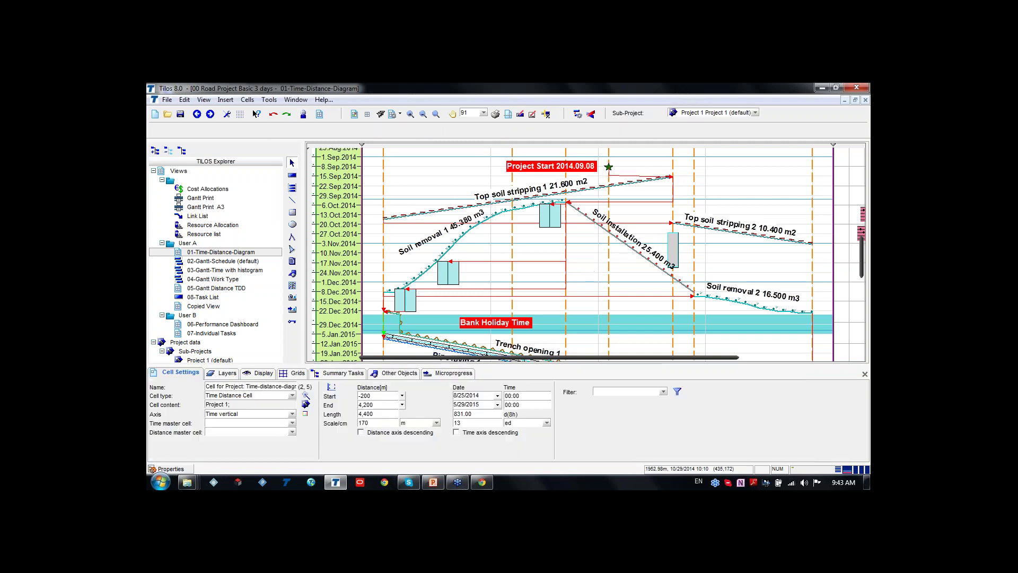
click(529, 200)
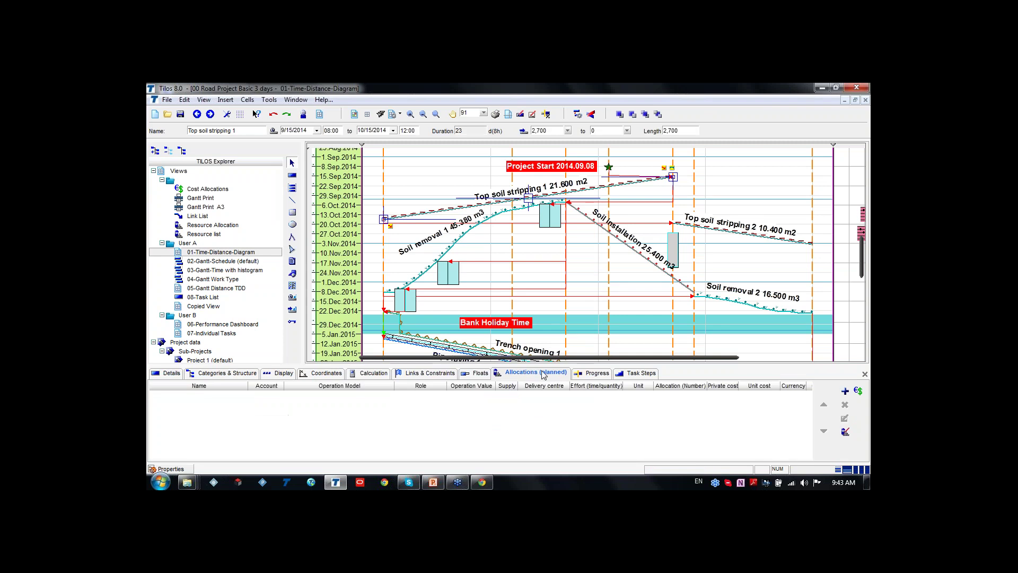
click(527, 374)
click(845, 392)
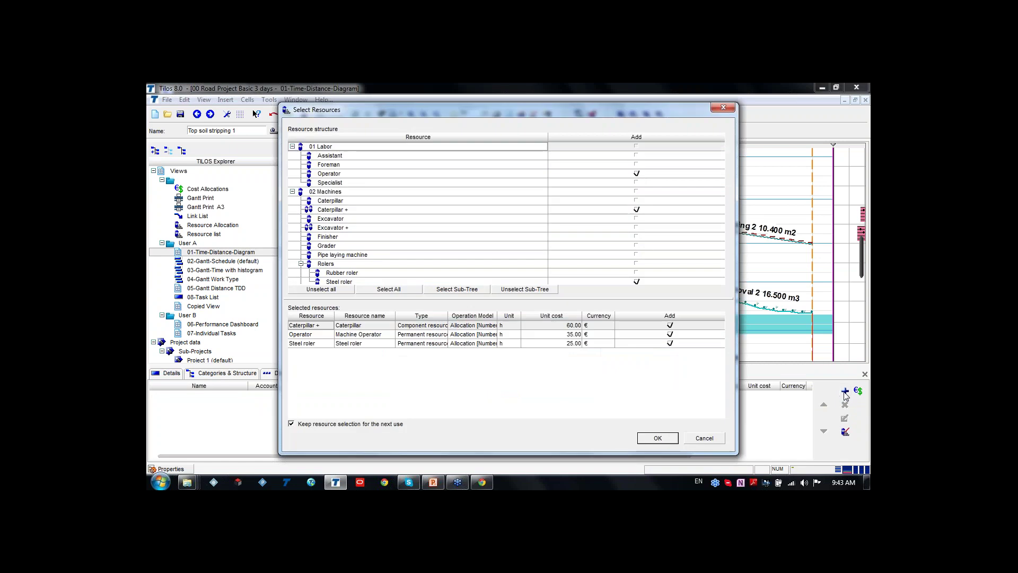
Examine the resource structure by collapsing and re-expanding the 01 Labor and 02 Machines groups.
click(488, 204)
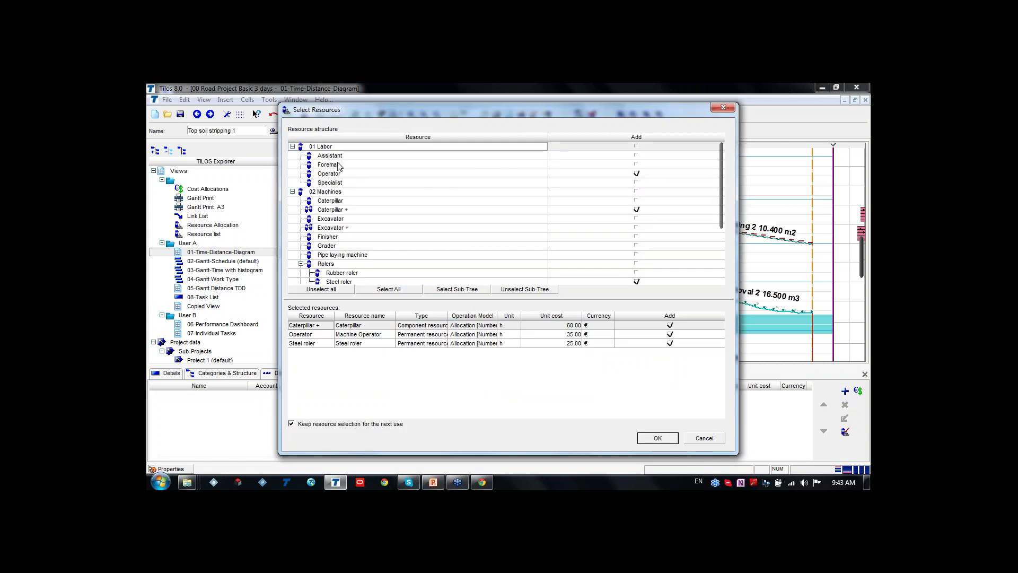
click(293, 147)
click(293, 156)
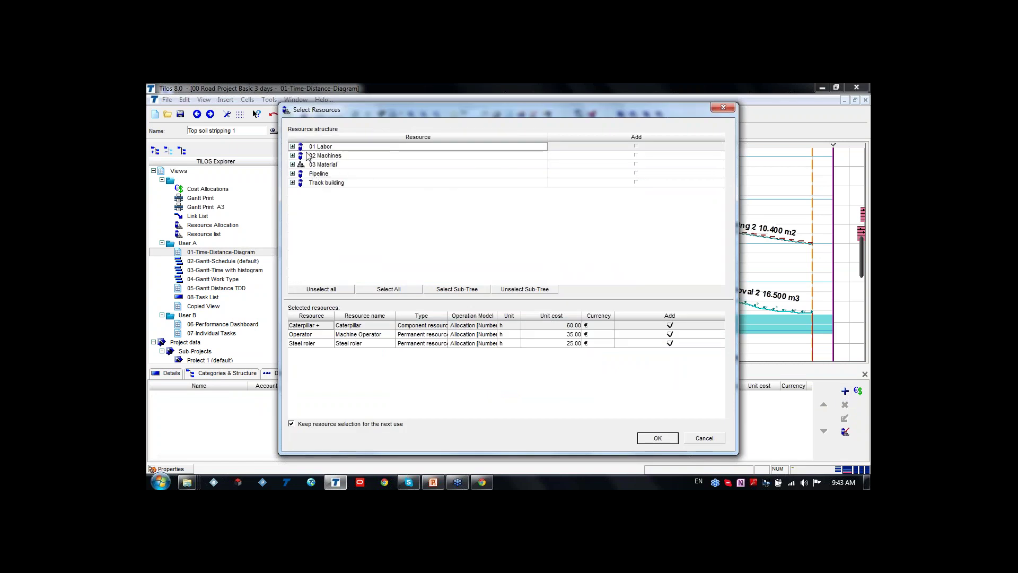
click(292, 147)
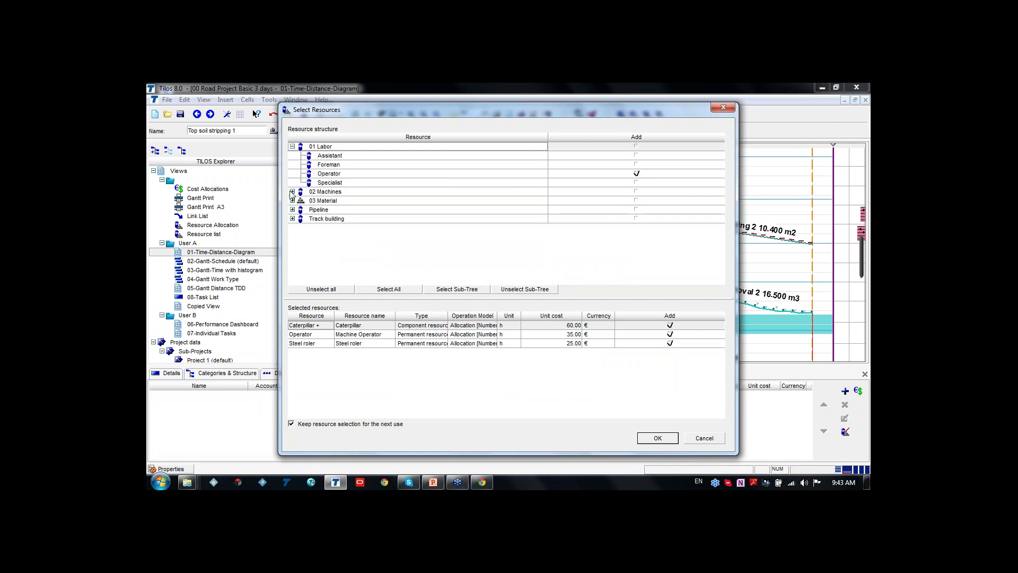
click(292, 192)
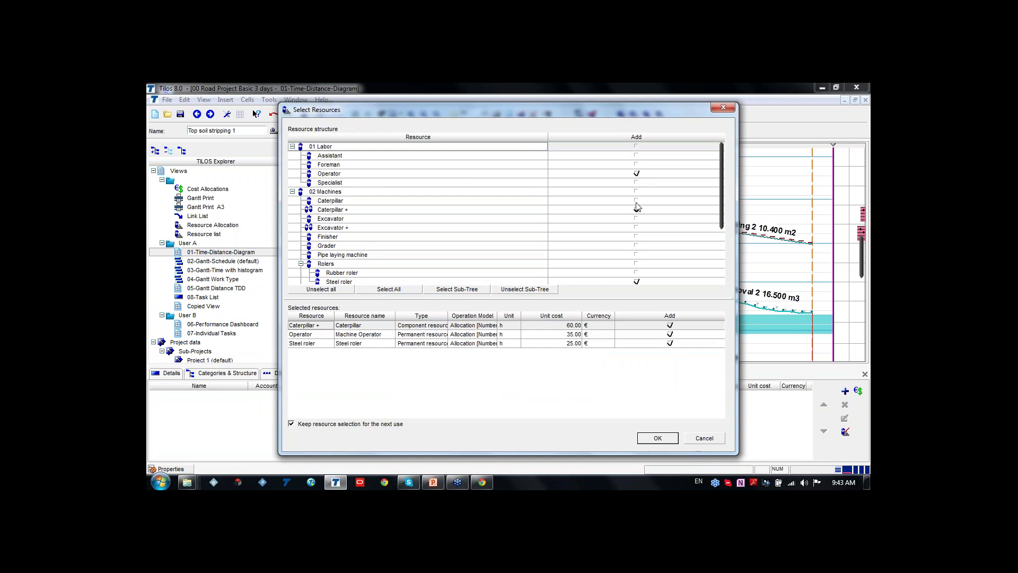
Choose only Caterpillar for the allocation, excluding Operator, Caterpillar + and Steel roler, and check its unit and operation model.
click(636, 201)
click(636, 173)
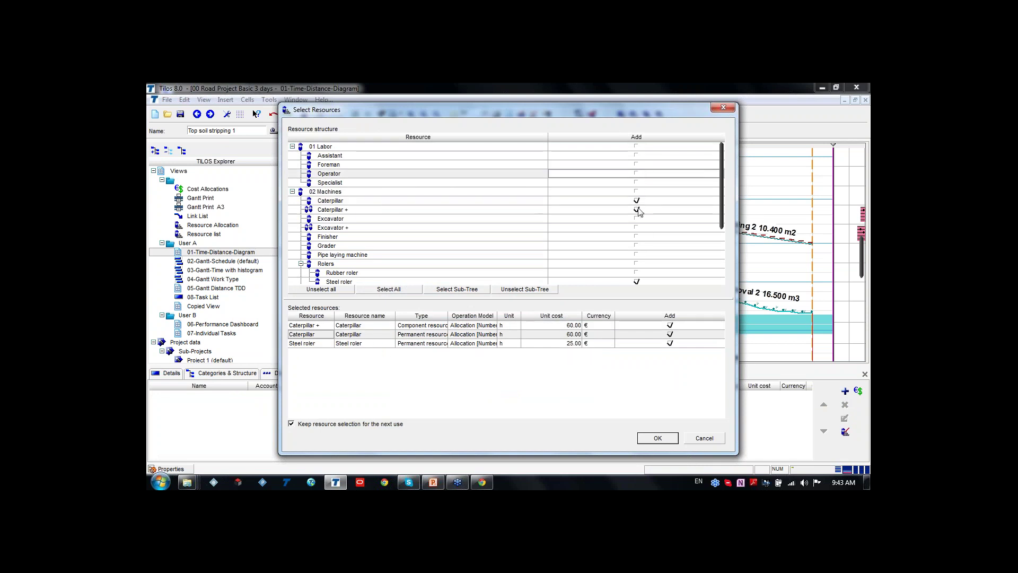
click(636, 210)
click(636, 200)
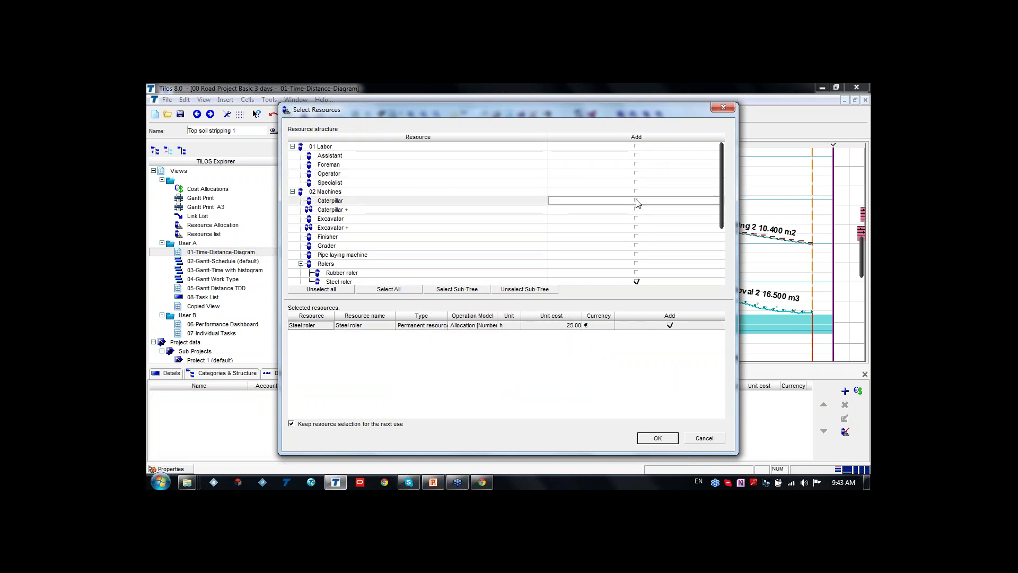
click(636, 200)
click(636, 281)
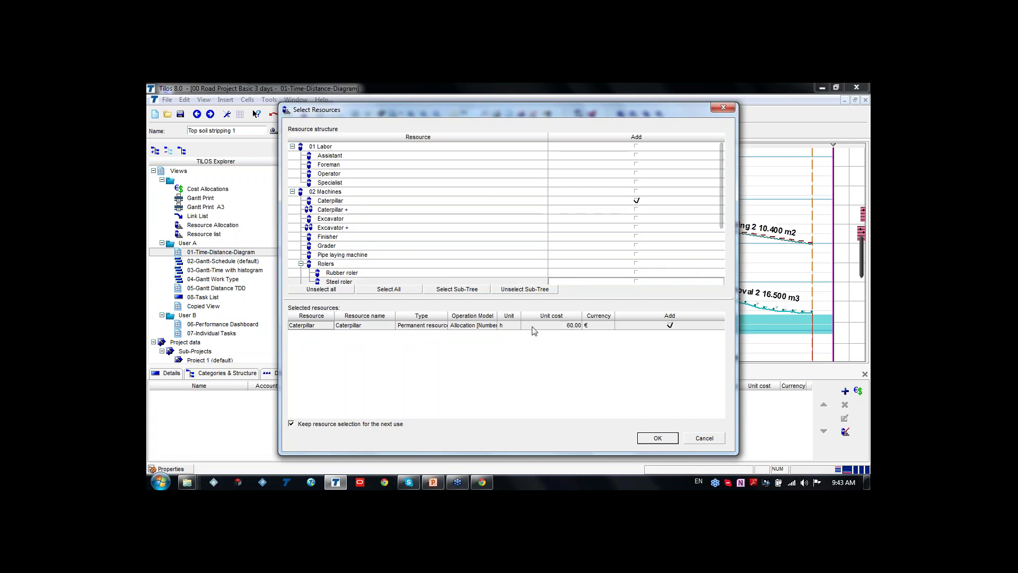
click(513, 325)
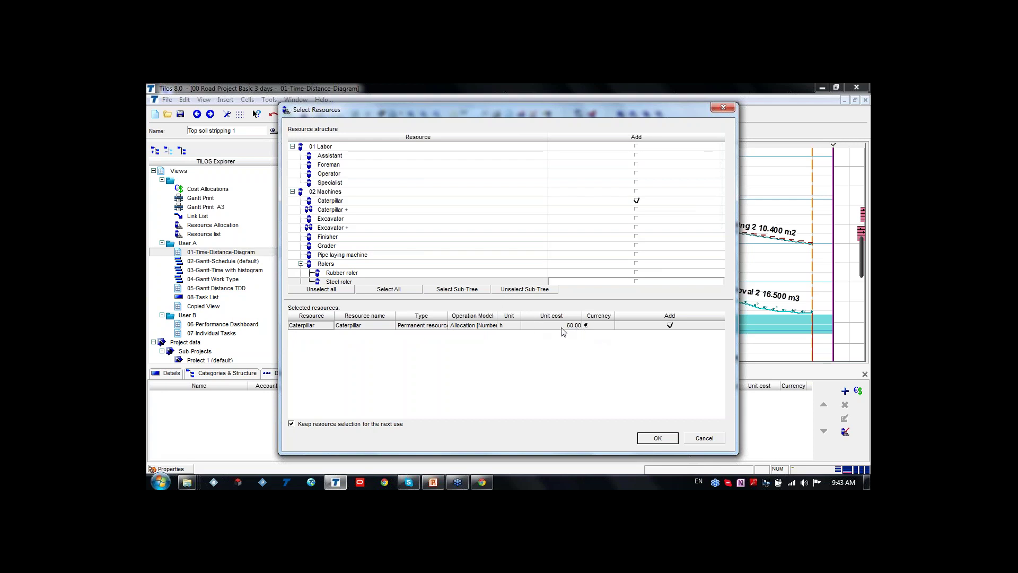
click(489, 325)
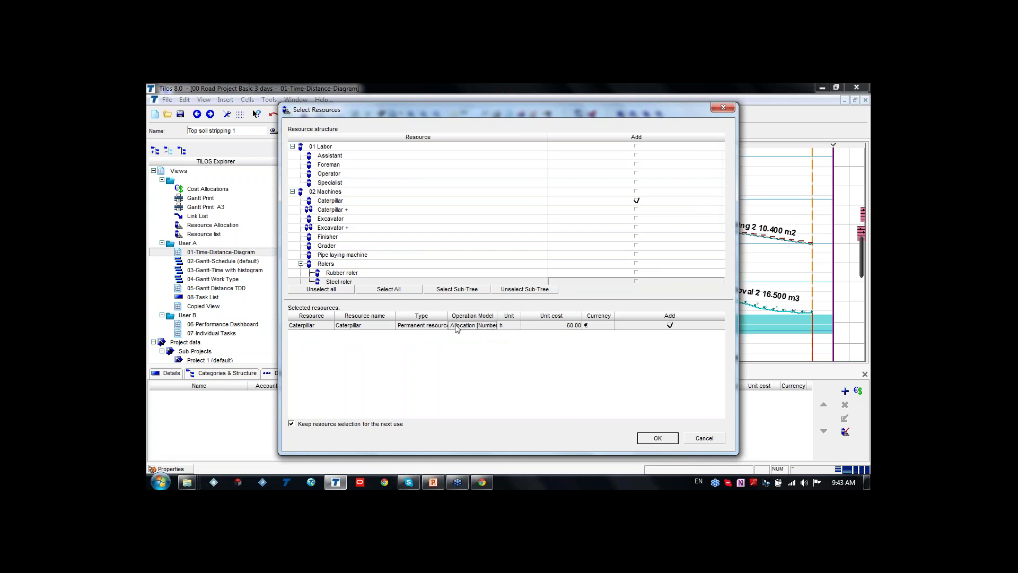
Adjust the Type and Operation Model column widths to read the entries, and allocate Caterpillar to the Top soil stripping 1 task.
click(430, 327)
drag(448, 316, 486, 315)
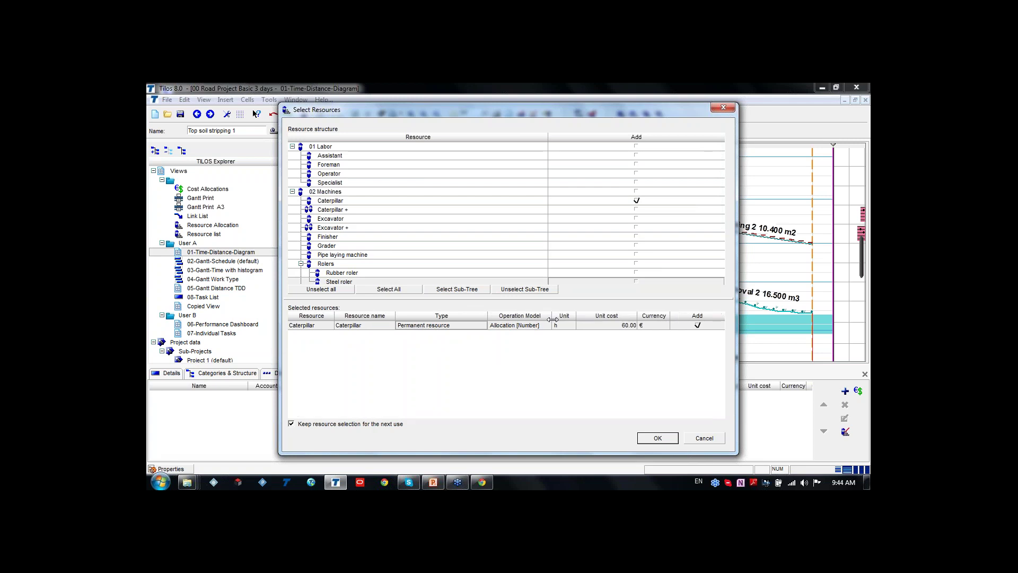
drag(542, 317, 456, 322)
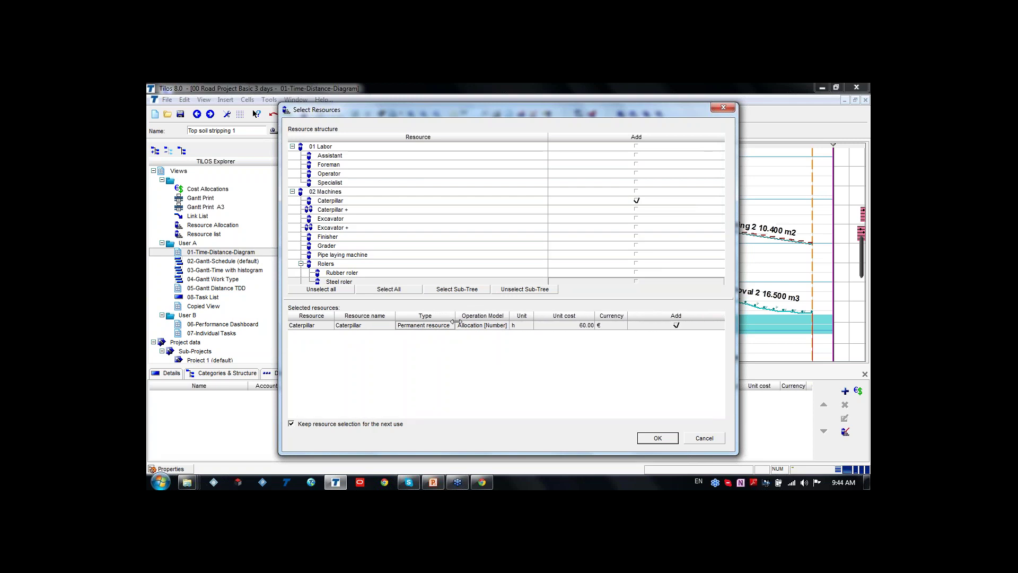
click(656, 438)
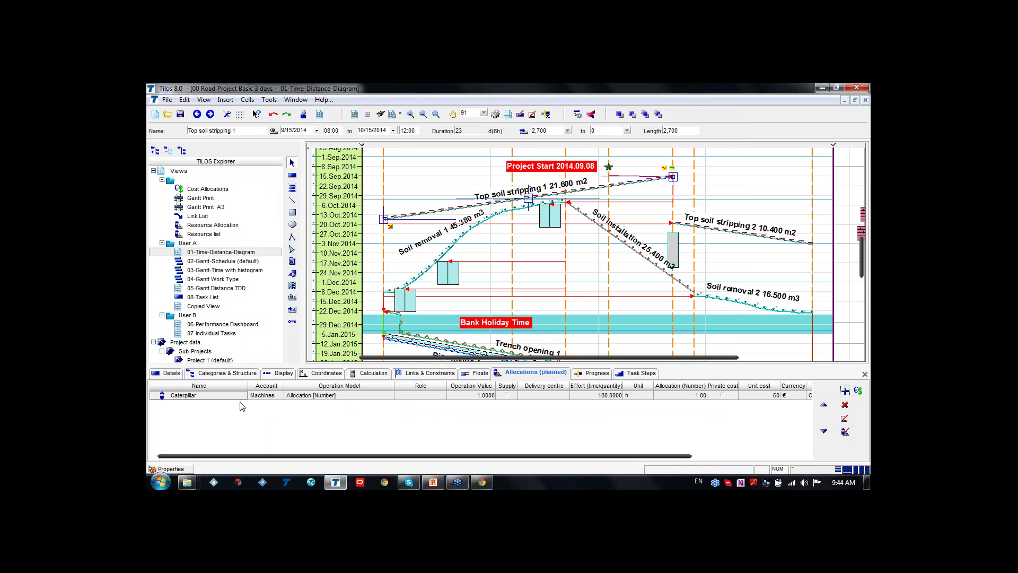
Add Foreman, Operator, Specialist, 02 Machines, Caterpillar + and Excavator to the planned allocations, keeping Caterpillar selected.
click(844, 391)
click(636, 165)
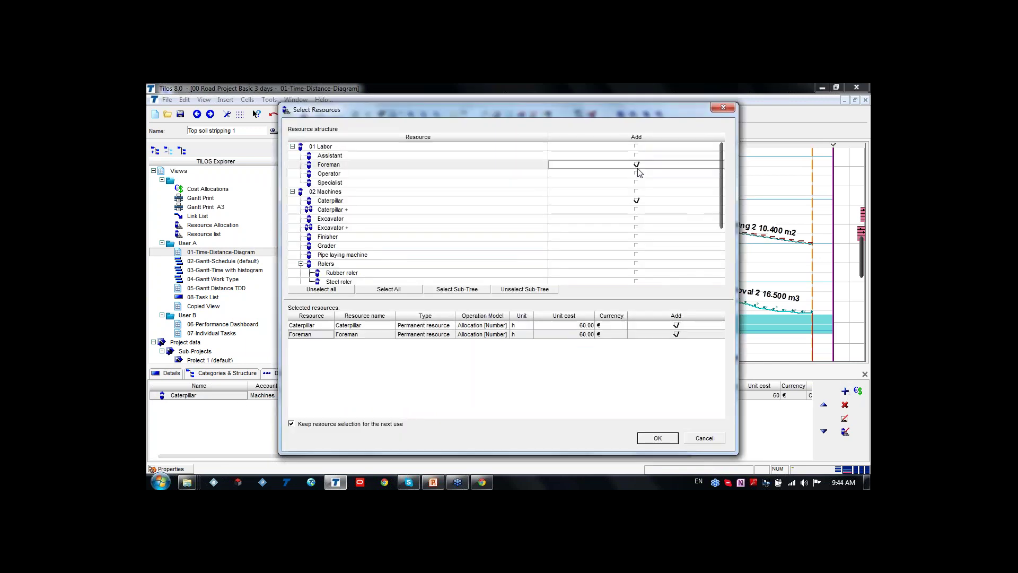
click(636, 174)
click(636, 183)
click(636, 191)
click(636, 210)
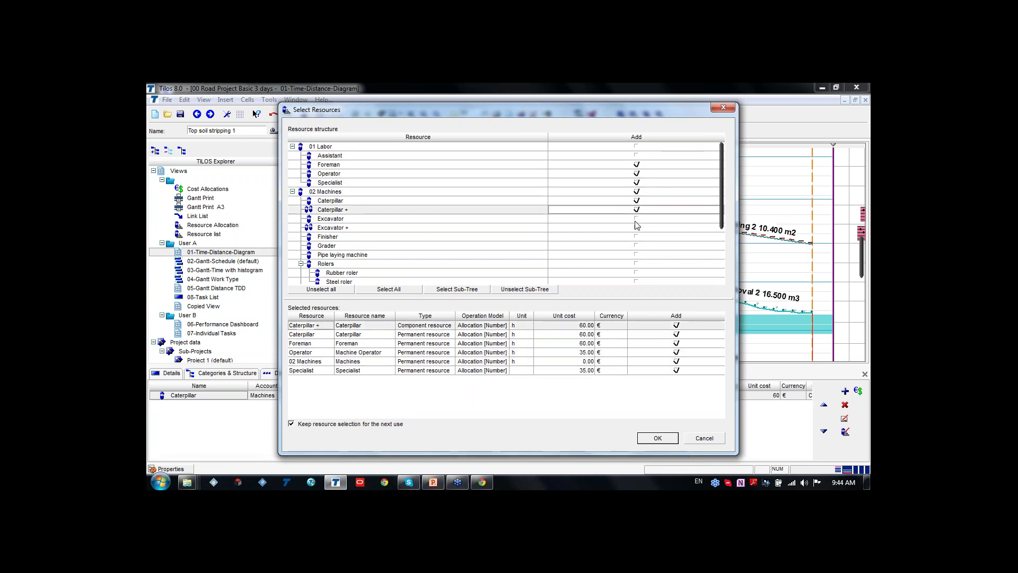
click(637, 219)
click(658, 438)
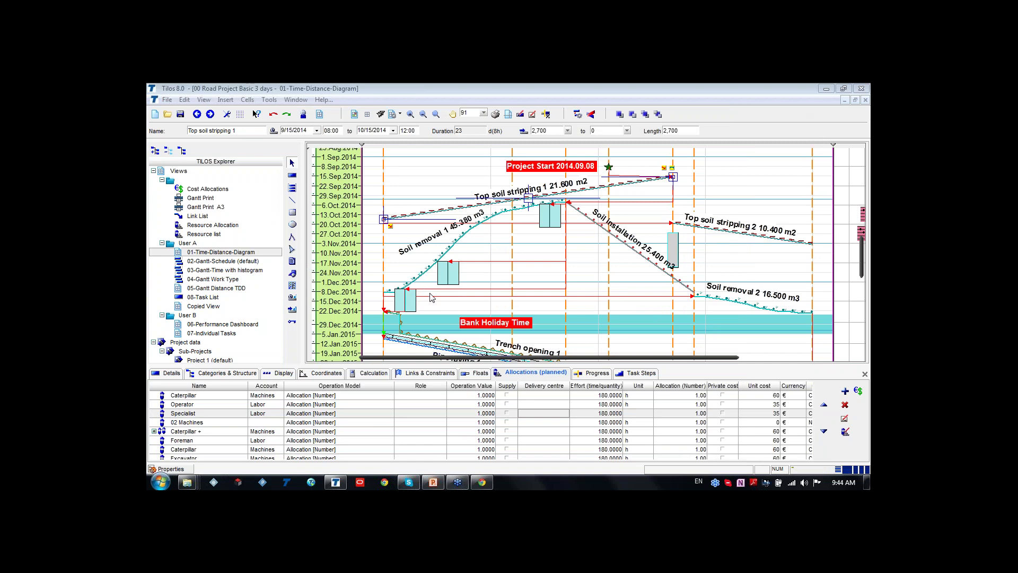
Search the computer for "highrise", check the views folder, and return to the road project's time-distance diagram.
key(super)
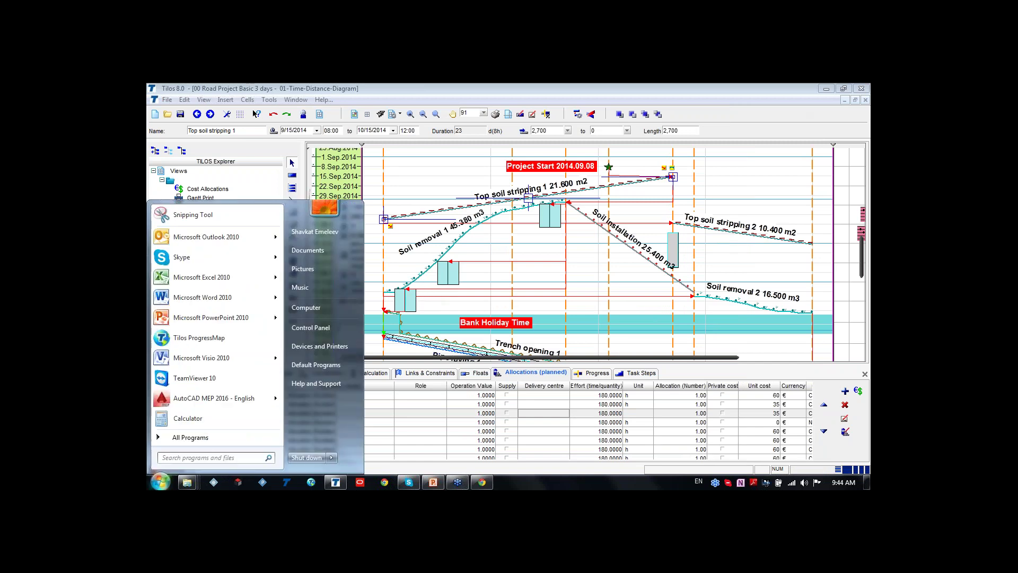
key(Escape)
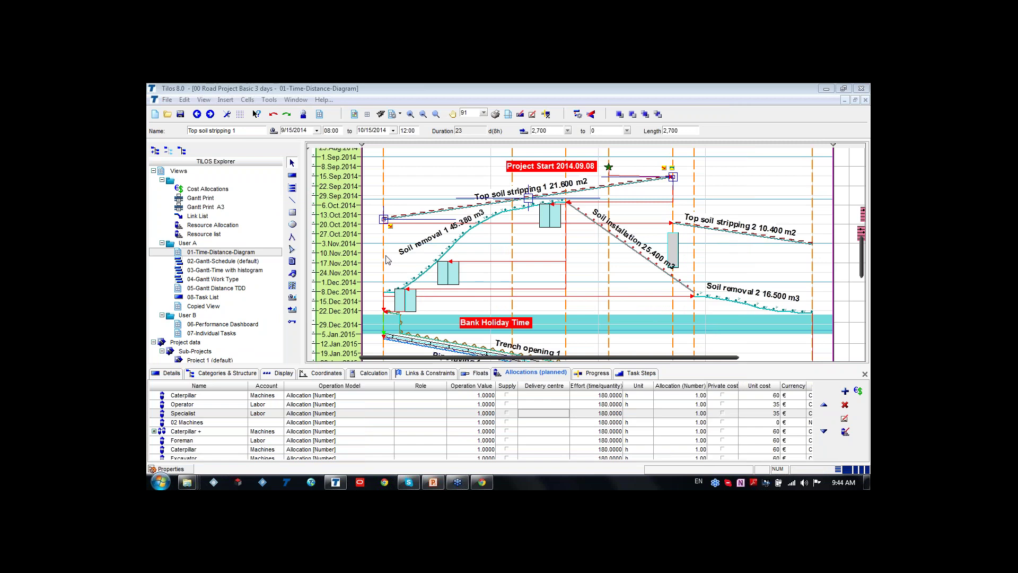
key(super)
click(192, 459)
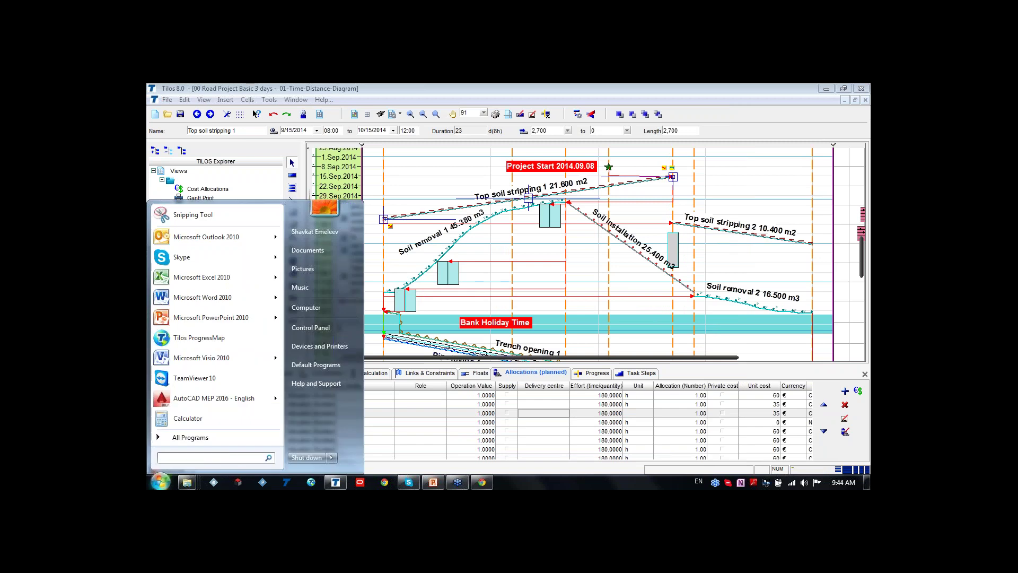
text(h)
key(BackSpace)
text(highri)
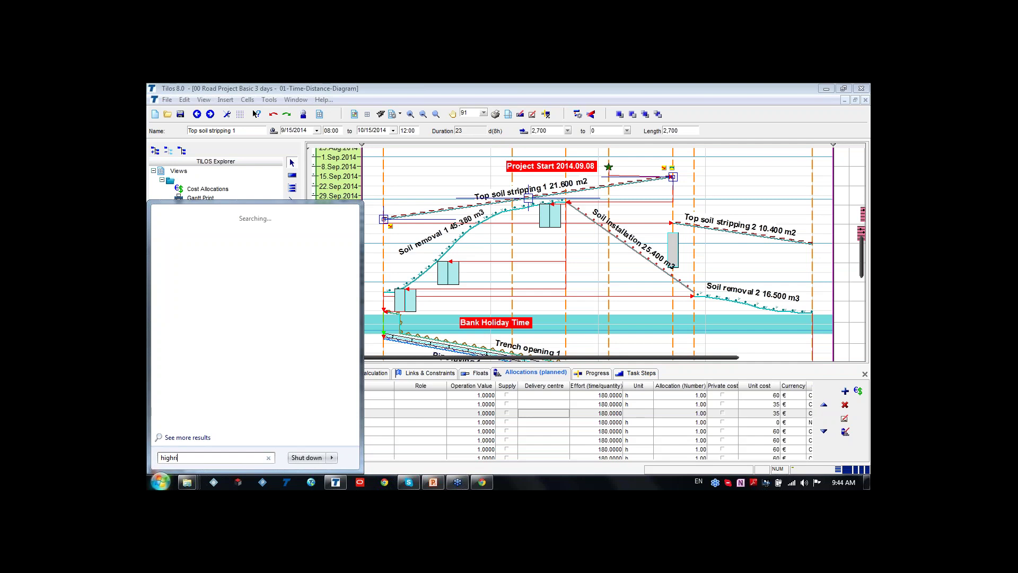
text(se)
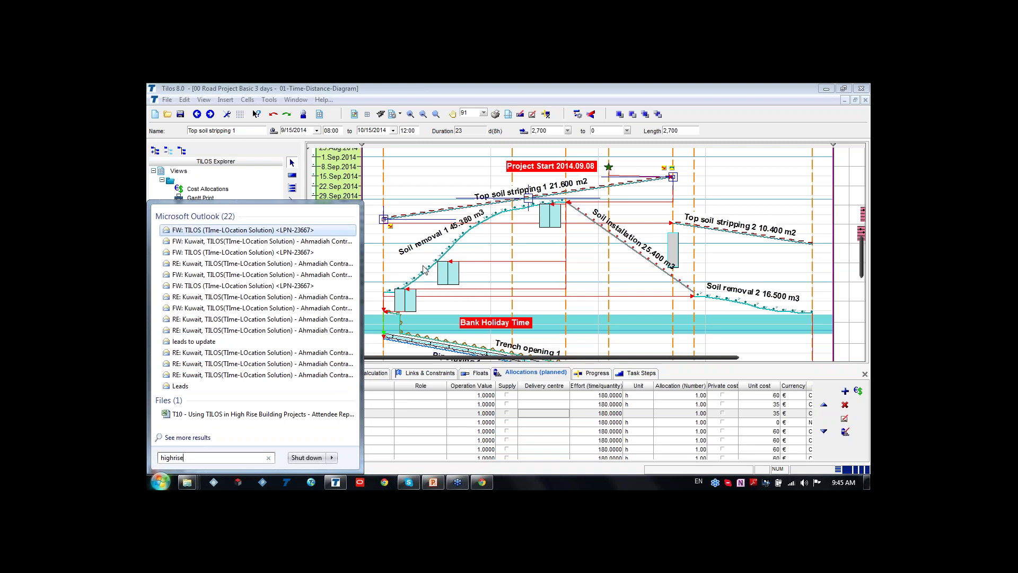
click(425, 271)
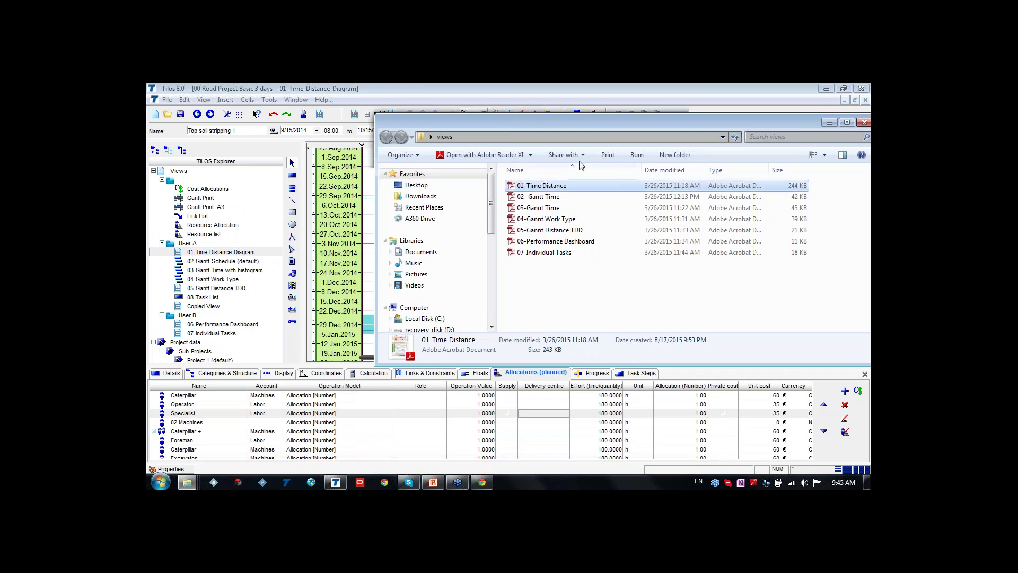
drag(529, 125, 389, 255)
click(440, 88)
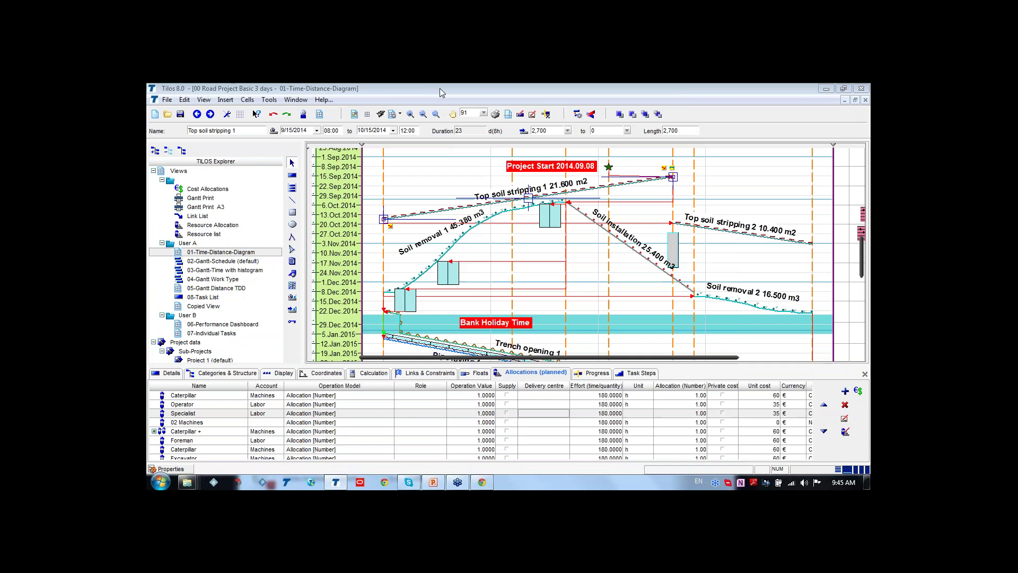
Expand the Culvert summary task into its sub tasks in the diagram and show its categories and structure.
click(662, 234)
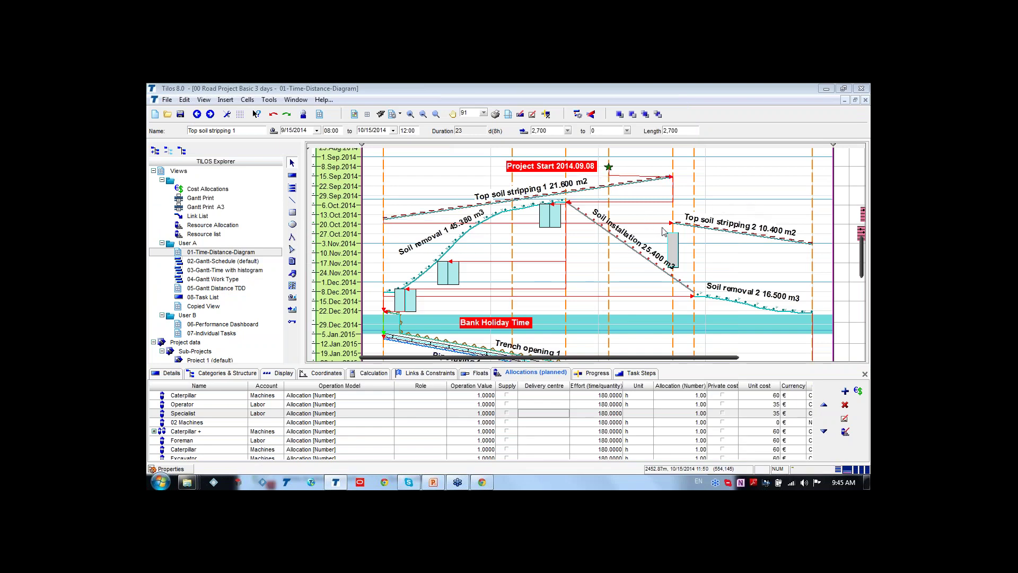
scroll(662, 234, up, 3)
click(668, 233)
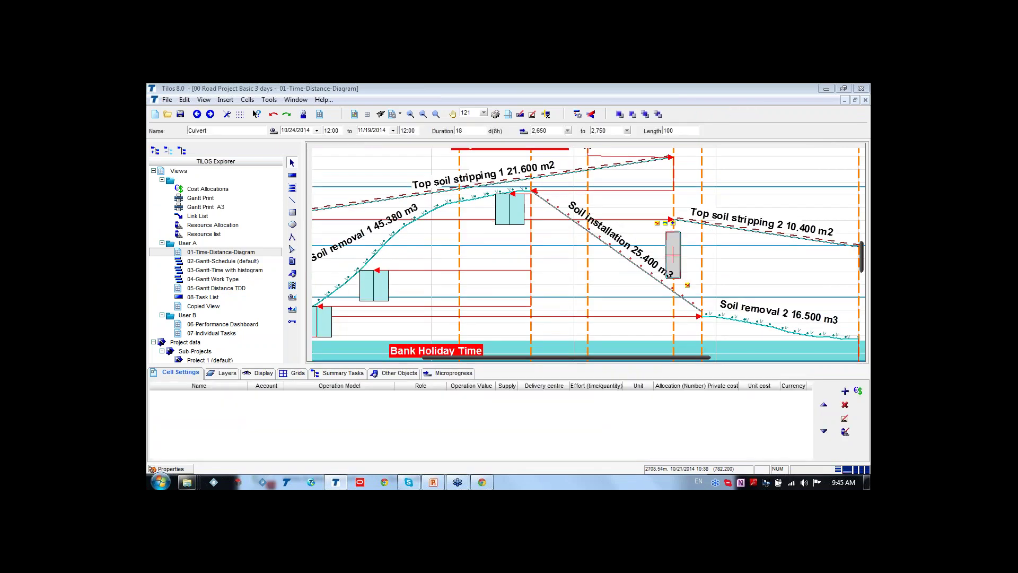
drag(623, 359, 672, 358)
scroll(566, 213, up, 4)
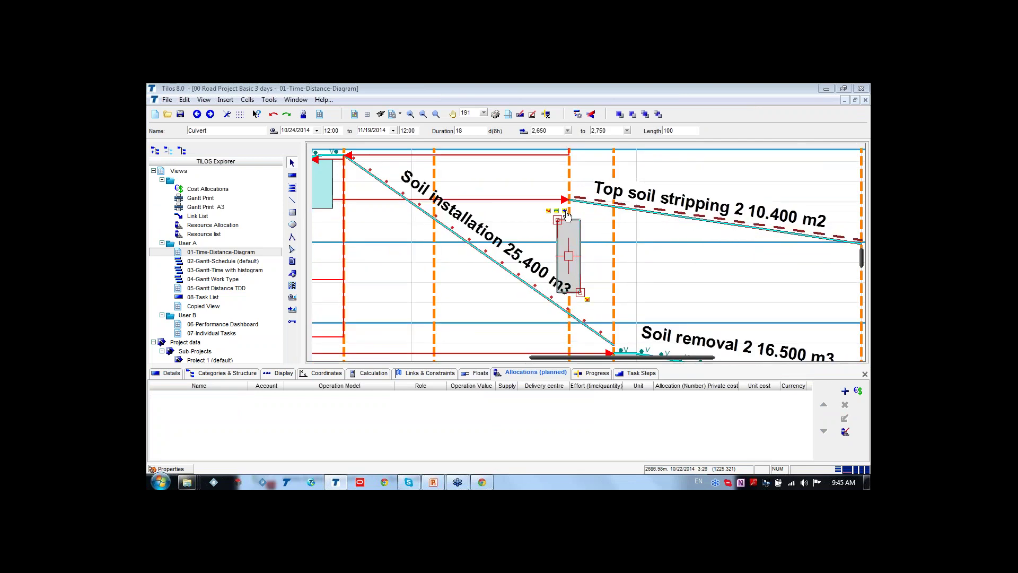
click(241, 373)
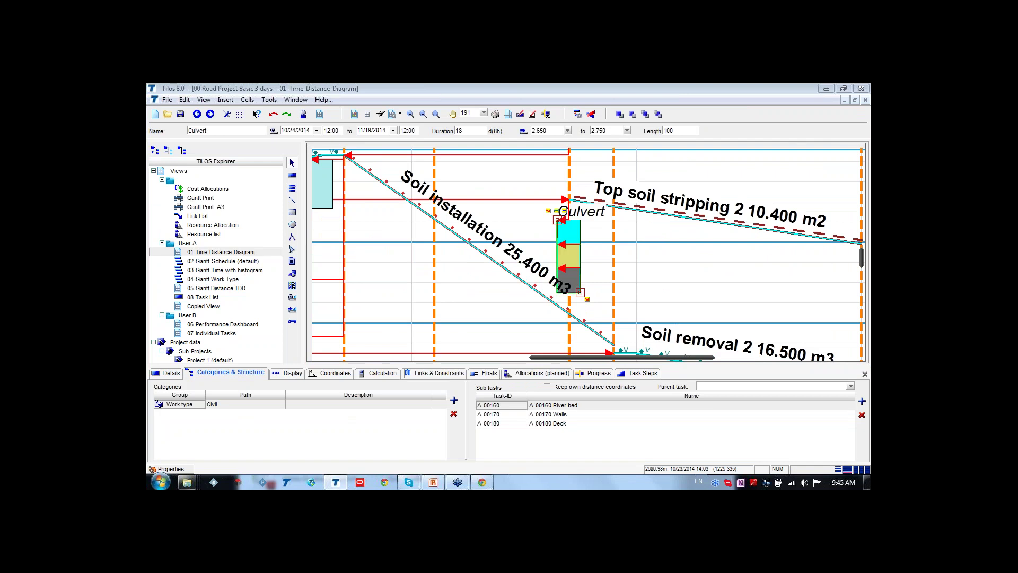
Check the category and parent task of the sub tasks inside the Culvert block.
click(568, 256)
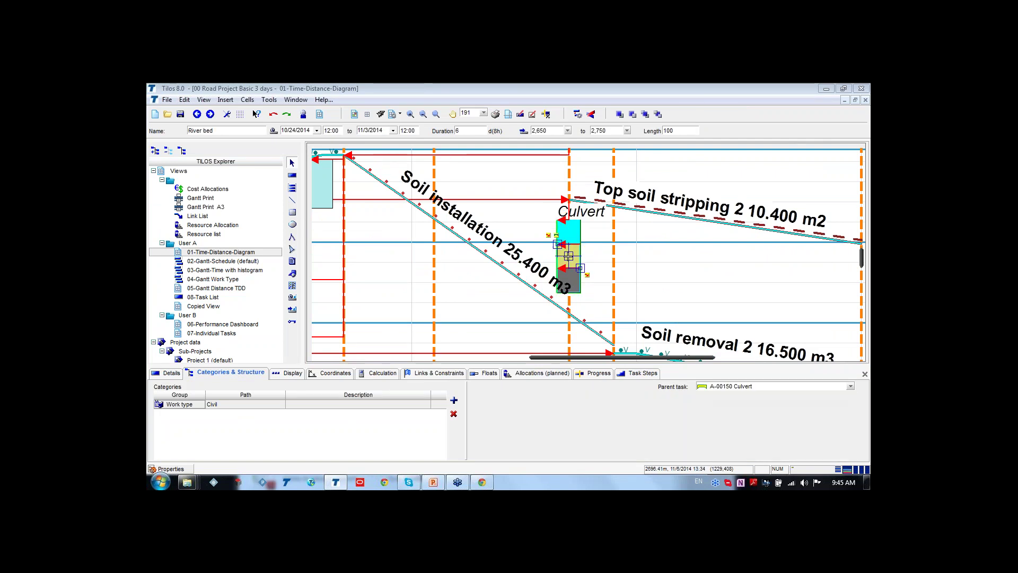
click(568, 255)
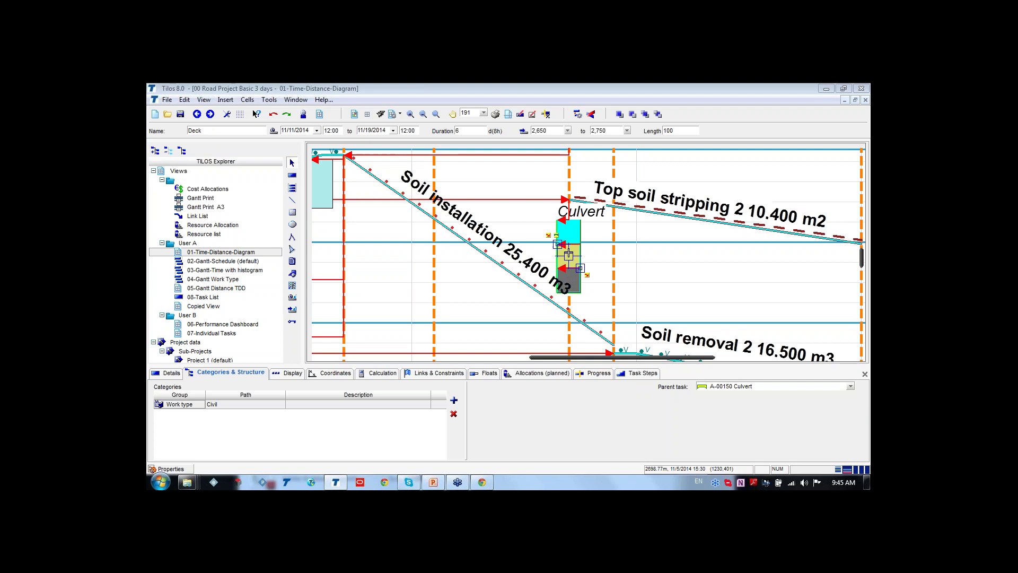
click(569, 262)
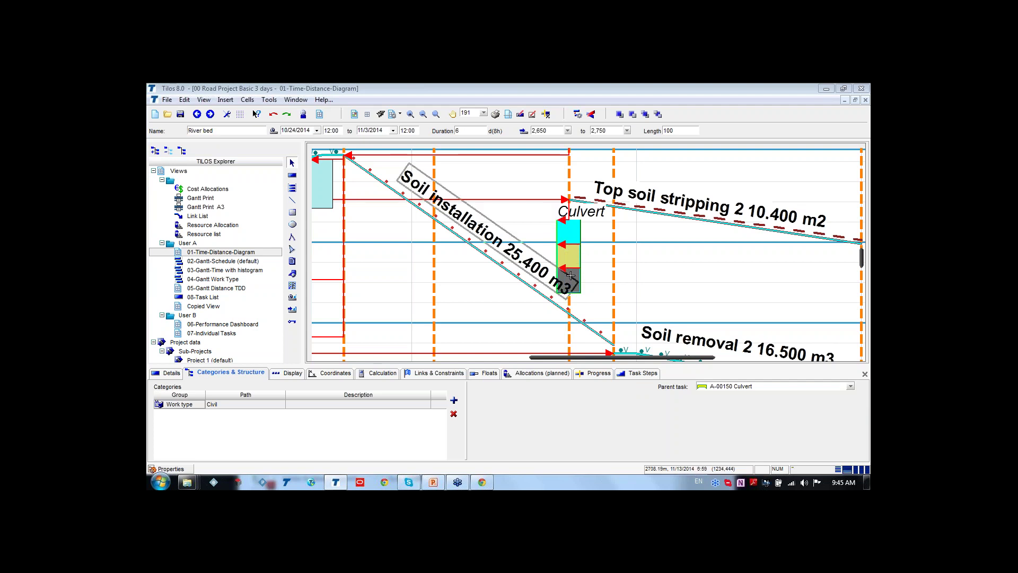
click(569, 233)
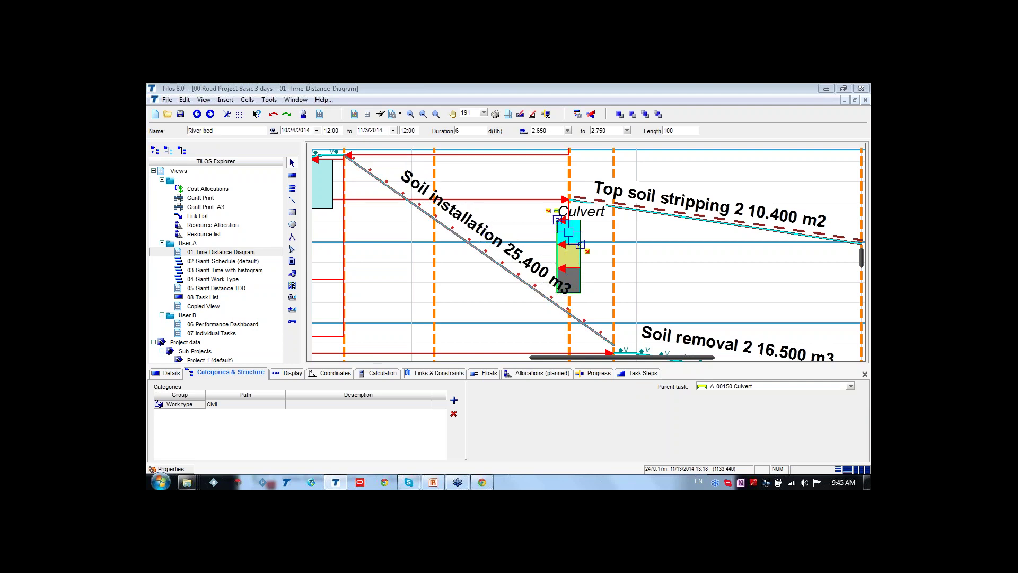
Move the Soil installation task line away from the Culvert block towards lower distances.
drag(485, 253, 395, 254)
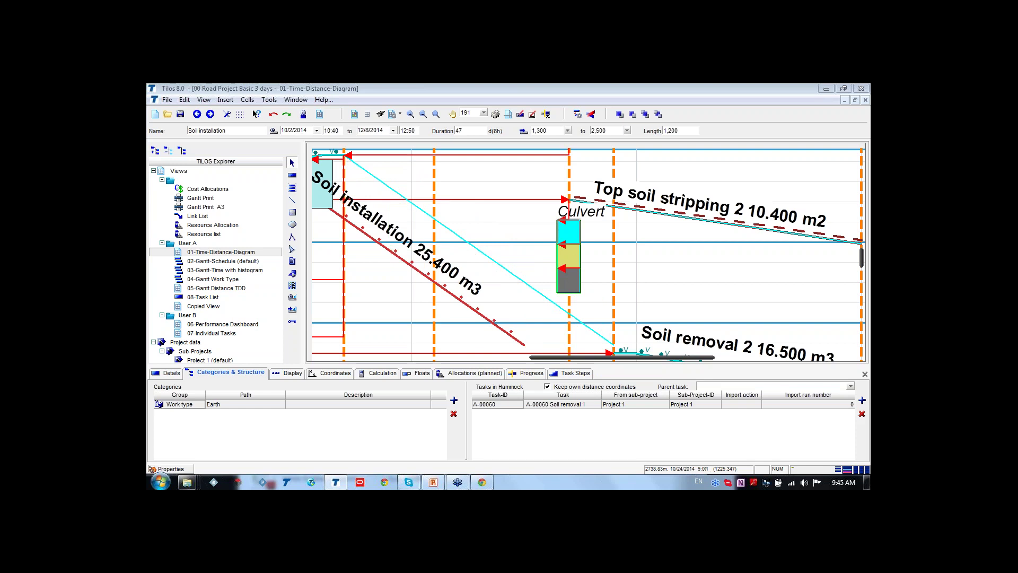
click(568, 256)
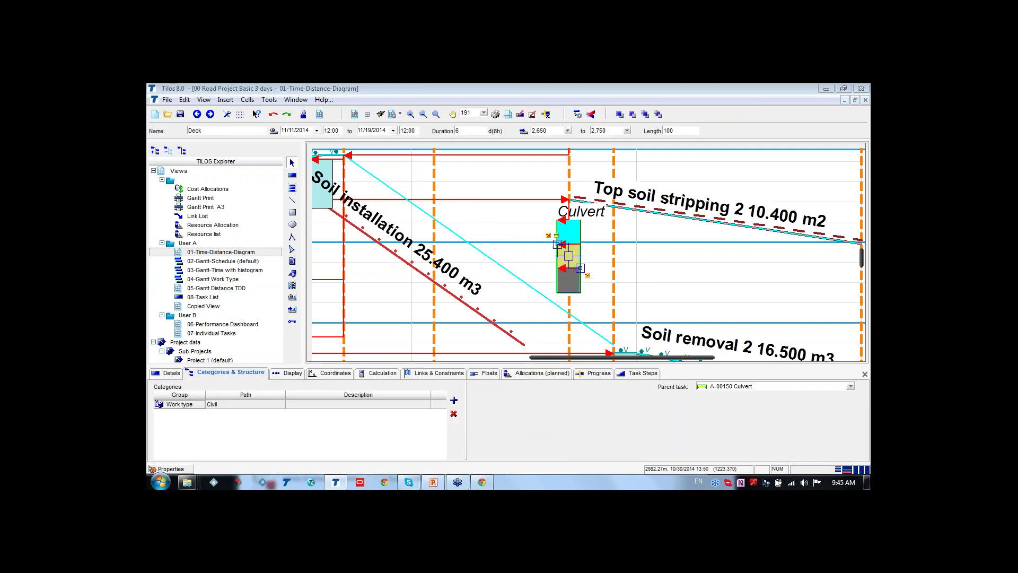
click(546, 245)
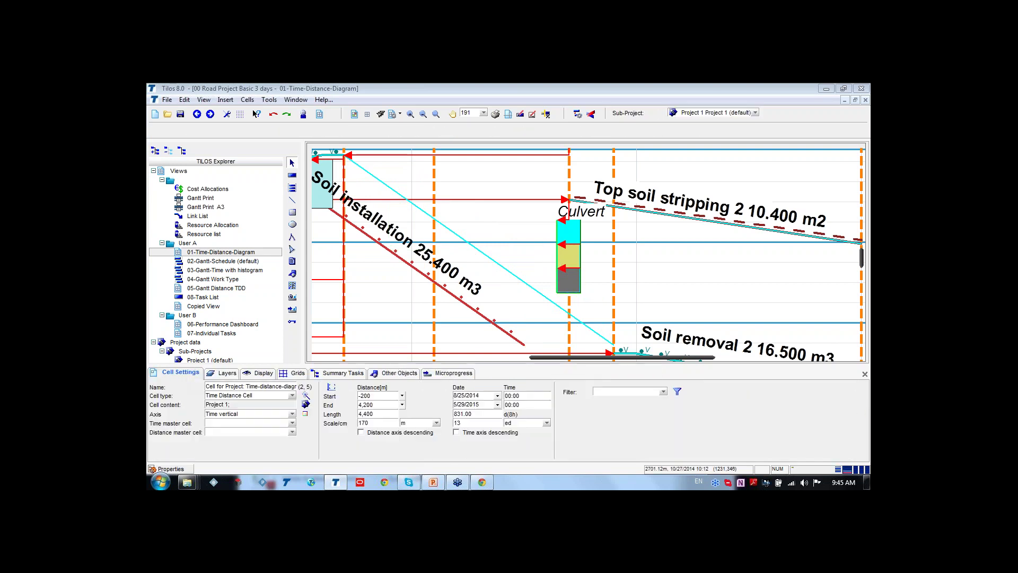
Review the general details of the Culvert's River bed, Walls and Deck sub tasks, including their WBS and task IDs.
click(569, 232)
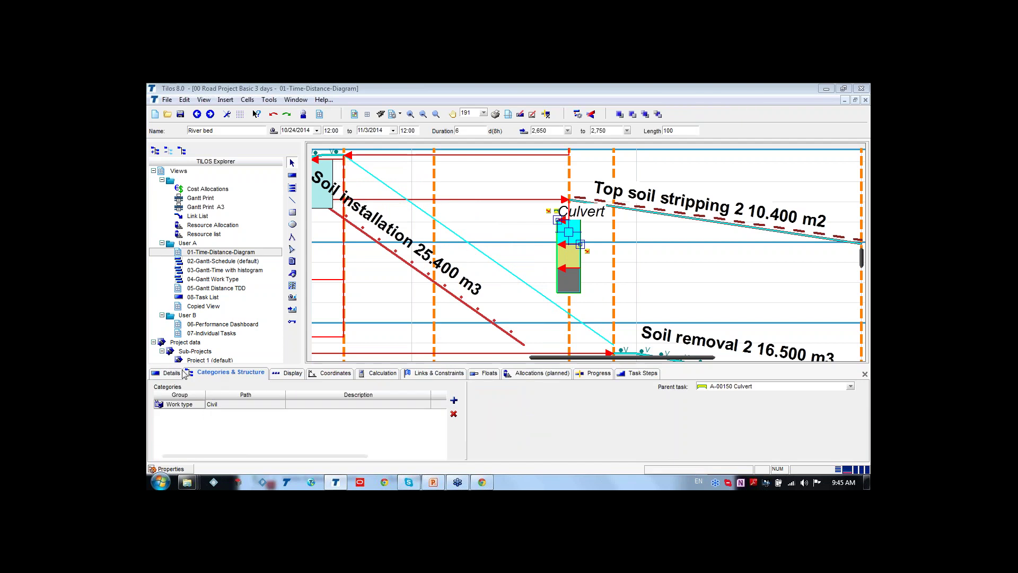
click(174, 373)
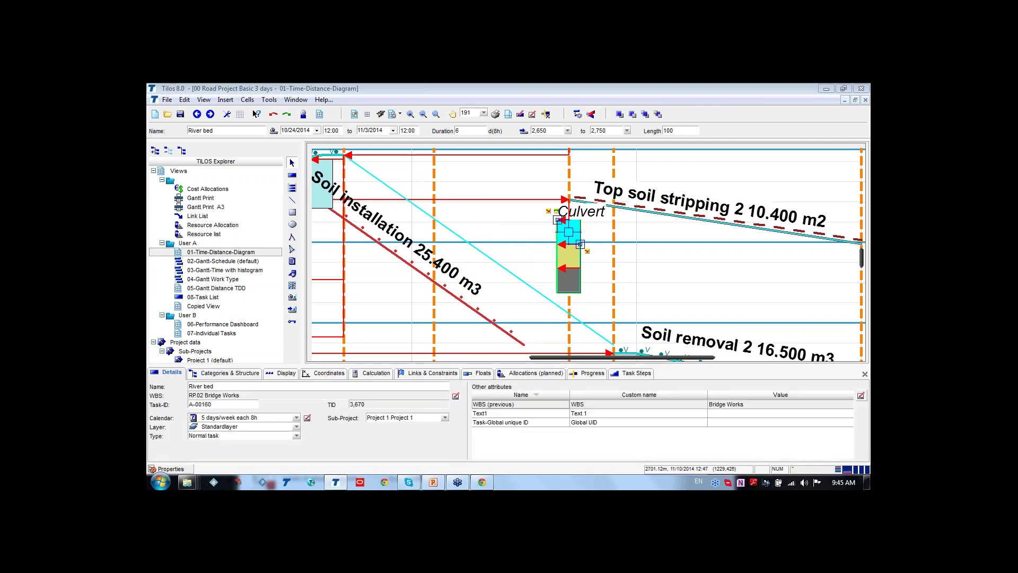
click(561, 269)
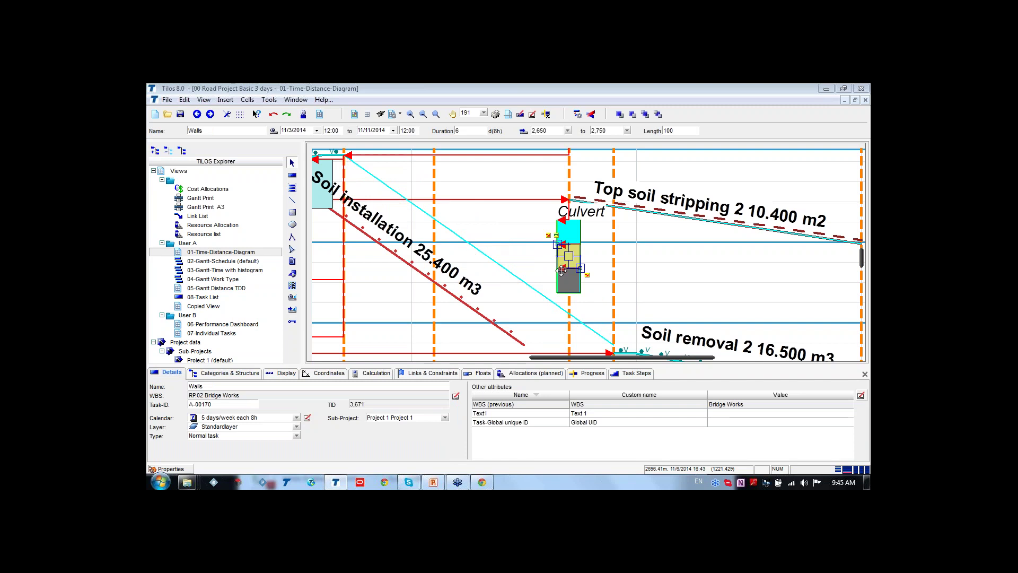
click(557, 279)
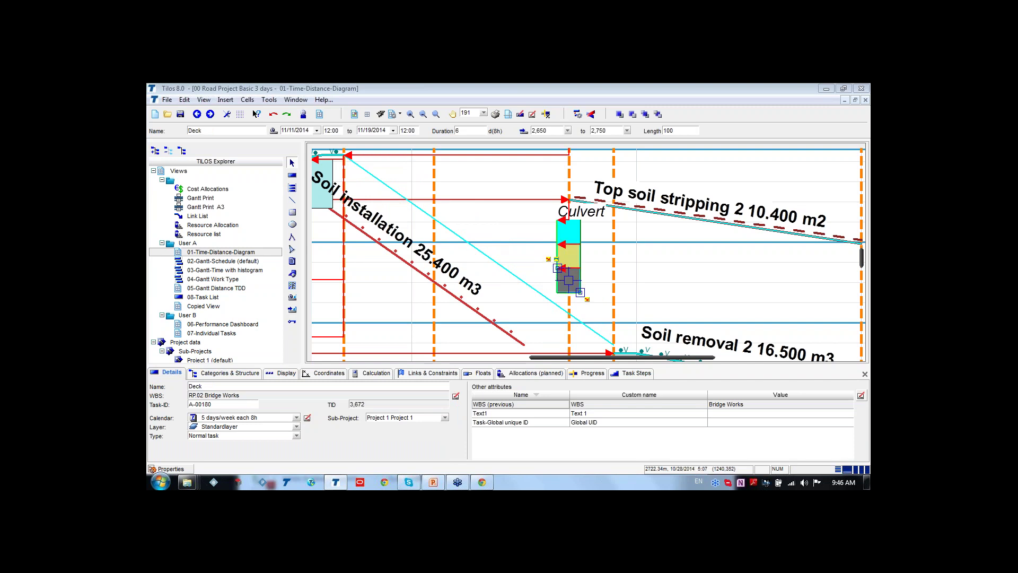
click(575, 232)
key(Escape)
scroll(573, 239, down, 3)
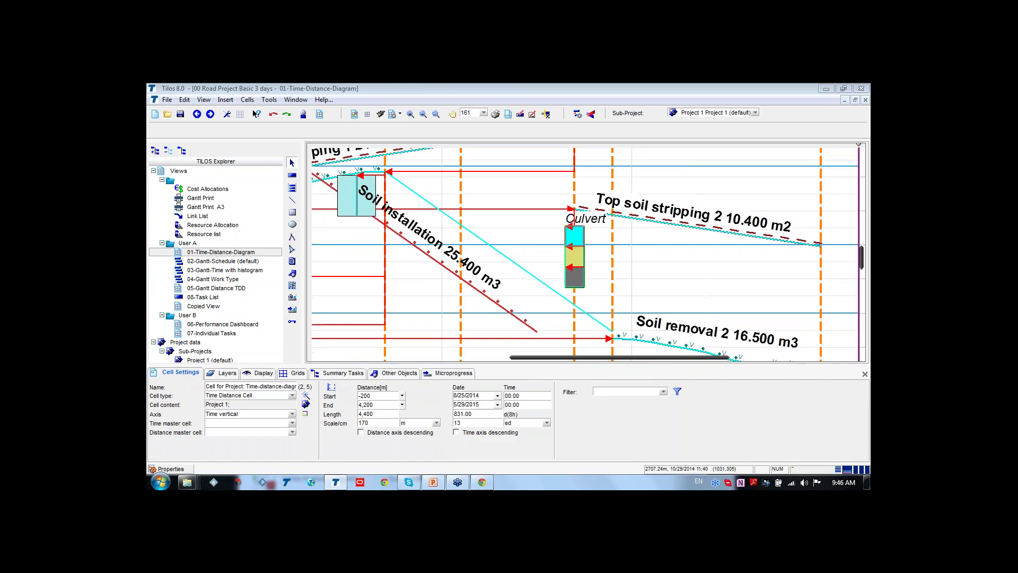
click(574, 235)
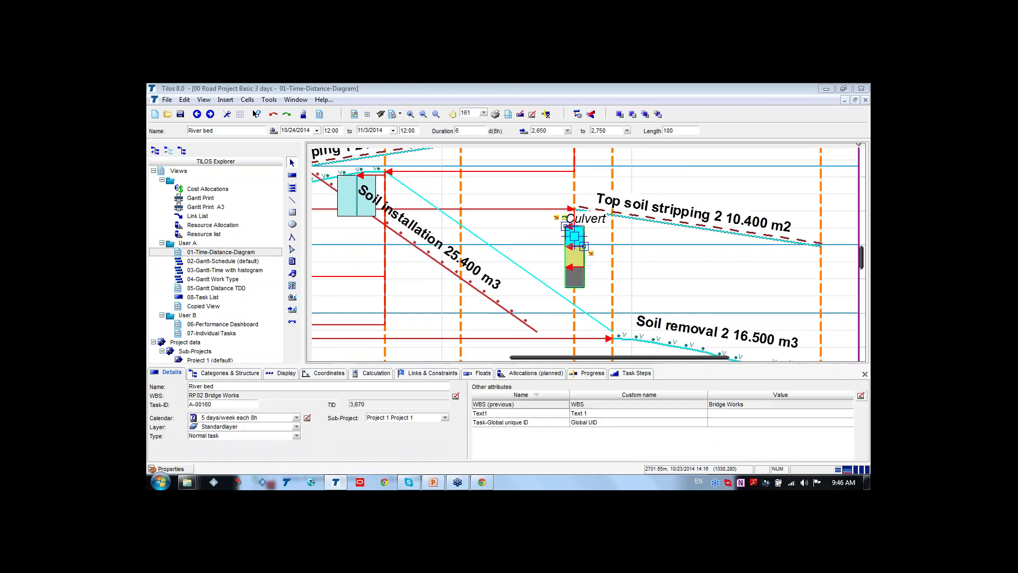
key(Escape)
scroll(608, 271, down, 2)
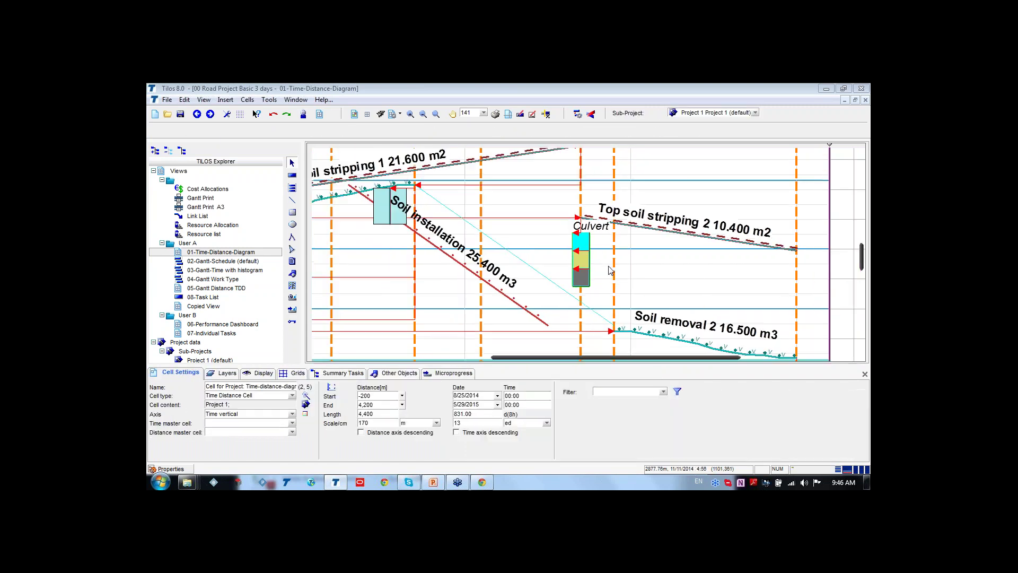